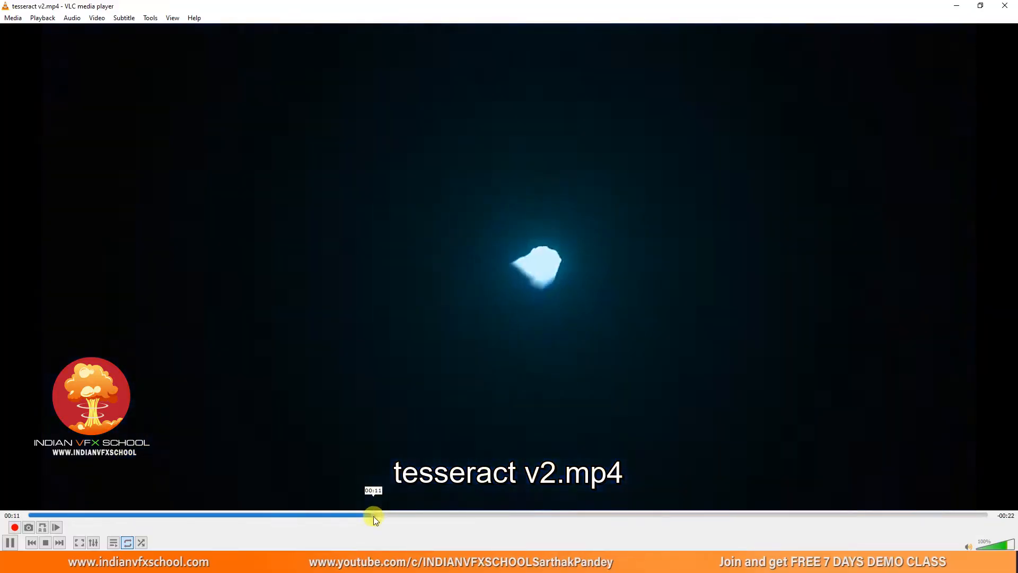
Review the tesseract v2.mp4 reference video from 00:11, close the player and switch to Houdini
{"action": "left_click", "coordinate": [373, 515]}
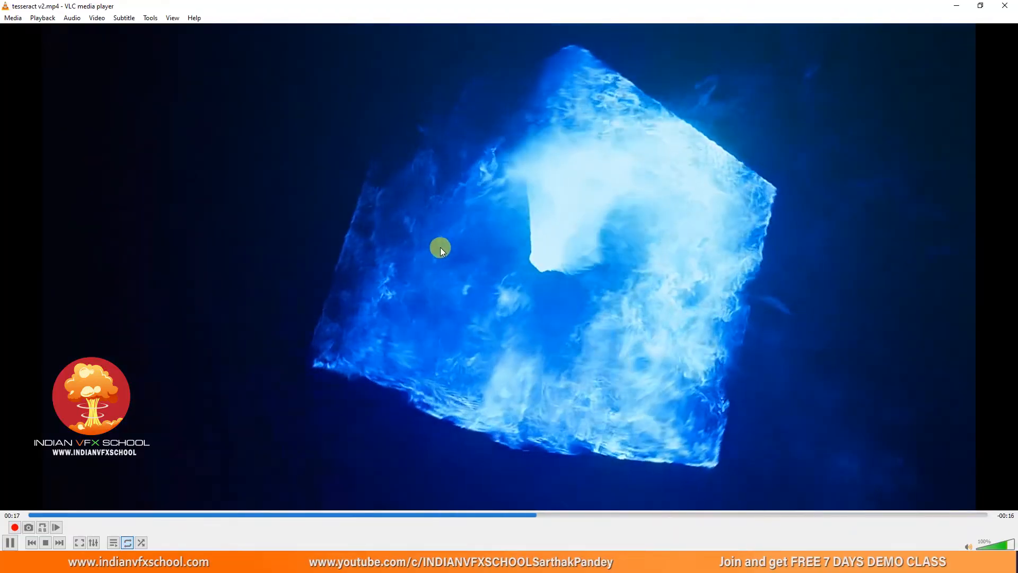
{"action": "left_click", "coordinate": [1004, 6]}
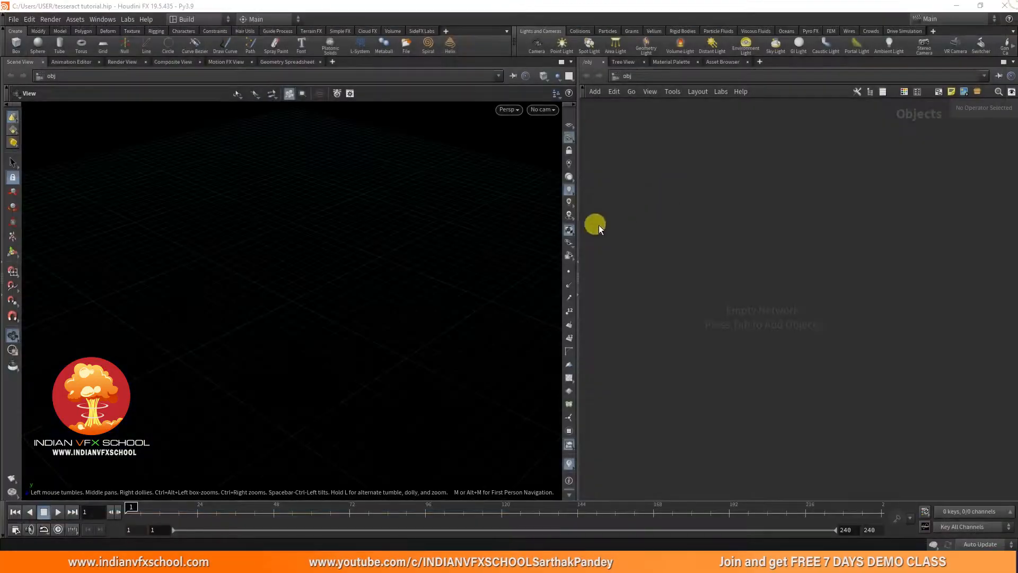
Create a Geometry object in the empty object network and enter it
{"action": "key", "text": "Tab"}
{"action": "type", "text": "geo"}
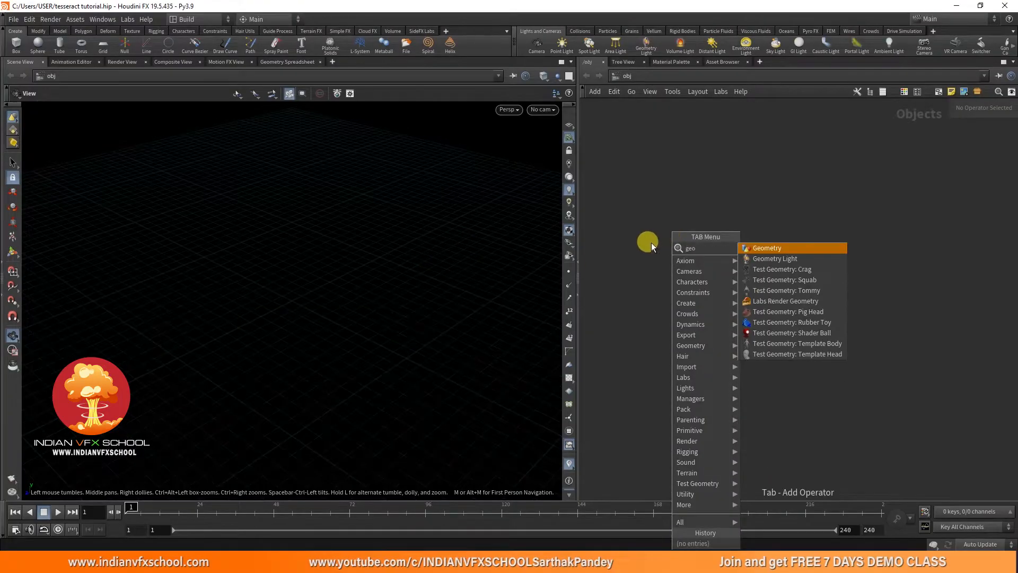
{"action": "key", "text": "Return"}
{"action": "left_click", "coordinate": [652, 243]}
{"action": "key", "text": "Return"}
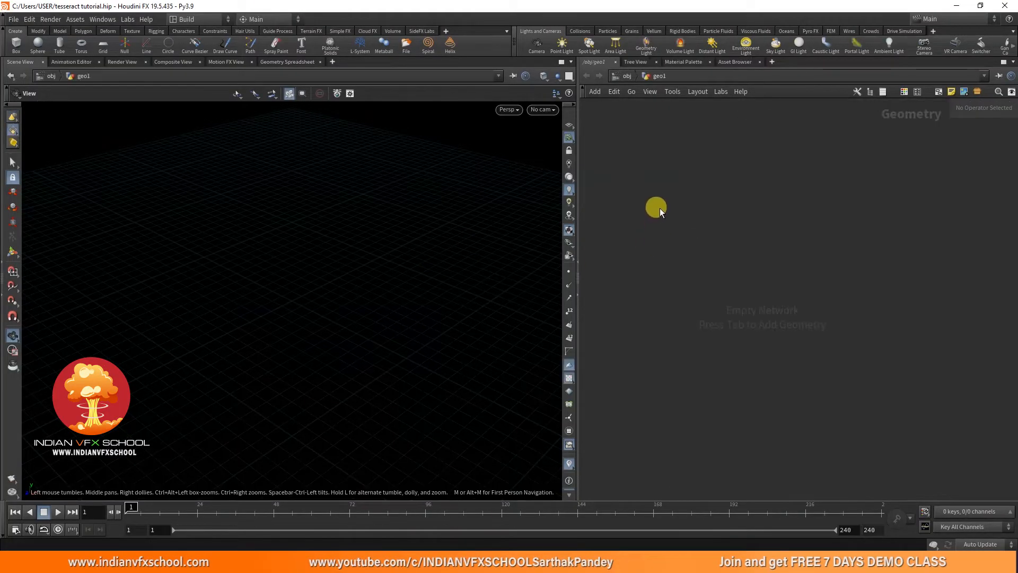
Add a Sphere node inside the geometry network
{"action": "key", "text": "Tab"}
{"action": "type", "text": "sphe"}
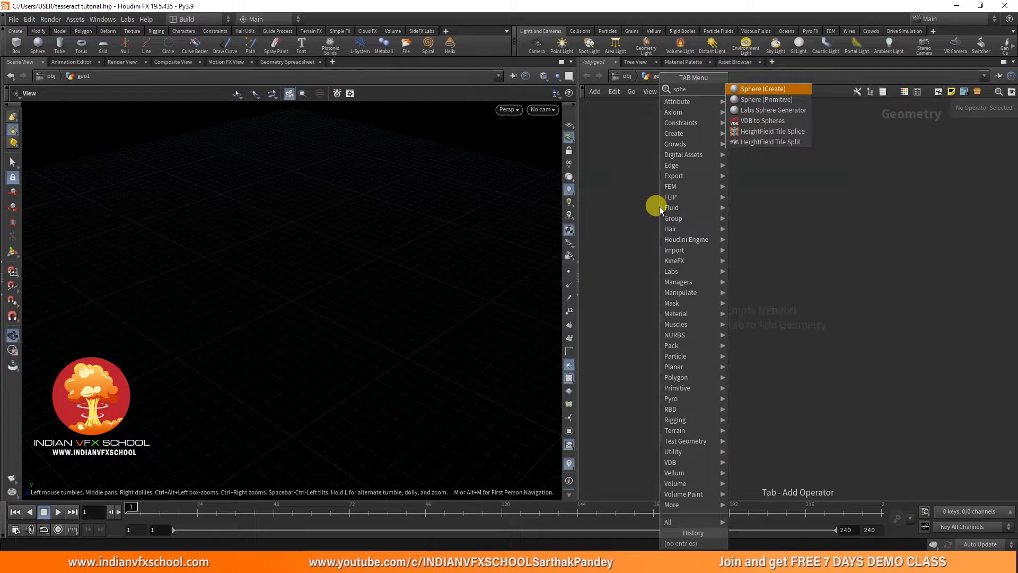
{"action": "key", "text": "Return"}
{"action": "left_click", "coordinate": [660, 206]}
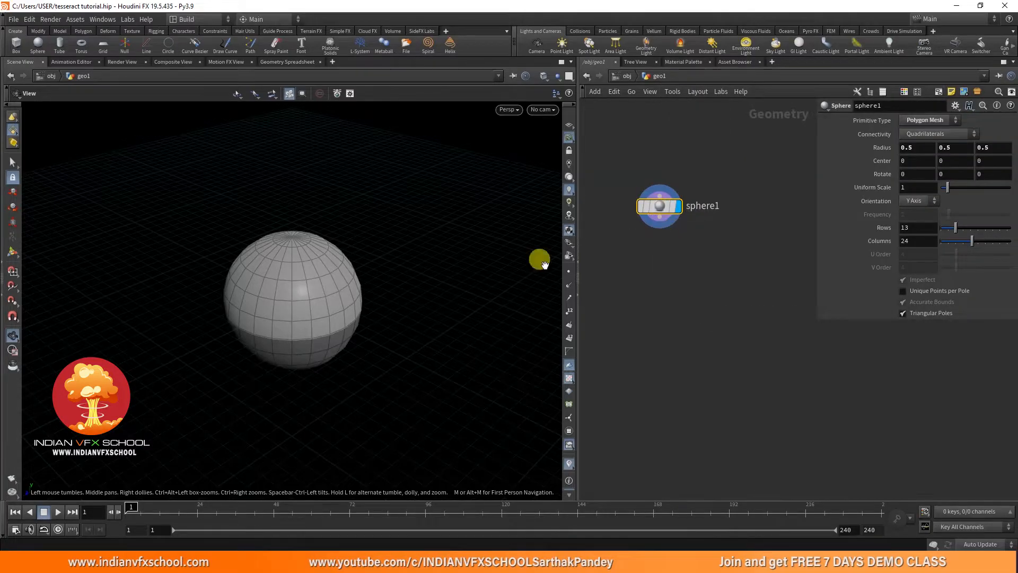
Raise the sphere's center to Y 3 and set its uniform scale to 0.25
{"action": "scroll", "coordinate": [256, 359], "scroll_direction": "down", "scroll_amount": 3}
{"action": "left_click_drag", "start_coordinate": [257, 359], "coordinate": [278, 334]}
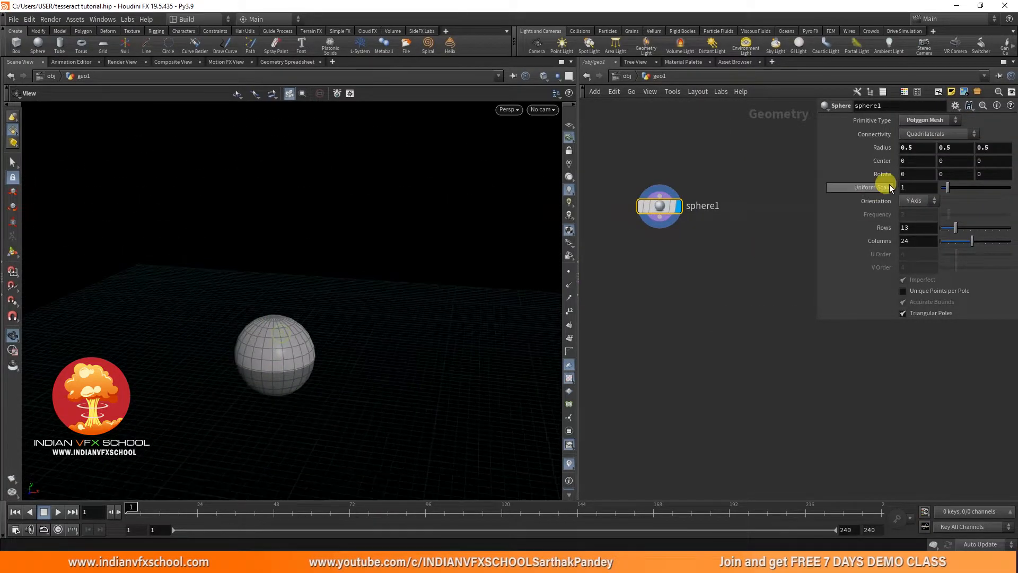
{"action": "key", "text": "Return"}
{"action": "left_click_drag", "start_coordinate": [336, 302], "coordinate": [297, 278]}
{"action": "left_click_drag", "start_coordinate": [946, 187], "coordinate": [942, 190]}
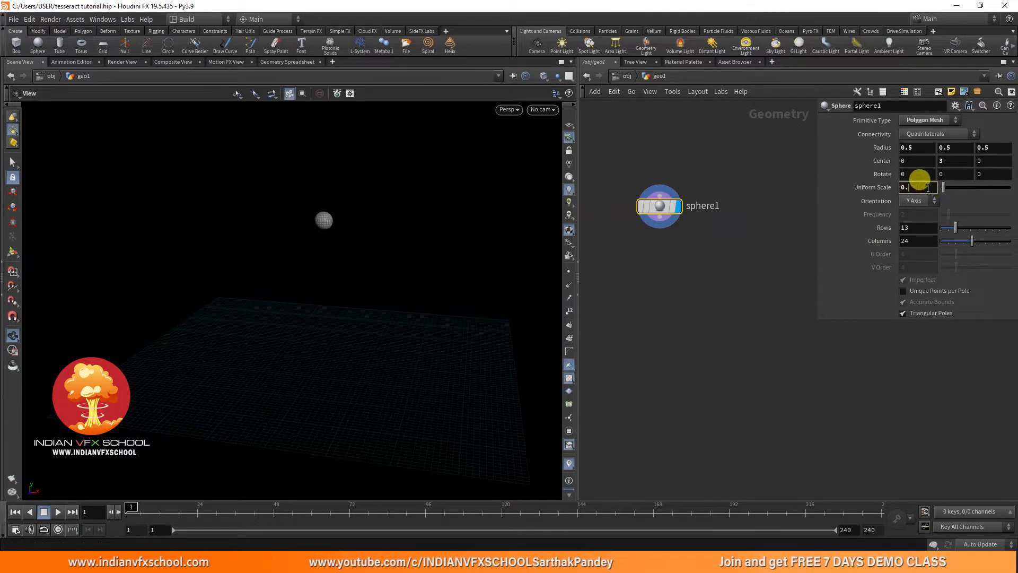
{"action": "left_click_drag", "start_coordinate": [341, 255], "coordinate": [367, 184]}
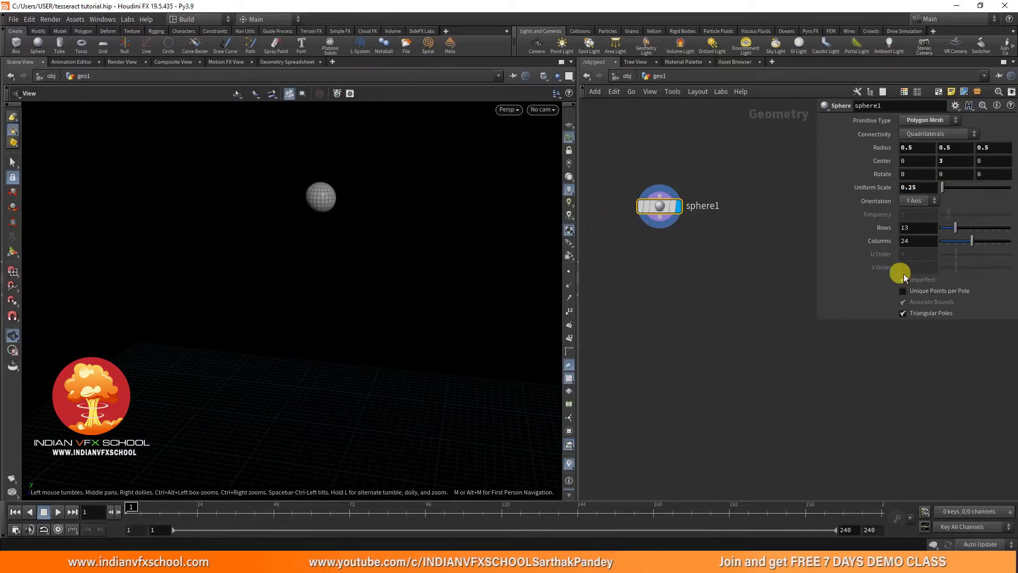
Set the sphere's rows and columns to 100 and save the scene
{"action": "left_click", "coordinate": [906, 242]}
{"action": "type", "text": "100"}
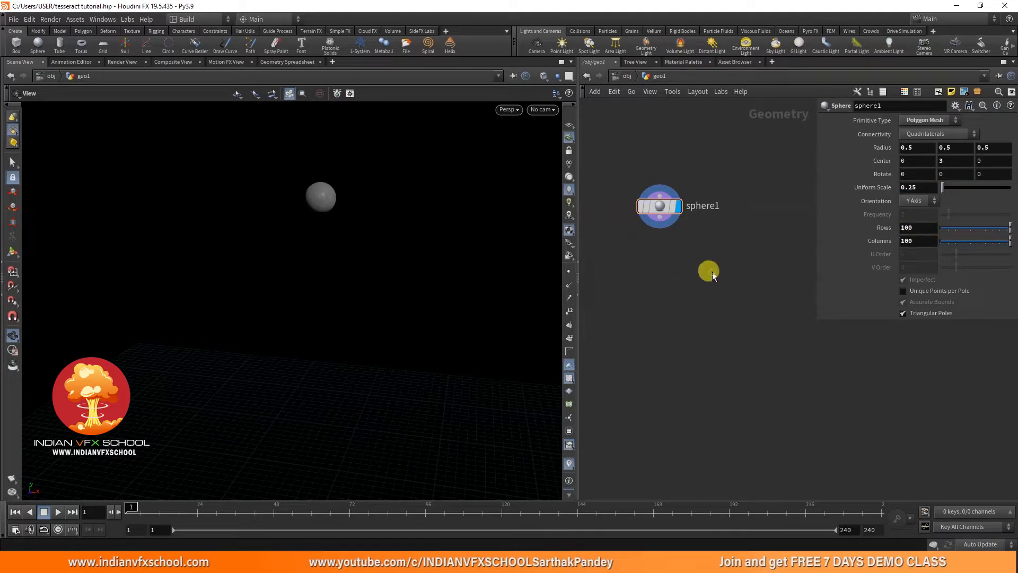
{"action": "key", "text": "ctrl+s"}
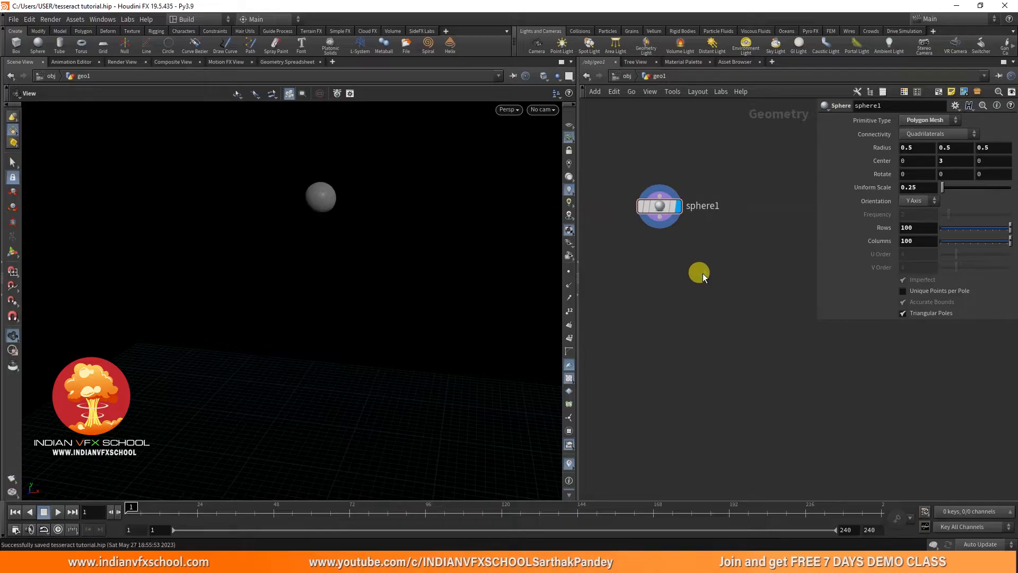
Add a Mountain node fed by the sphere and display its result
{"action": "left_click_drag", "start_coordinate": [659, 227], "coordinate": [667, 268]}
{"action": "type", "text": "mountain"}
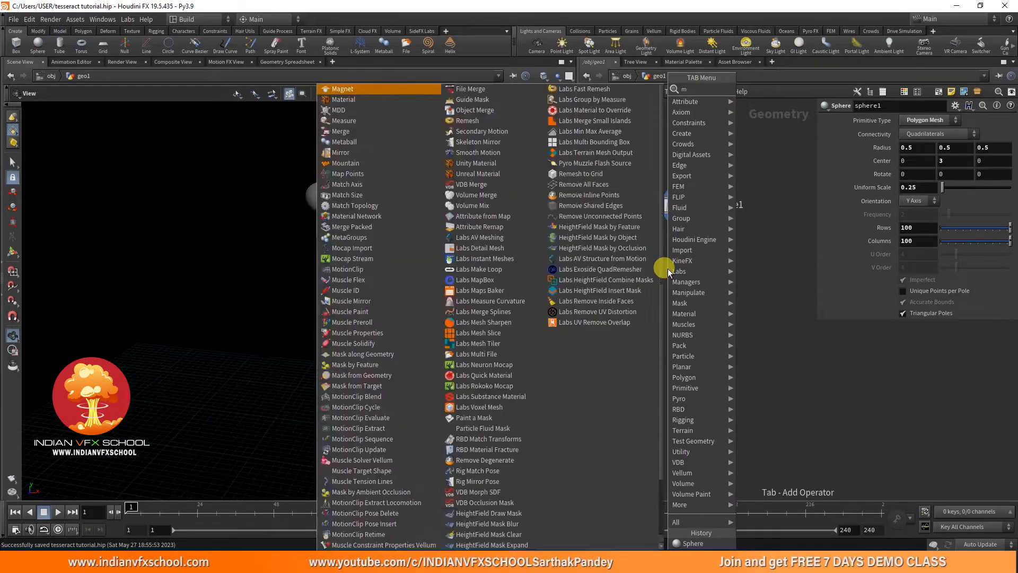
{"action": "key", "text": "Return"}
{"action": "left_click", "coordinate": [667, 269]}
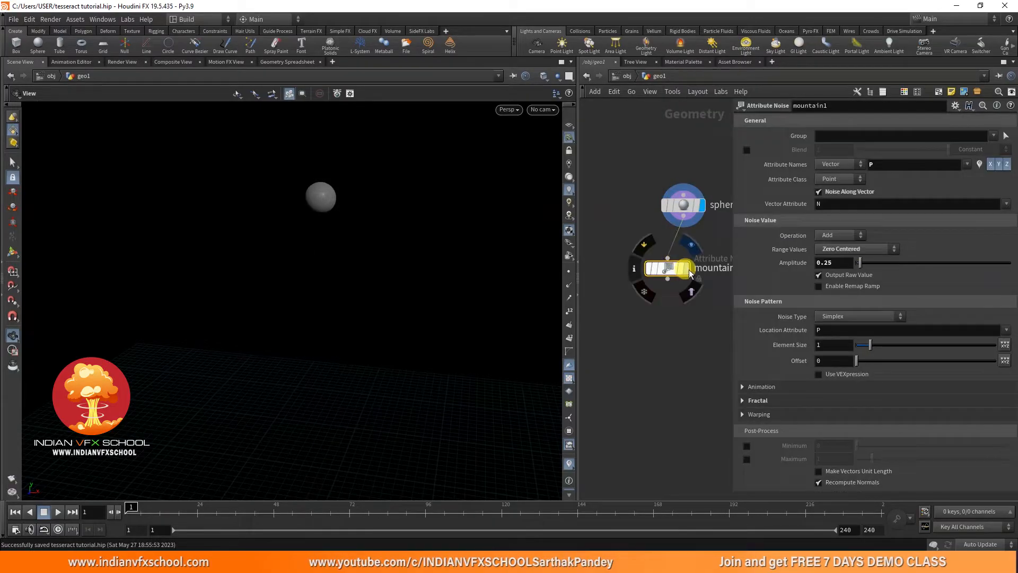
{"action": "middle_click_drag", "start_coordinate": [596, 282], "coordinate": [615, 333]}
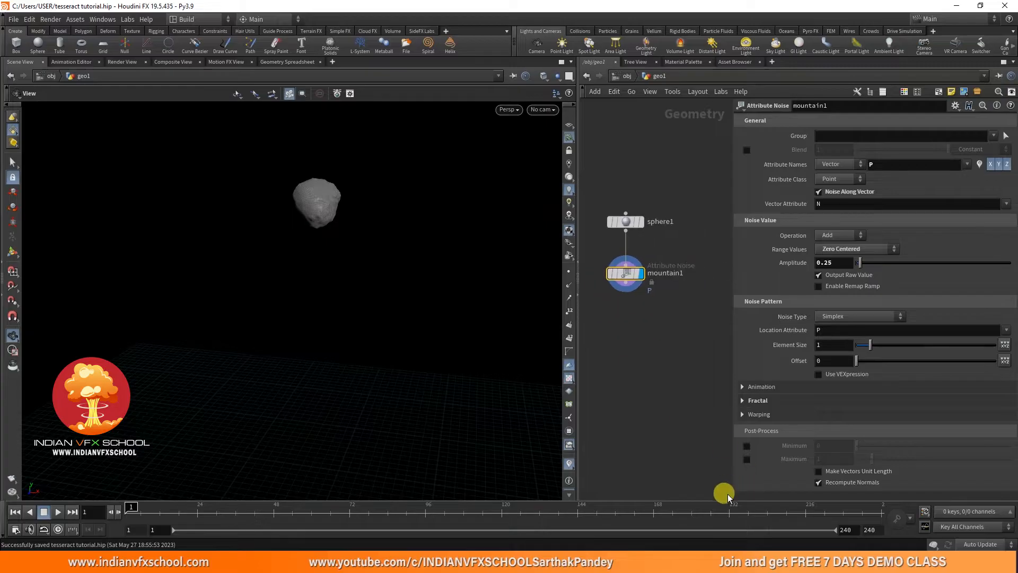
Set the mountain noise's element size to 0.1 and its amplitude to 0.035
{"action": "left_click_drag", "start_coordinate": [730, 493], "coordinate": [720, 379]}
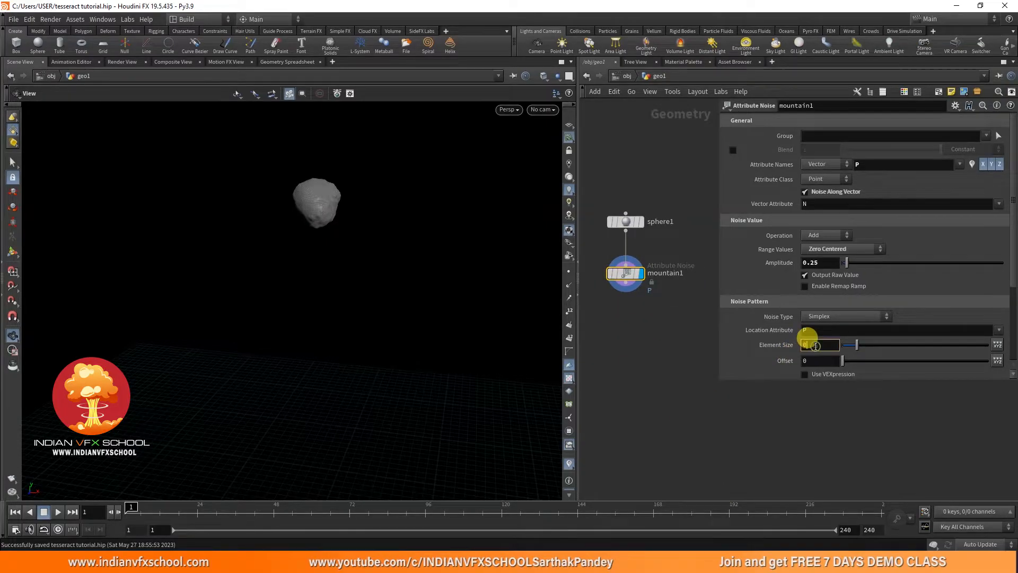
{"action": "key", "text": "Return"}
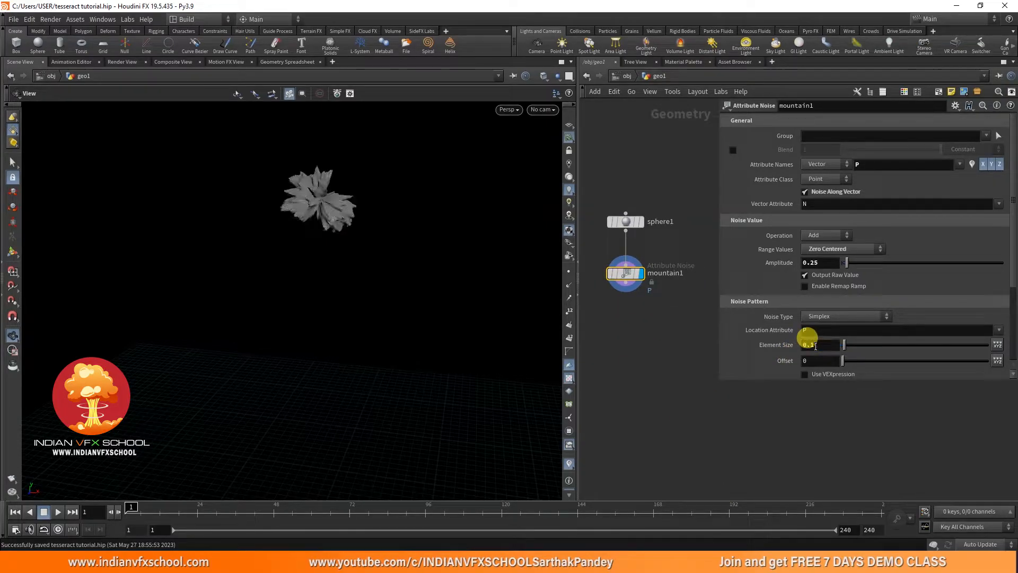
{"action": "left_click", "coordinate": [825, 266]}
{"action": "type", "text": "0.1"}
{"action": "key", "text": "Return"}
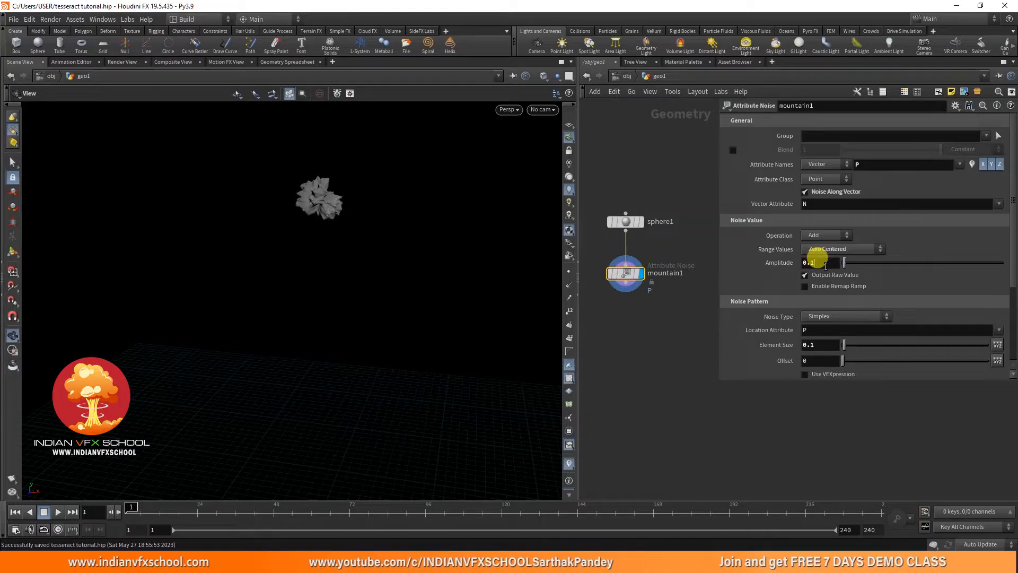
{"action": "key", "text": "Return"}
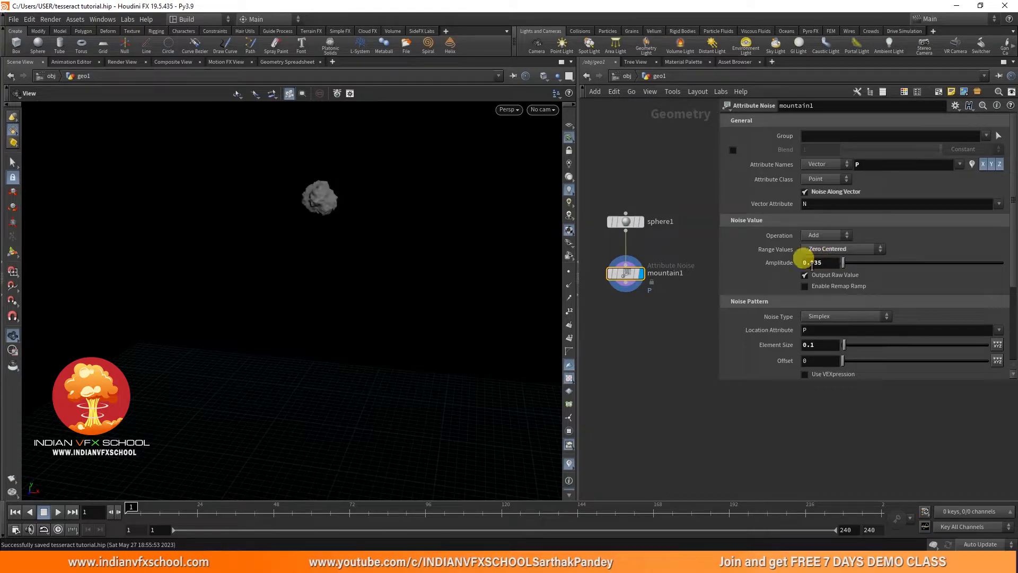
Enable Animate Noise on the mountain node and preview the motion along the timeline
{"action": "scroll", "coordinate": [752, 273], "scroll_direction": "down", "scroll_amount": 5}
{"action": "left_click", "coordinate": [749, 277]}
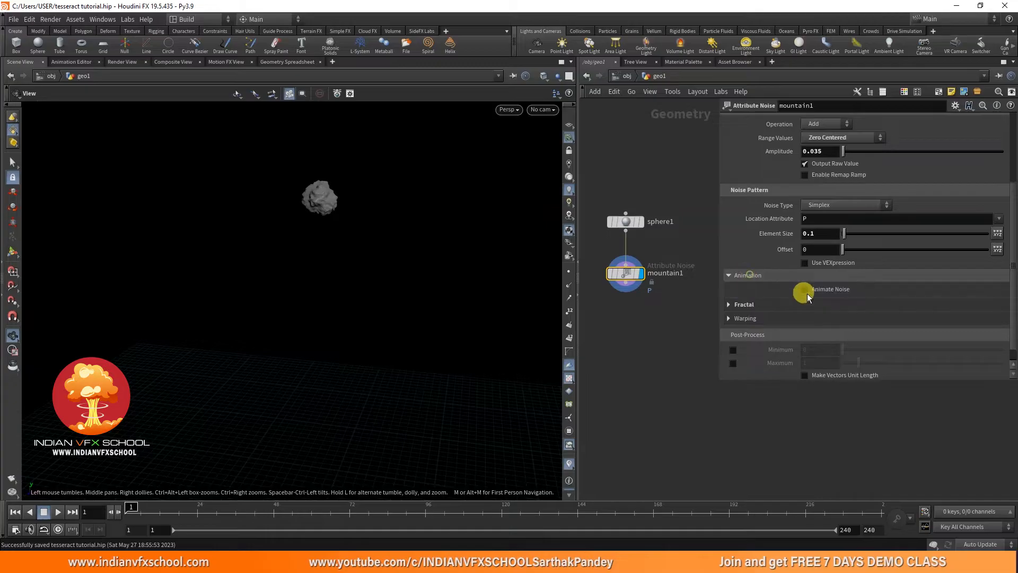
{"action": "left_click", "coordinate": [806, 289]}
{"action": "left_click_drag", "start_coordinate": [142, 512], "coordinate": [742, 510]}
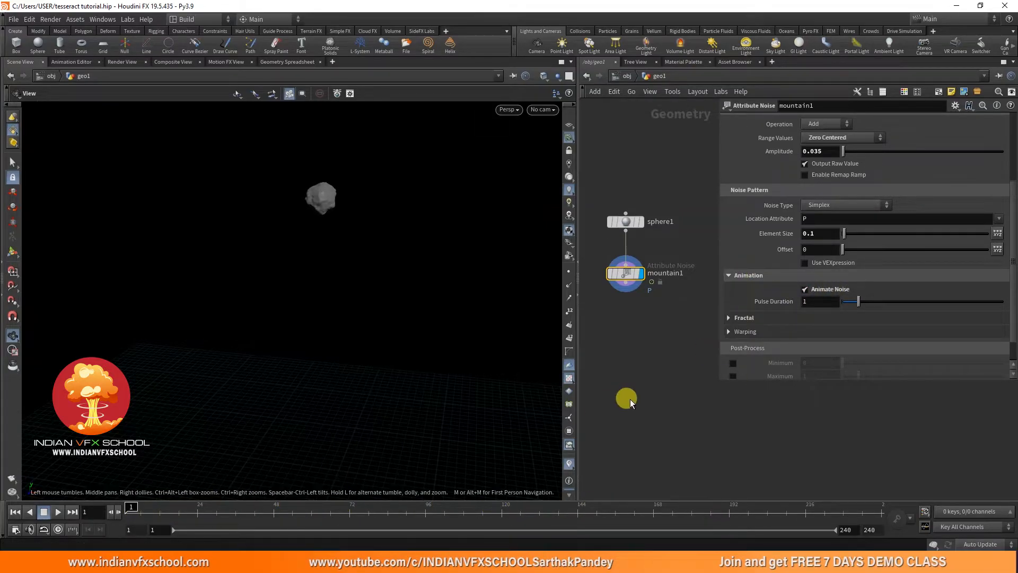
Add a Pyro Source node below the mountain node, connect the mountain output to its first input and display it
{"action": "left_click_drag", "start_coordinate": [720, 380], "coordinate": [835, 338]}
{"action": "scroll", "coordinate": [668, 332], "scroll_direction": "down", "scroll_amount": 2}
{"action": "middle_click_drag", "start_coordinate": [646, 326], "coordinate": [687, 317]}
{"action": "scroll", "coordinate": [686, 312], "scroll_direction": "up", "scroll_amount": 3}
{"action": "middle_click_drag", "start_coordinate": [711, 283], "coordinate": [719, 279]}
{"action": "key", "text": "Tab"}
{"action": "type", "text": "p"}
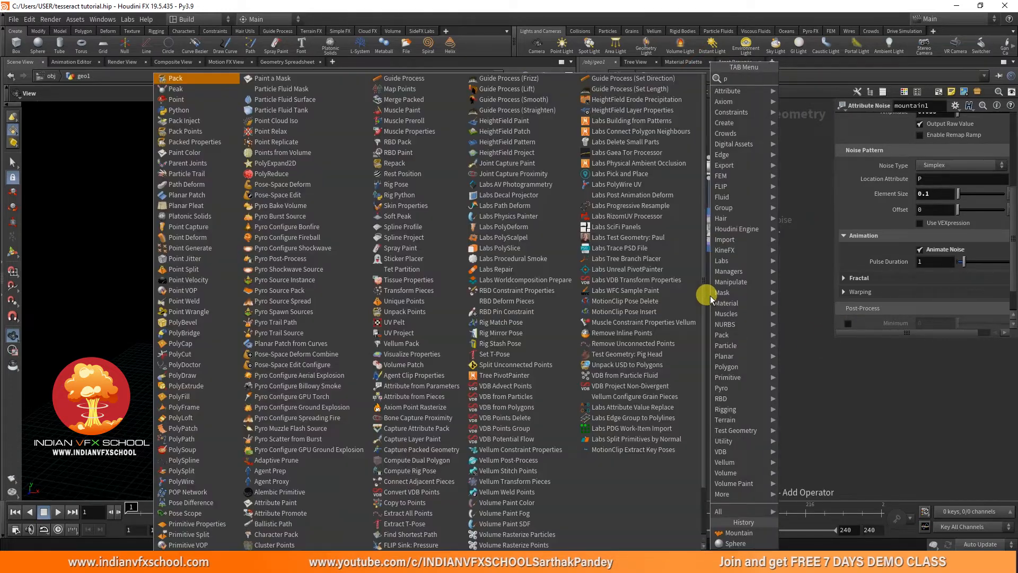
{"action": "type", "text": "yros"}
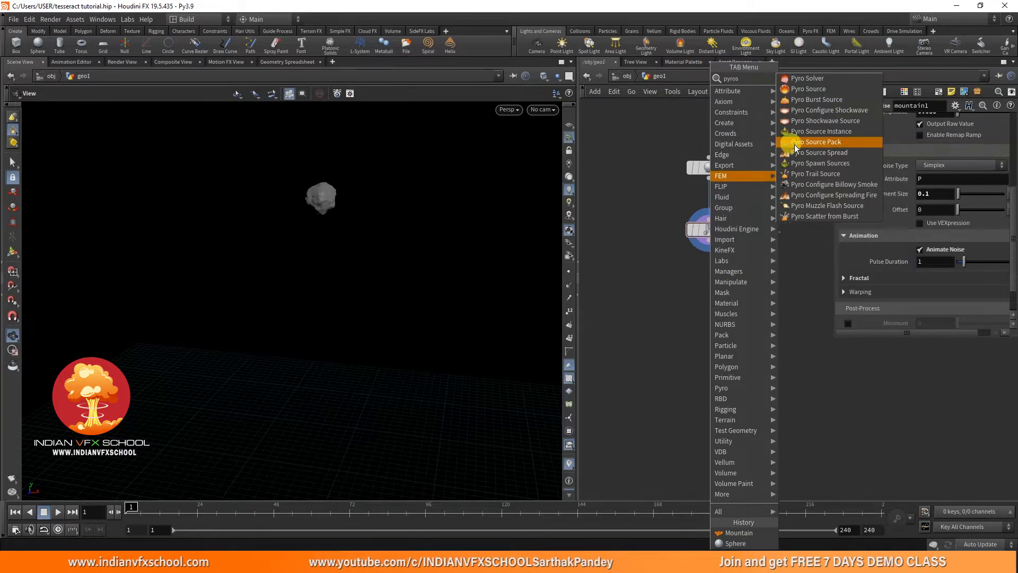
{"action": "left_click", "coordinate": [817, 88]}
{"action": "left_click", "coordinate": [698, 307]}
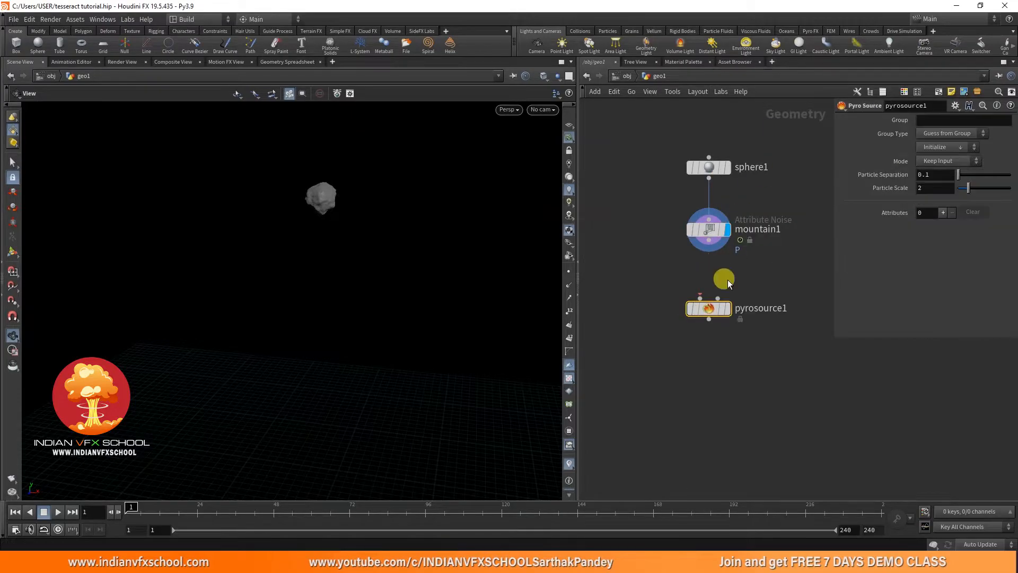
{"action": "middle_click_drag", "start_coordinate": [704, 245], "coordinate": [666, 248]}
{"action": "left_click", "coordinate": [672, 310]}
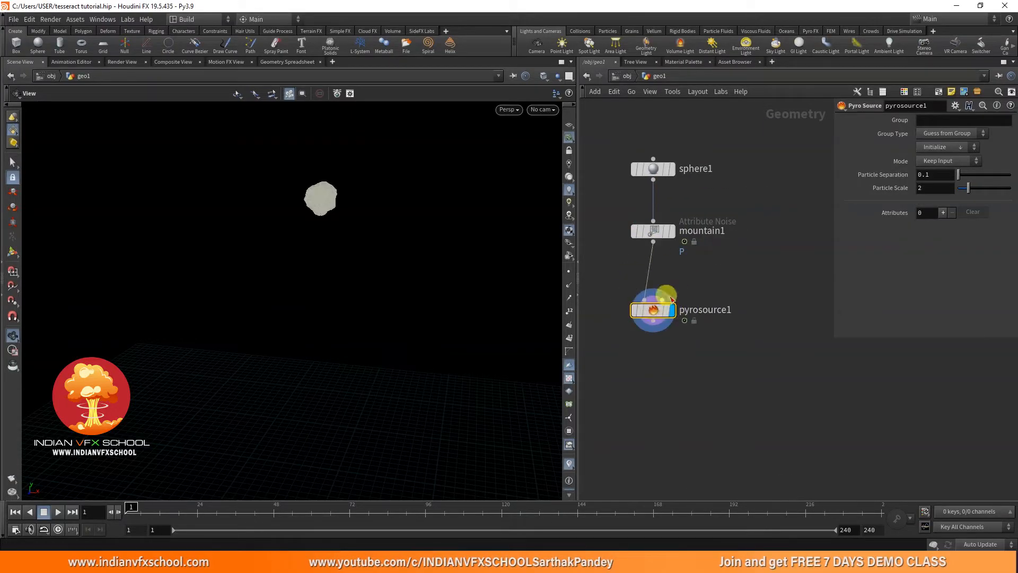
Add one attribute to the pyro source and set it to Density
{"action": "middle_click_drag", "start_coordinate": [718, 266], "coordinate": [660, 277]}
{"action": "left_click_drag", "start_coordinate": [834, 341], "coordinate": [747, 367]}
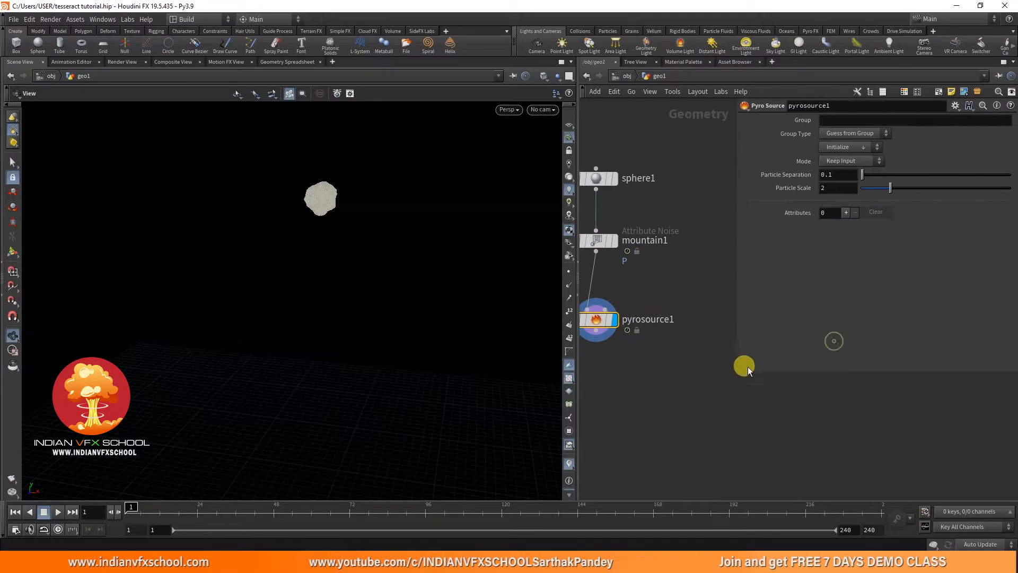
{"action": "left_click", "coordinate": [846, 214]}
{"action": "left_click", "coordinate": [878, 228]}
{"action": "left_click", "coordinate": [873, 241]}
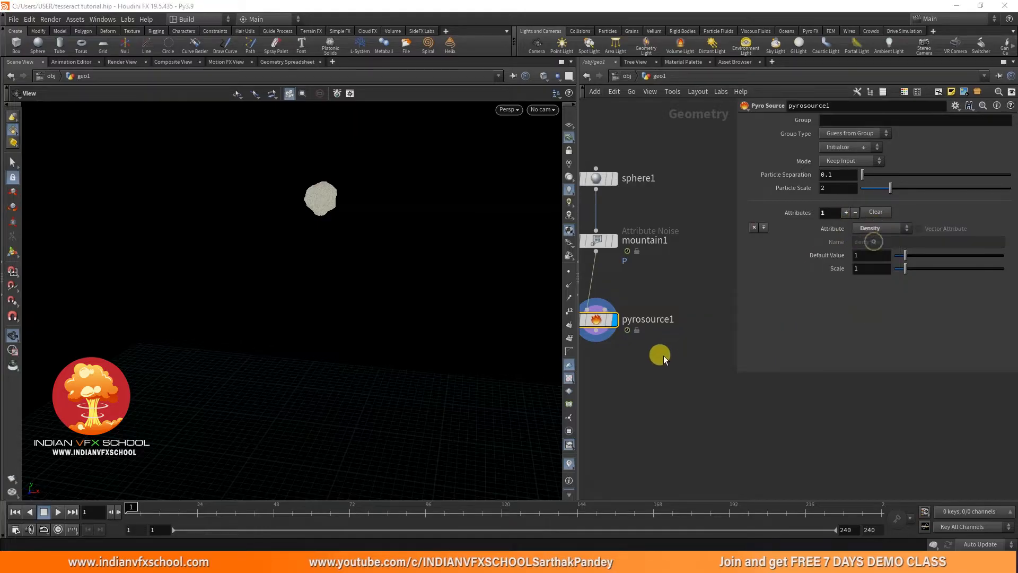
Move the pyro source node to the lower left of the mountain node in the network
{"action": "scroll", "coordinate": [665, 353], "scroll_direction": "down", "scroll_amount": 4}
{"action": "middle_click_drag", "start_coordinate": [652, 347], "coordinate": [692, 323]}
{"action": "scroll", "coordinate": [678, 317], "scroll_direction": "up", "scroll_amount": 1}
{"action": "left_click_drag", "start_coordinate": [674, 313], "coordinate": [625, 305]}
{"action": "middle_click_drag", "start_coordinate": [625, 330], "coordinate": [643, 324]}
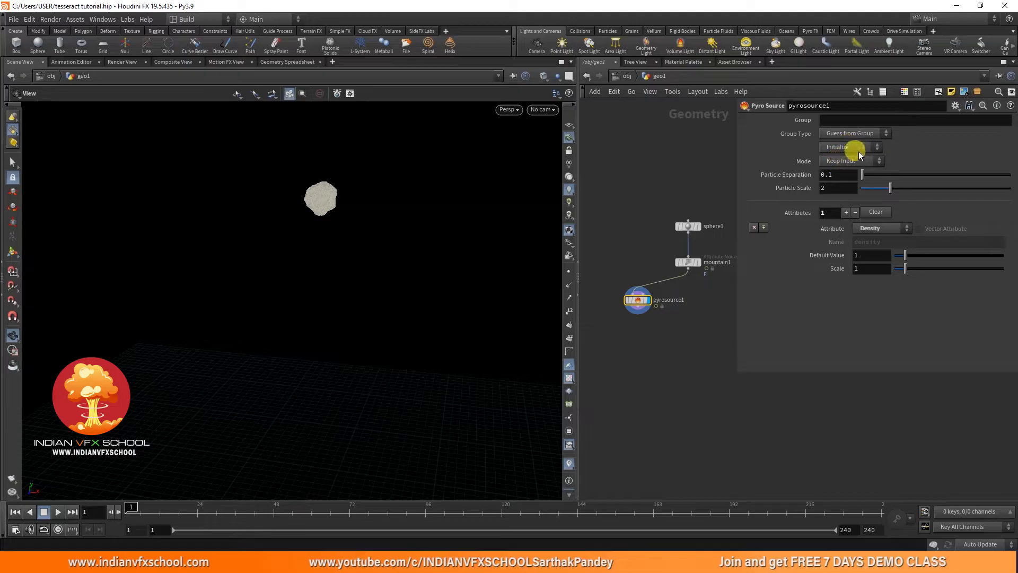
Set the pyro source mode to Volume Scatter with a particle separation of 0.02
{"action": "key", "text": "f"}
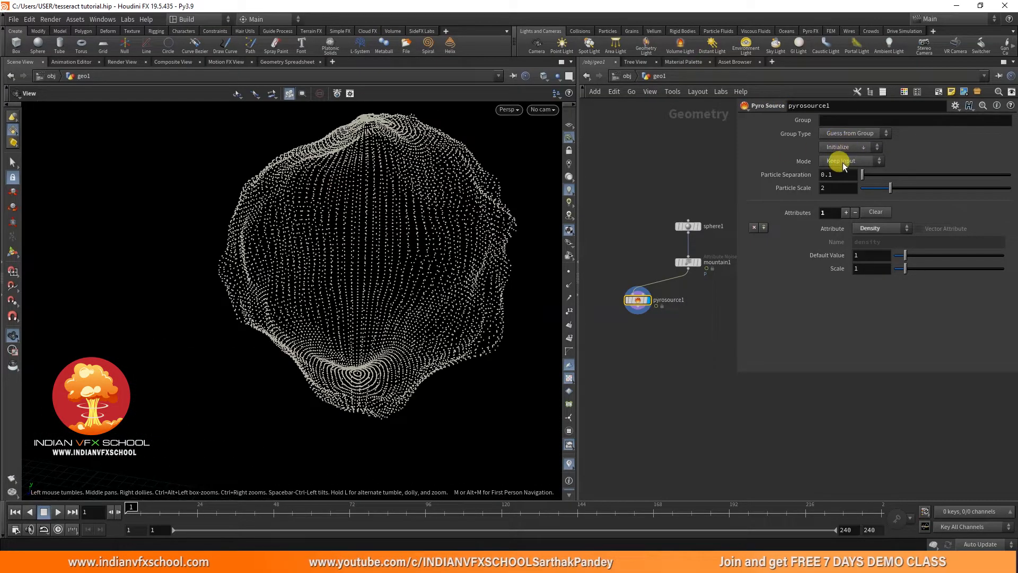
{"action": "left_click", "coordinate": [845, 162]}
{"action": "left_click", "coordinate": [843, 193]}
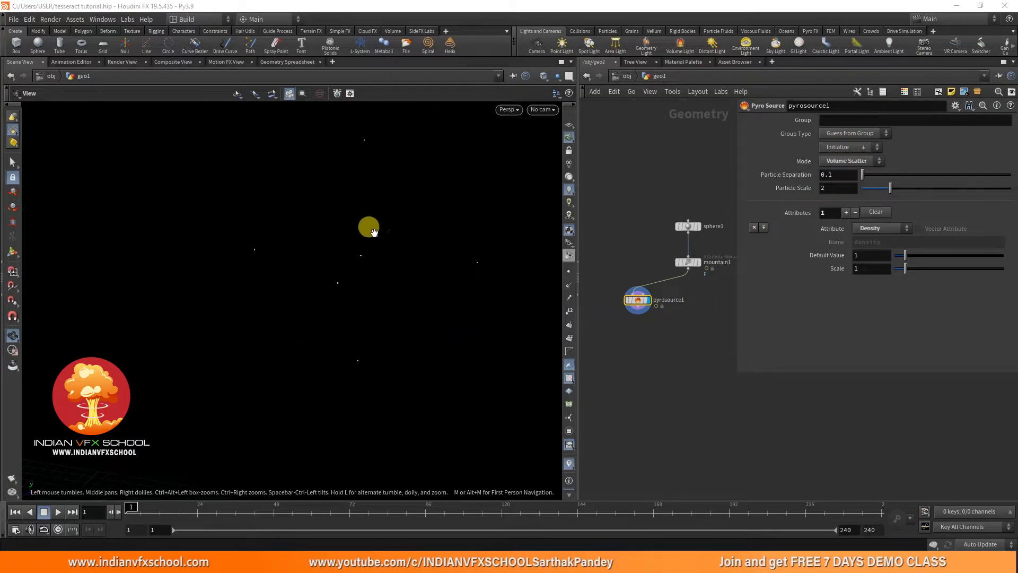
{"action": "right_click_drag", "start_coordinate": [327, 250], "coordinate": [236, 463]}
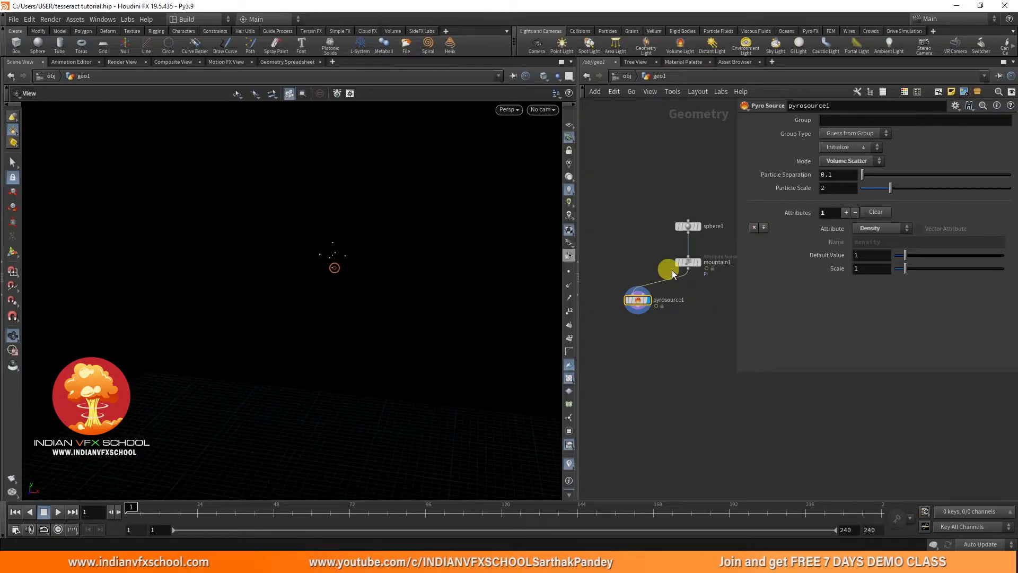
{"action": "scroll", "coordinate": [597, 307], "scroll_direction": "up", "scroll_amount": 2}
{"action": "left_click", "coordinate": [835, 175]}
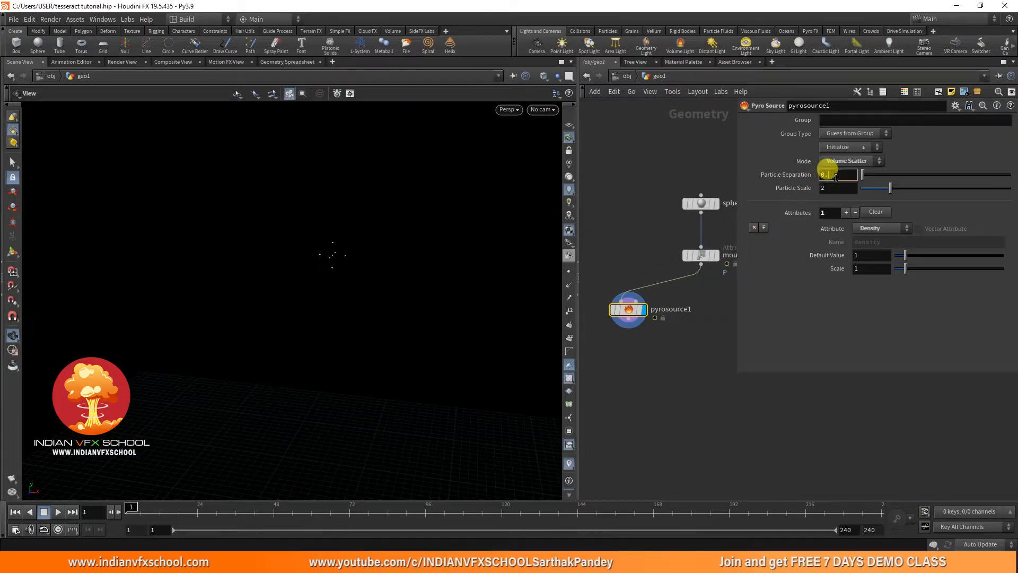
{"action": "key", "text": "Return"}
{"action": "middle_click_drag", "start_coordinate": [350, 270], "coordinate": [355, 246]}
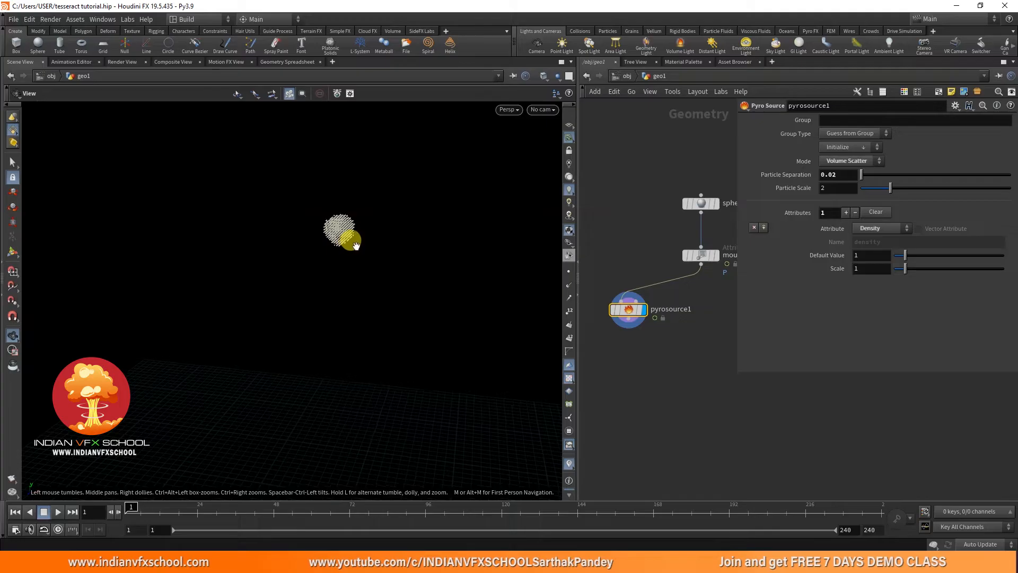
Change the viewport's geometry display options to show particles as Pixels, and close the options
{"action": "key", "text": "d"}
{"action": "left_click", "coordinate": [202, 127]}
{"action": "left_click_drag", "start_coordinate": [237, 110], "coordinate": [604, 121]}
{"action": "right_click_drag", "start_coordinate": [343, 204], "coordinate": [381, 100]}
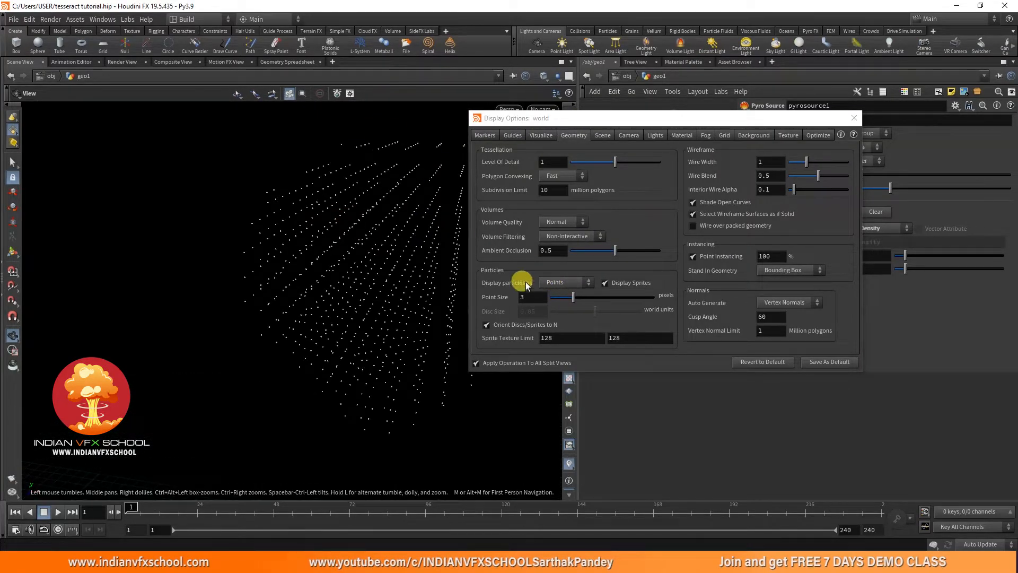
{"action": "left_click", "coordinate": [561, 284]}
{"action": "left_click", "coordinate": [563, 295]}
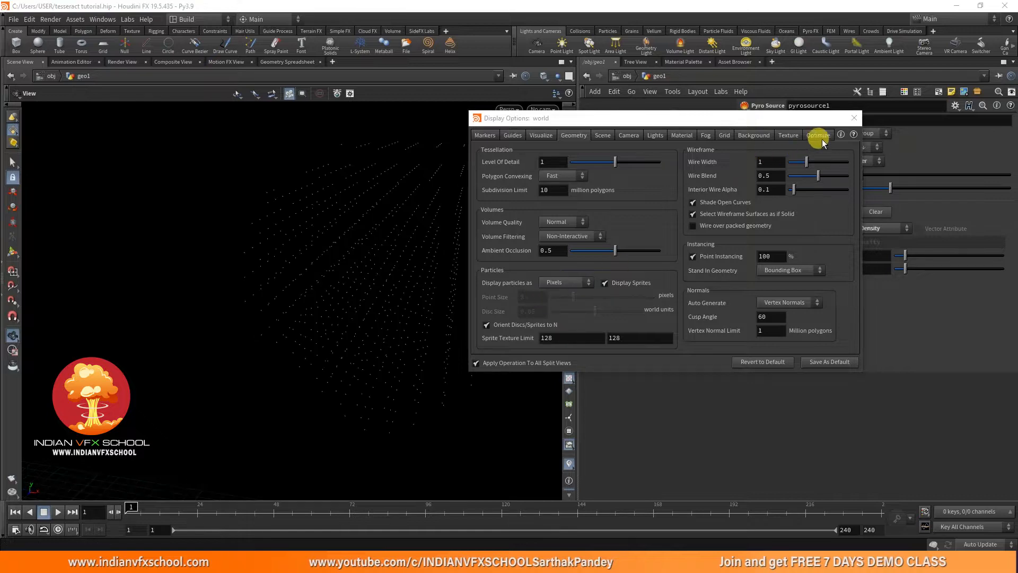
{"action": "left_click", "coordinate": [853, 118]}
{"action": "right_click_drag", "start_coordinate": [321, 329], "coordinate": [303, 412]}
{"action": "middle_click_drag", "start_coordinate": [332, 366], "coordinate": [299, 264]}
{"action": "mouse_move", "coordinate": [317, 279]}
{"action": "left_mouse_down"}
{"action": "mouse_move", "coordinate": [320, 270]}
{"action": "mouse_move", "coordinate": [330, 291]}
{"action": "left_mouse_up"}
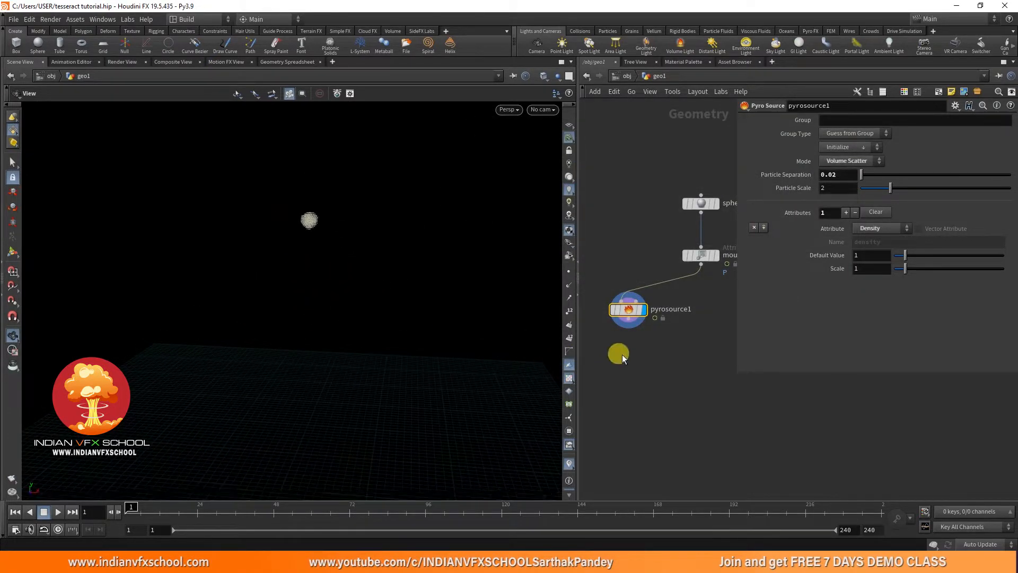
Add a Volume Rasterize Attributes node below the pyro source, connect it to the pyro source's output and display it
{"action": "middle_click_drag", "start_coordinate": [637, 355], "coordinate": [640, 323]}
{"action": "key", "text": "Tab"}
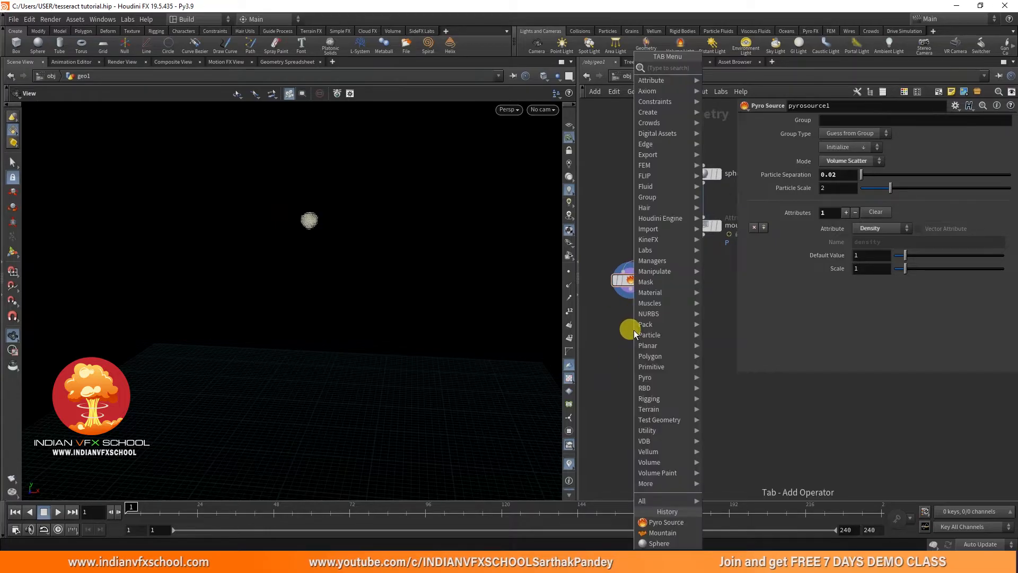
{"action": "type", "text": "volras"}
{"action": "key", "text": "Down"}
{"action": "key", "text": "Return"}
{"action": "left_click", "coordinate": [630, 336]}
{"action": "left_click_drag", "start_coordinate": [631, 283], "coordinate": [627, 327]}
{"action": "left_click", "coordinate": [649, 338]}
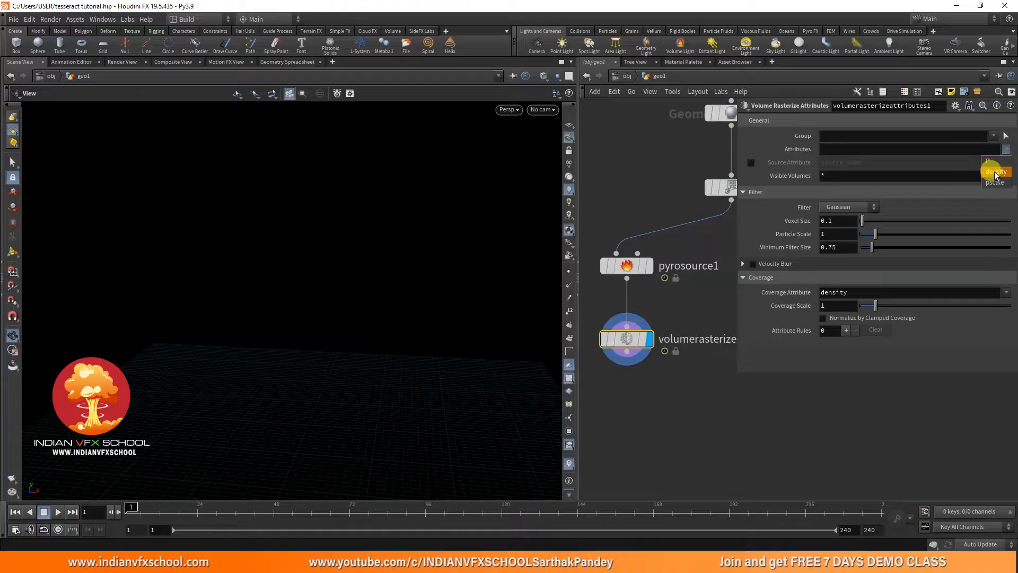
Set the volume rasterize node's attributes to density and its voxel size to 0.03
{"action": "left_click", "coordinate": [995, 173]}
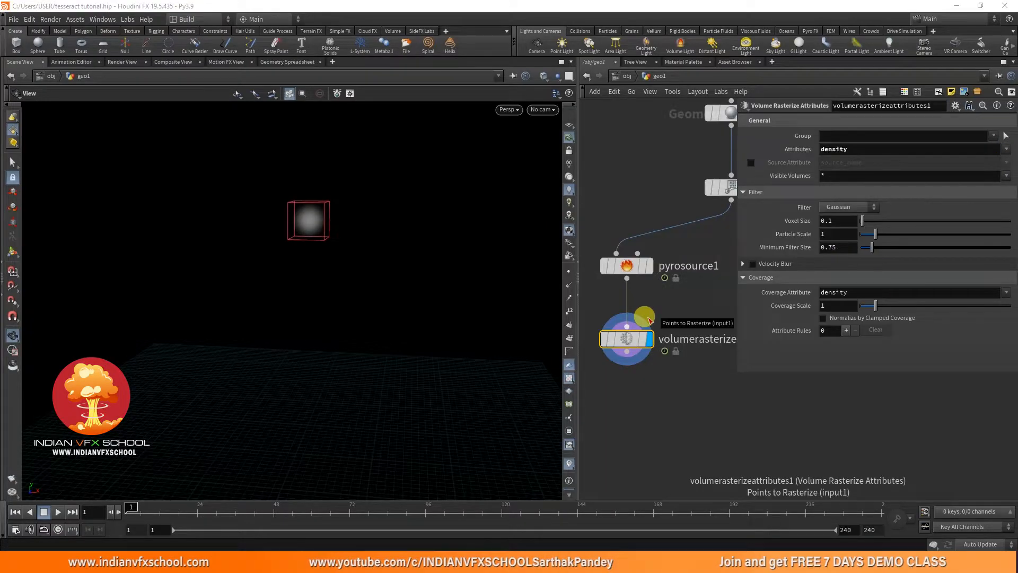
{"action": "left_click", "coordinate": [834, 222]}
{"action": "type", "text": "0.03"}
{"action": "key", "text": "Return"}
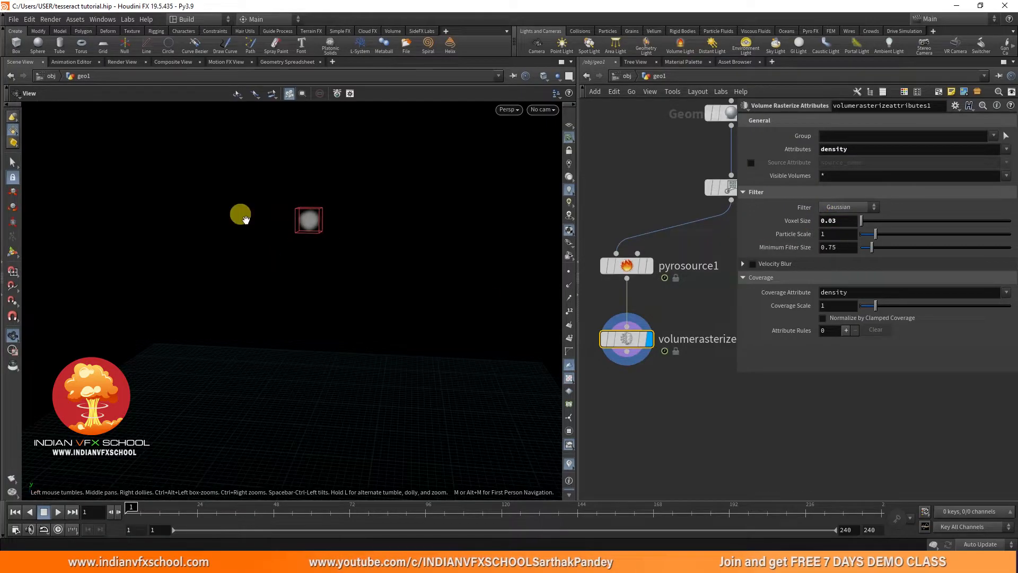
{"action": "key", "text": "h"}
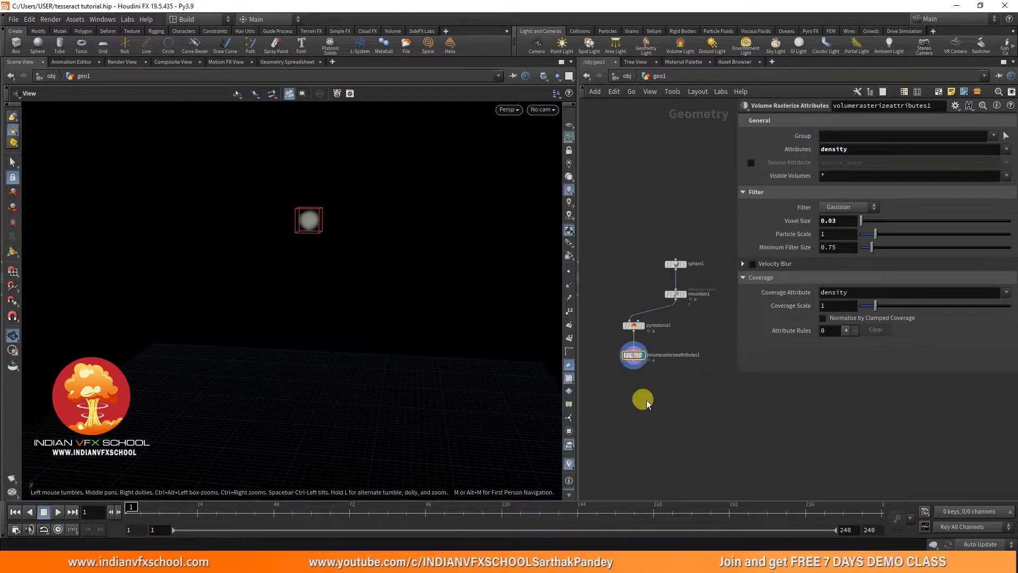
{"action": "scroll", "coordinate": [621, 336], "scroll_direction": "up", "scroll_amount": 3}
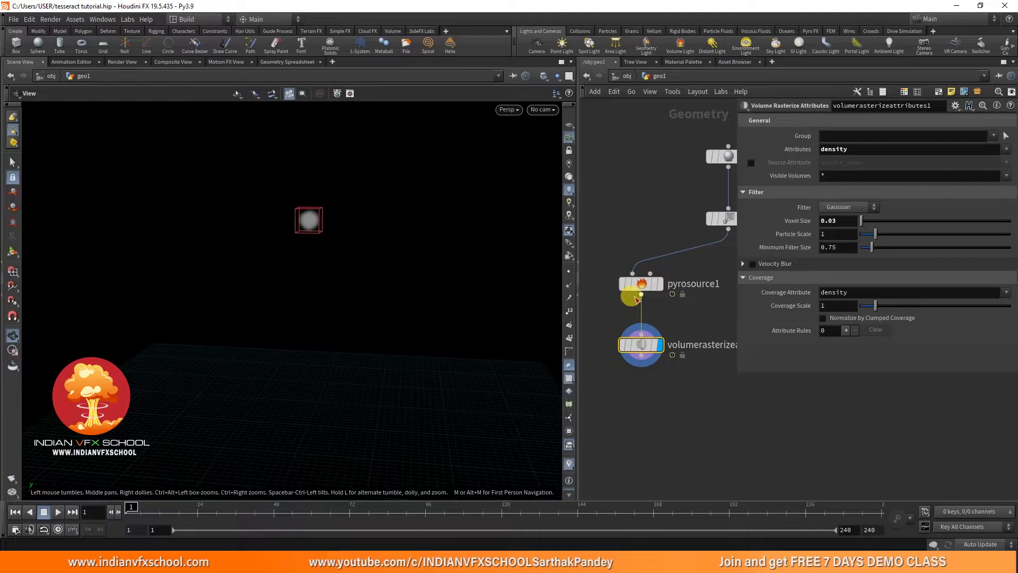
{"action": "middle_click_drag", "start_coordinate": [641, 398], "coordinate": [640, 341]}
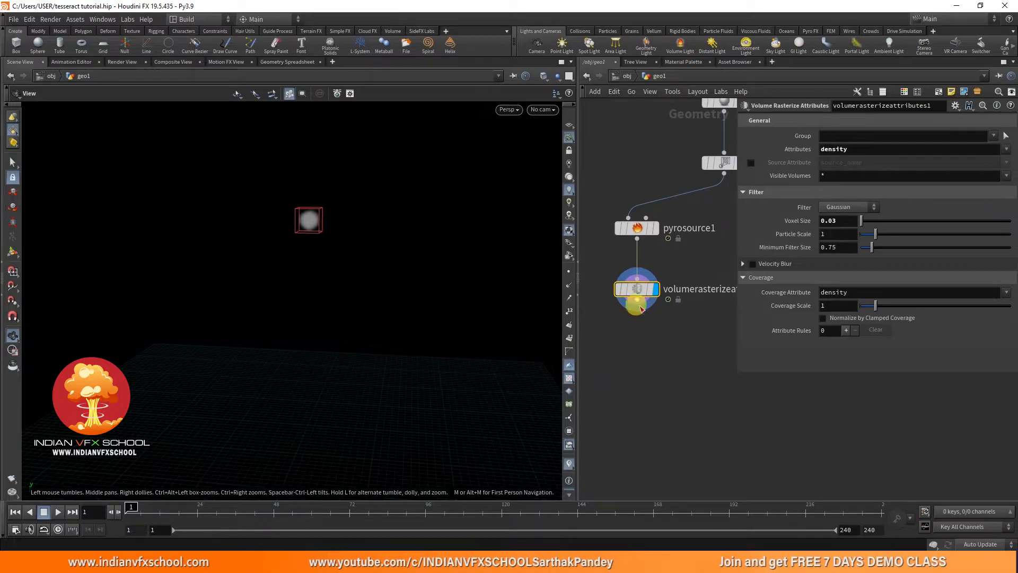
{"action": "key", "text": "Tab"}
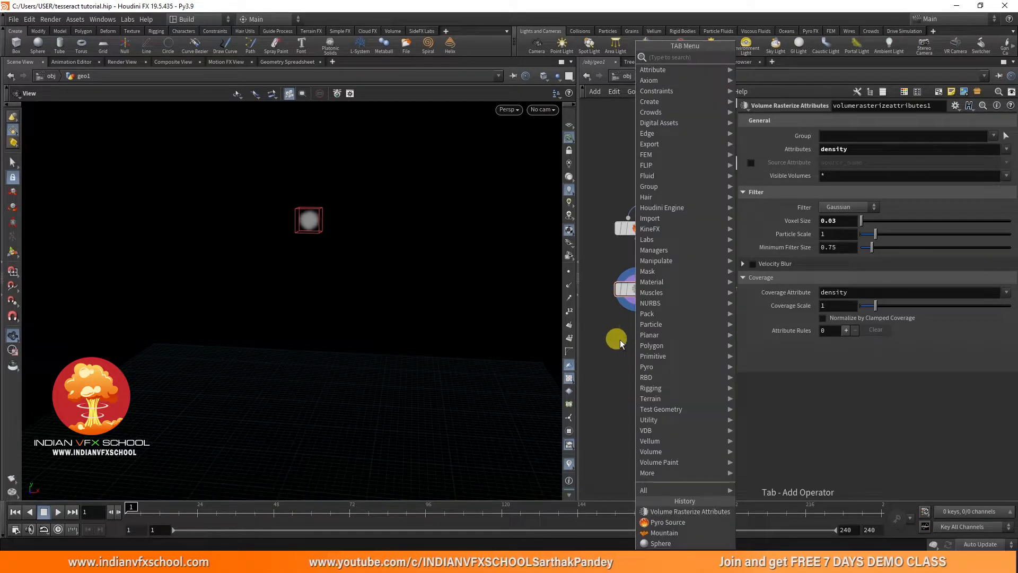
{"action": "key", "text": "Escape"}
{"action": "left_click", "coordinate": [656, 289]}
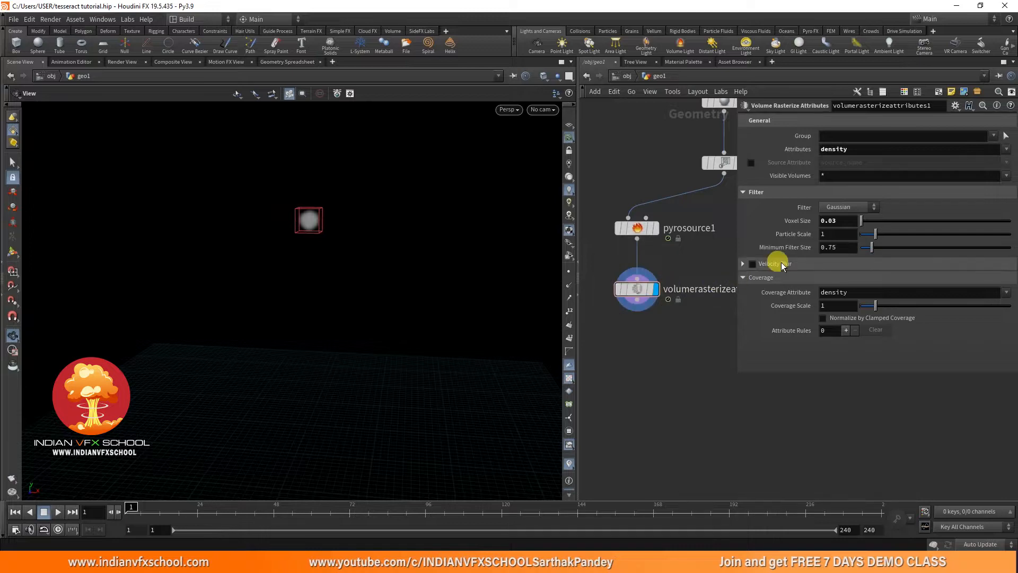
Shrink the parameter area and widen the network editor to make more room for the nodes
{"action": "scroll", "coordinate": [655, 330], "scroll_direction": "down", "scroll_amount": 3}
{"action": "left_click_drag", "start_coordinate": [737, 371], "coordinate": [783, 333]}
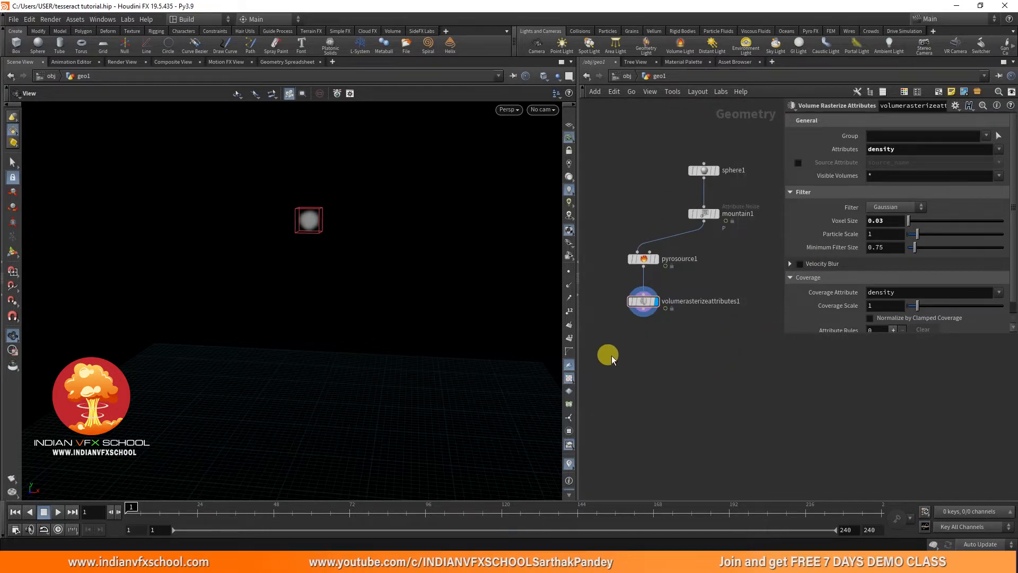
{"action": "left_click_drag", "start_coordinate": [578, 359], "coordinate": [511, 348]}
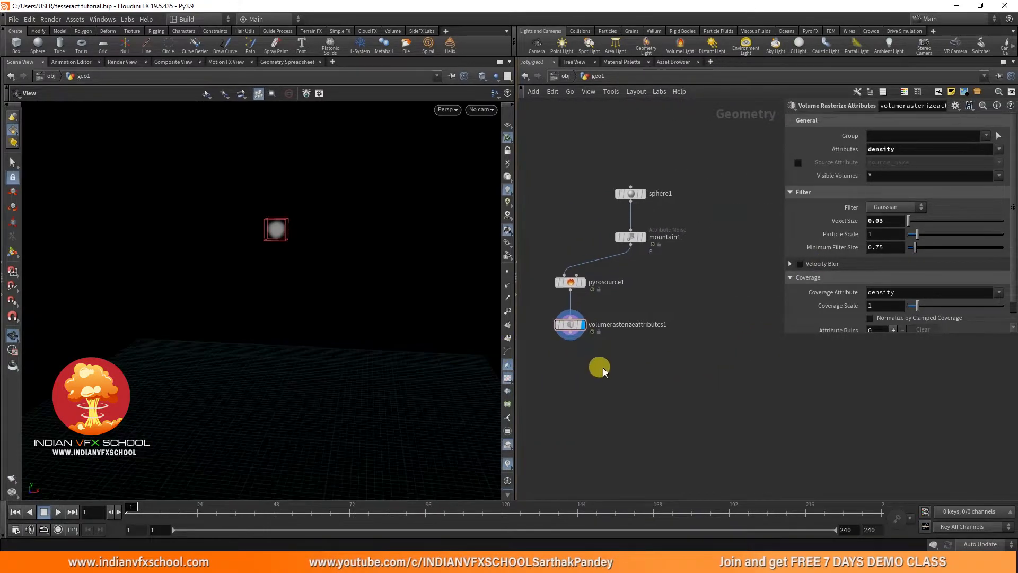
Move the pyro source node directly below the mountain node and display its points up close in the viewport
{"action": "scroll", "coordinate": [590, 284], "scroll_direction": "up", "scroll_amount": 2}
{"action": "left_click_drag", "start_coordinate": [578, 284], "coordinate": [665, 280]}
{"action": "left_click", "coordinate": [665, 275]}
{"action": "right_click_drag", "start_coordinate": [269, 232], "coordinate": [290, 152]}
{"action": "right_click_drag", "start_coordinate": [277, 212], "coordinate": [282, 177]}
{"action": "middle_click", "coordinate": [556, 344]}
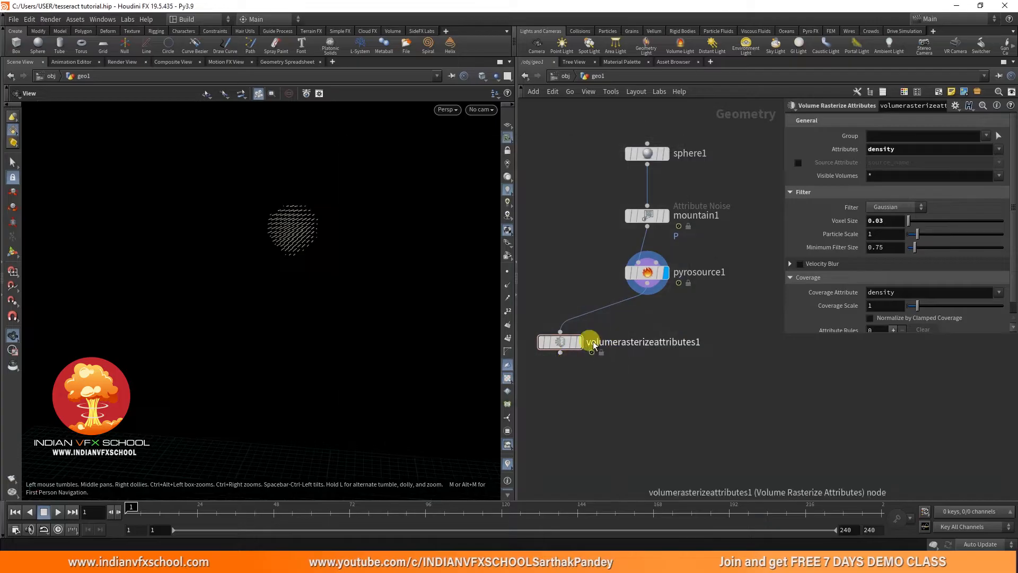
Move the volume rasterize node to the lower left of the pyro source and rename it density
{"action": "middle_click_drag", "start_coordinate": [563, 375], "coordinate": [630, 364]}
{"action": "left_click_drag", "start_coordinate": [624, 333], "coordinate": [566, 324]}
{"action": "left_click", "coordinate": [631, 323]}
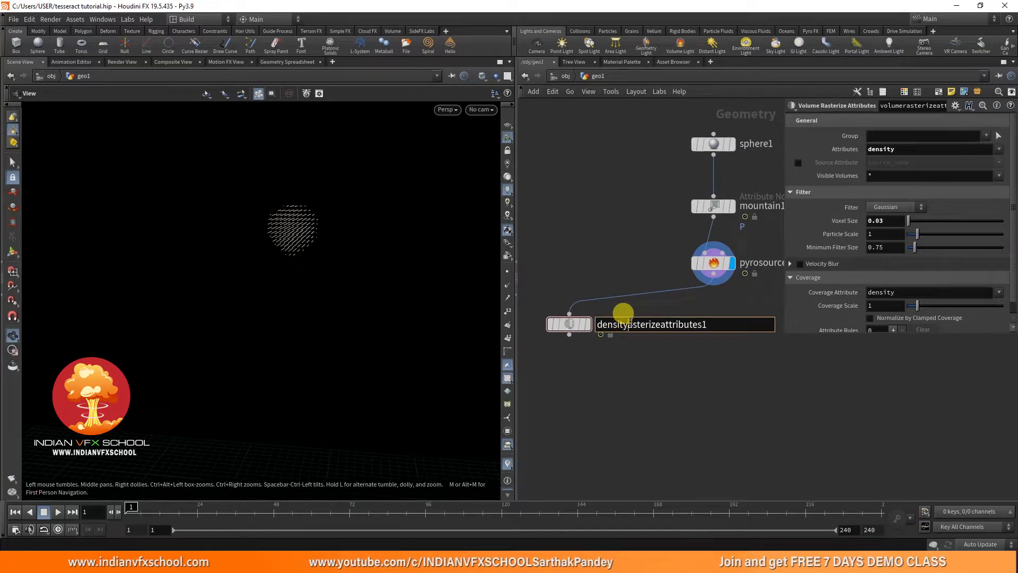
{"action": "key", "text": "Return"}
{"action": "left_click", "coordinate": [631, 322]}
{"action": "type", "text": "de"}
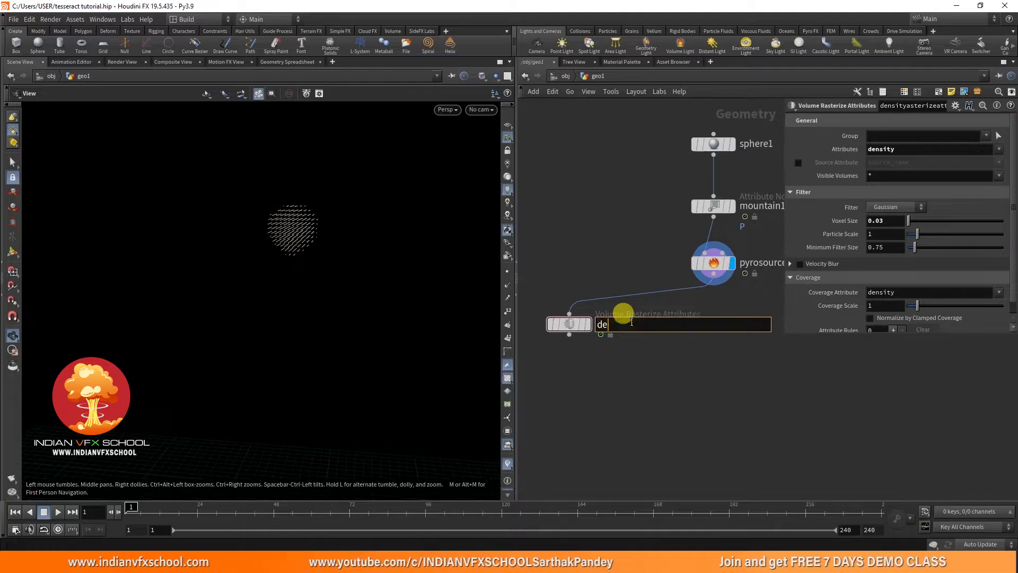
{"action": "type", "text": "nsity"}
{"action": "key", "text": "Return"}
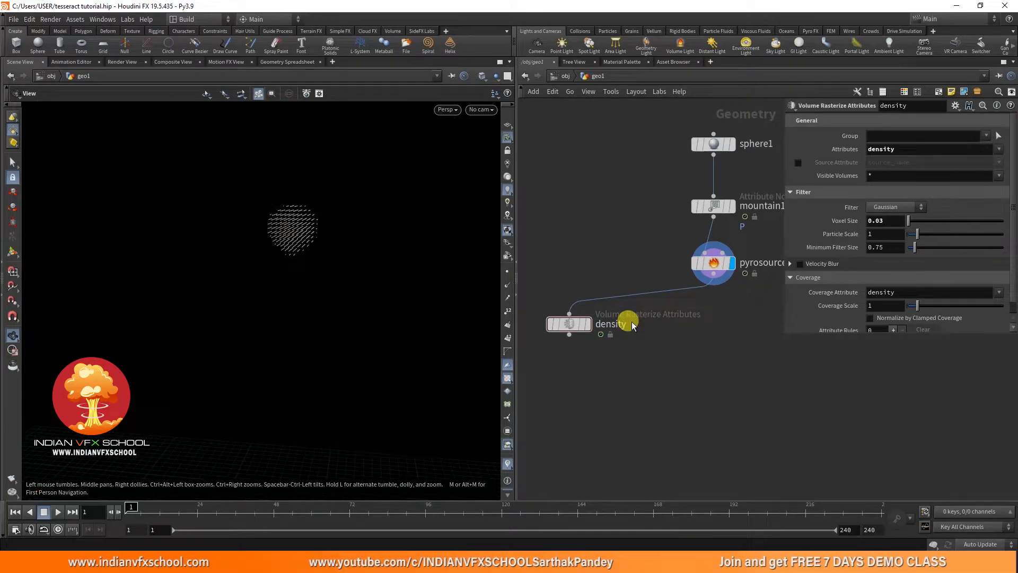
Duplicate the density node and place the copy straight below the pyro source
{"action": "middle_click_drag", "start_coordinate": [624, 373], "coordinate": [597, 383]}
{"action": "left_click_drag", "start_coordinate": [539, 338], "coordinate": [687, 412], "text": "alt"}
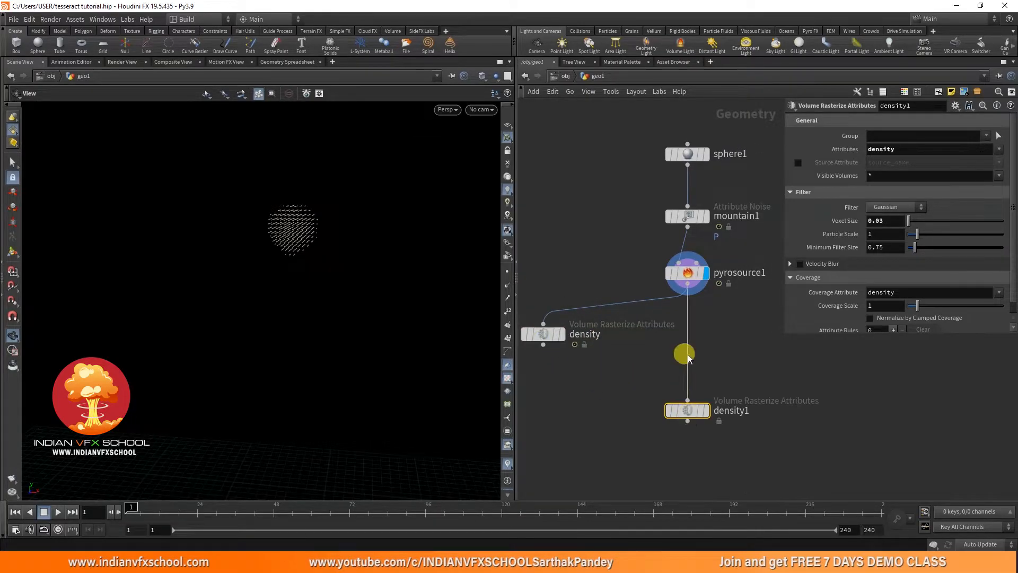
Insert a Point Velocity node between the pyro source and the duplicated rasterize node, and enable Add Curl Noise on it
{"action": "key", "text": "Tab"}
{"action": "type", "text": "p"}
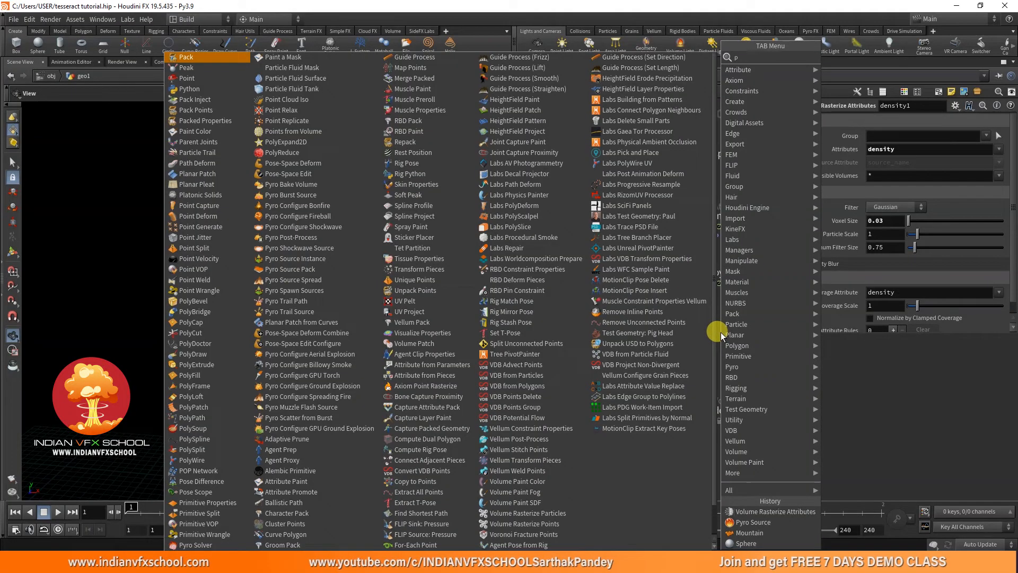
{"action": "type", "text": "oive"}
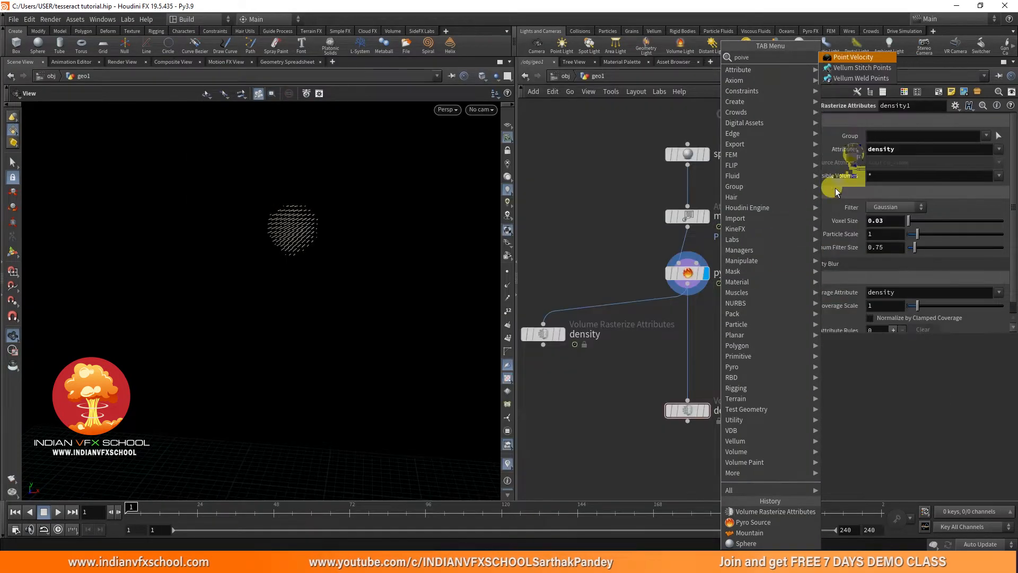
{"action": "left_click", "coordinate": [852, 57]}
{"action": "left_click", "coordinate": [705, 351]}
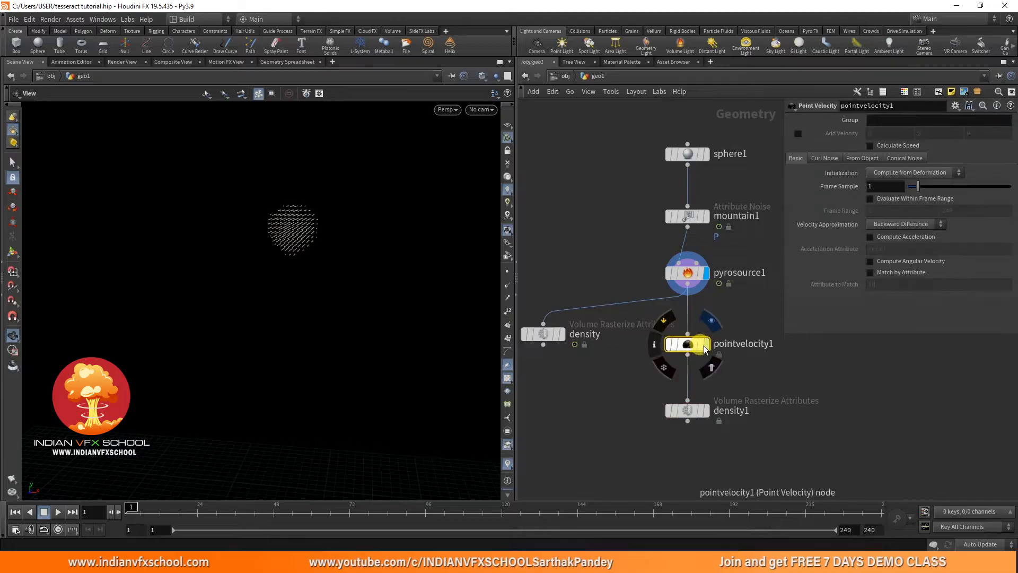
{"action": "left_click", "coordinate": [823, 159]}
{"action": "left_click", "coordinate": [887, 172]}
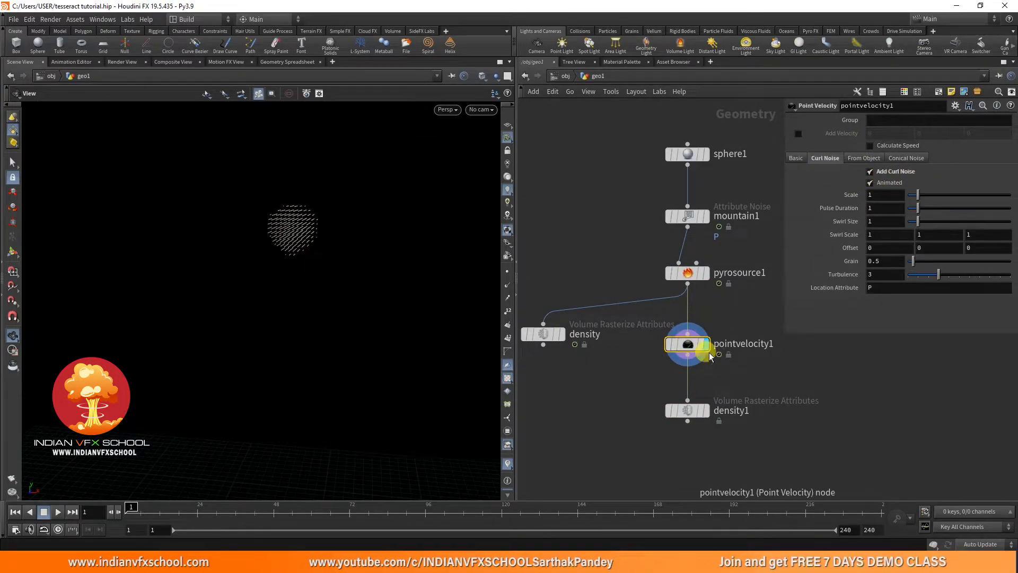
Visualize the point velocity node's v attribute, examine it between frames 1 and 55, and turn the visualization off
{"action": "left_click", "coordinate": [669, 345]}
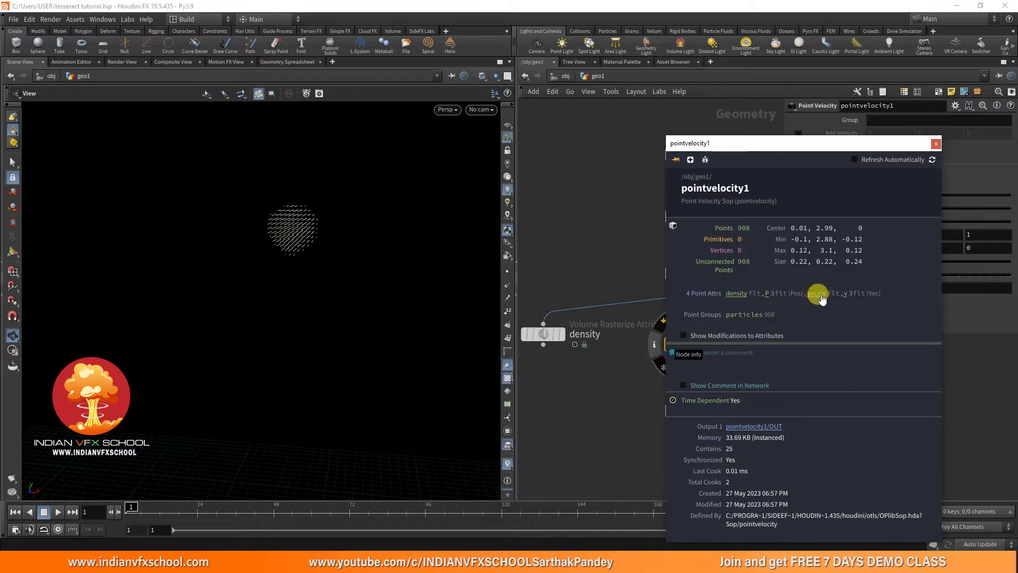
{"action": "left_click", "coordinate": [844, 295]}
{"action": "left_click_drag", "start_coordinate": [180, 511], "coordinate": [296, 504]}
{"action": "scroll", "coordinate": [311, 307], "scroll_direction": "down", "scroll_amount": 5}
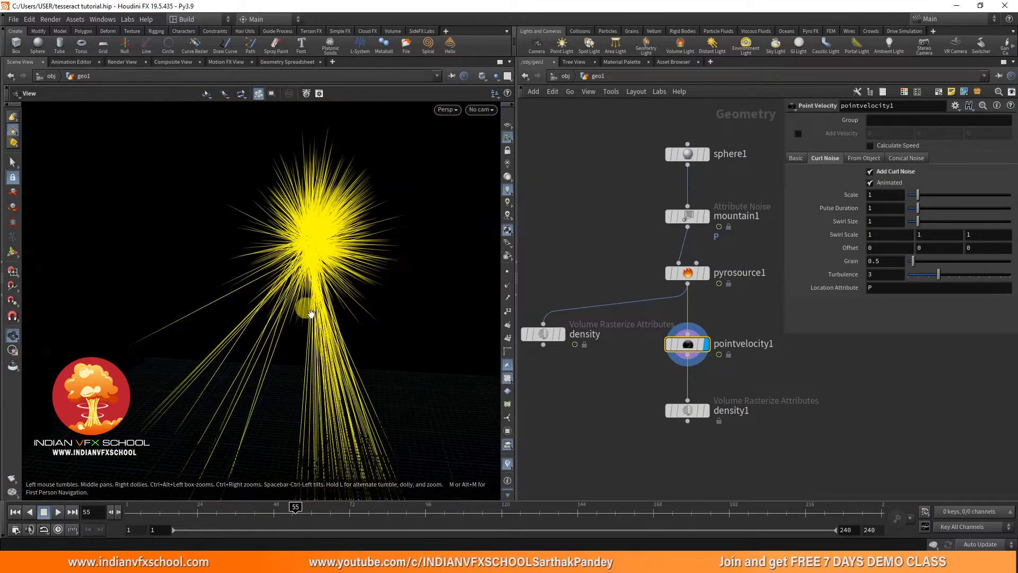
{"action": "left_click_drag", "start_coordinate": [181, 519], "coordinate": [94, 483]}
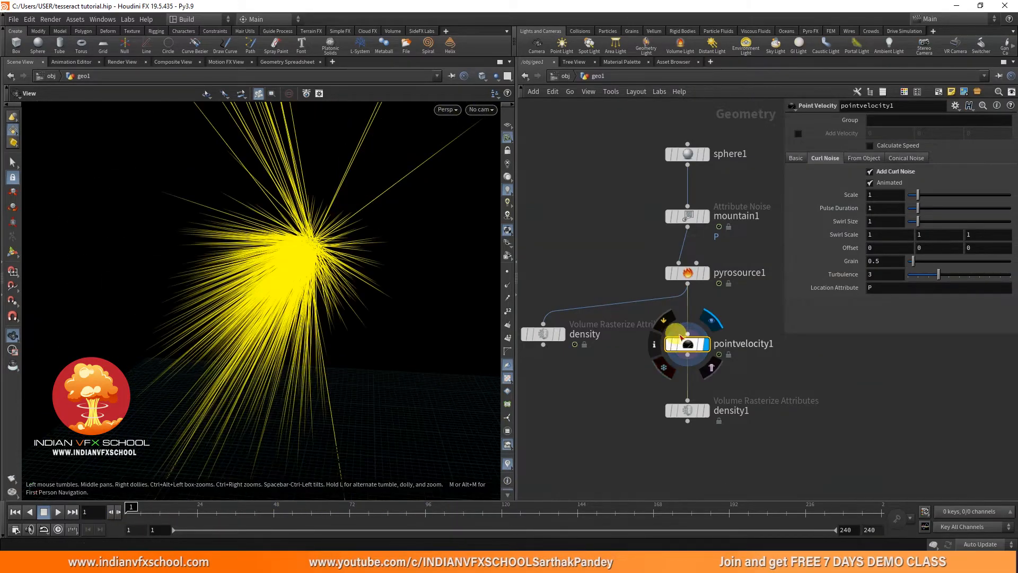
{"action": "left_click", "coordinate": [652, 344]}
{"action": "left_click", "coordinate": [846, 293]}
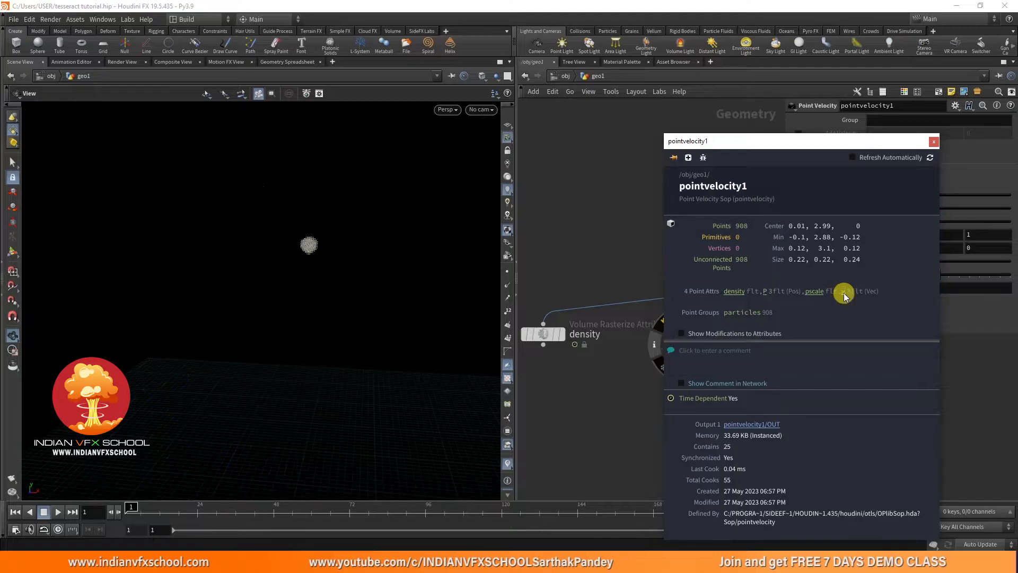
{"action": "left_click", "coordinate": [591, 409]}
Display the duplicated rasterize node below the point velocity node and rename it v
{"action": "scroll", "coordinate": [710, 410], "scroll_direction": "up", "scroll_amount": 3}
{"action": "left_click", "coordinate": [705, 410]}
{"action": "double_click", "coordinate": [740, 410]}
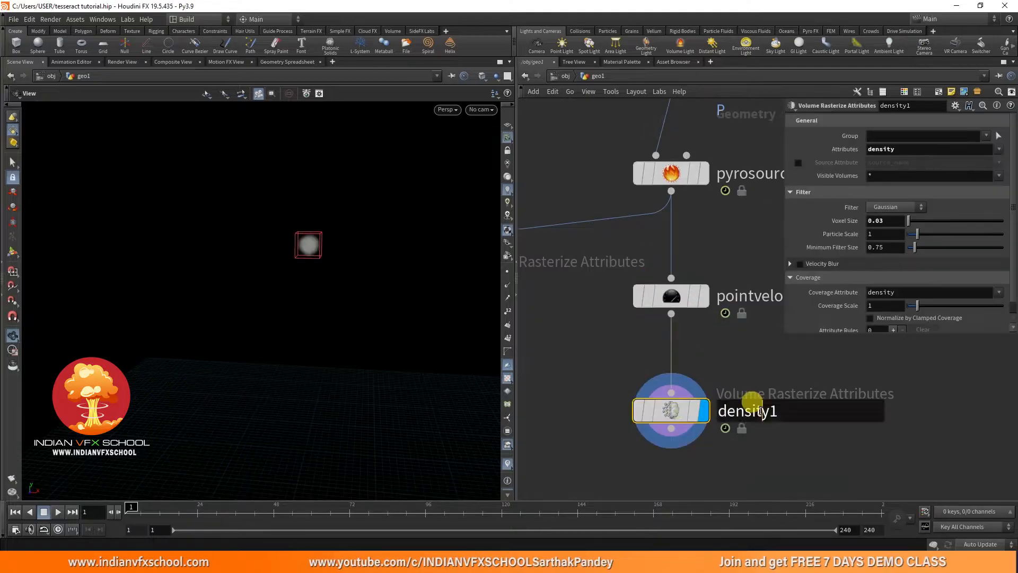
{"action": "type", "text": "v"}
{"action": "key", "text": "Delete"}
{"action": "key", "text": "Delete"}
{"action": "key", "text": "Return"}
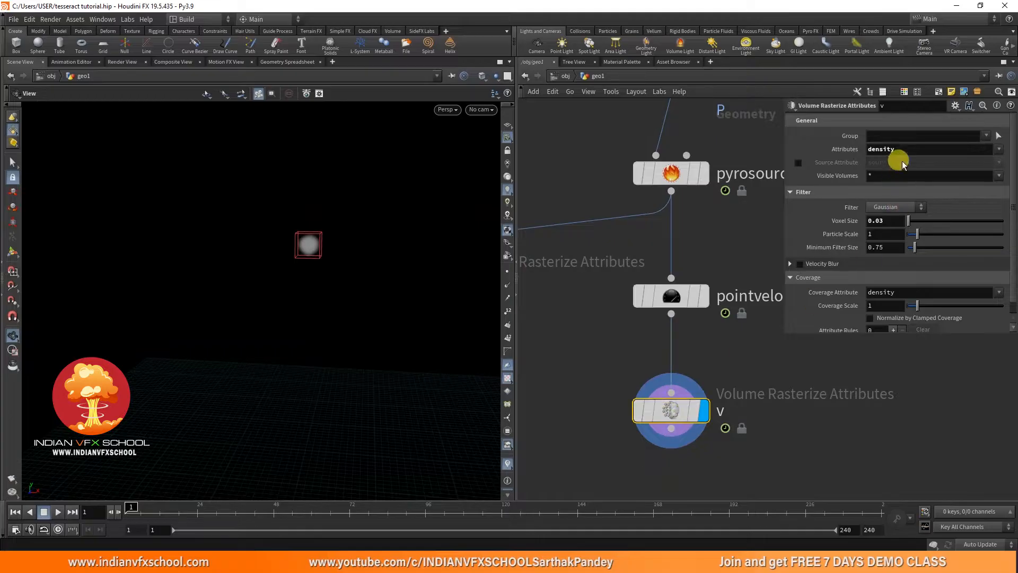
Replace the v node's rasterized attribute with v
{"action": "key", "text": "BackSpace"}
{"action": "left_click", "coordinate": [998, 150]}
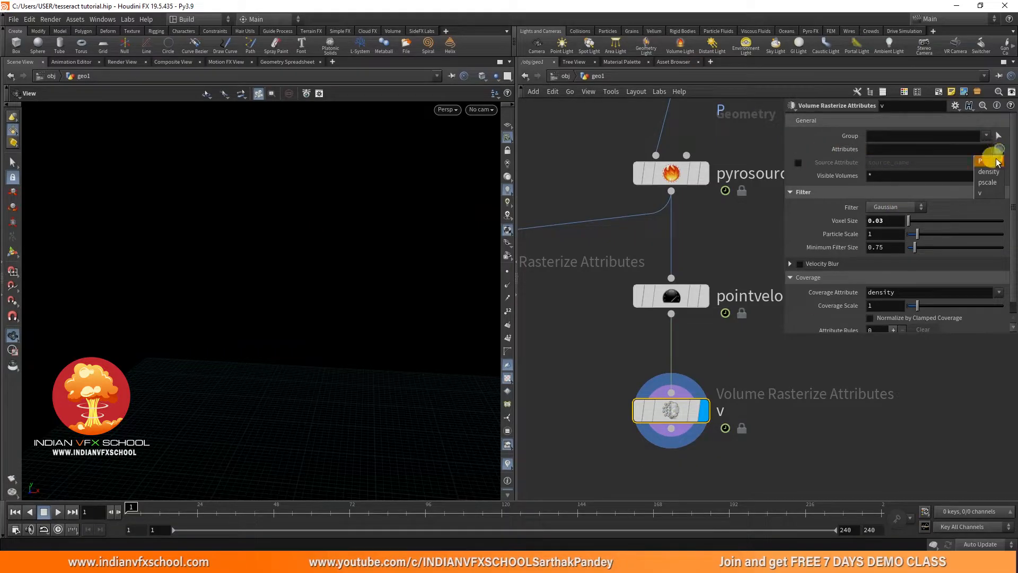
{"action": "left_click", "coordinate": [980, 193]}
Move the density node down level with the v node and switch the network's wire style
{"action": "scroll", "coordinate": [639, 390], "scroll_direction": "down", "scroll_amount": 3}
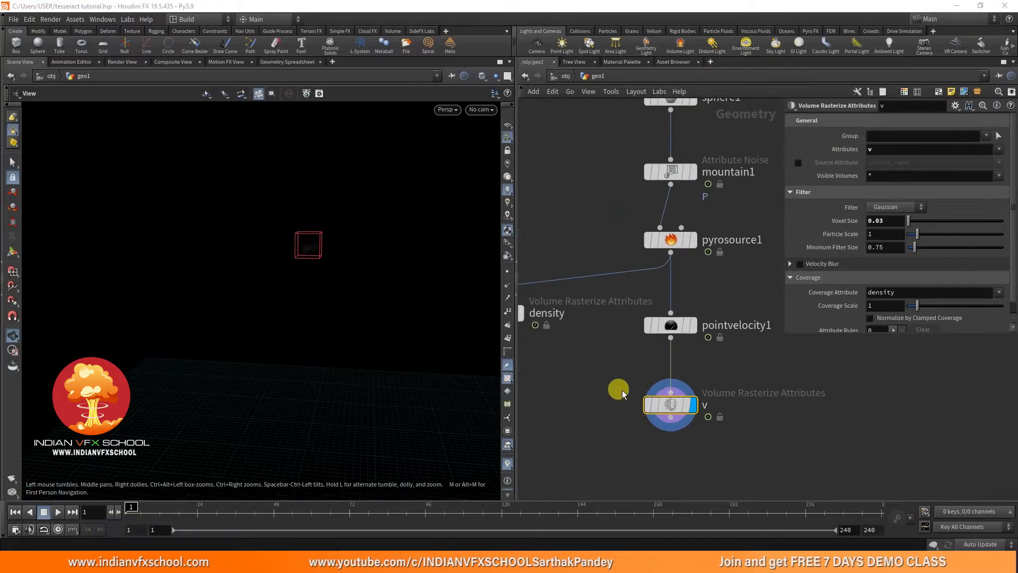
{"action": "left_click_drag", "start_coordinate": [538, 201], "coordinate": [551, 292]}
{"action": "key", "text": "shift+s"}
Add a Merge node fed by the density and v nodes, display it and open its node info
{"action": "key", "text": "Tab"}
{"action": "type", "text": "merg"}
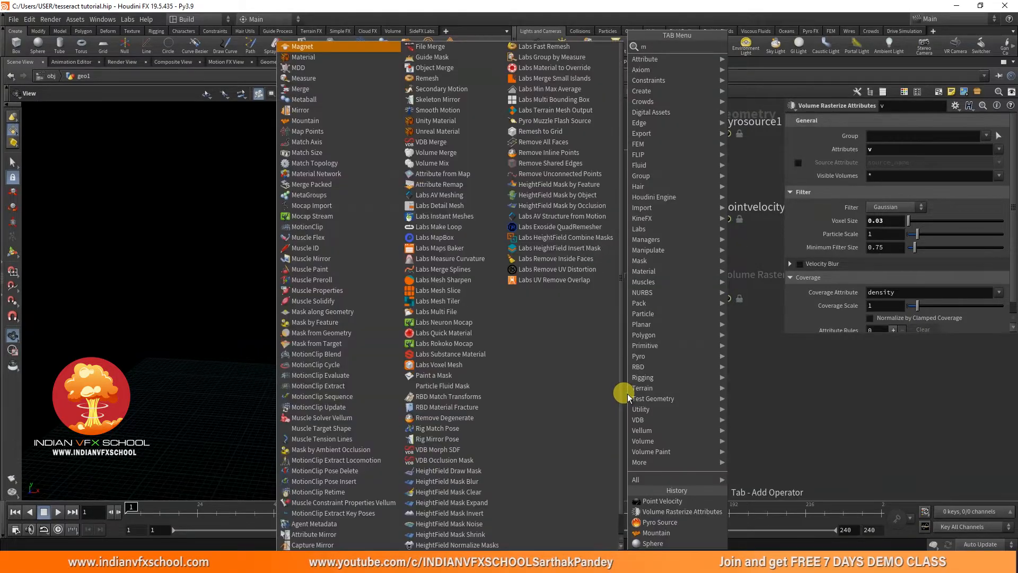
{"action": "key", "text": "Return"}
{"action": "left_click", "coordinate": [625, 393]}
{"action": "scroll", "coordinate": [577, 370], "scroll_direction": "down", "scroll_amount": 3}
{"action": "left_click_drag", "start_coordinate": [552, 343], "coordinate": [644, 380]}
{"action": "left_click", "coordinate": [653, 383]}
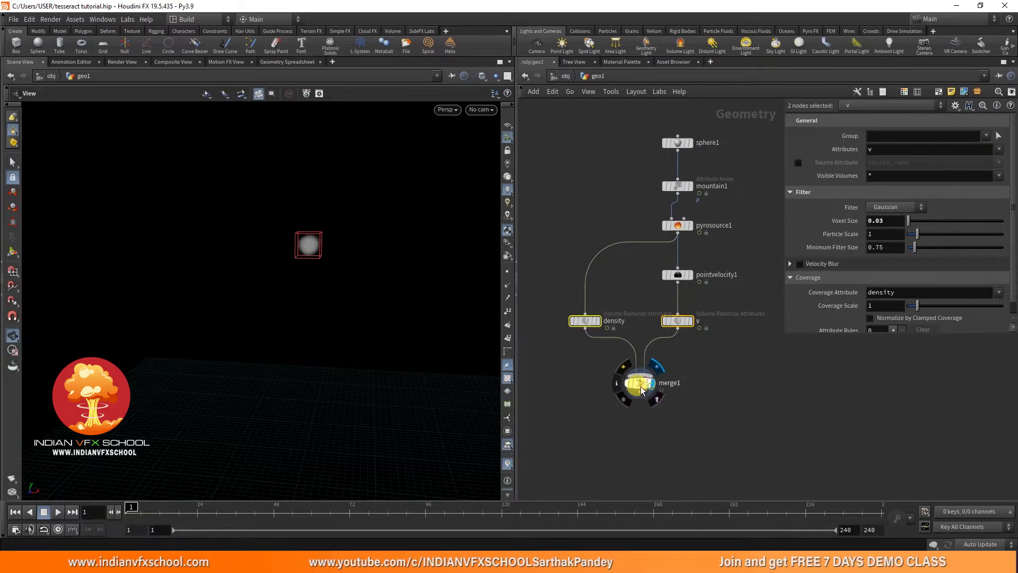
{"action": "left_click", "coordinate": [639, 383]}
{"action": "left_click", "coordinate": [616, 383]}
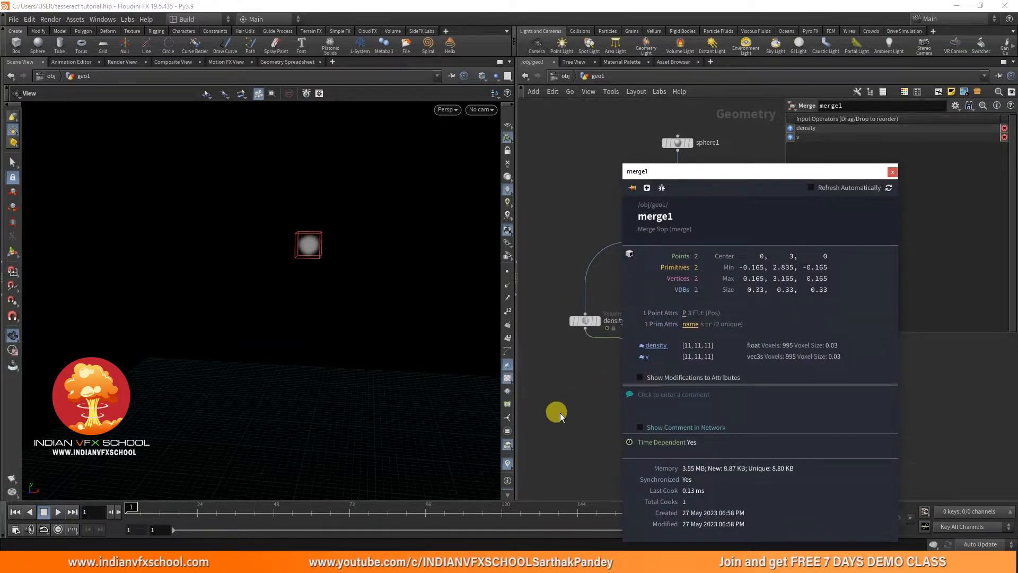
Add a Null node below the merge, connect it to the merge's output and display it
{"action": "scroll", "coordinate": [627, 402], "scroll_direction": "up", "scroll_amount": 3}
{"action": "key", "text": "Tab"}
{"action": "type", "text": "null"}
{"action": "key", "text": "Return"}
{"action": "left_click", "coordinate": [648, 417]}
{"action": "left_click_drag", "start_coordinate": [652, 327], "coordinate": [649, 404]}
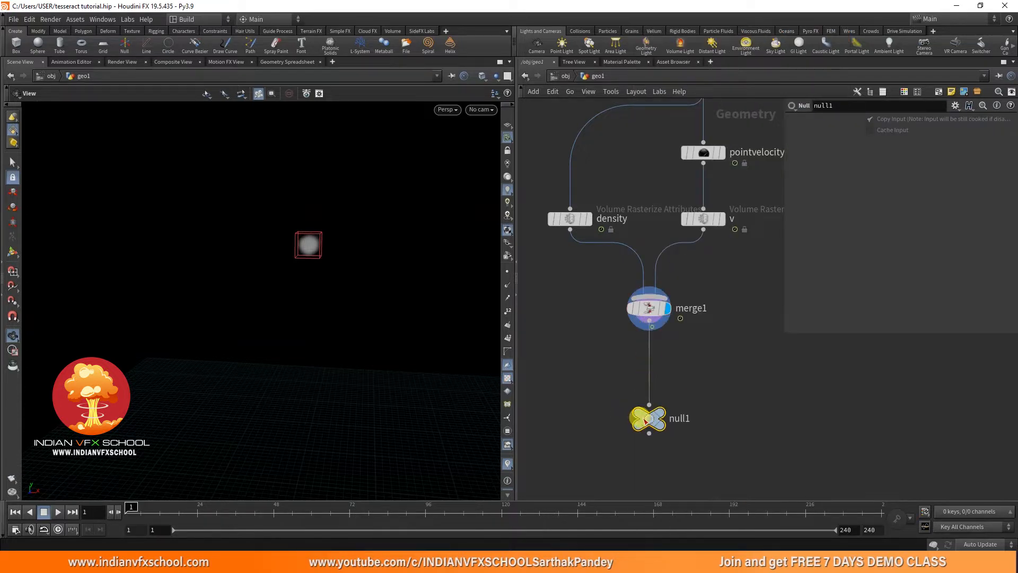
{"action": "left_click", "coordinate": [657, 419]}
{"action": "scroll", "coordinate": [689, 361], "scroll_direction": "down", "scroll_amount": 4}
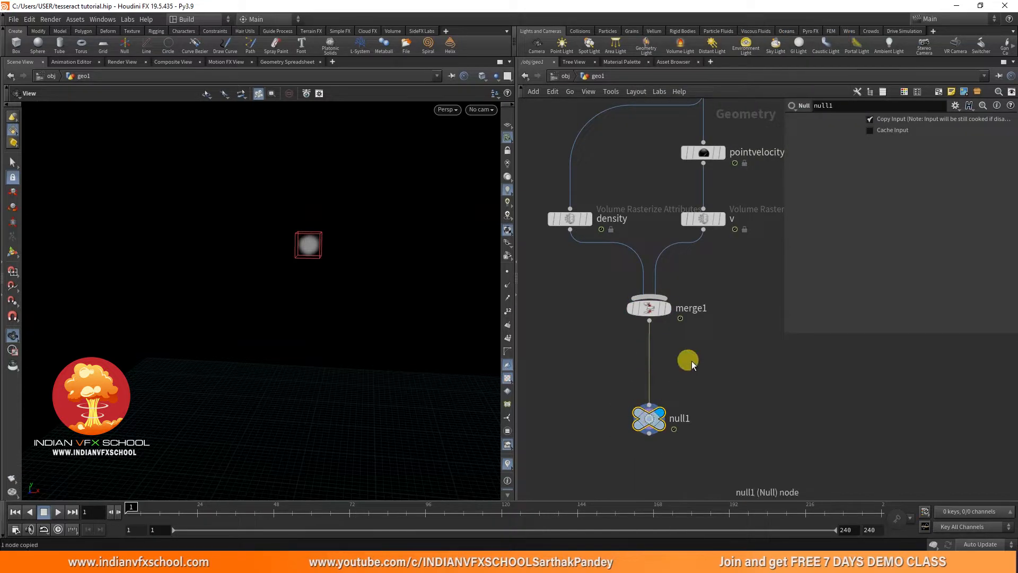
Copy the null1 node, add a DOP Network at the object level and name it pyro
{"action": "key", "text": "ctrl+c"}
{"action": "key", "text": "u"}
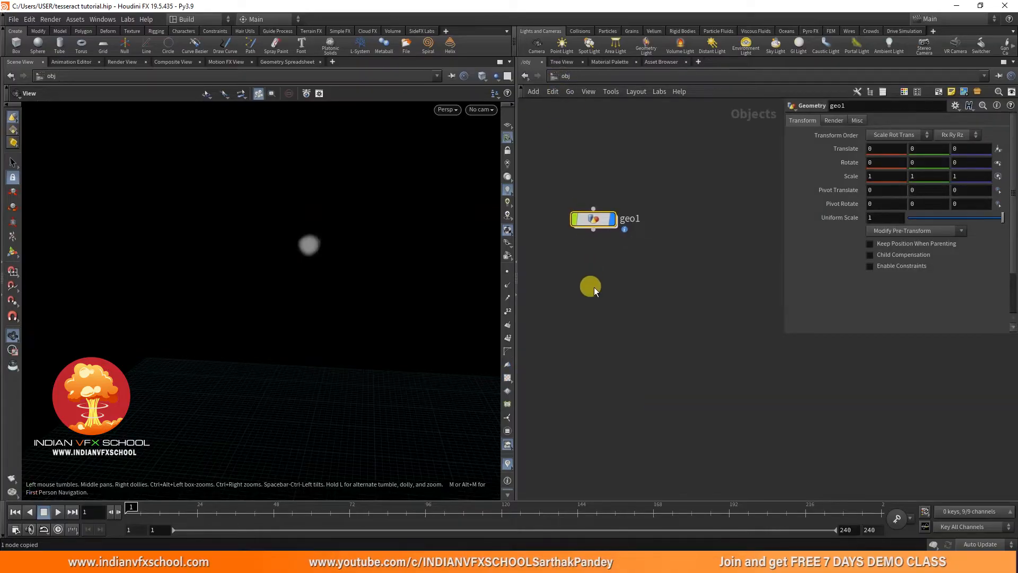
{"action": "key", "text": "Tab"}
{"action": "type", "text": "d"}
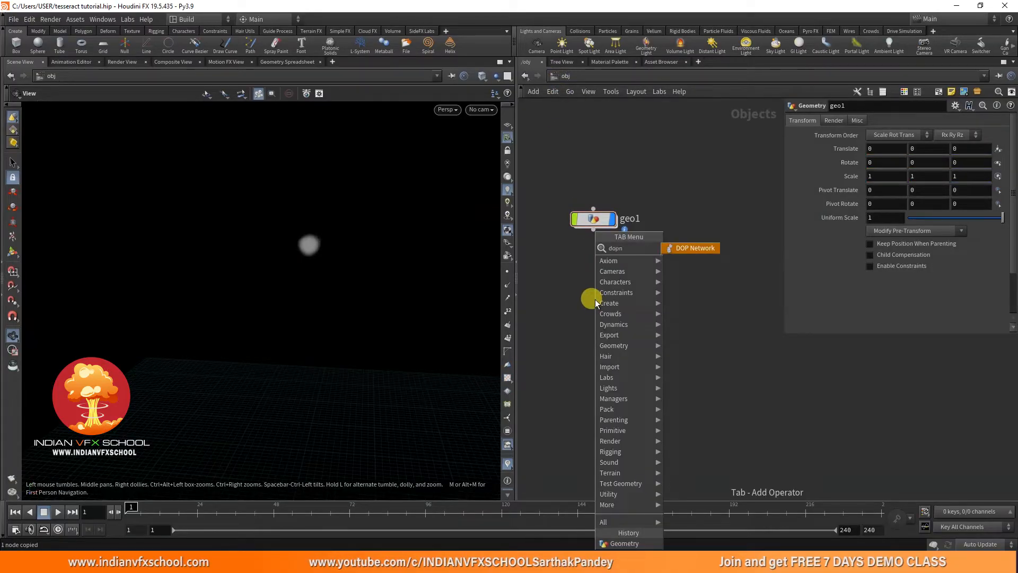
{"action": "type", "text": "opn"}
{"action": "key", "text": "Return"}
{"action": "left_click", "coordinate": [589, 332]}
{"action": "double_click", "coordinate": [618, 330]}
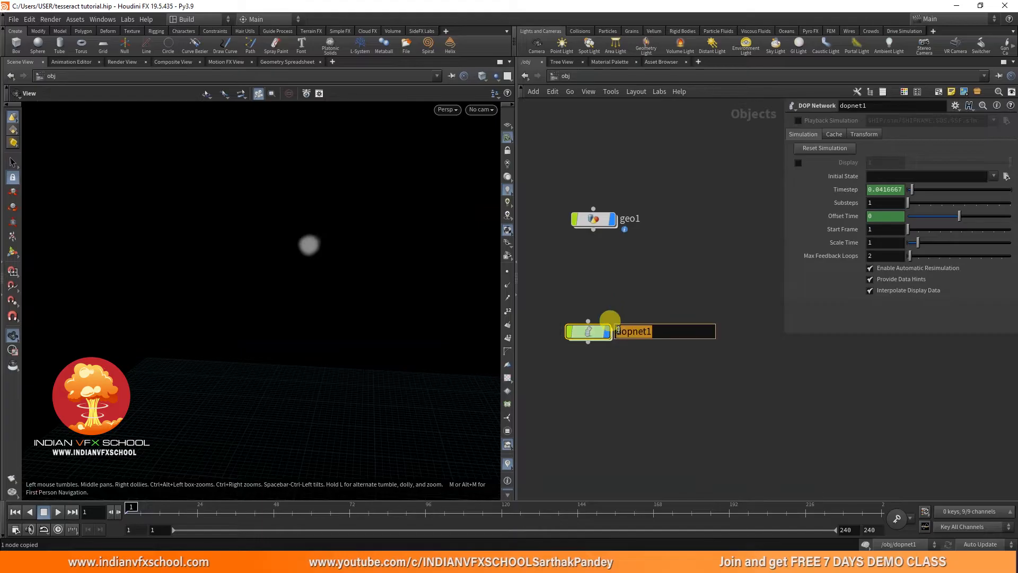
{"action": "type", "text": "pyro"}
{"action": "key", "text": "Return"}
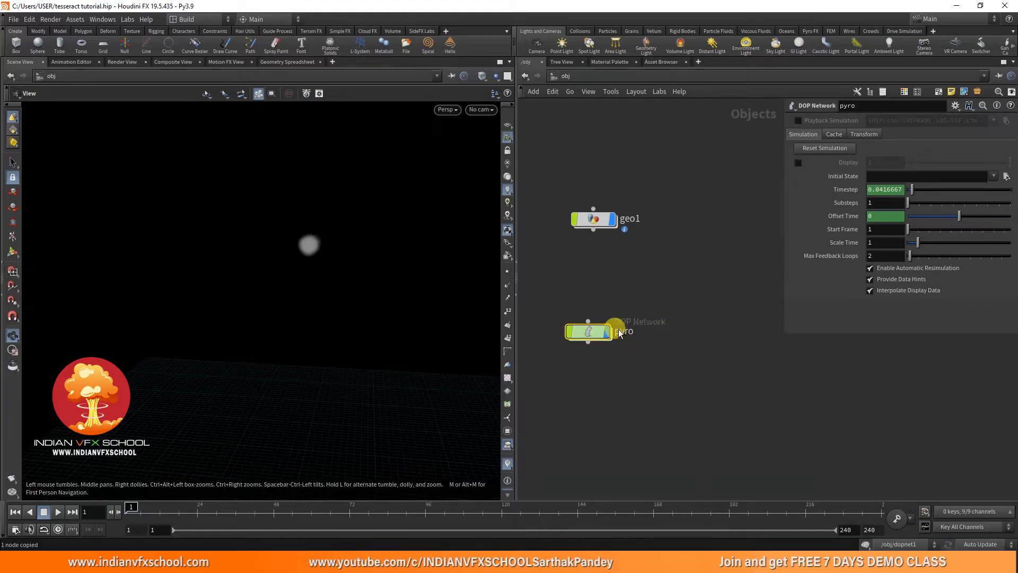
Enter the pyro network and place a Smoke Object (Sparse) node above the output
{"action": "double_click", "coordinate": [591, 332]}
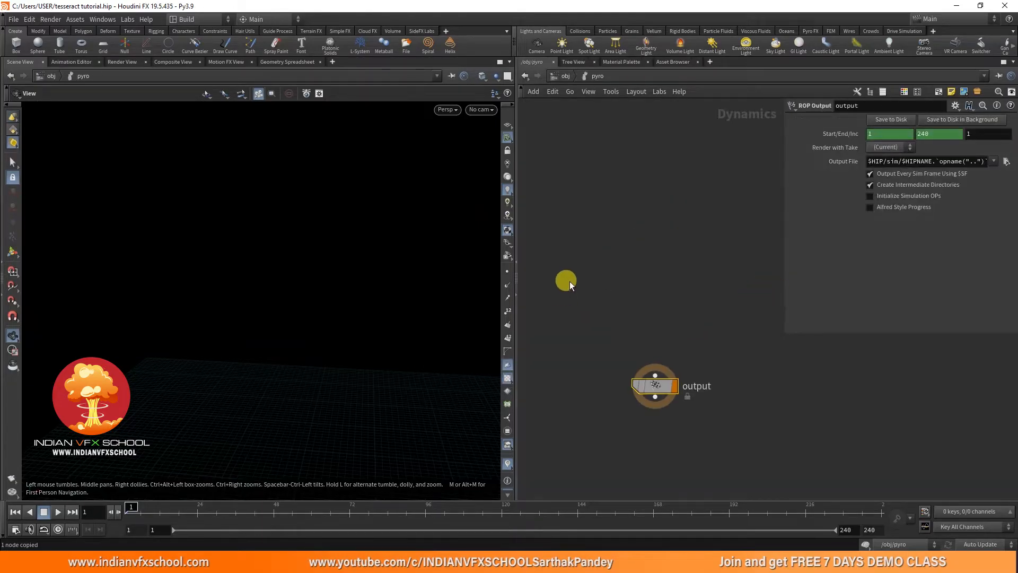
{"action": "key", "text": "Tab"}
{"action": "type", "text": "smo"}
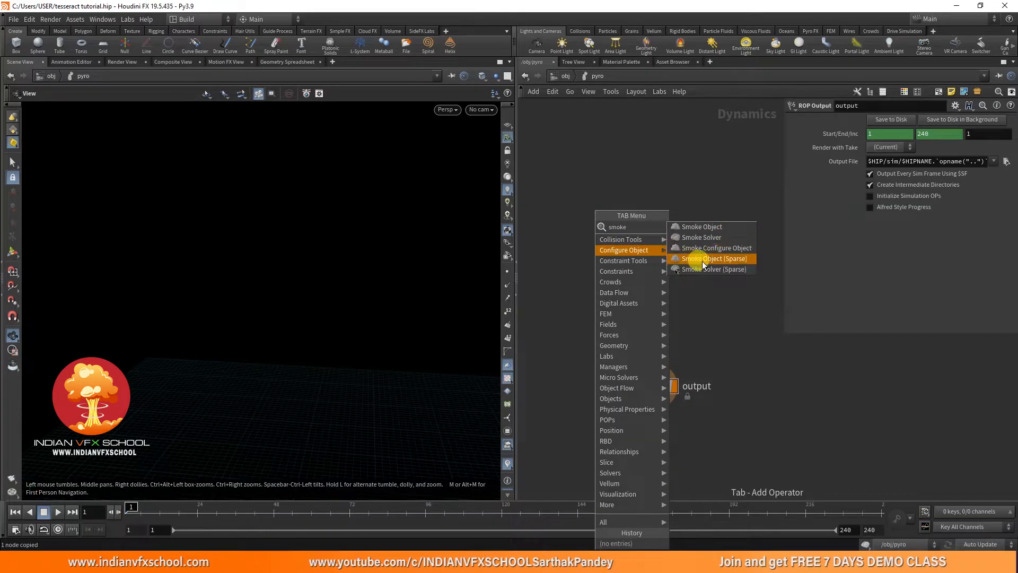
{"action": "left_click", "coordinate": [703, 258]}
{"action": "left_click", "coordinate": [600, 245]}
Add a Pyro Solver (Sparse) fed by the smoke object and connect it to the output node
{"action": "key", "text": "Tab"}
{"action": "type", "text": "p"}
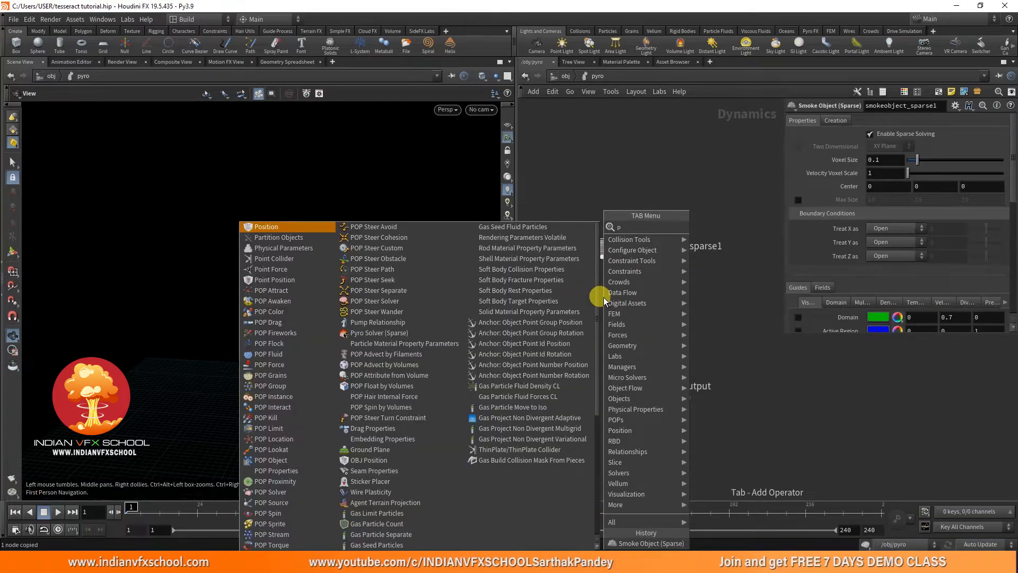
{"action": "type", "text": "yroso"}
{"action": "key", "text": "Down"}
{"action": "key", "text": "Return"}
{"action": "left_click", "coordinate": [615, 300]}
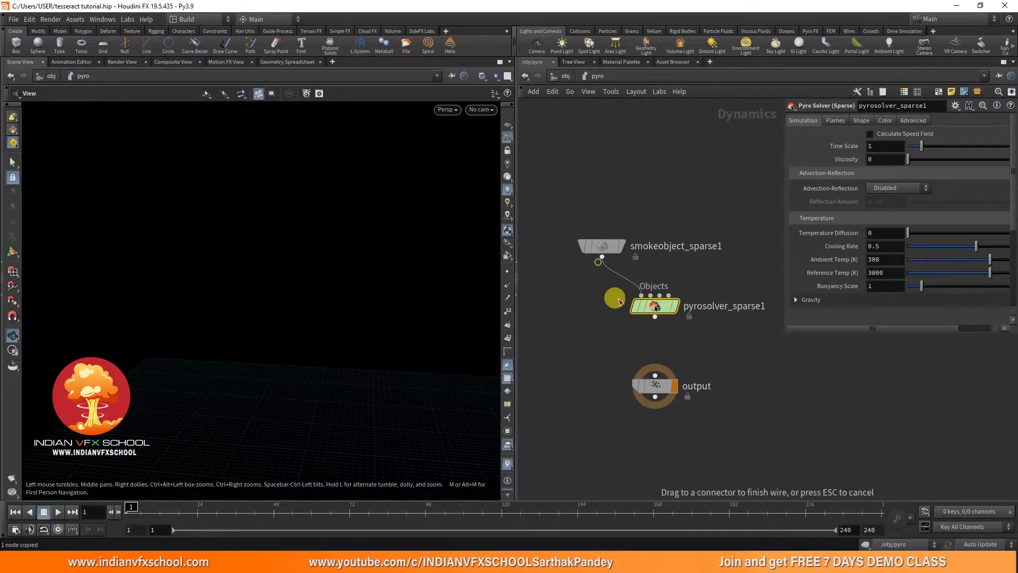
{"action": "left_click_drag", "start_coordinate": [655, 317], "coordinate": [655, 375]}
Add a Volume Source node, wire it into the pyro solver's third input and move it away from the smoke object
{"action": "middle_click_drag", "start_coordinate": [739, 220], "coordinate": [699, 258]}
{"action": "key", "text": "Tab"}
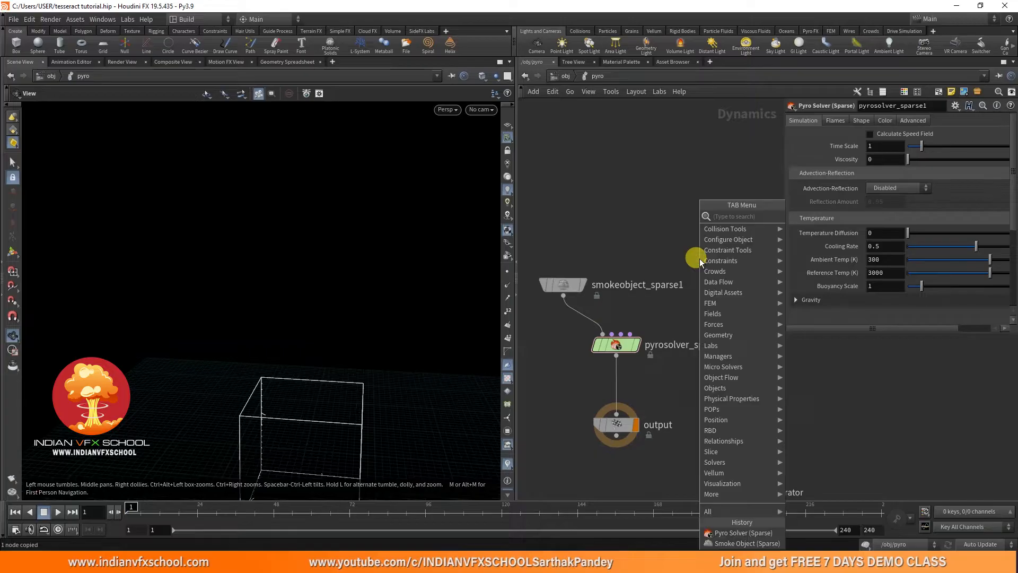
{"action": "type", "text": "volume"}
{"action": "key", "text": "Return"}
{"action": "left_click", "coordinate": [698, 259]}
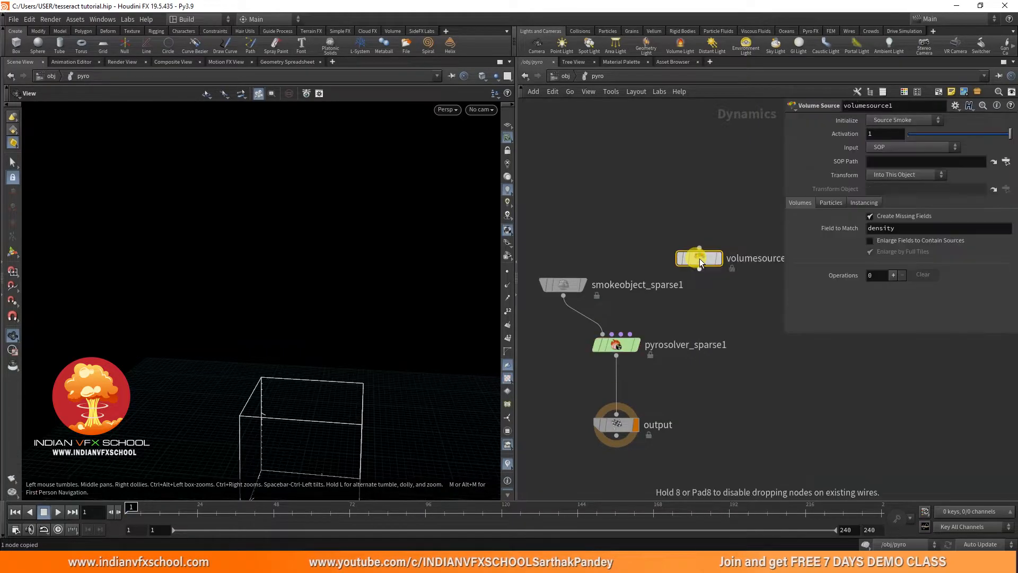
{"action": "left_click_drag", "start_coordinate": [699, 269], "coordinate": [634, 322]}
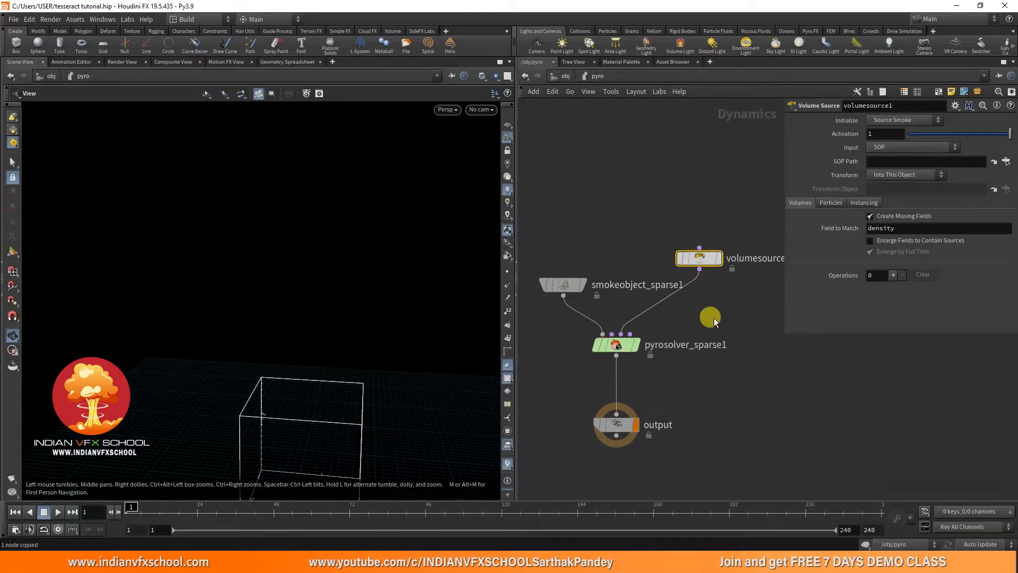
{"action": "middle_click_drag", "start_coordinate": [714, 317], "coordinate": [666, 312]}
{"action": "left_click_drag", "start_coordinate": [651, 254], "coordinate": [685, 276]}
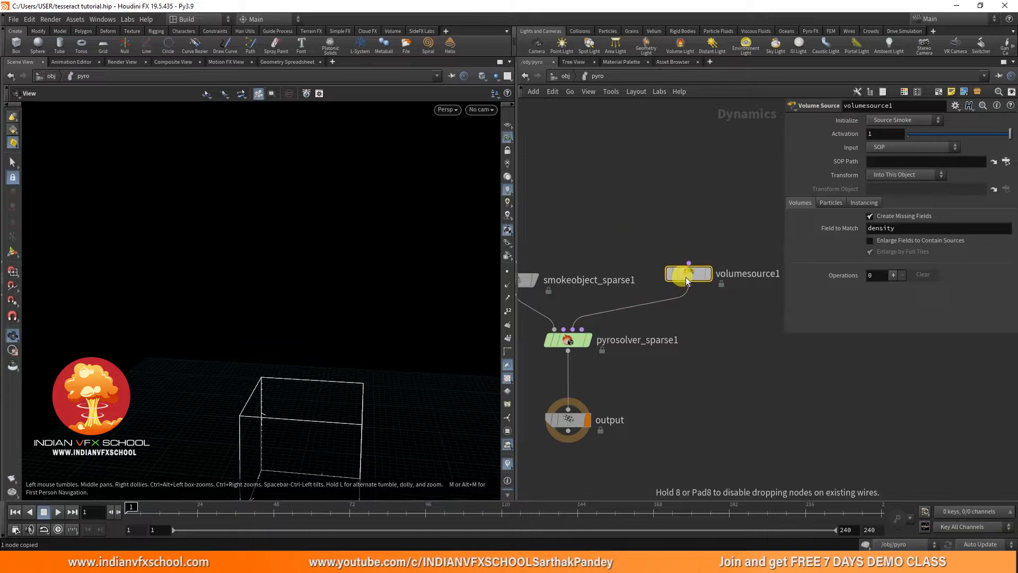
Point the volume source at /obj/geo1/null1, enlarge fields to contain sources, and add an operation sourcing density into density
{"action": "middle_click_drag", "start_coordinate": [674, 245], "coordinate": [657, 272]}
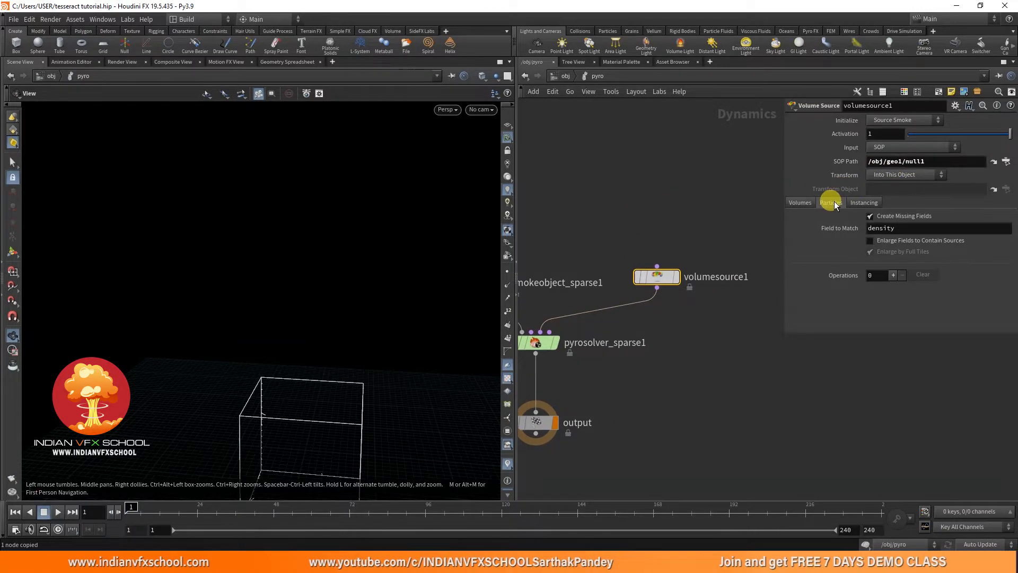
{"action": "left_click", "coordinate": [797, 204]}
{"action": "left_click", "coordinate": [894, 275]}
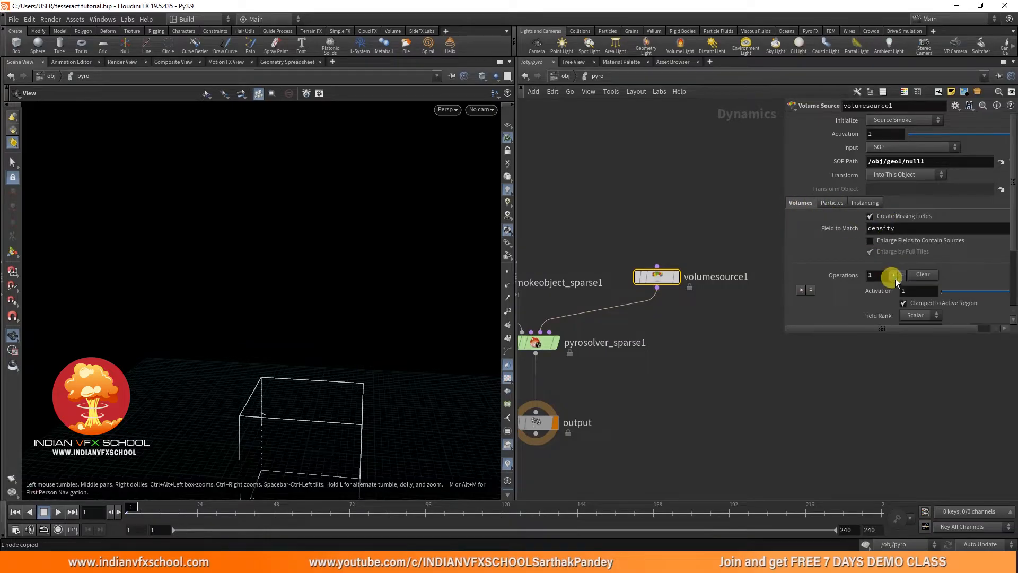
{"action": "scroll", "coordinate": [836, 246], "scroll_direction": "down", "scroll_amount": 3}
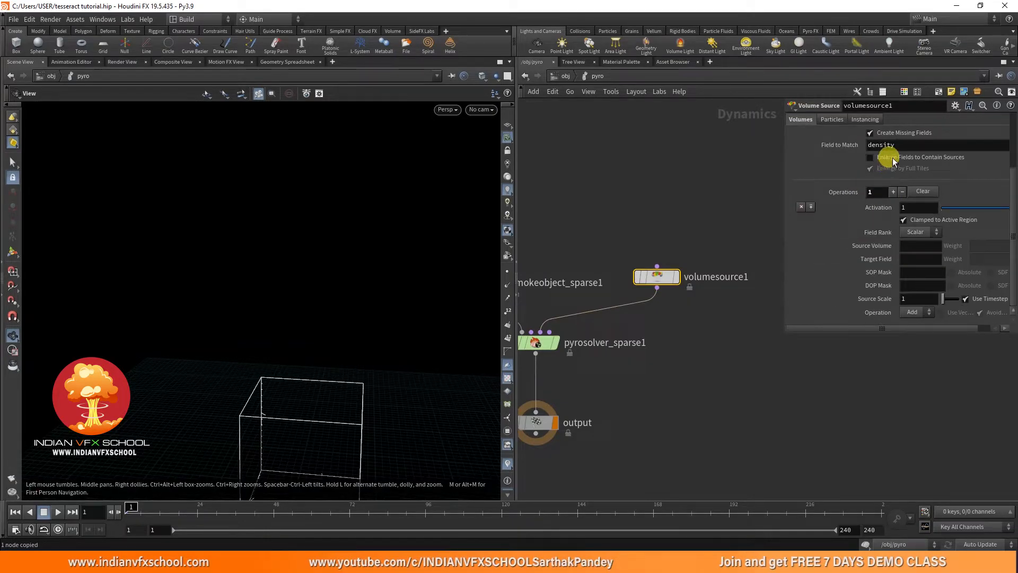
{"action": "left_click_drag", "start_coordinate": [332, 333], "coordinate": [318, 310]}
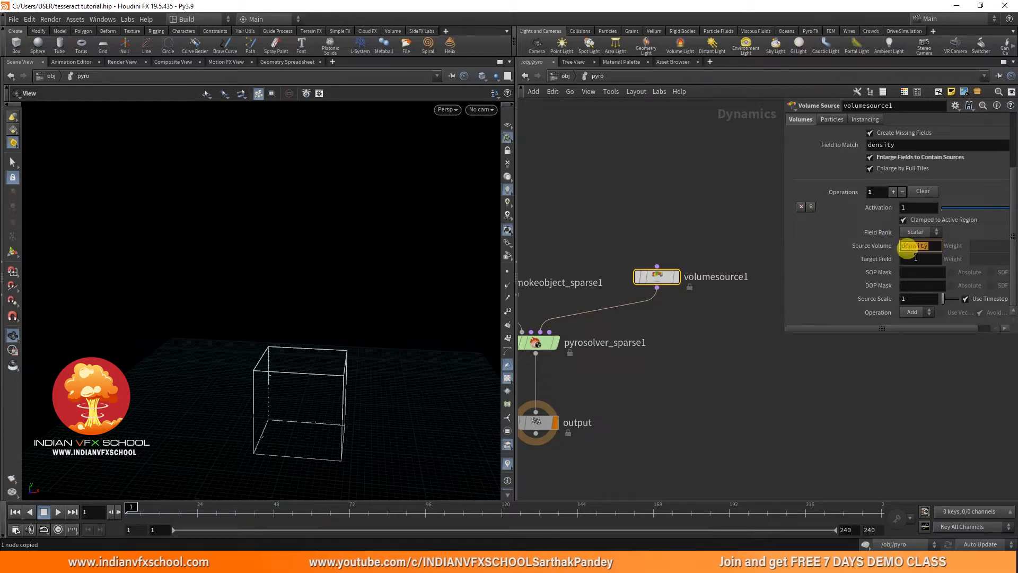
Insert a second volume source operation feeding v into the vel field and play the simulation
{"action": "left_click", "coordinate": [809, 206]}
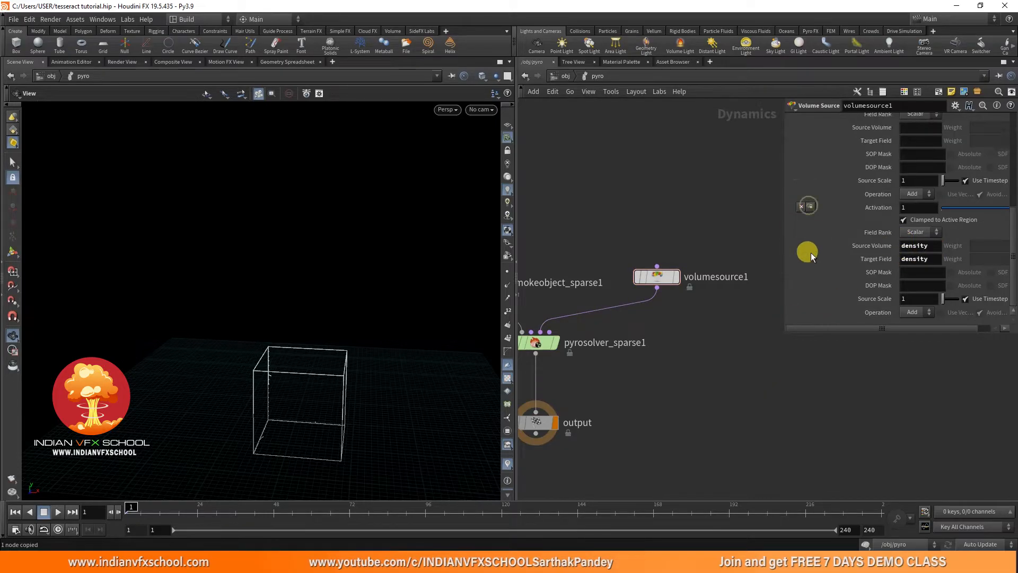
{"action": "scroll", "coordinate": [884, 202], "scroll_direction": "down", "scroll_amount": 2}
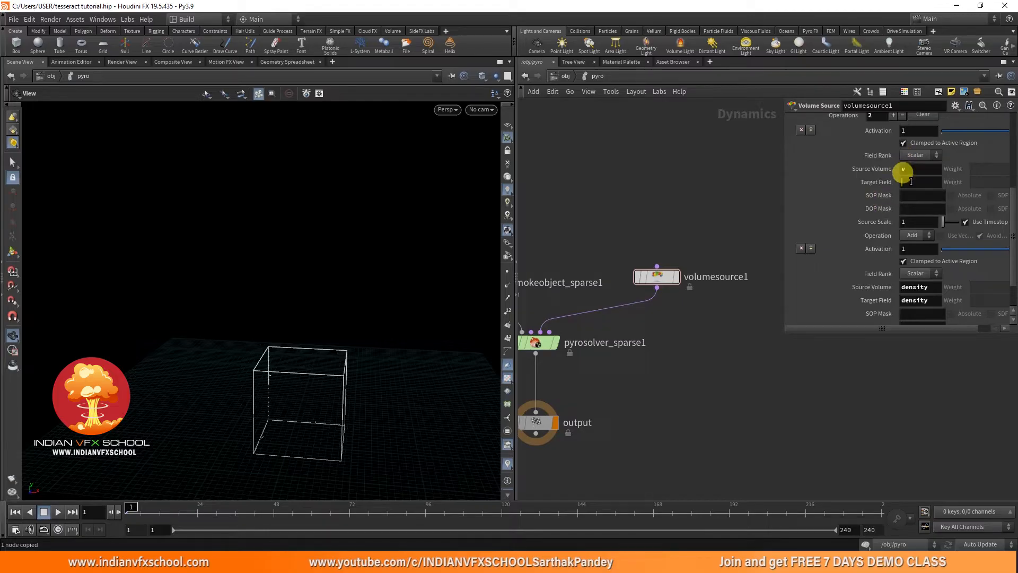
{"action": "type", "text": "l"}
{"action": "key", "text": "Return"}
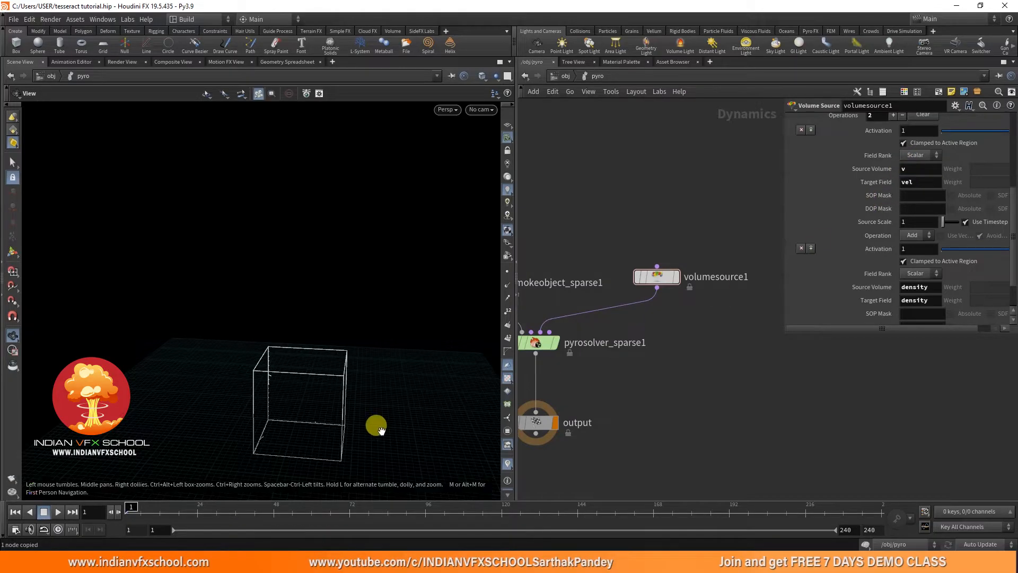
{"action": "left_click", "coordinate": [55, 512]}
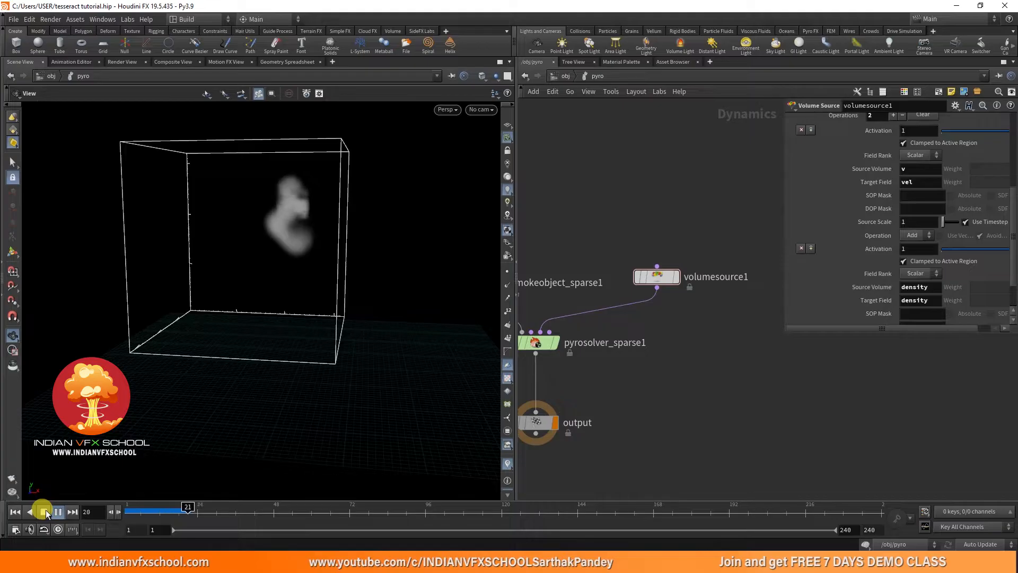
Copy the smoke object's Voxel Size parameter and return to the object level
{"action": "scroll", "coordinate": [618, 313], "scroll_direction": "down", "scroll_amount": 2}
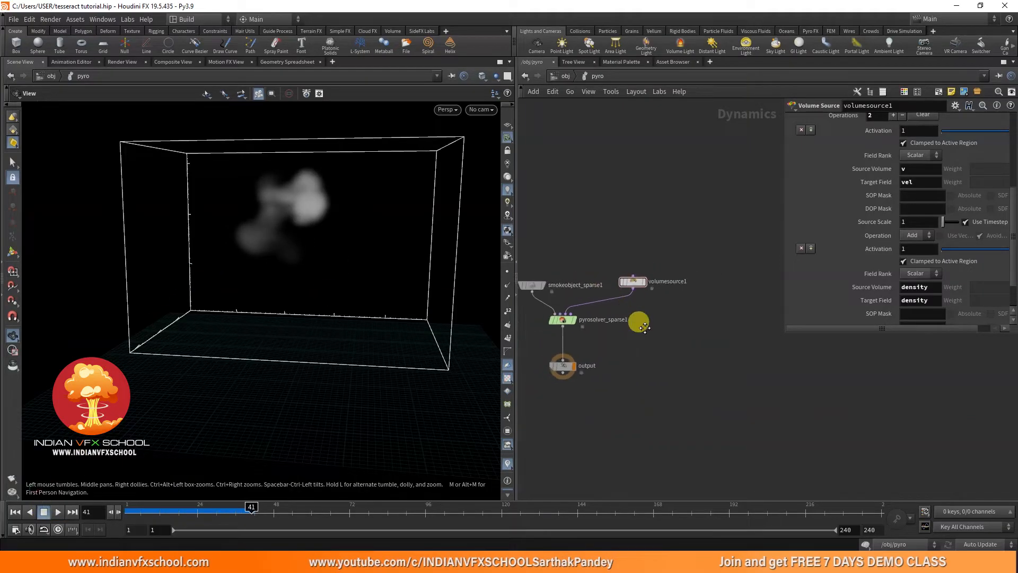
{"action": "scroll", "coordinate": [609, 314], "scroll_direction": "up", "scroll_amount": 2}
{"action": "left_click", "coordinate": [597, 284]}
{"action": "scroll", "coordinate": [663, 237], "scroll_direction": "up", "scroll_amount": 3}
{"action": "right_click", "coordinate": [845, 159]}
{"action": "left_click", "coordinate": [859, 242]}
{"action": "left_click", "coordinate": [581, 73]}
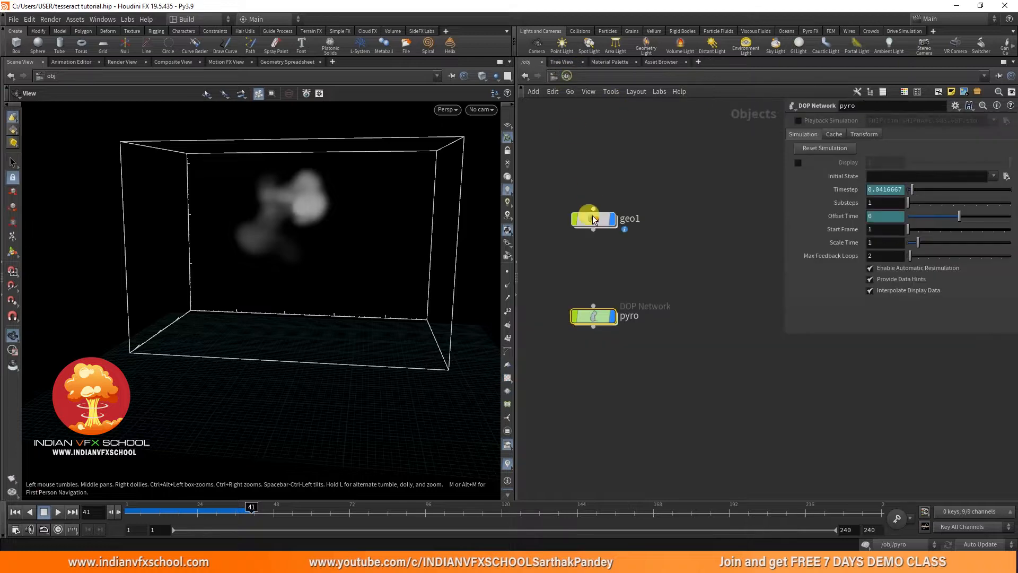
Open geo1 and paste the copied parameter as a relative reference into the density node's Voxel Size
{"action": "double_click", "coordinate": [588, 215]}
{"action": "scroll", "coordinate": [631, 304], "scroll_direction": "up", "scroll_amount": 3}
{"action": "left_click", "coordinate": [612, 292]}
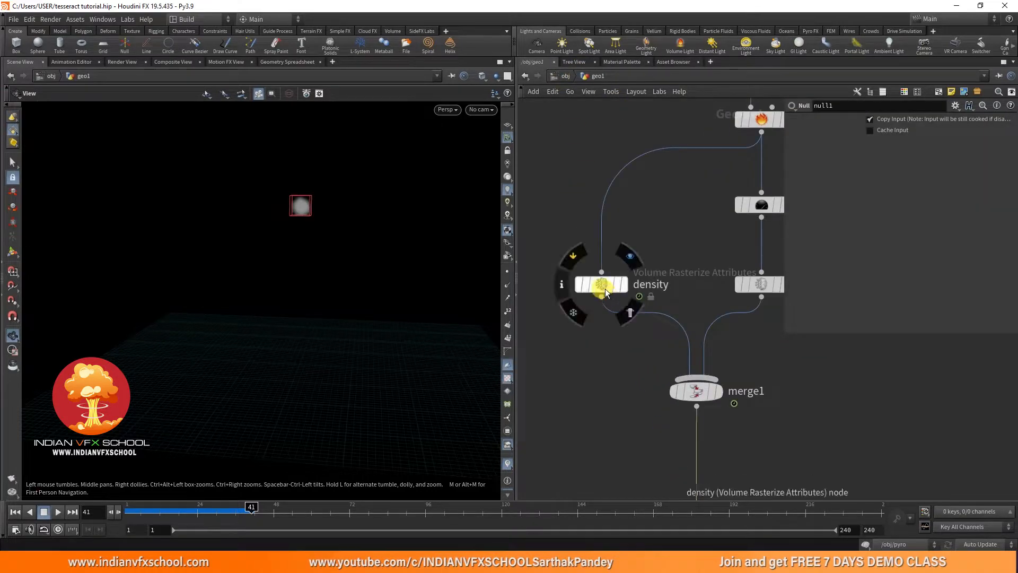
{"action": "right_click", "coordinate": [839, 220]}
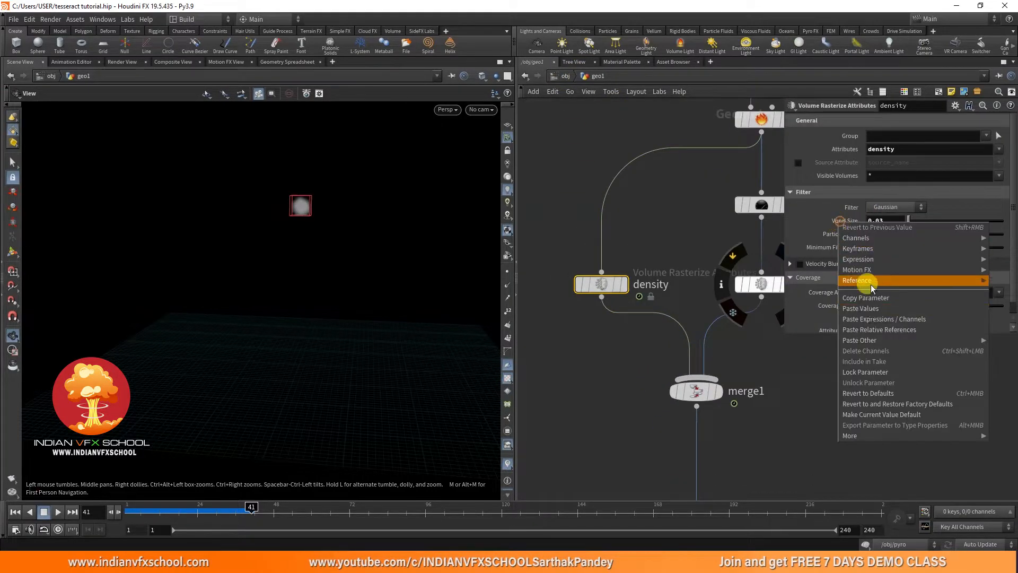
{"action": "left_click", "coordinate": [877, 329]}
Link the v node's Voxel Size to the smoke object's voxel size with a relative reference
{"action": "middle_click_drag", "start_coordinate": [681, 223], "coordinate": [594, 234]}
{"action": "left_click", "coordinate": [689, 296]}
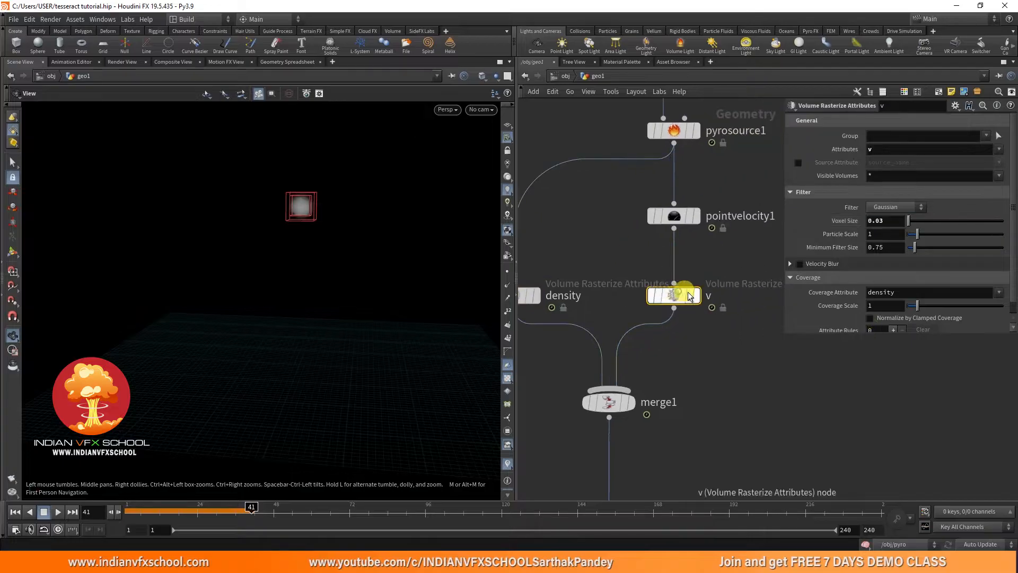
{"action": "right_click", "coordinate": [838, 220]}
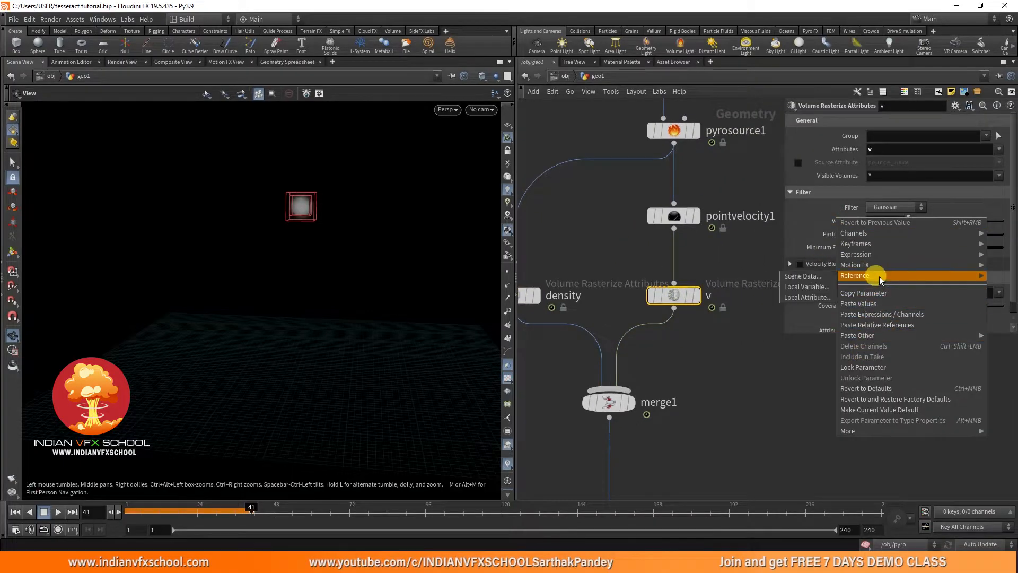
{"action": "left_click", "coordinate": [899, 329]}
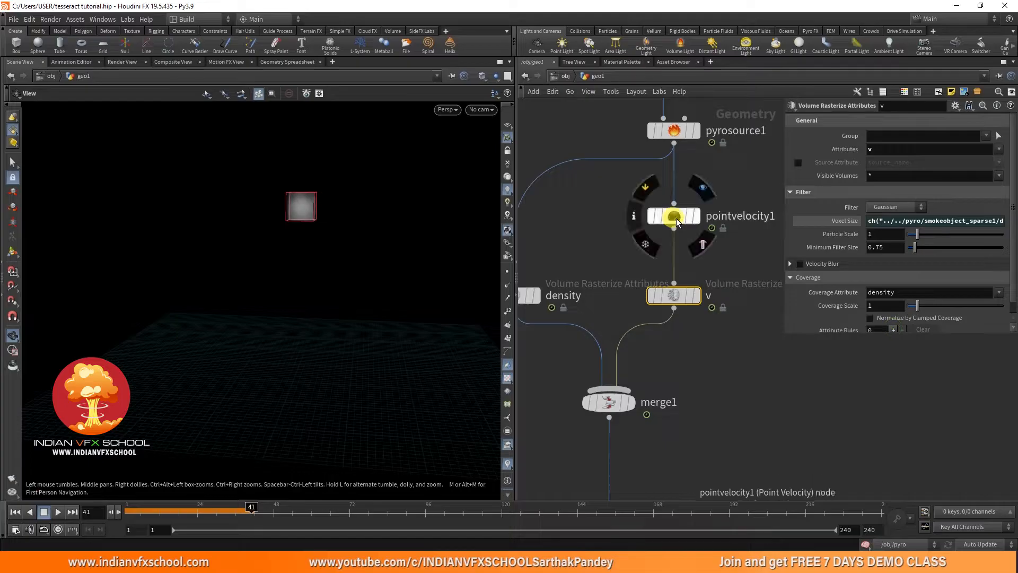
Link the pyrosource1 node's Particle Separation to the smoke object's voxel size with a relative reference
{"action": "left_click", "coordinate": [674, 215]}
{"action": "middle_click_drag", "start_coordinate": [695, 143], "coordinate": [685, 191]}
{"action": "left_click", "coordinate": [666, 180]}
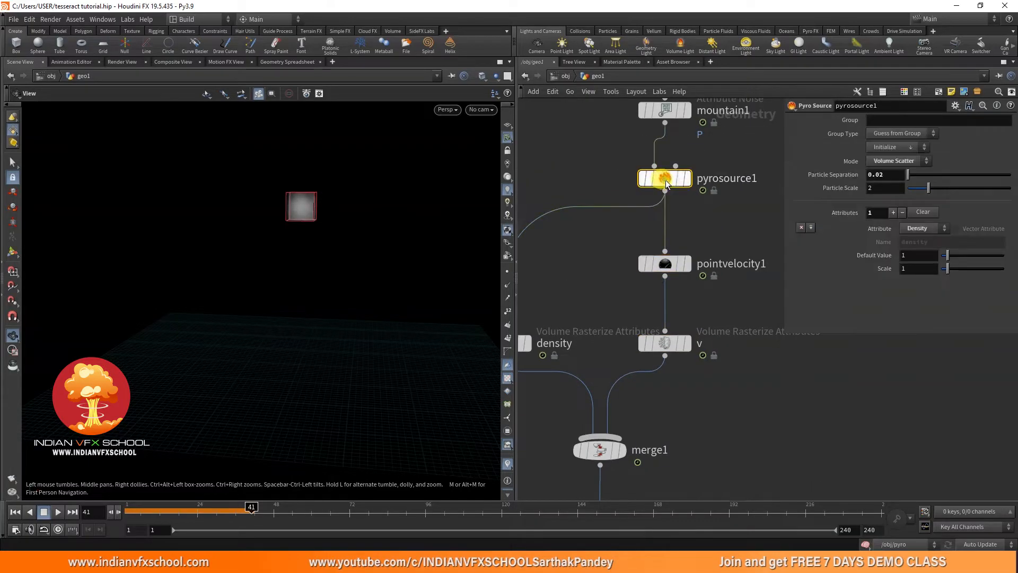
{"action": "right_click", "coordinate": [844, 180]}
{"action": "left_click", "coordinate": [874, 288]}
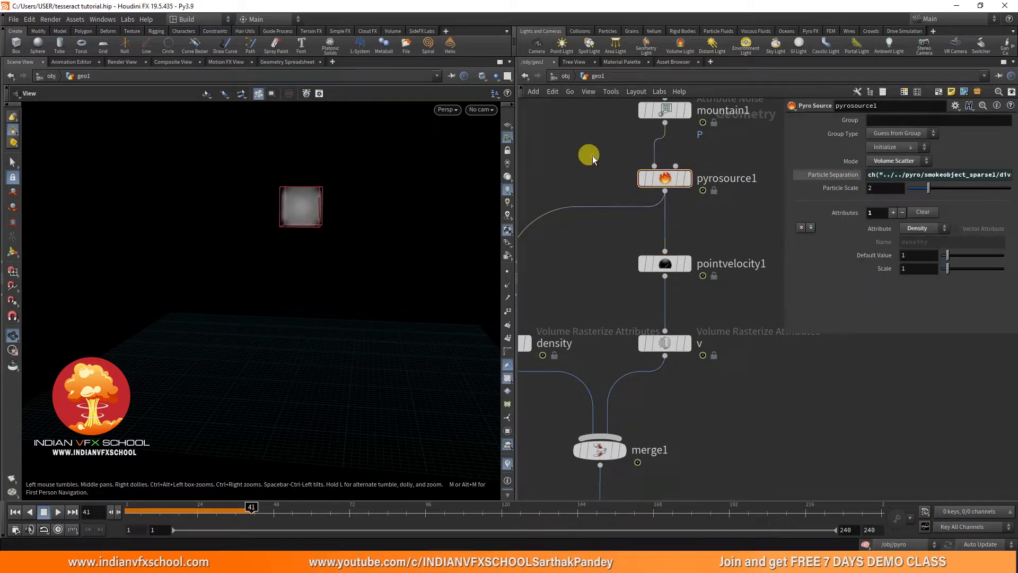
Save quickmark 1 for the geo1 network and quickmark 2 for the pyro network
{"action": "key", "text": "ctrl+1"}
{"action": "left_click", "coordinate": [565, 76]}
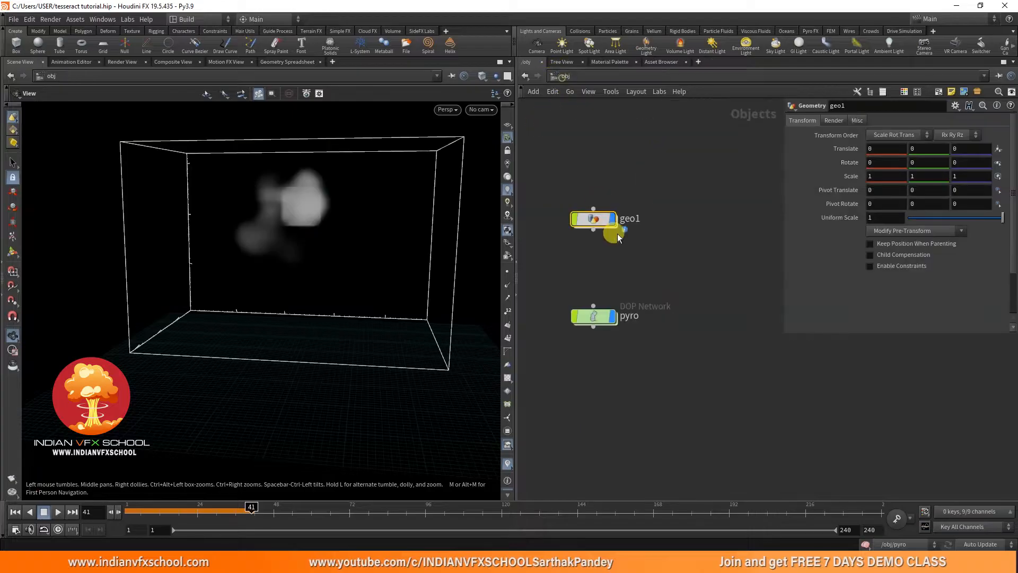
{"action": "double_click", "coordinate": [597, 316]}
{"action": "key", "text": "ctrl+2"}
Set the smoke object's voxel size to 0.03 and replay the simulation from frame 1
{"action": "left_click", "coordinate": [552, 339]}
{"action": "left_click", "coordinate": [886, 160]}
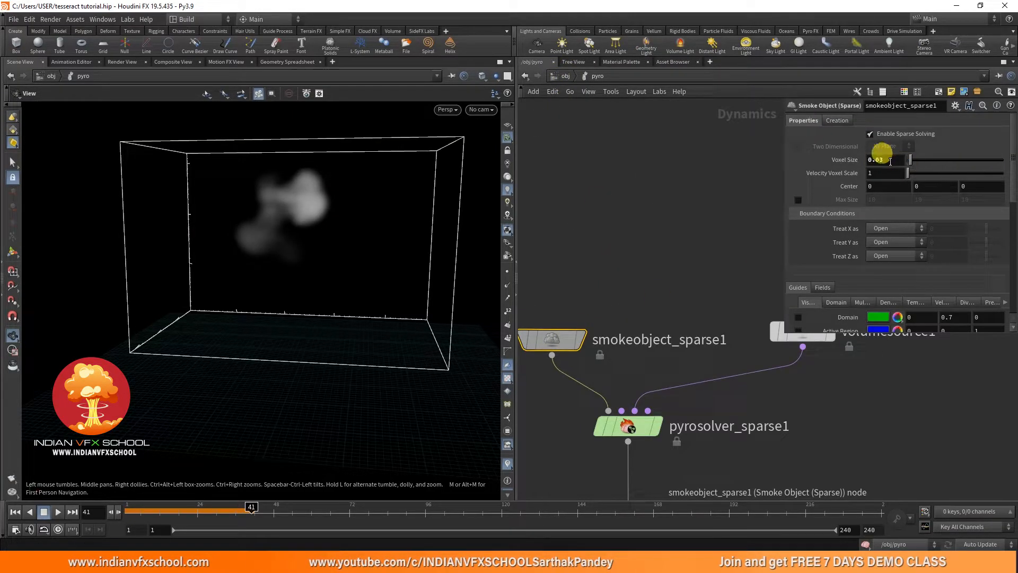
{"action": "left_click", "coordinate": [15, 513]}
{"action": "left_click", "coordinate": [58, 512]}
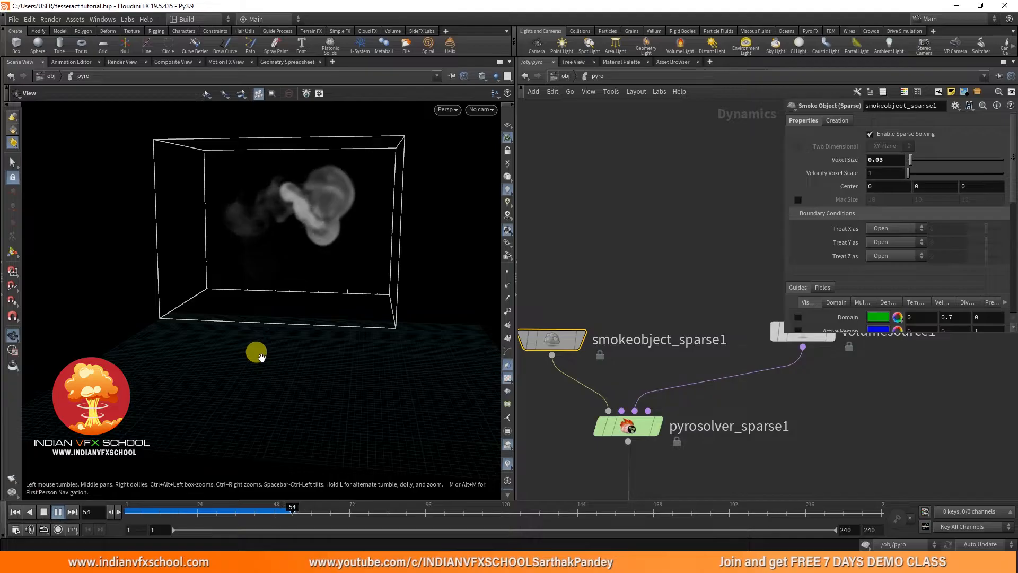
{"action": "left_click_drag", "start_coordinate": [135, 511], "coordinate": [121, 510]}
{"action": "left_click", "coordinate": [58, 513]}
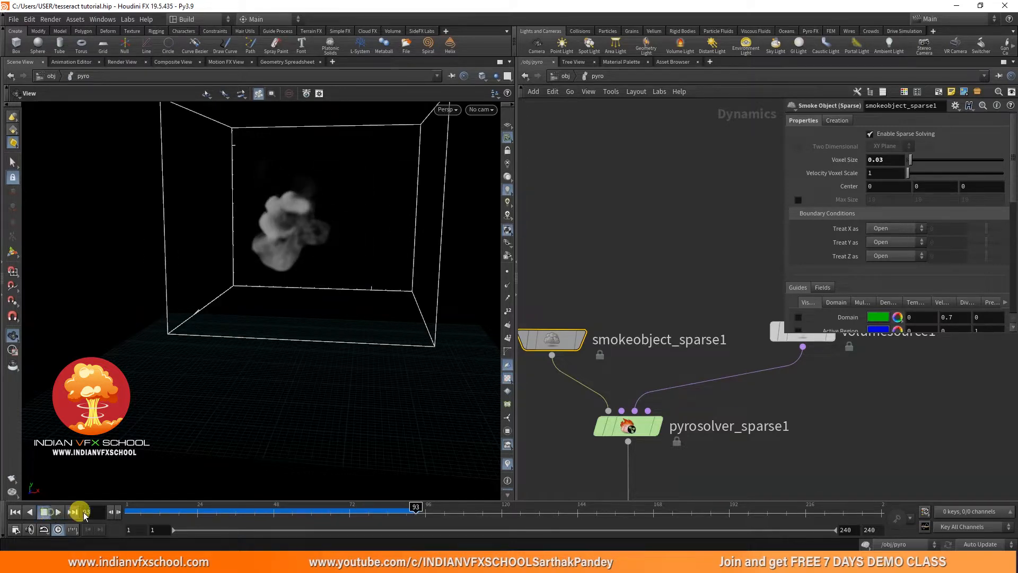
Set the Source Scale of the volume source's v-to-vel operation to 2 and rerun the simulation from frame 1
{"action": "left_click_drag", "start_coordinate": [160, 512], "coordinate": [99, 512]}
{"action": "scroll", "coordinate": [686, 396], "scroll_direction": "down", "scroll_amount": 4}
{"action": "middle_click_drag", "start_coordinate": [700, 406], "coordinate": [633, 430]}
{"action": "scroll", "coordinate": [681, 399], "scroll_direction": "up", "scroll_amount": 4}
{"action": "left_click", "coordinate": [676, 381]}
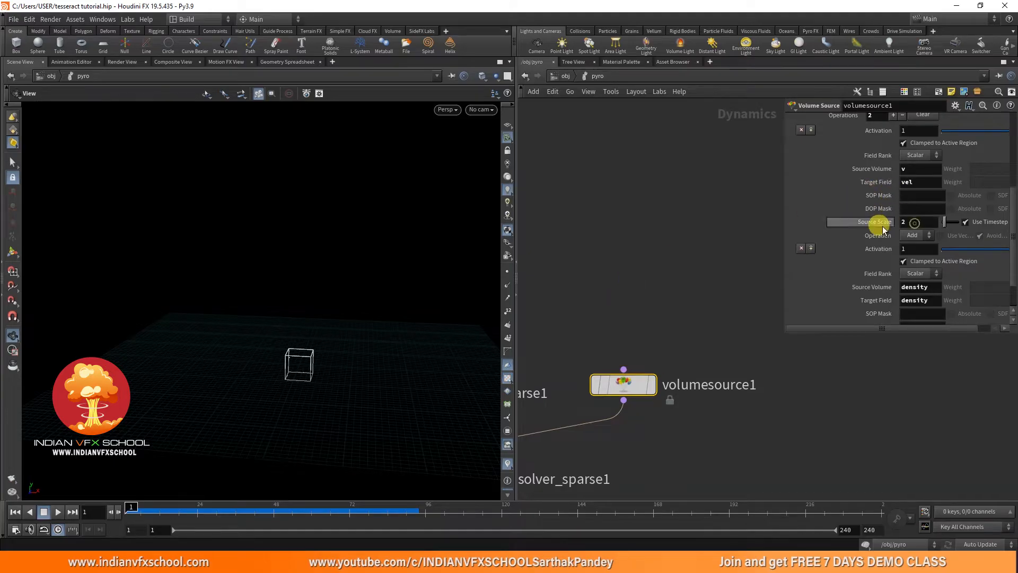
{"action": "left_click", "coordinate": [48, 512]}
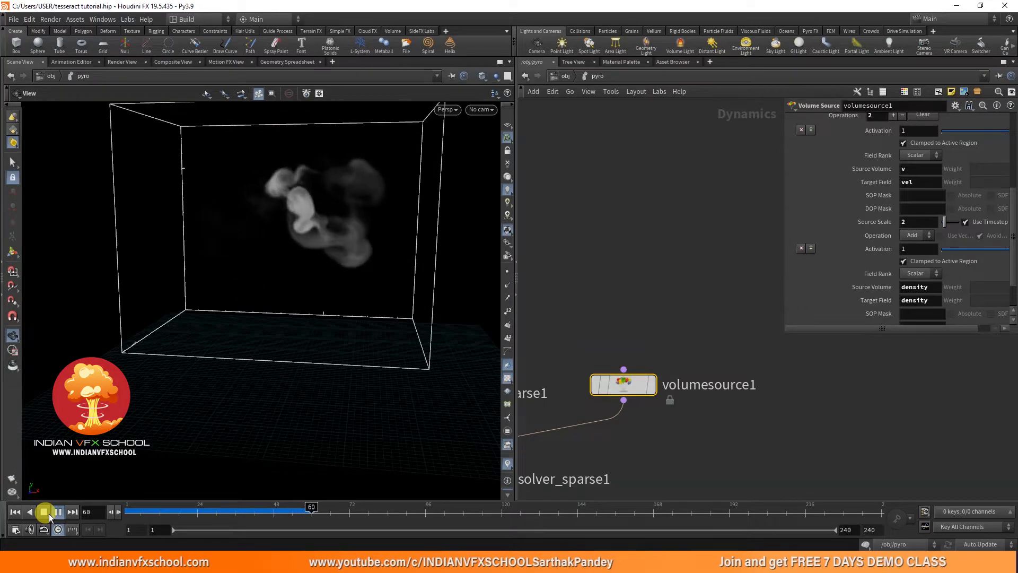
Stop playback, then add a Gas Turbulence node and connect it to the free rightmost input of the pyro solver
{"action": "left_click", "coordinate": [45, 512]}
{"action": "scroll", "coordinate": [611, 360], "scroll_direction": "down", "scroll_amount": 2}
{"action": "middle_click_drag", "start_coordinate": [610, 360], "coordinate": [627, 345]}
{"action": "left_click_drag", "start_coordinate": [639, 362], "coordinate": [661, 292]}
{"action": "middle_click_drag", "start_coordinate": [591, 246], "coordinate": [657, 247]}
{"action": "key", "text": "Tab"}
{"action": "type", "text": "gastu"}
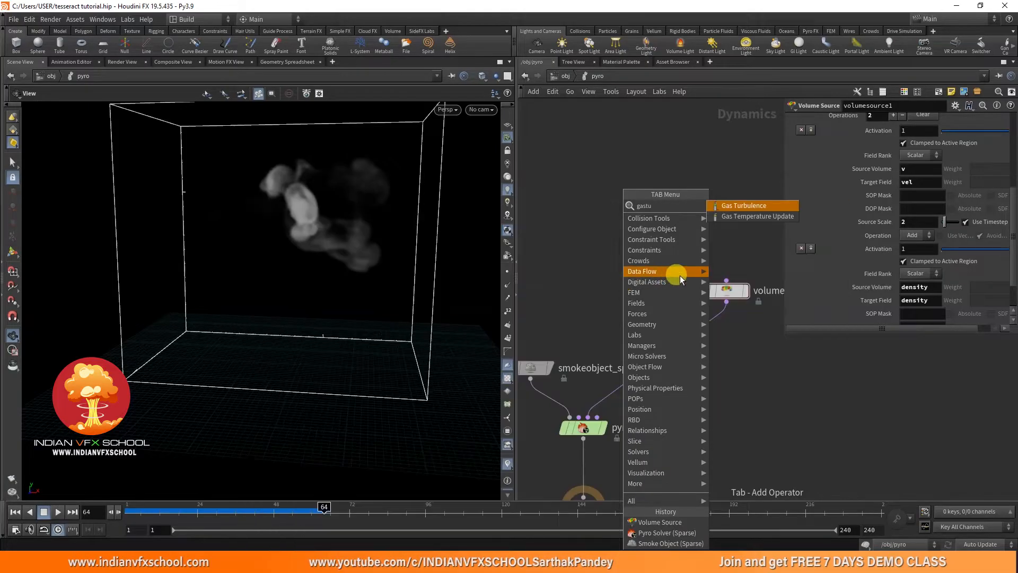
{"action": "left_click", "coordinate": [743, 205]}
{"action": "left_click", "coordinate": [621, 238]}
{"action": "left_click_drag", "start_coordinate": [623, 250], "coordinate": [719, 394]}
{"action": "middle_click_drag", "start_coordinate": [726, 354], "coordinate": [681, 355]}
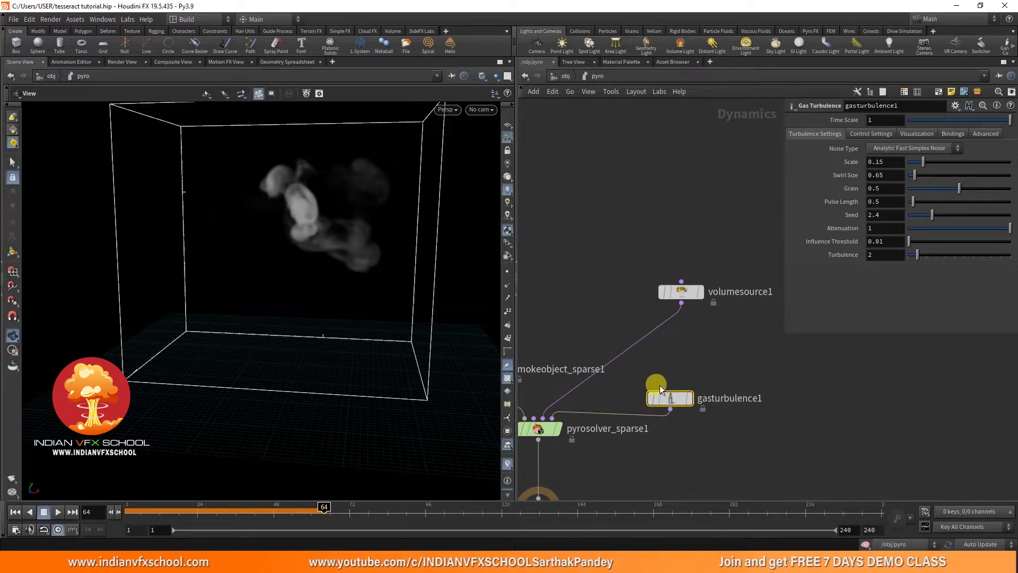
Set the gas turbulence Scale to 0.1 and Swirl Size to 1, and rerun the simulation from frame 1
{"action": "left_click", "coordinate": [874, 161]}
{"action": "type", "text": "0.1"}
{"action": "key", "text": "Tab"}
{"action": "type", "text": "1"}
{"action": "key", "text": "Return"}
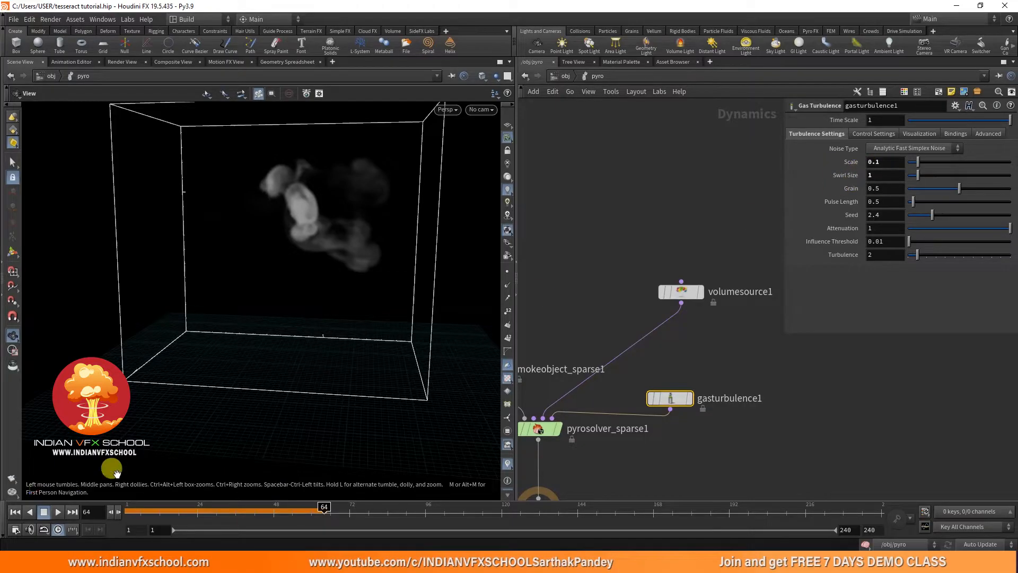
{"action": "left_click", "coordinate": [15, 512]}
{"action": "left_click", "coordinate": [58, 513]}
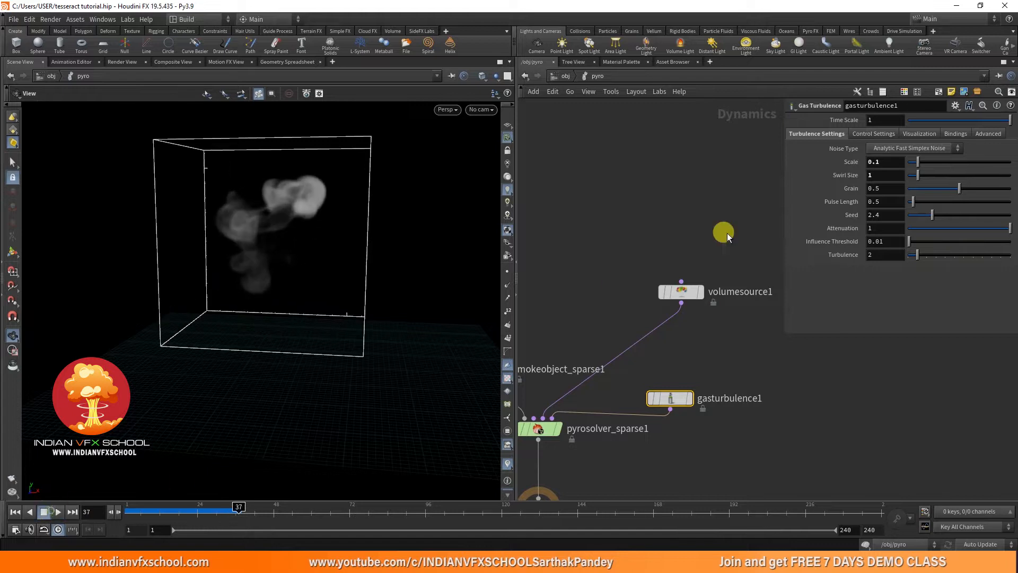
Test the gas turbulence with Scale 1 by rerunning from frame 1, and set Scale to 0.5
{"action": "key", "text": "Return"}
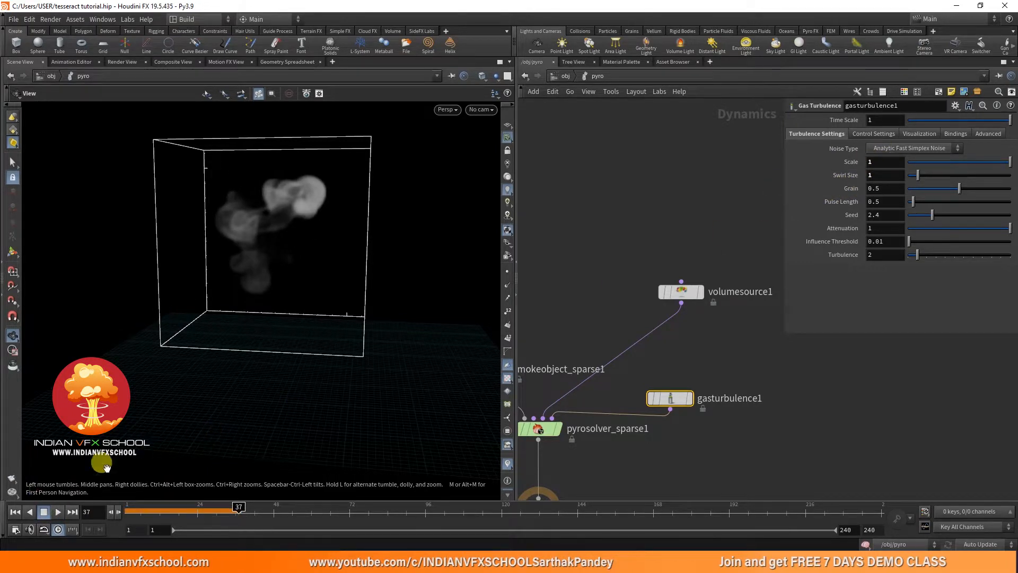
{"action": "left_click", "coordinate": [14, 513]}
{"action": "left_click", "coordinate": [54, 513]}
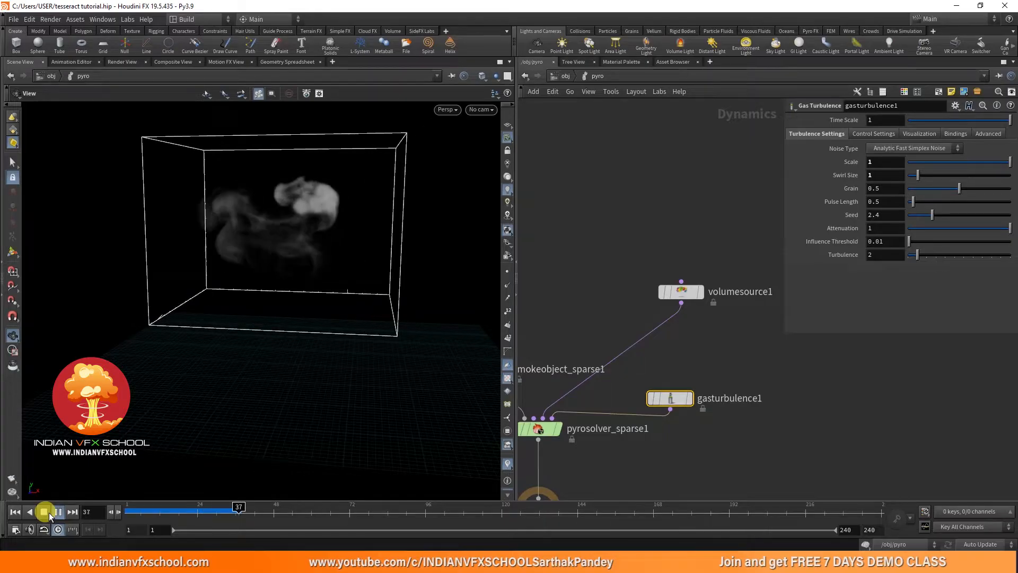
{"action": "left_click", "coordinate": [44, 511]}
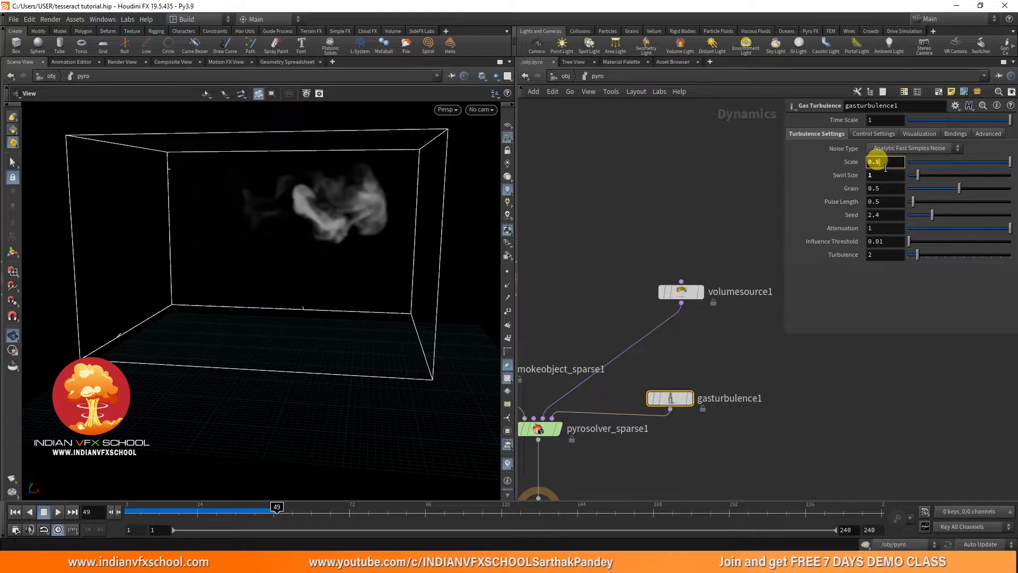
{"action": "key", "text": "Return"}
In the geo1 network, add a Box node fed by sphere1 and display it
{"action": "left_click", "coordinate": [564, 76]}
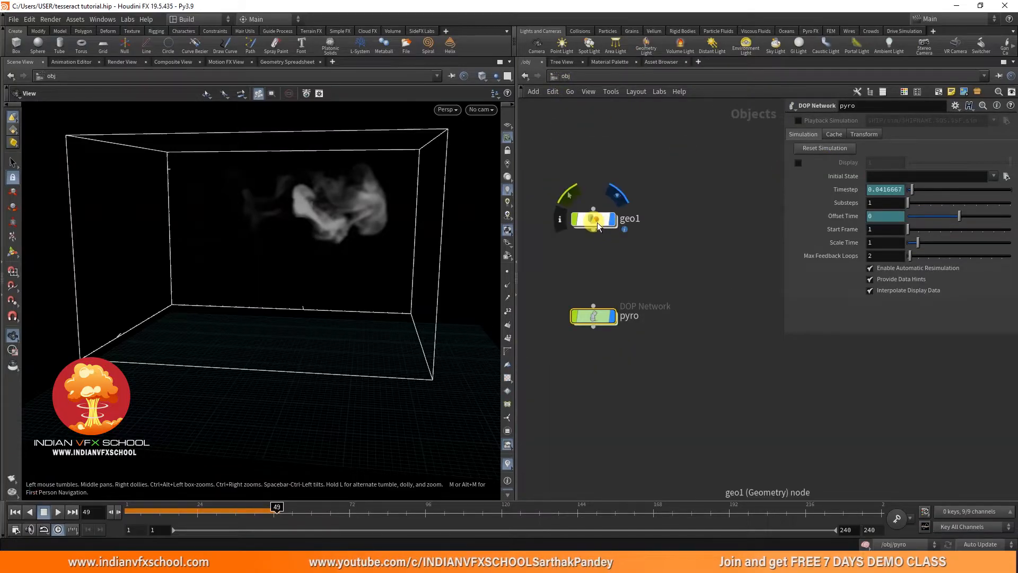
{"action": "double_click", "coordinate": [597, 222]}
{"action": "scroll", "coordinate": [628, 250], "scroll_direction": "up", "scroll_amount": 2}
{"action": "middle_click_drag", "start_coordinate": [628, 249], "coordinate": [737, 245]}
{"action": "middle_click_drag", "start_coordinate": [584, 217], "coordinate": [651, 249]}
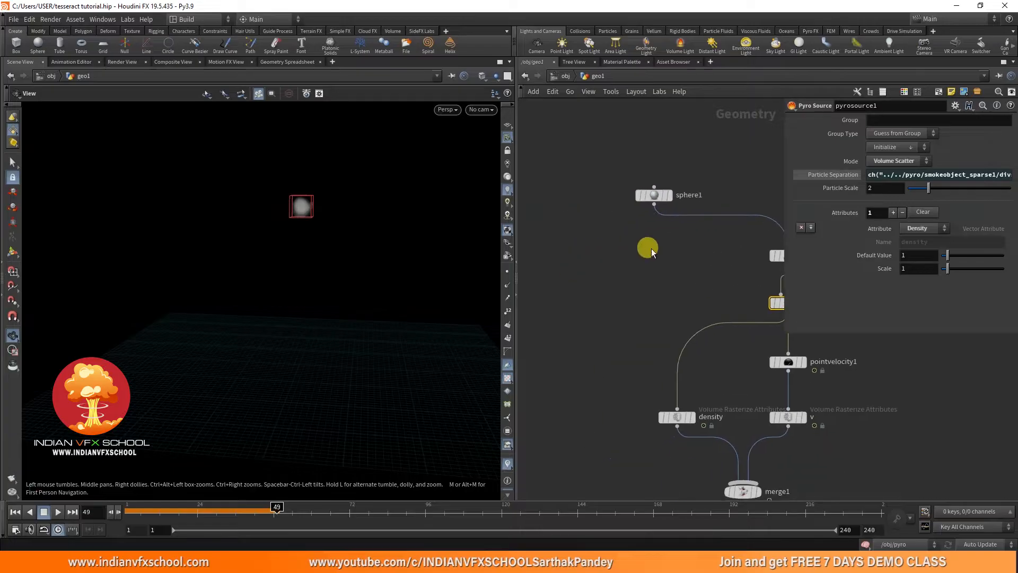
{"action": "left_click", "coordinate": [603, 274]}
{"action": "key", "text": "Tab"}
{"action": "type", "text": "box"}
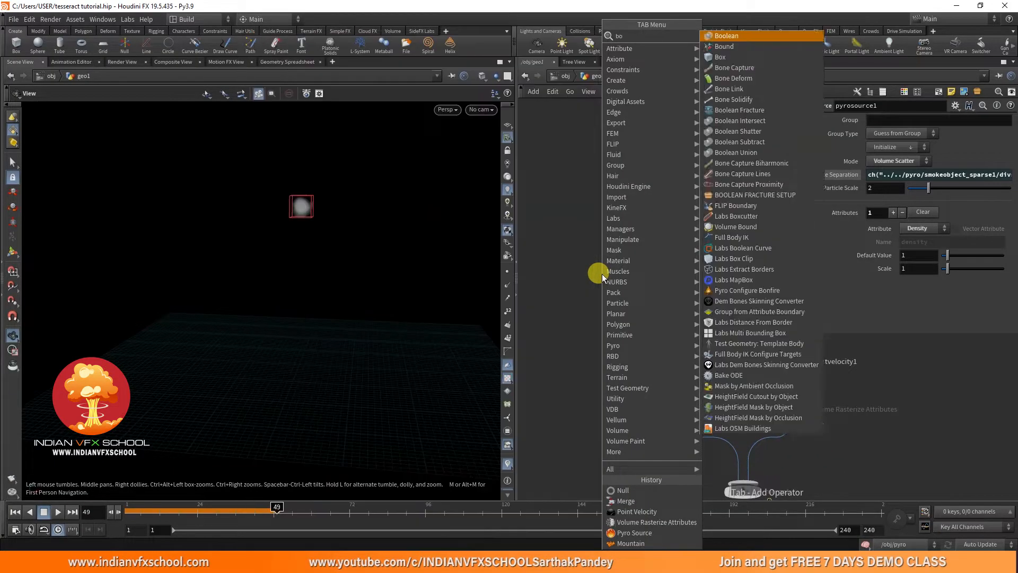
{"action": "key", "text": "Return"}
{"action": "left_click", "coordinate": [601, 273]}
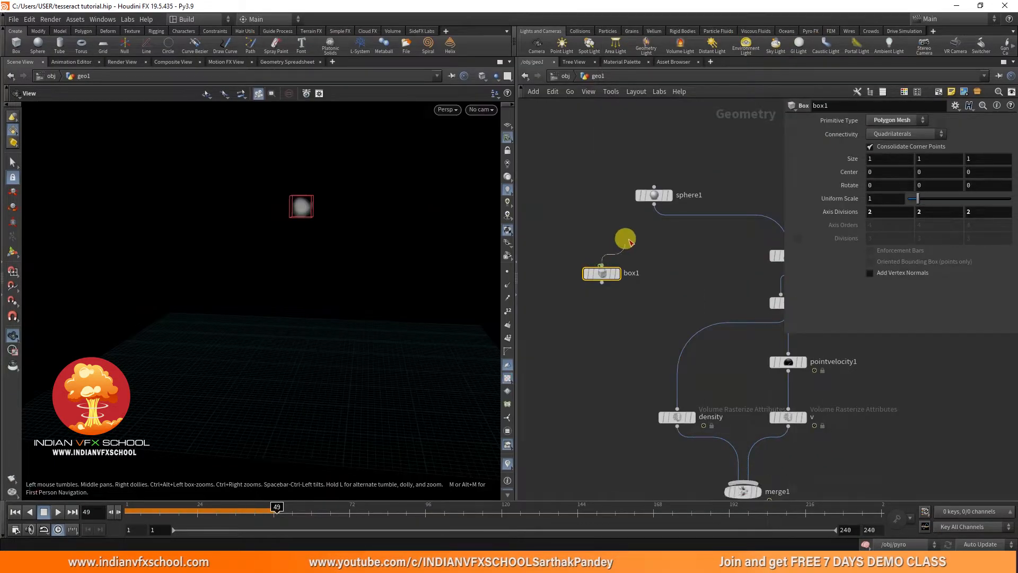
{"action": "left_click", "coordinate": [617, 274]}
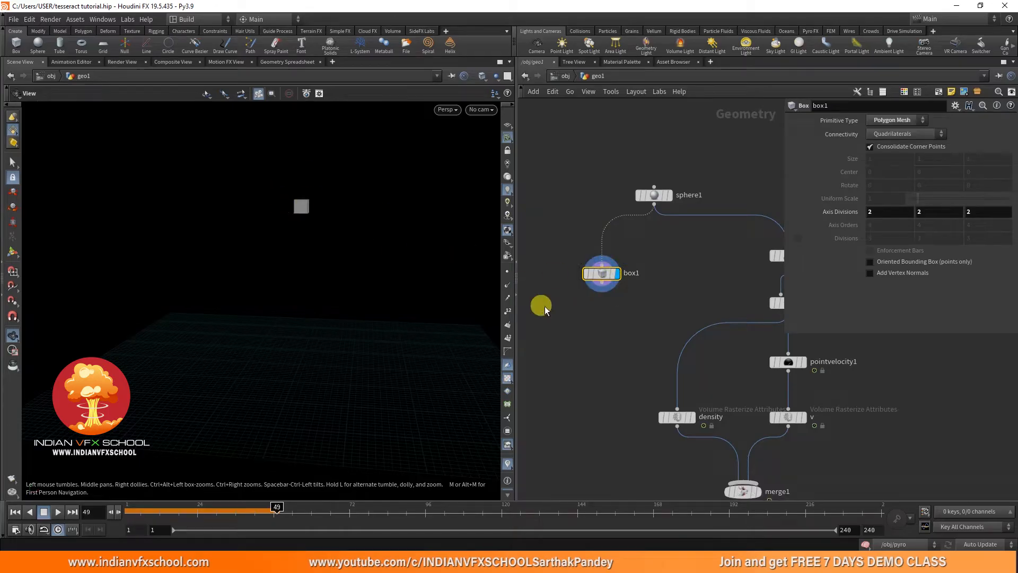
Add a Transform node after the box node and display it
{"action": "middle_click_drag", "start_coordinate": [591, 307], "coordinate": [597, 302]}
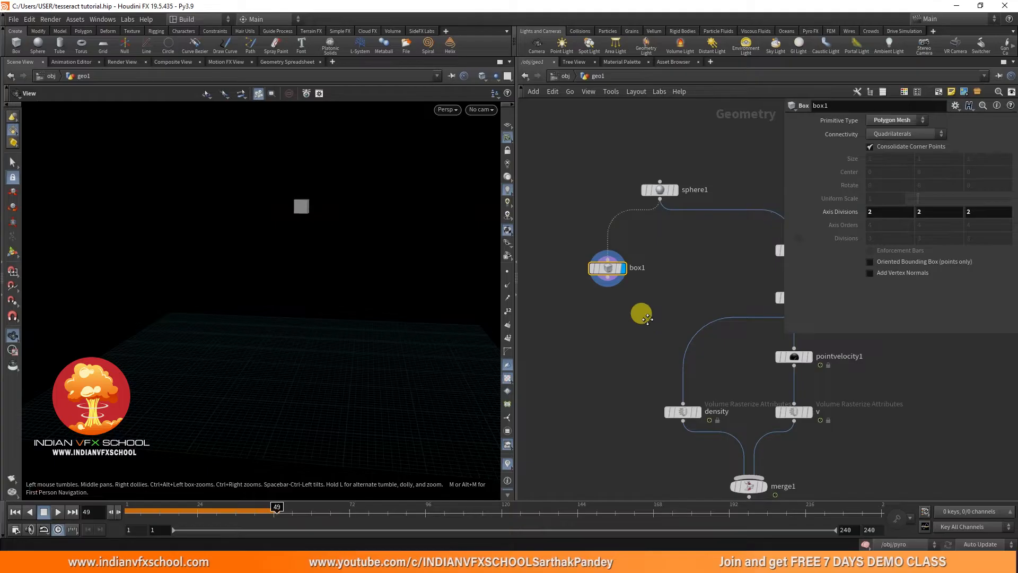
{"action": "key", "text": "Tab"}
{"action": "type", "text": "tra"}
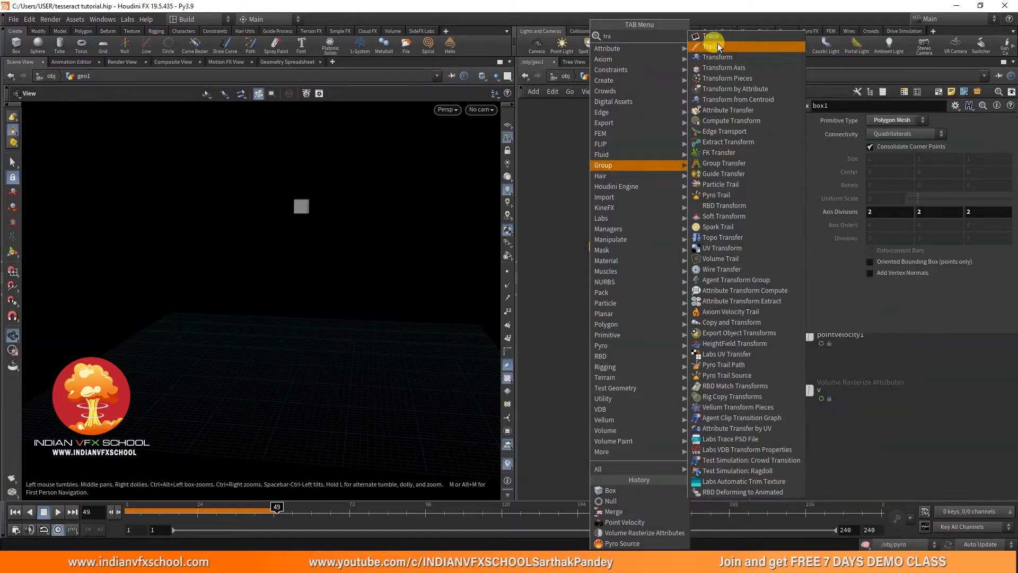
{"action": "left_click", "coordinate": [710, 47]}
{"action": "left_click", "coordinate": [573, 304]}
{"action": "middle_click_drag", "start_coordinate": [638, 272], "coordinate": [675, 267]}
{"action": "left_click_drag", "start_coordinate": [648, 242], "coordinate": [613, 302]}
{"action": "left_click", "coordinate": [618, 298]}
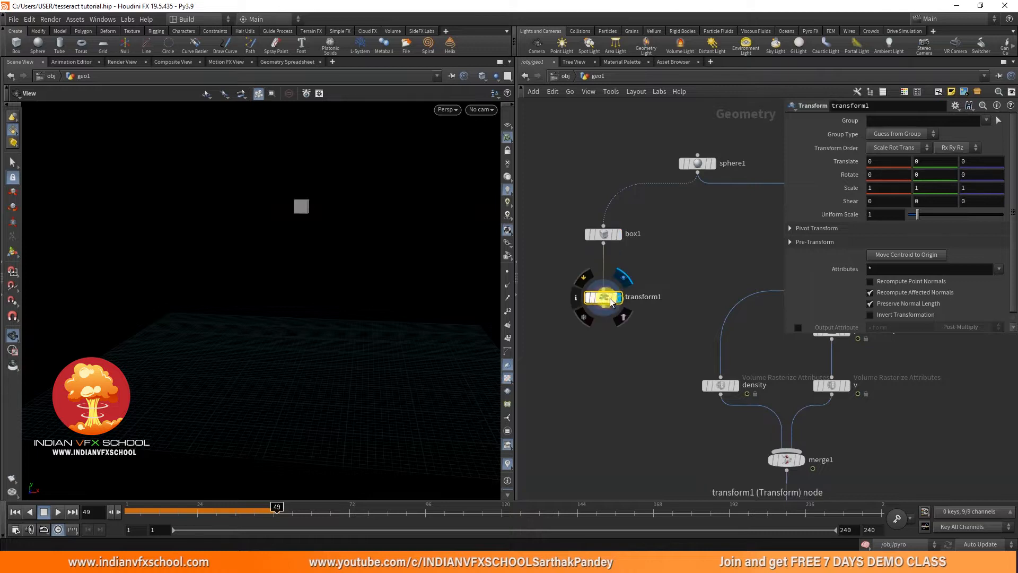
Move the Transform node's pivot from the origin to the centre of the box
{"action": "left_click", "coordinate": [12, 254]}
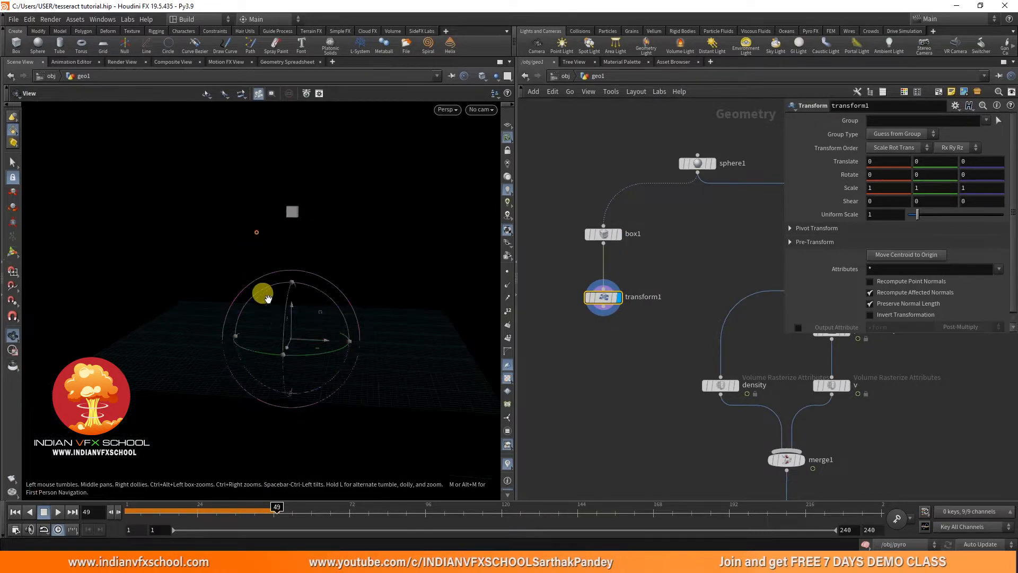
{"action": "right_click", "coordinate": [293, 316]}
{"action": "left_click", "coordinate": [317, 382]}
{"action": "left_click_drag", "start_coordinate": [291, 299], "coordinate": [293, 159]}
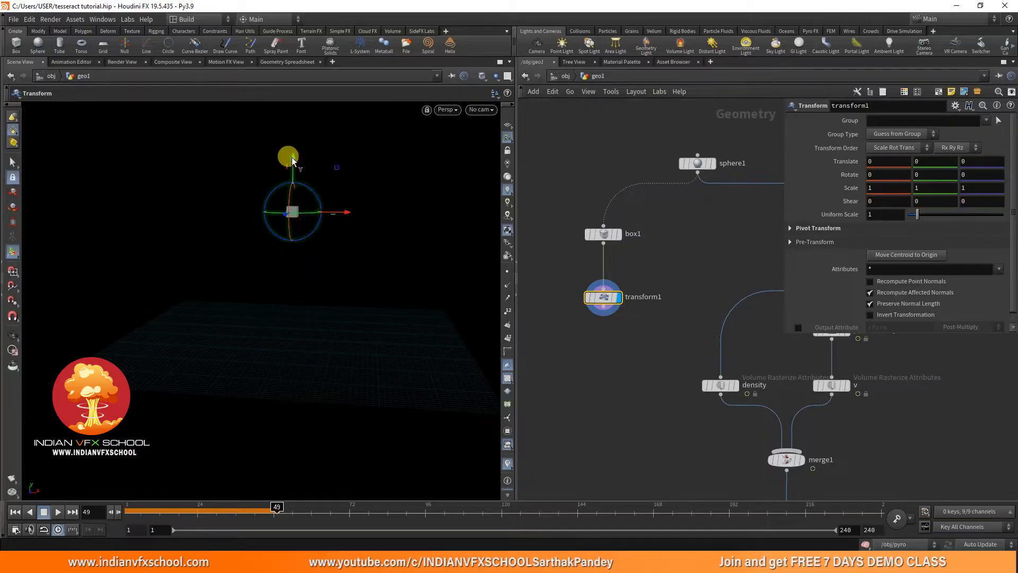
{"action": "right_click", "coordinate": [293, 157]}
{"action": "left_click", "coordinate": [307, 298]}
{"action": "right_click_drag", "start_coordinate": [302, 242], "coordinate": [326, 204], "text": "alt"}
Set the Transform's Rotate to 35 on all three axes and its Uniform Scale to about 7.49
{"action": "left_click_drag", "start_coordinate": [922, 218], "coordinate": [986, 220]}
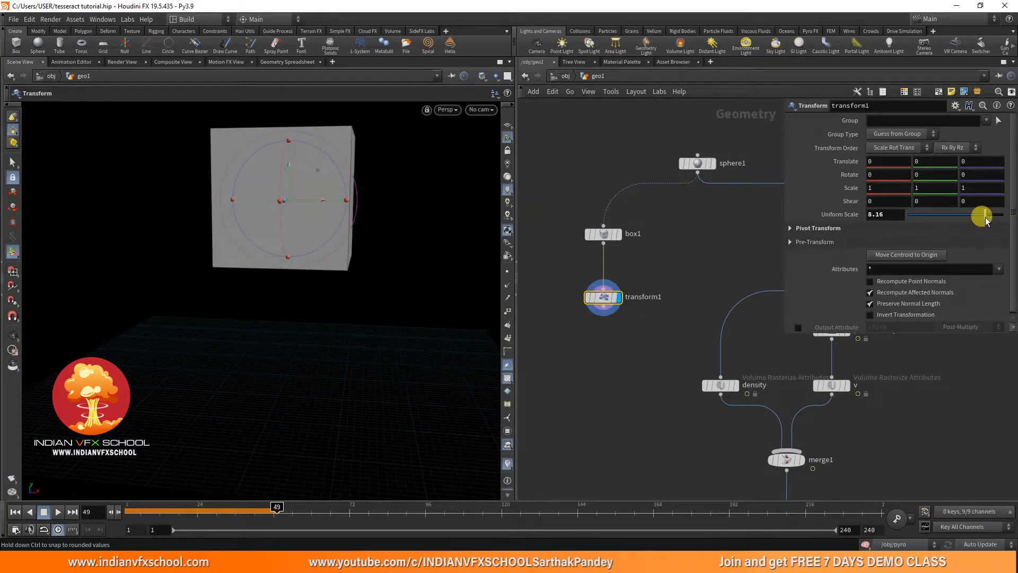
{"action": "middle_click_drag", "start_coordinate": [386, 187], "coordinate": [388, 250], "text": "alt"}
{"action": "left_click_drag", "start_coordinate": [388, 250], "coordinate": [385, 251], "text": "alt"}
{"action": "middle_click_drag", "start_coordinate": [652, 349], "coordinate": [681, 310]}
{"action": "middle_click_drag", "start_coordinate": [845, 173], "coordinate": [184, 325]}
{"action": "key", "text": "Escape"}
{"action": "left_click_drag", "start_coordinate": [184, 325], "coordinate": [345, 295]}
{"action": "key", "text": "t"}
{"action": "left_click_drag", "start_coordinate": [987, 214], "coordinate": [979, 216]}
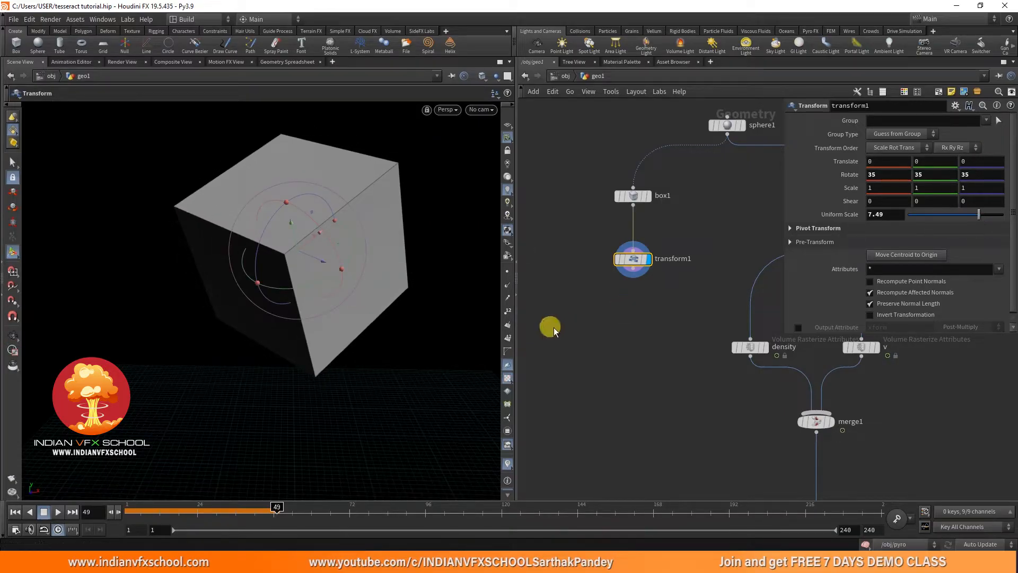
{"action": "middle_click_drag", "start_coordinate": [605, 301], "coordinate": [626, 275]}
{"action": "left_click", "coordinate": [12, 339]}
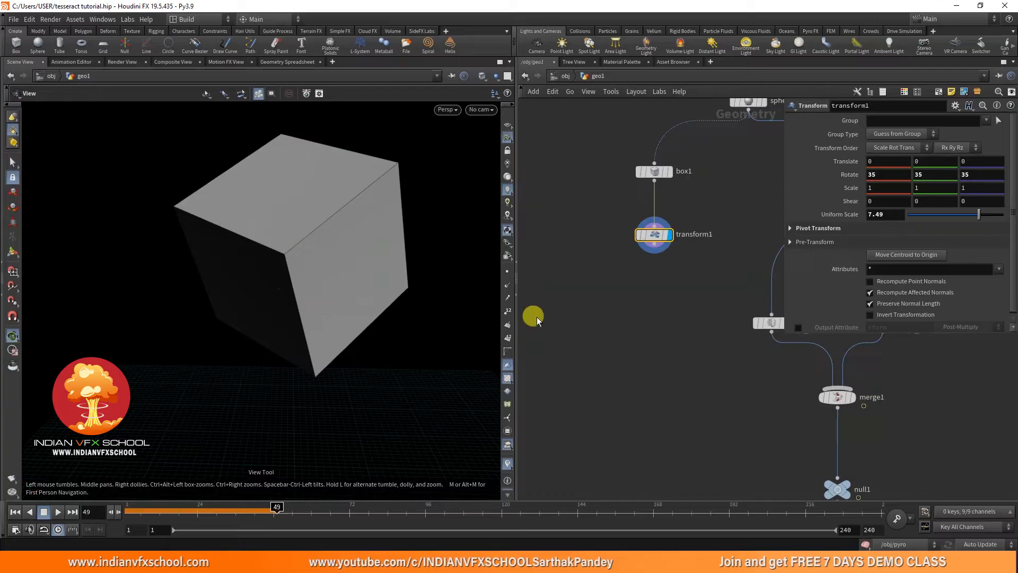
Add a PolyExtrude node after the Transform and display its result in wireframe
{"action": "scroll", "coordinate": [636, 288], "scroll_direction": "up", "scroll_amount": 2}
{"action": "key", "text": "Tab"}
{"action": "type", "text": "p"}
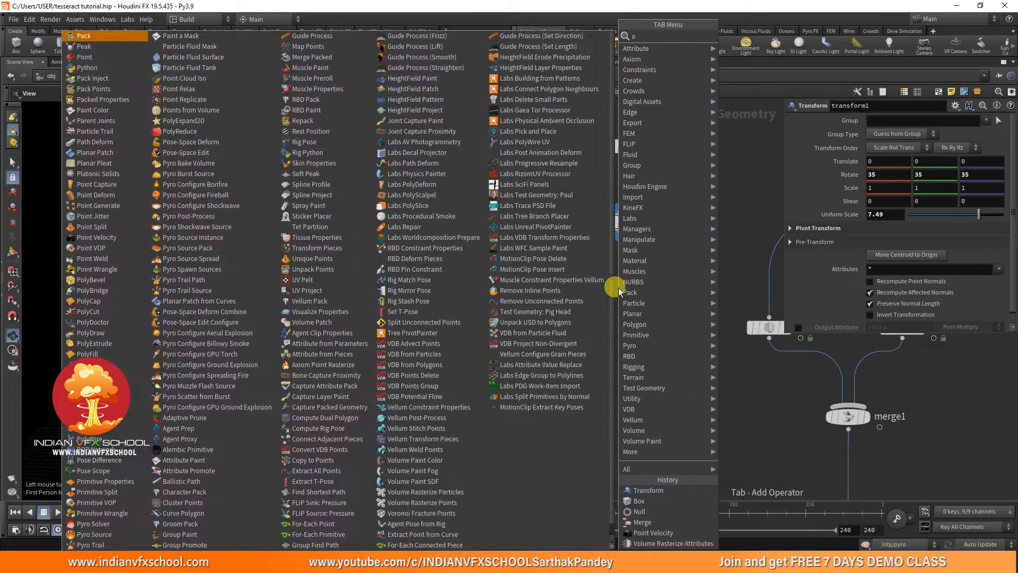
{"action": "type", "text": "olye"}
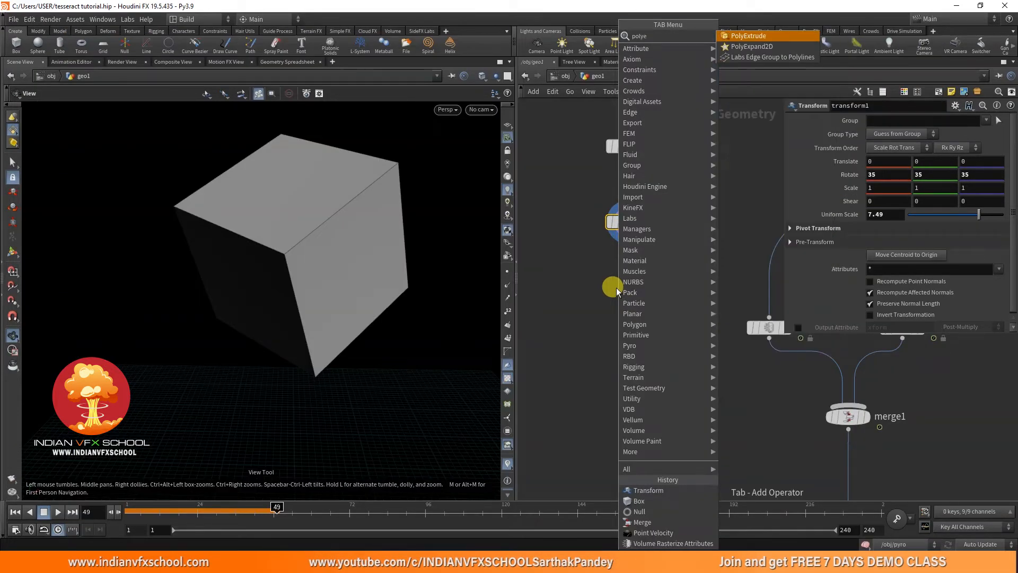
{"action": "left_click", "coordinate": [759, 36]}
{"action": "left_click", "coordinate": [623, 311]}
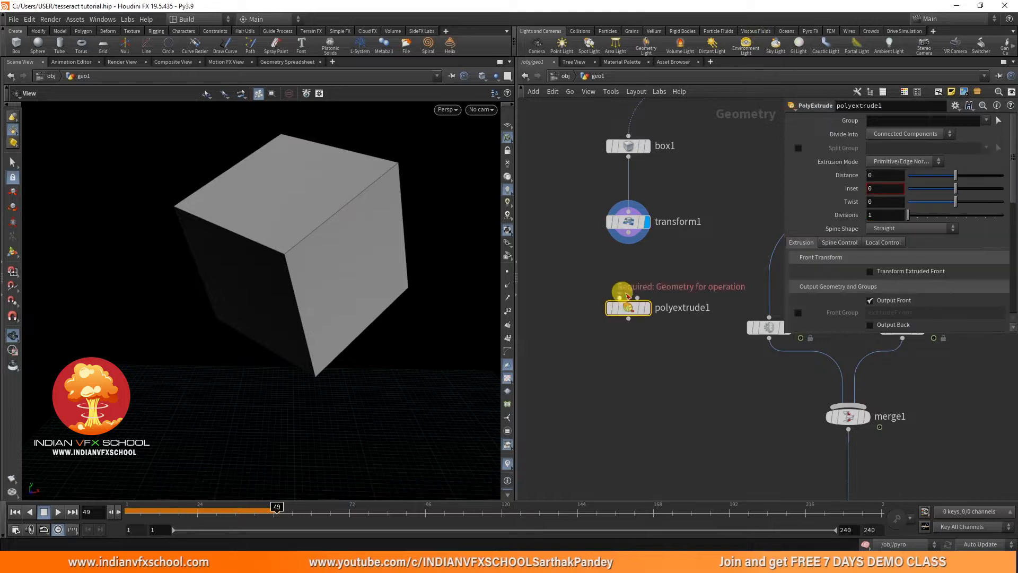
{"action": "left_click", "coordinate": [493, 94]}
{"action": "left_click", "coordinate": [485, 104]}
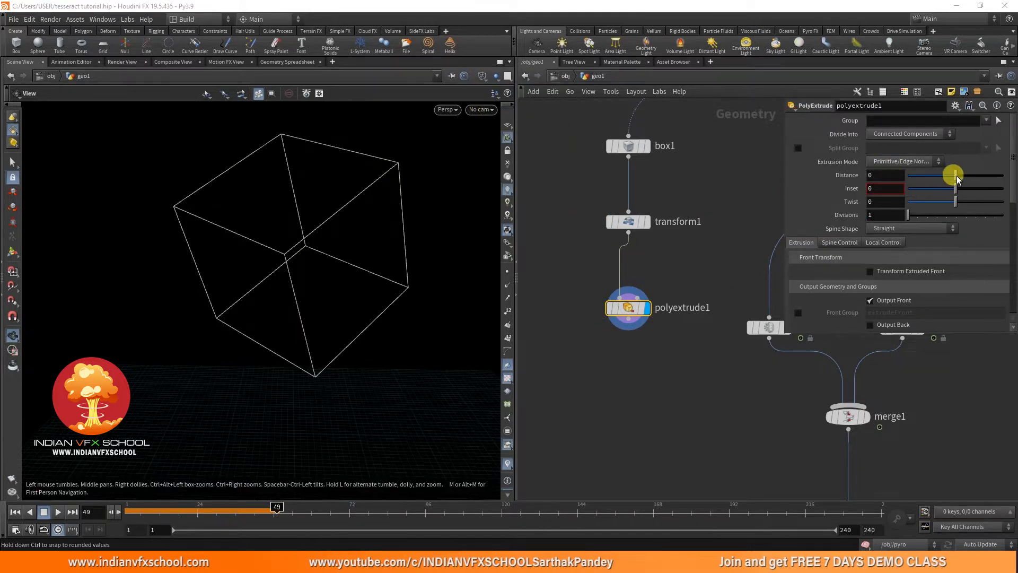
Enable Output Back on the PolyExtrude and set its Distance to 0.1
{"action": "scroll", "coordinate": [939, 197], "scroll_direction": "down", "scroll_amount": 3}
{"action": "left_click", "coordinate": [882, 287]}
{"action": "left_click_drag", "start_coordinate": [957, 141], "coordinate": [962, 143]}
{"action": "key", "text": "Return"}
Add a displayed Null after the PolyExtrude, rename it coll, and copy it
{"action": "middle_click_drag", "start_coordinate": [628, 367], "coordinate": [641, 277]}
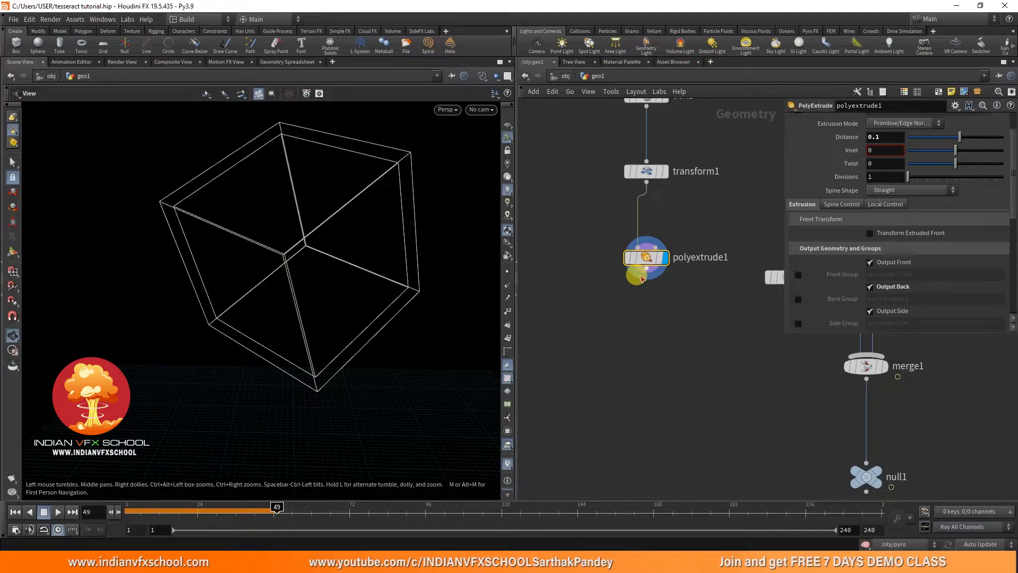
{"action": "key", "text": "Tab"}
{"action": "type", "text": "null"}
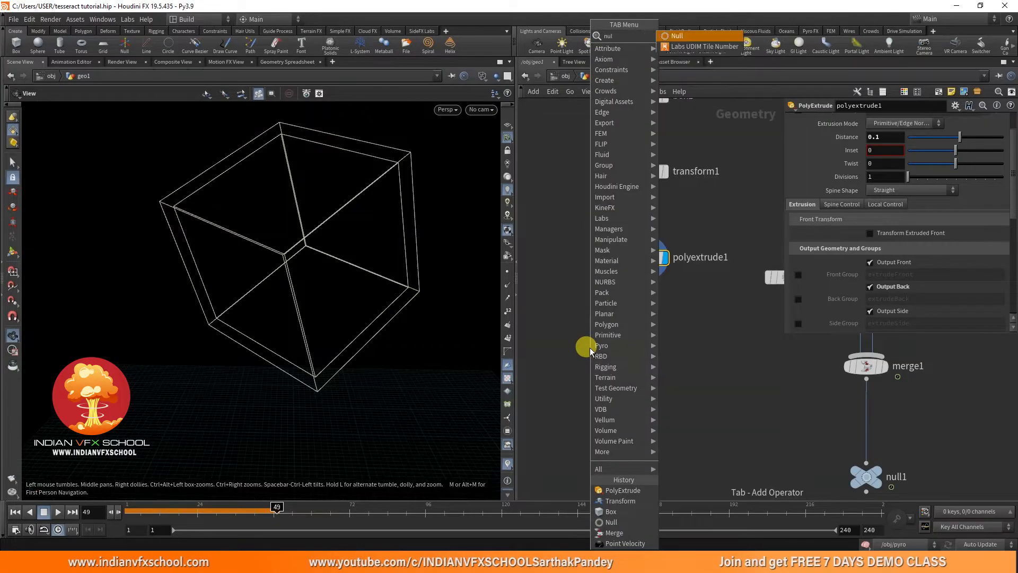
{"action": "key", "text": "Return"}
{"action": "key", "text": "Return"}
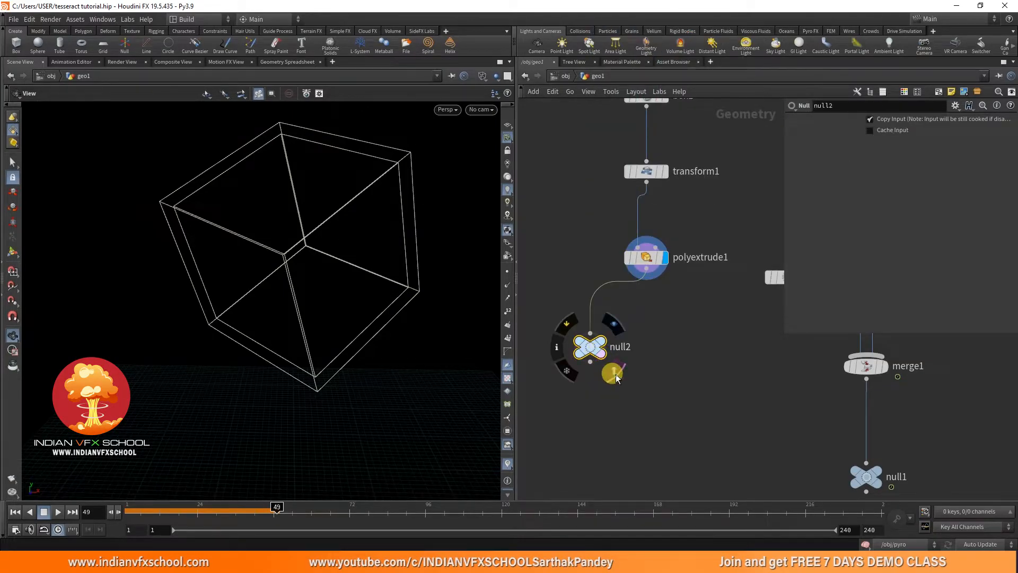
{"action": "double_click", "coordinate": [620, 347]}
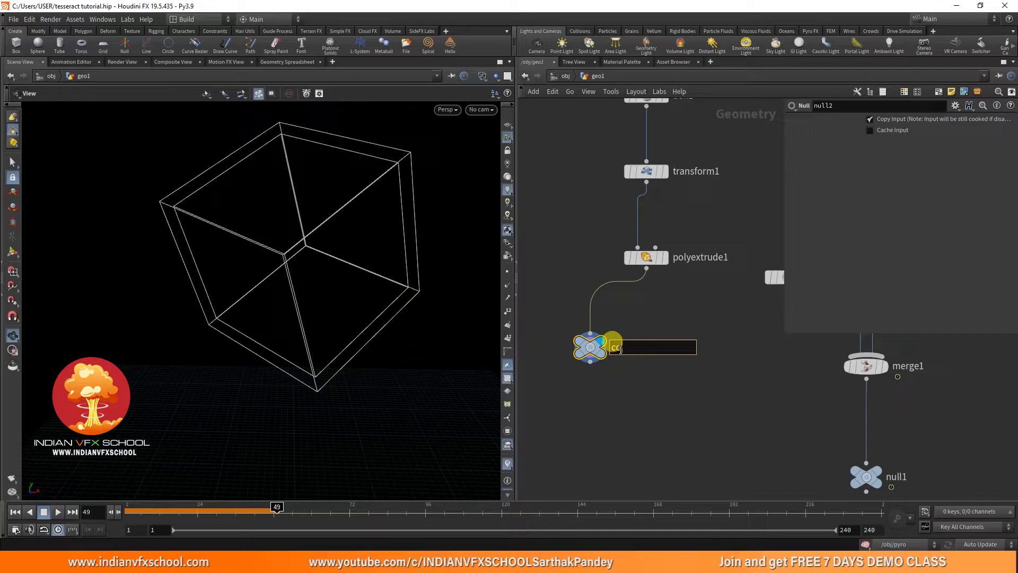
{"action": "key", "text": "Return"}
{"action": "key", "text": "ctrl+c"}
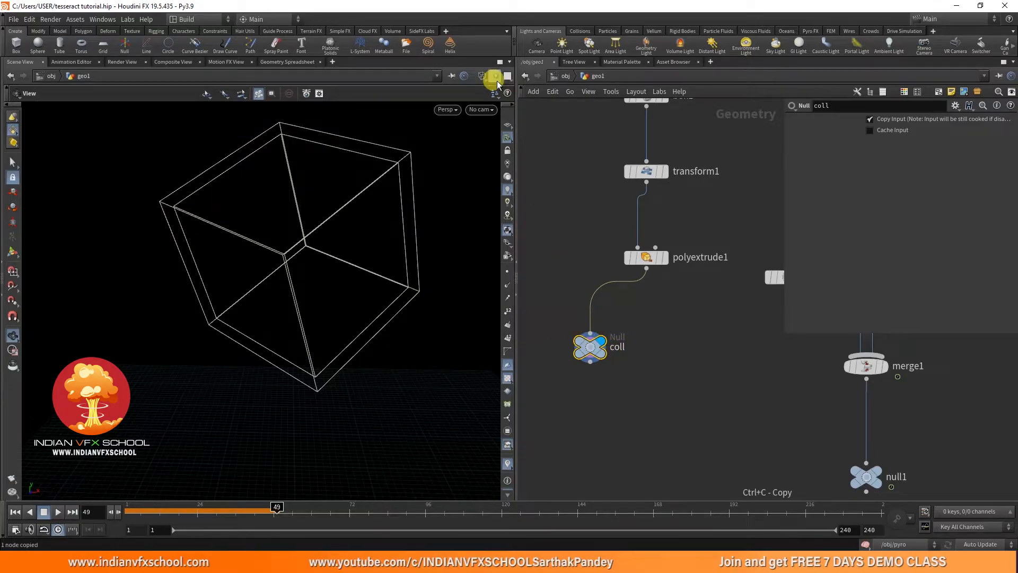
Return the viewport to shaded display and go into the pyro network
{"action": "left_click", "coordinate": [480, 76]}
{"action": "left_click", "coordinate": [490, 194]}
{"action": "key", "text": "u"}
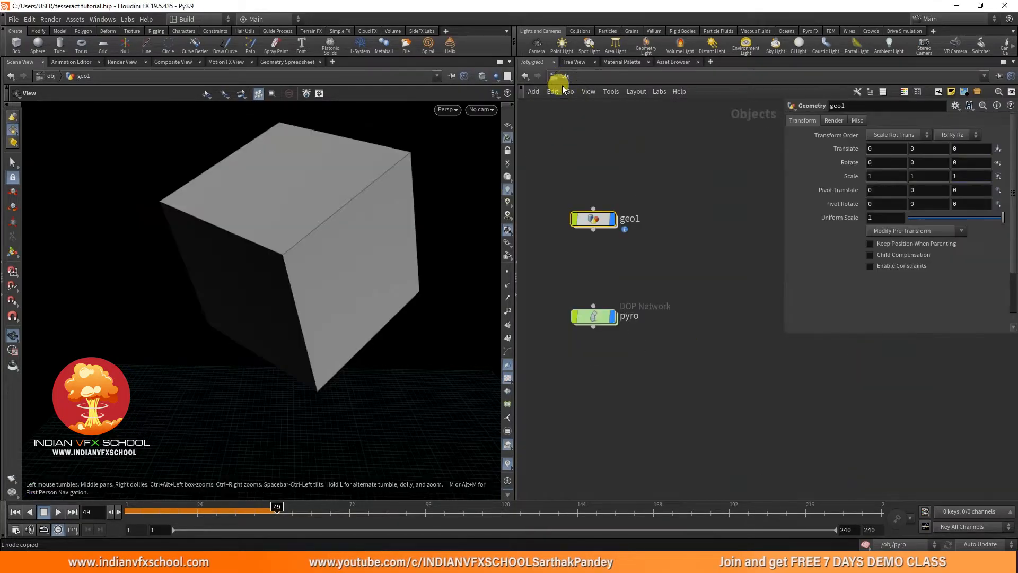
{"action": "double_click", "coordinate": [594, 316]}
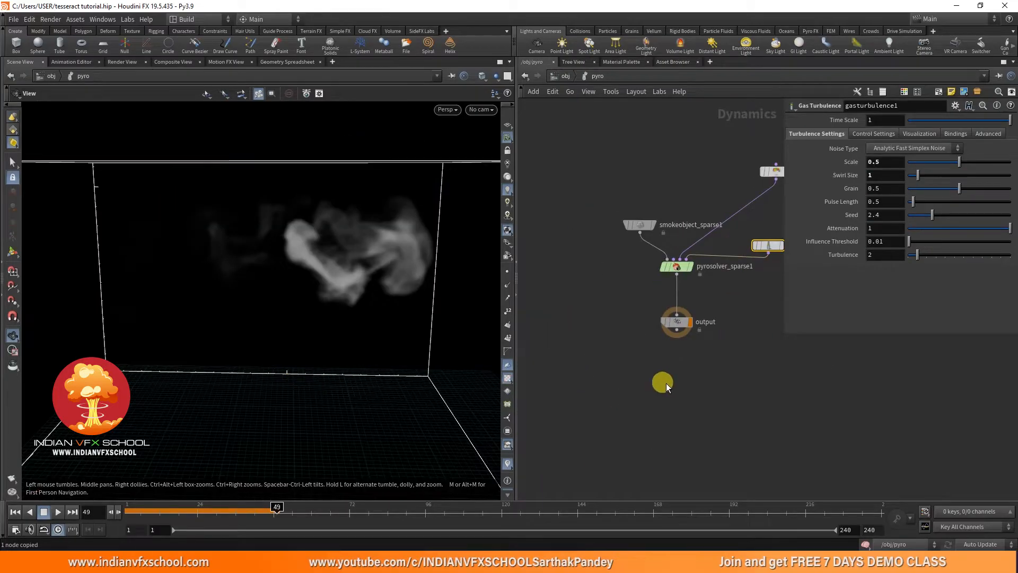
Insert a Merge node between the sparse pyro solver and the output node
{"action": "key", "text": "Tab"}
{"action": "type", "text": "merge"}
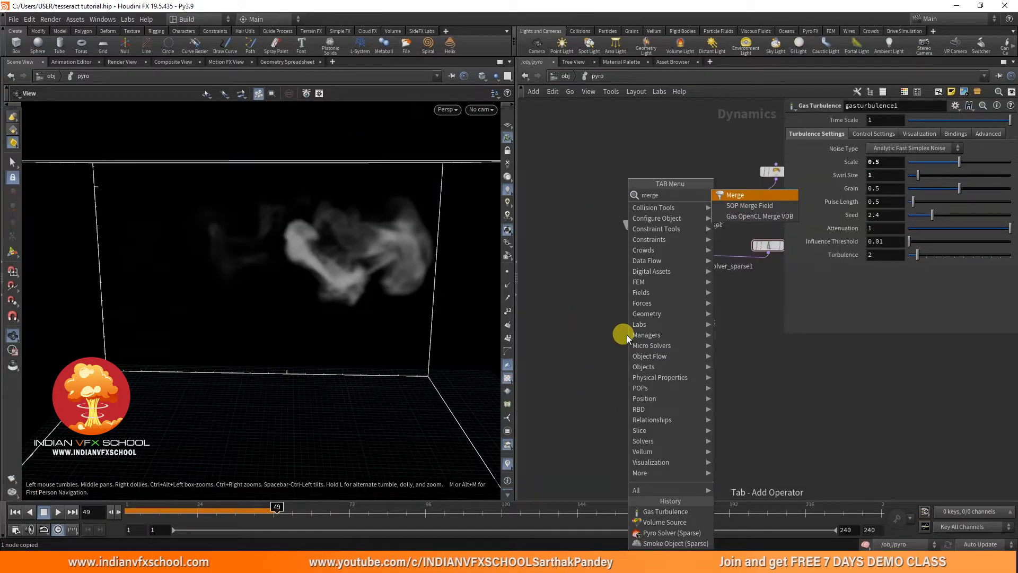
{"action": "key", "text": "Return"}
{"action": "left_click_drag", "start_coordinate": [627, 335], "coordinate": [675, 296]}
{"action": "left_click_drag", "start_coordinate": [675, 322], "coordinate": [672, 395]}
{"action": "left_click_drag", "start_coordinate": [674, 299], "coordinate": [673, 345]}
Add a Static Object node and connect it into the Merge node
{"action": "key", "text": "Tab"}
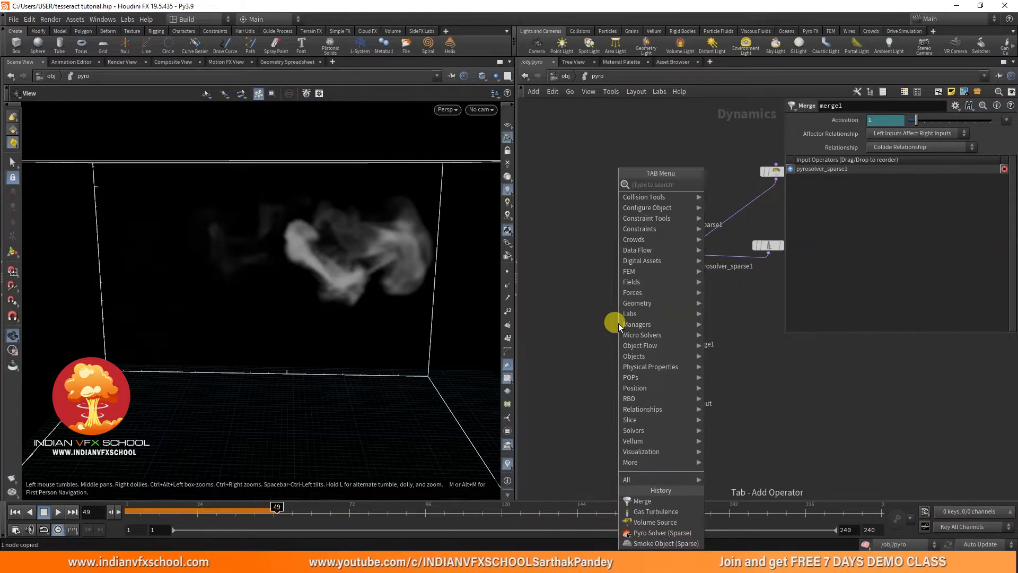
{"action": "type", "text": "stao"}
{"action": "left_click", "coordinate": [716, 189]}
{"action": "left_click", "coordinate": [571, 314]}
{"action": "left_click_drag", "start_coordinate": [576, 317], "coordinate": [674, 345]}
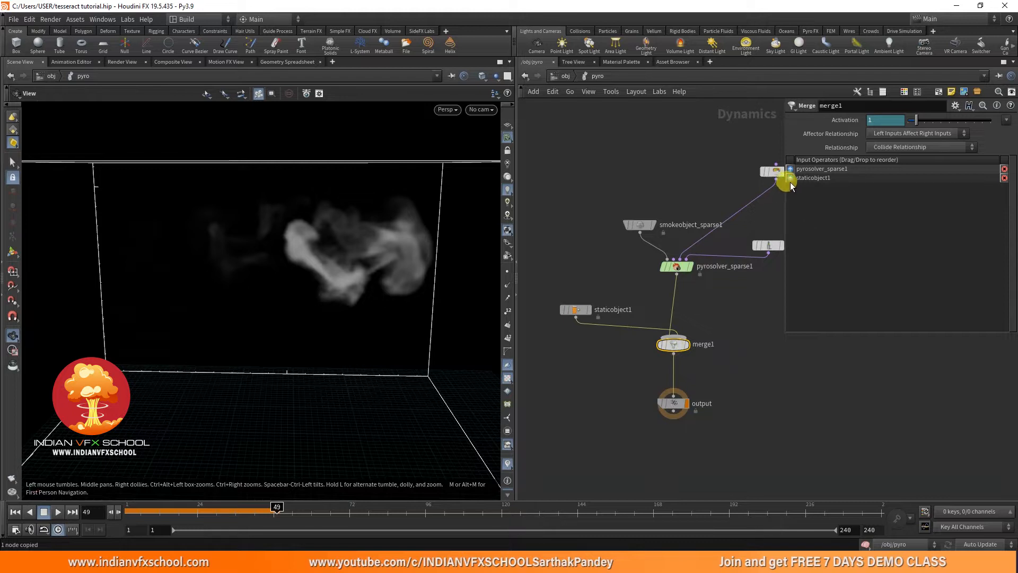
Place the static object before the pyro solver in the Merge's input order and show the static object's parameters
{"action": "scroll", "coordinate": [589, 291], "scroll_direction": "up", "scroll_amount": 2}
{"action": "left_click", "coordinate": [570, 316]}
{"action": "left_click", "coordinate": [716, 251]}
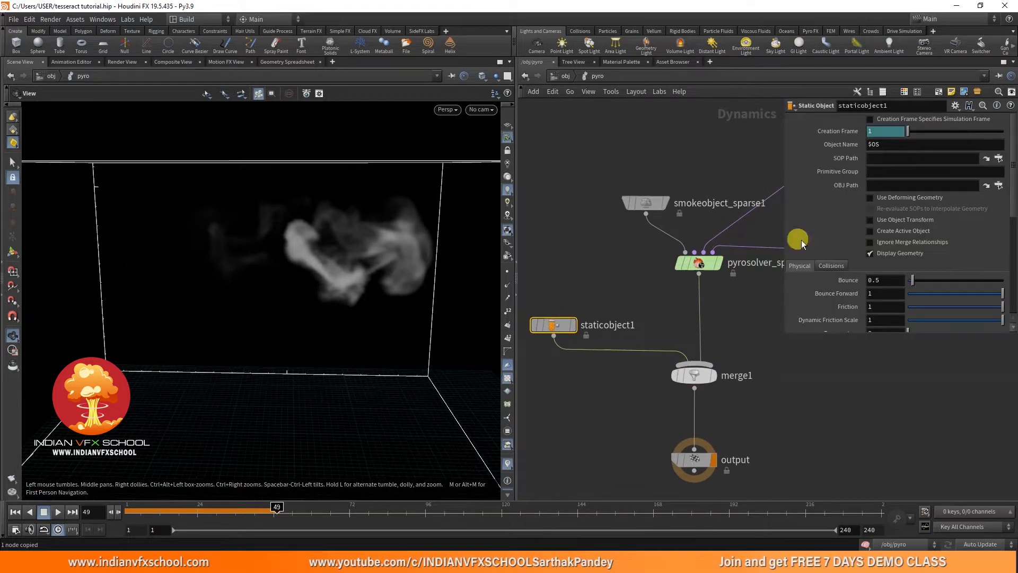
Set the static object's SOP Path to /obj/geo1/coll, return to frame 1 and turn off Display Geometry
{"action": "left_click", "coordinate": [622, 280]}
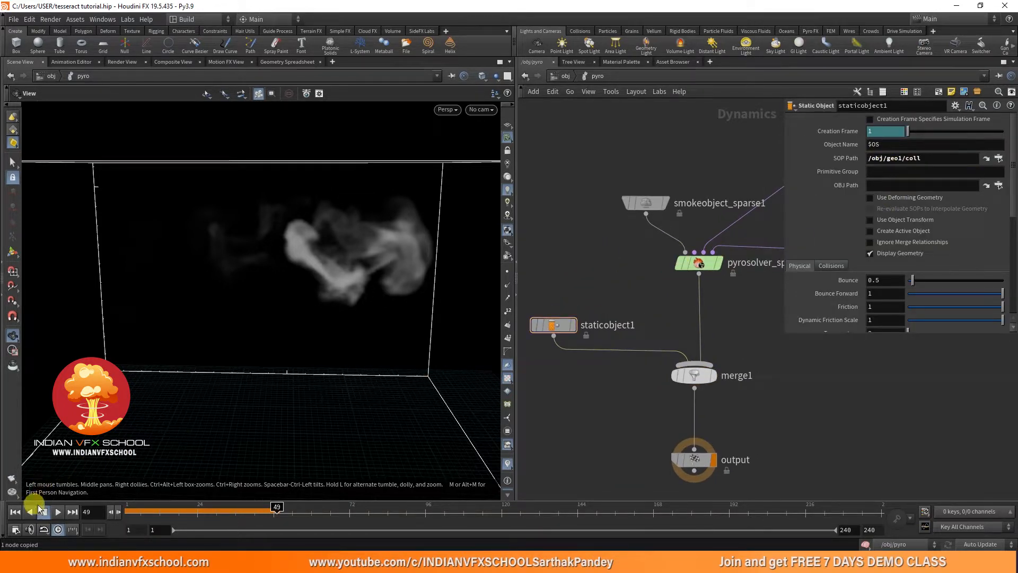
{"action": "left_click", "coordinate": [14, 511]}
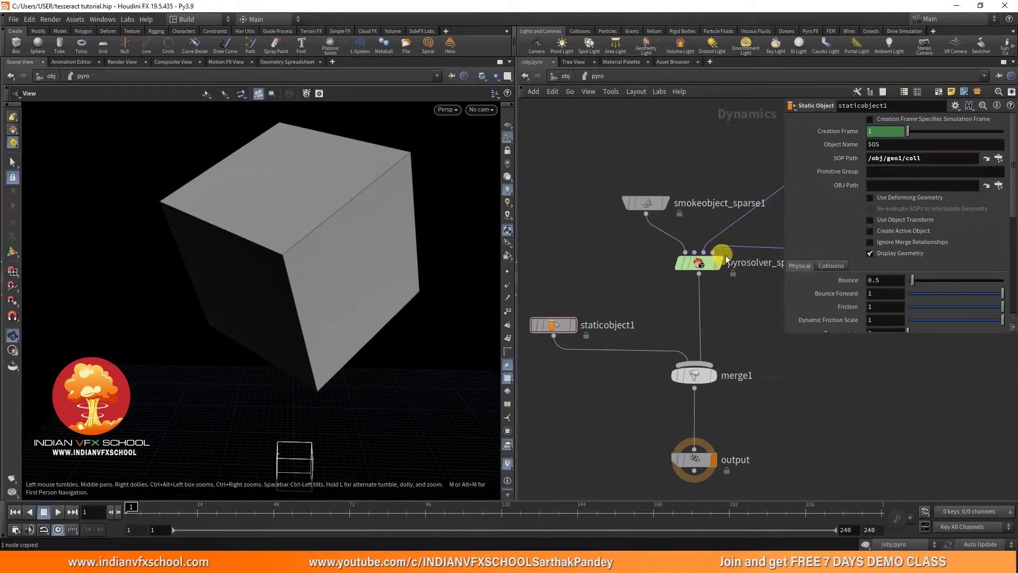
{"action": "scroll", "coordinate": [840, 237], "scroll_direction": "down", "scroll_amount": 3}
{"action": "left_click", "coordinate": [881, 185]}
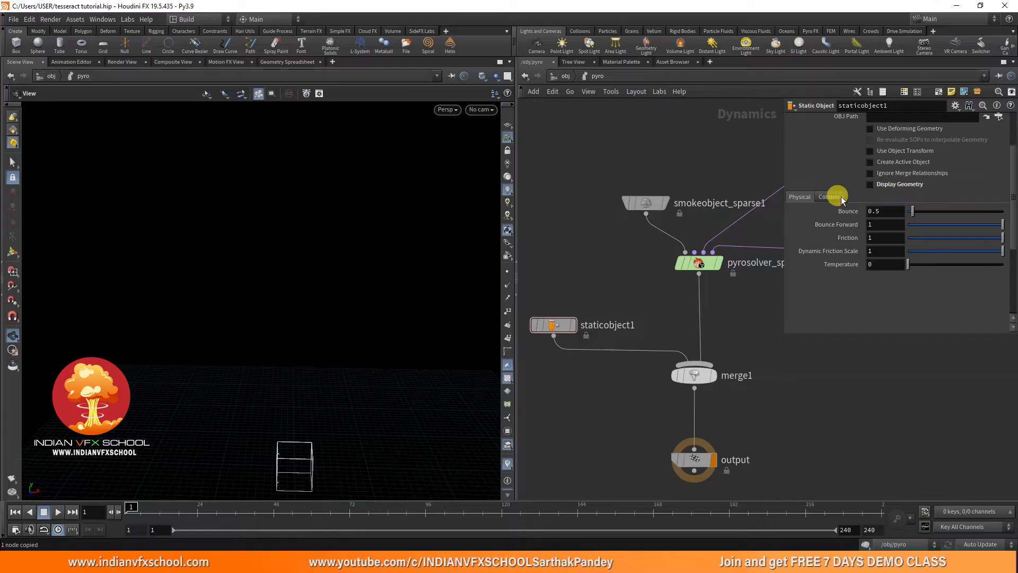
Turn on the static object's volume Collision Guide and set its Uniform Divisions to 100
{"action": "left_click", "coordinate": [842, 197]}
{"action": "left_click", "coordinate": [799, 255]}
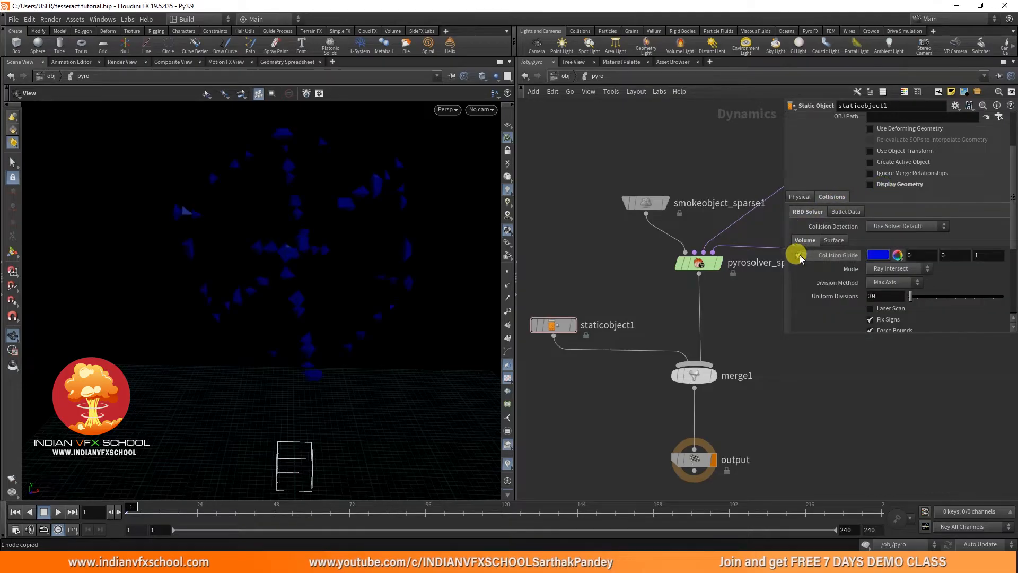
{"action": "left_click_drag", "start_coordinate": [256, 221], "coordinate": [322, 215]}
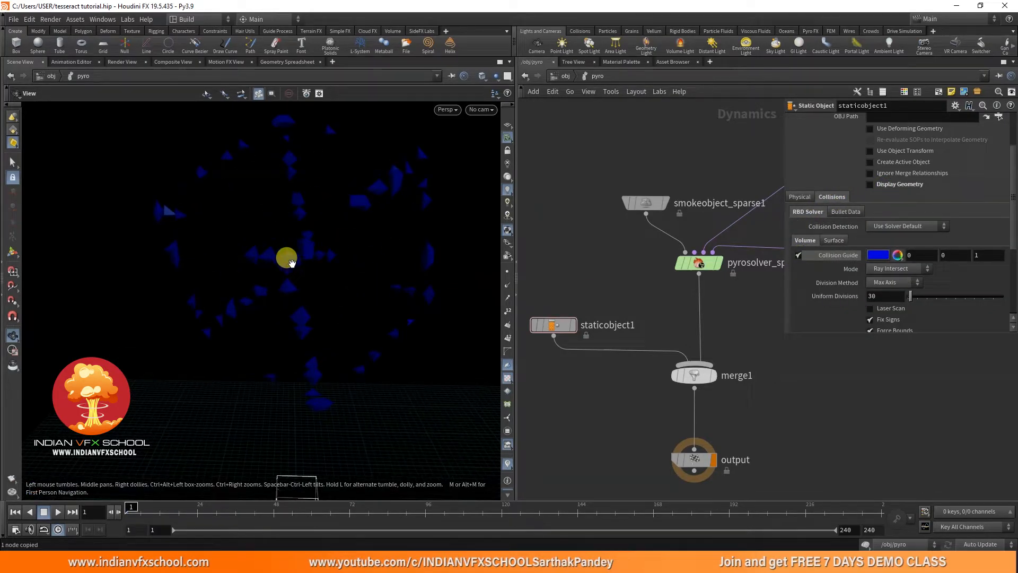
{"action": "left_click", "coordinate": [823, 213]}
{"action": "scroll", "coordinate": [864, 260], "scroll_direction": "down", "scroll_amount": 3}
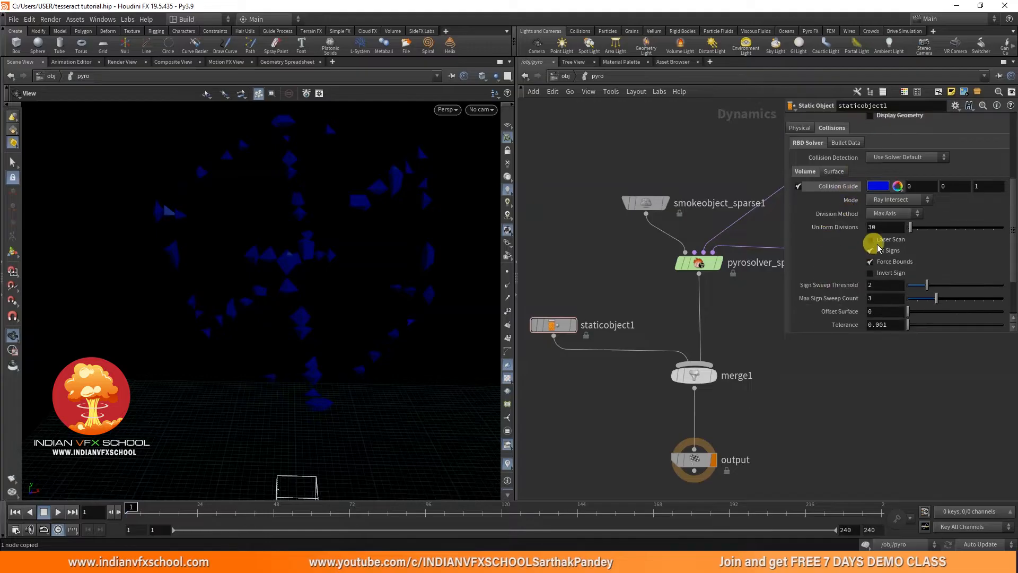
{"action": "left_click_drag", "start_coordinate": [321, 218], "coordinate": [307, 231]}
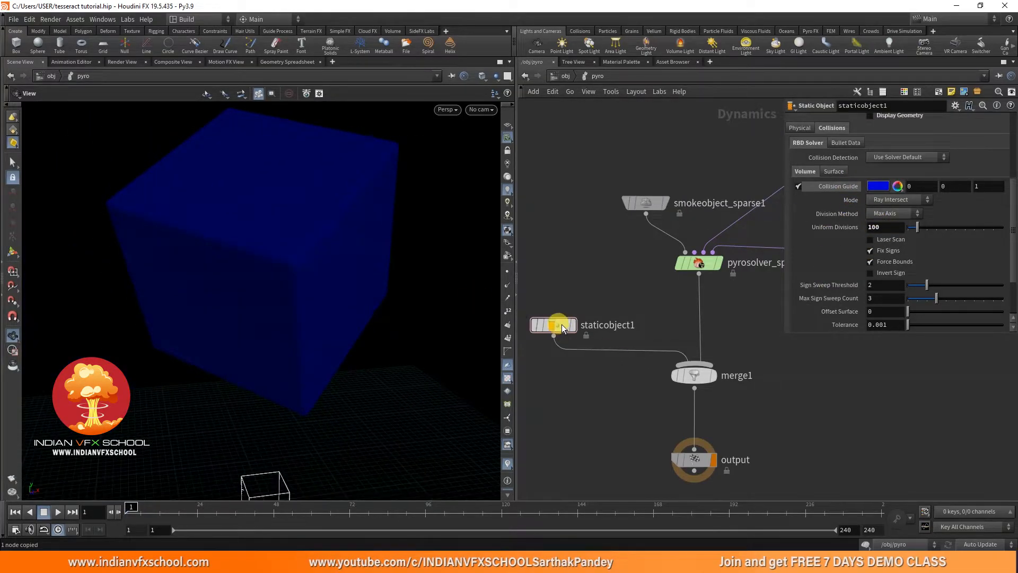
Turn off the Collision Guide, then briefly show the static object's geometry and hide it again
{"action": "left_click", "coordinate": [800, 186]}
{"action": "scroll", "coordinate": [831, 233], "scroll_direction": "up", "scroll_amount": 2}
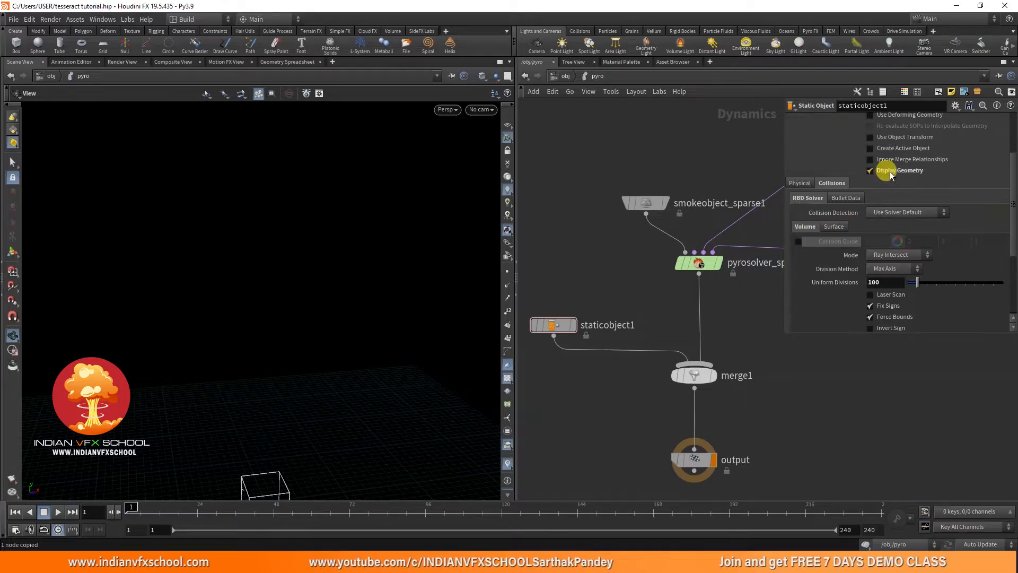
{"action": "left_click", "coordinate": [885, 171]}
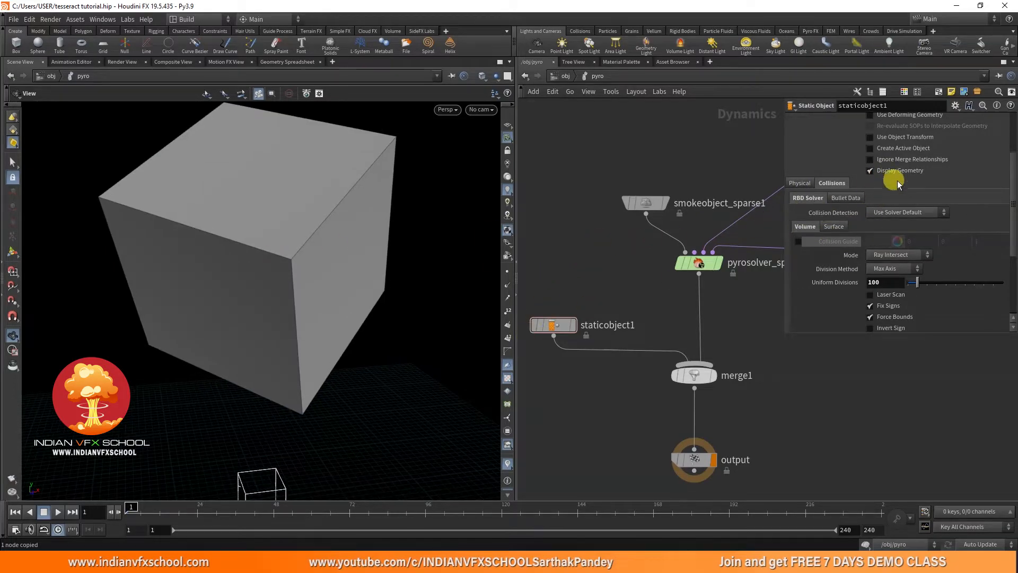
{"action": "left_click", "coordinate": [895, 178]}
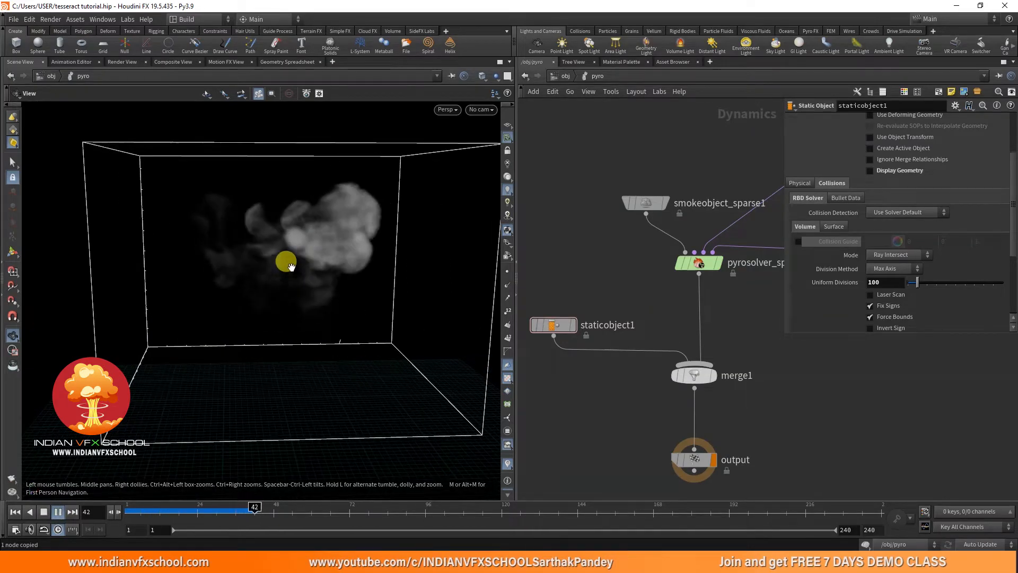
Play the simulation to examine how the smoke behaves inside the collider, then stop and rewind it
{"action": "scroll", "coordinate": [291, 267], "scroll_direction": "up", "scroll_amount": 2}
{"action": "left_click_drag", "start_coordinate": [361, 193], "coordinate": [265, 201]}
{"action": "left_click", "coordinate": [44, 512]}
{"action": "left_click_drag", "start_coordinate": [242, 510], "coordinate": [75, 512]}
Try turning off Dissipation in the sparse pyro solver's Shape settings and run the simulation to compare
{"action": "middle_click_drag", "start_coordinate": [740, 325], "coordinate": [664, 397]}
{"action": "scroll", "coordinate": [664, 398], "scroll_direction": "up", "scroll_amount": 2}
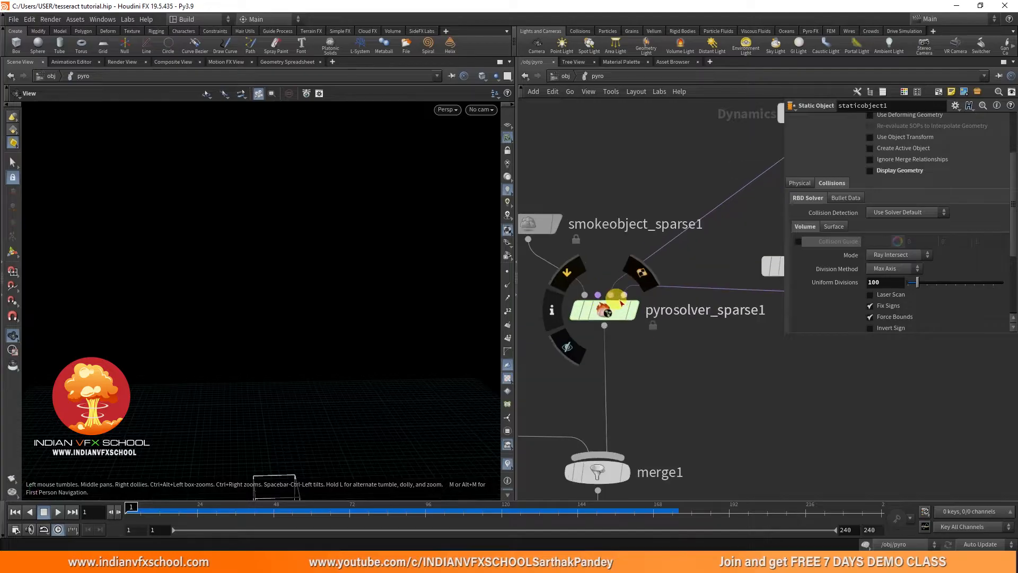
{"action": "left_click", "coordinate": [603, 311]}
{"action": "middle_click_drag", "start_coordinate": [762, 274], "coordinate": [705, 297]}
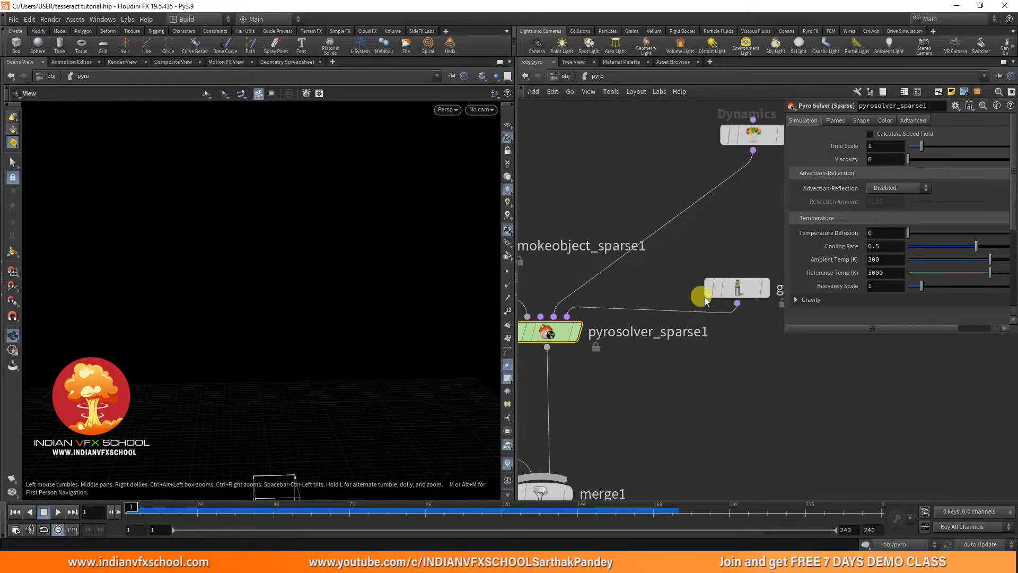
{"action": "left_click", "coordinate": [861, 120]}
{"action": "left_click", "coordinate": [798, 135]}
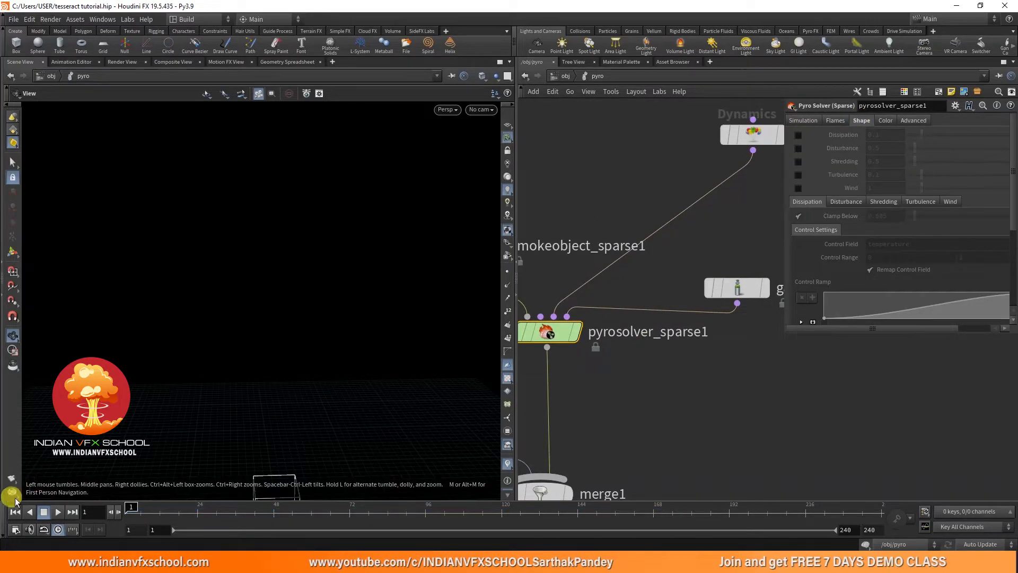
{"action": "left_click", "coordinate": [58, 512]}
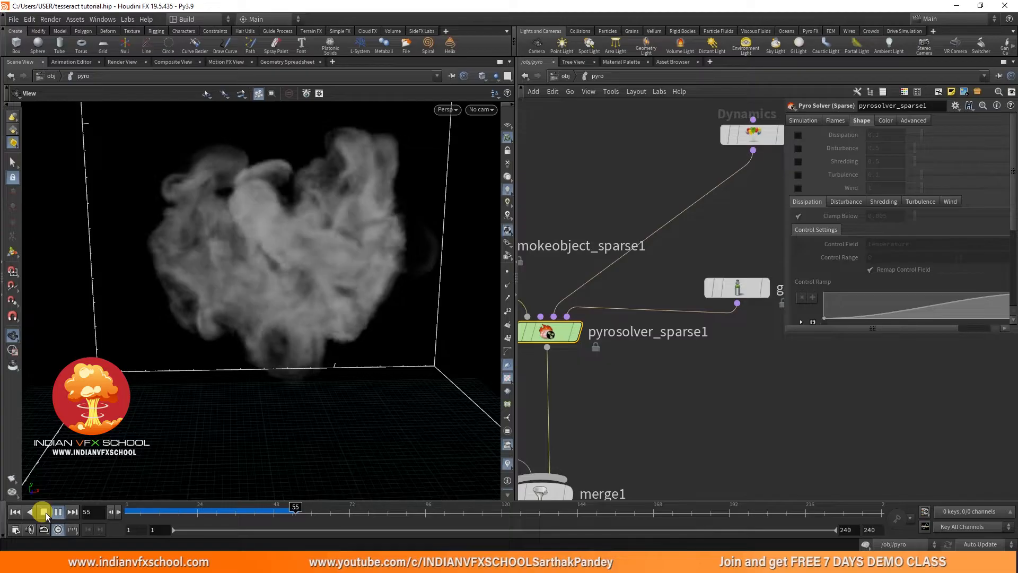
{"action": "left_click", "coordinate": [44, 512]}
Turn the pyro solver's Dissipation back on at 0.1 and replay the simulation from the first frame
{"action": "left_click", "coordinate": [817, 150]}
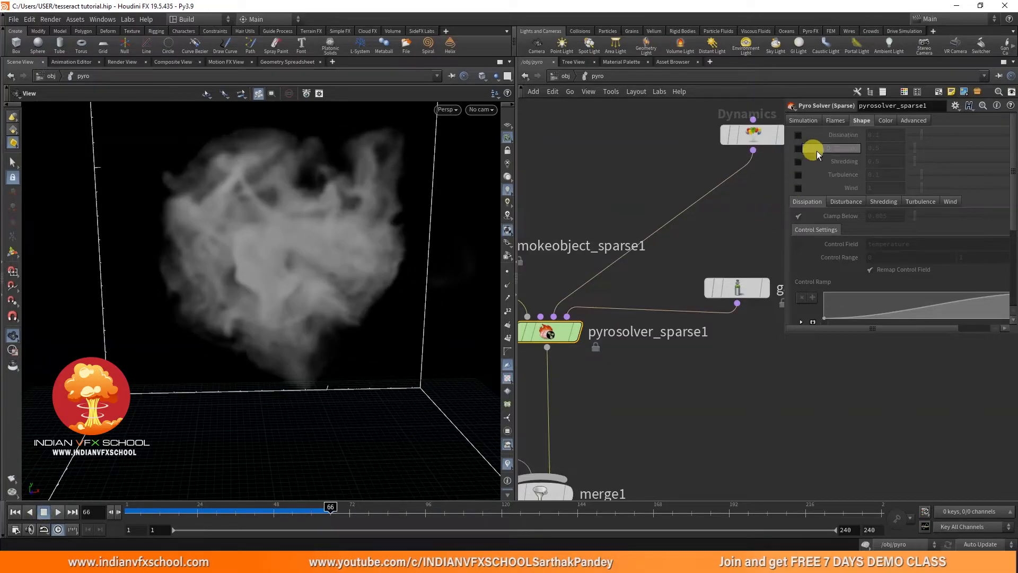
{"action": "left_click", "coordinate": [15, 512]}
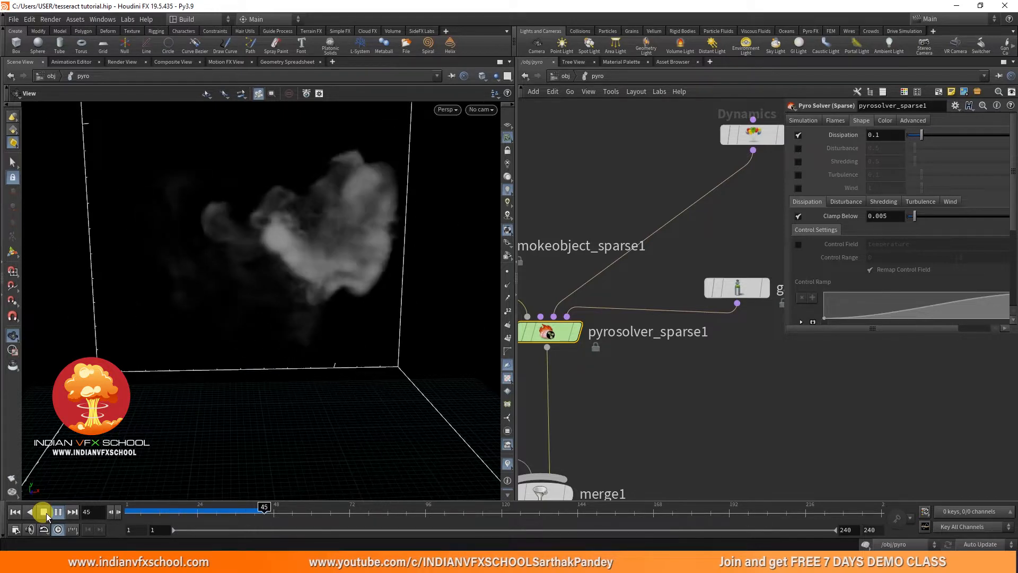
{"action": "left_click", "coordinate": [45, 513]}
Rewind the timeline and set the sparse smoke object's Voxel Size to 0.02
{"action": "scroll", "coordinate": [636, 420], "scroll_direction": "down", "scroll_amount": 3}
{"action": "middle_click_drag", "start_coordinate": [631, 405], "coordinate": [683, 377]}
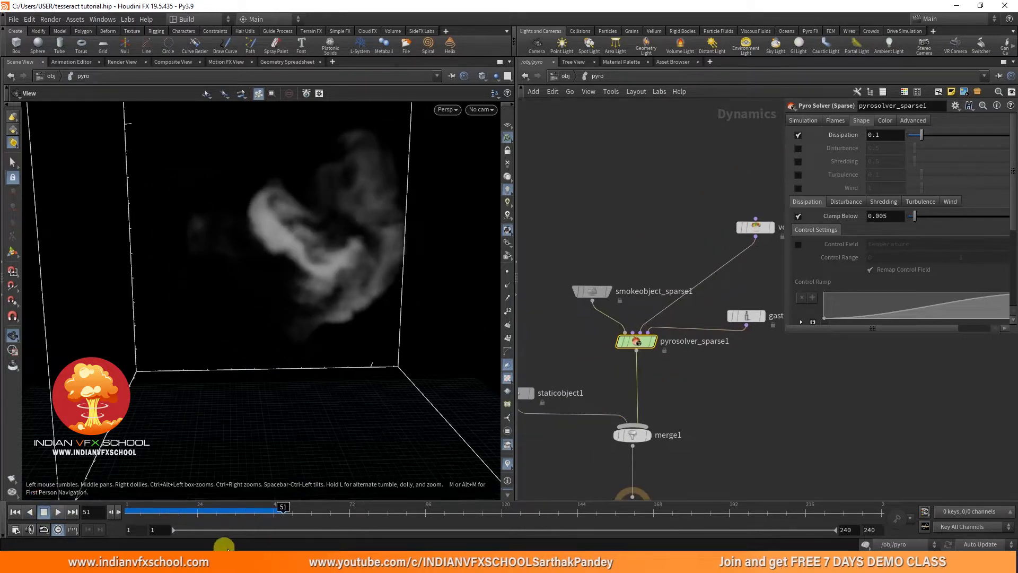
{"action": "left_click_drag", "start_coordinate": [171, 510], "coordinate": [110, 513]}
{"action": "scroll", "coordinate": [594, 289], "scroll_direction": "up", "scroll_amount": 3}
{"action": "left_click", "coordinate": [591, 291]}
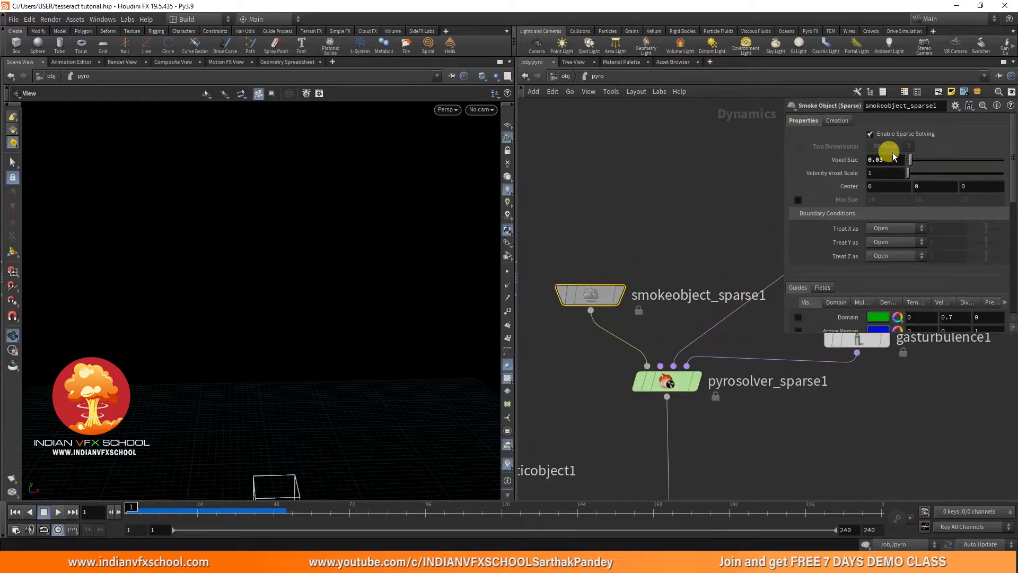
{"action": "type", "text": "2"}
{"action": "key", "text": "Return"}
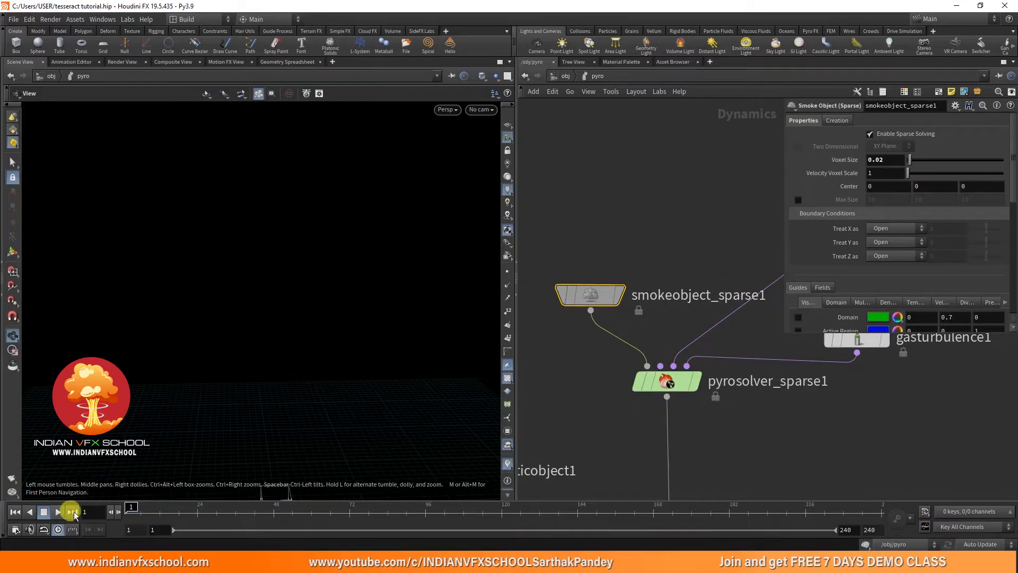
Play the first frames to examine the finer smoke, then stop and return to frame 1
{"action": "left_click", "coordinate": [46, 513]}
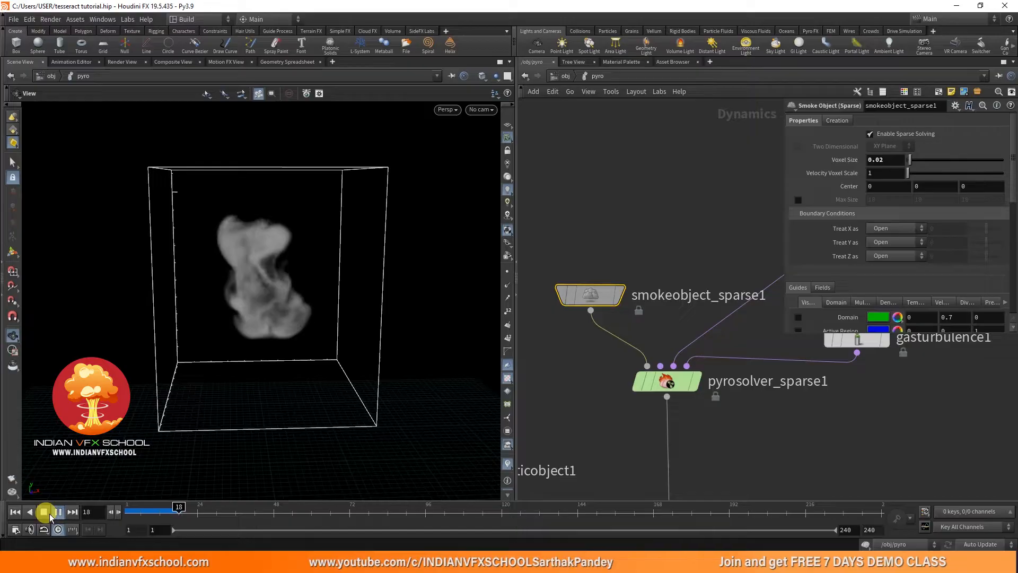
{"action": "left_click", "coordinate": [47, 513]}
{"action": "left_click", "coordinate": [126, 507]}
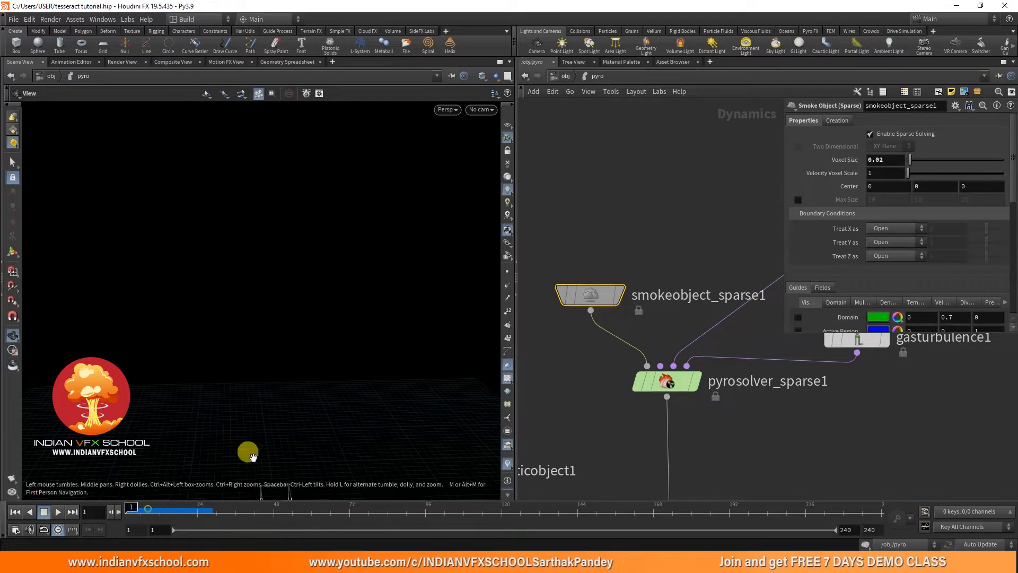
Inside geo1, add a DOP Import Fields node with its DOP Network set to /obj/pyro
{"action": "left_click", "coordinate": [589, 77]}
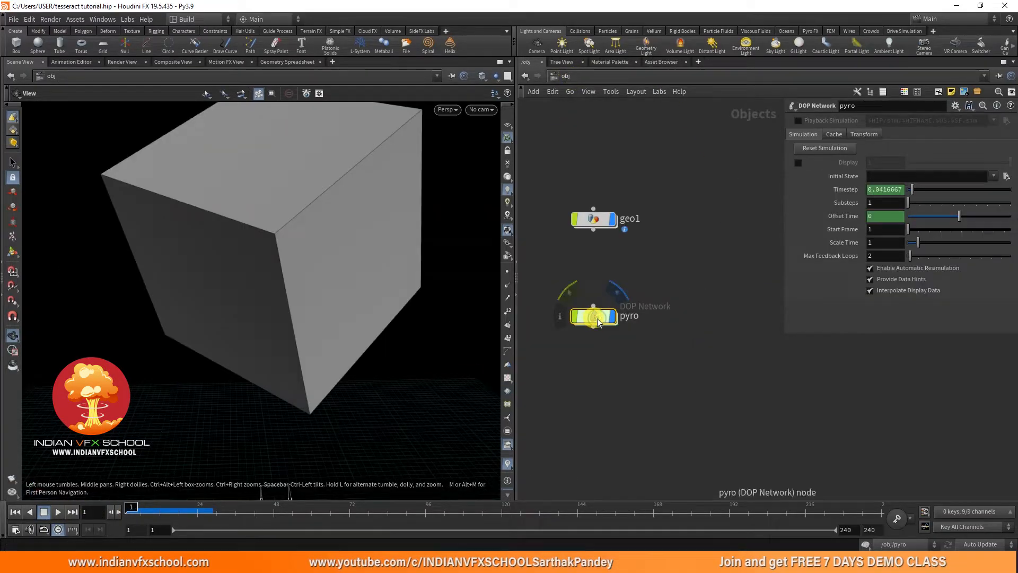
{"action": "double_click", "coordinate": [594, 219]}
{"action": "key", "text": "ctrl+c"}
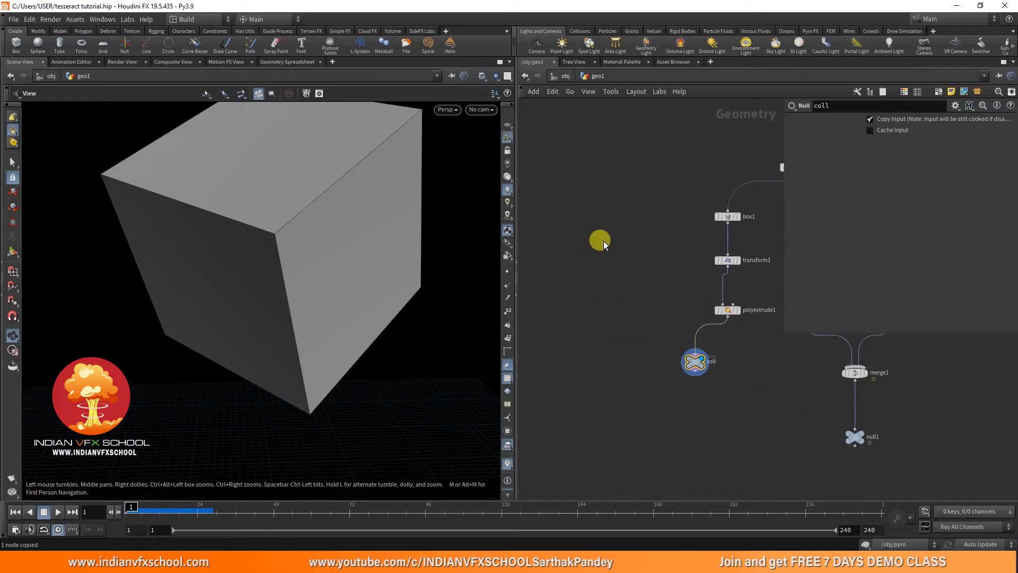
{"action": "key", "text": "Tab"}
{"action": "type", "text": "dopio"}
{"action": "key", "text": "Return"}
{"action": "key", "text": "Return"}
{"action": "scroll", "coordinate": [588, 211], "scroll_direction": "up", "scroll_amount": 3}
{"action": "left_click", "coordinate": [590, 208]}
{"action": "key", "text": "Delete"}
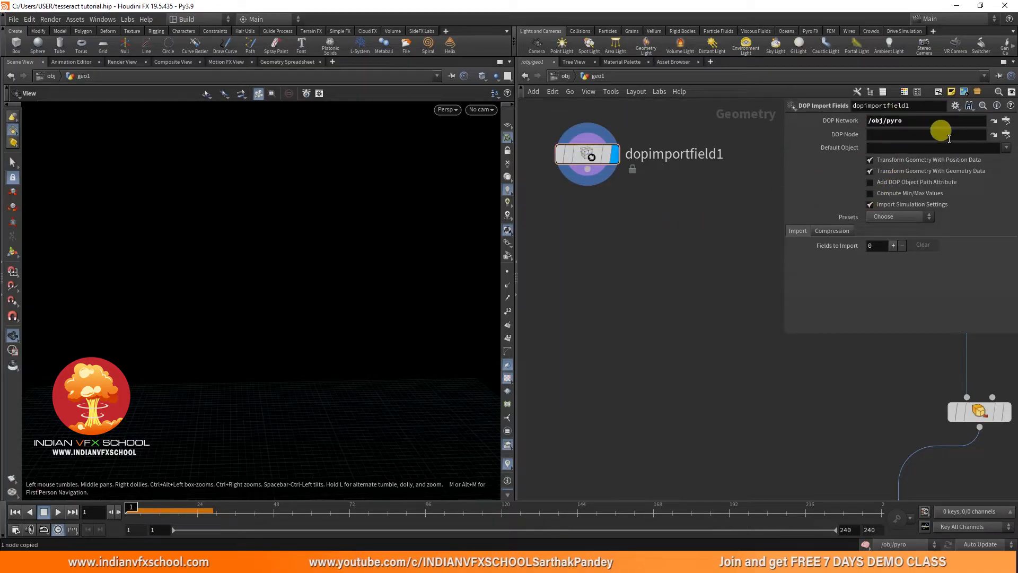
Apply the Pyro preset to the DOP Import Fields node and play to frame 24 to preview the import
{"action": "left_click", "coordinate": [897, 221]}
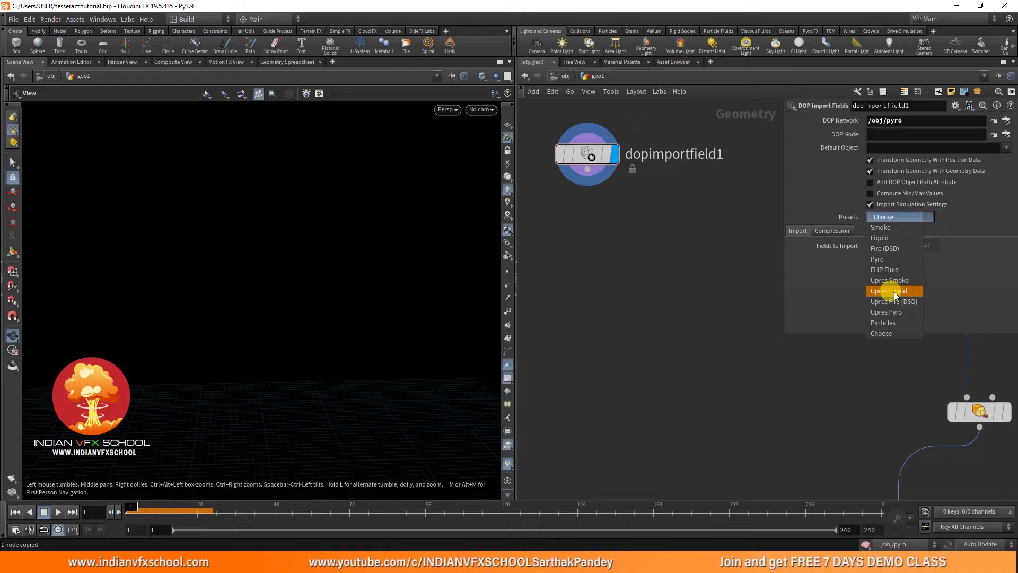
{"action": "left_click", "coordinate": [897, 260]}
{"action": "middle_click_drag", "start_coordinate": [598, 222], "coordinate": [647, 223]}
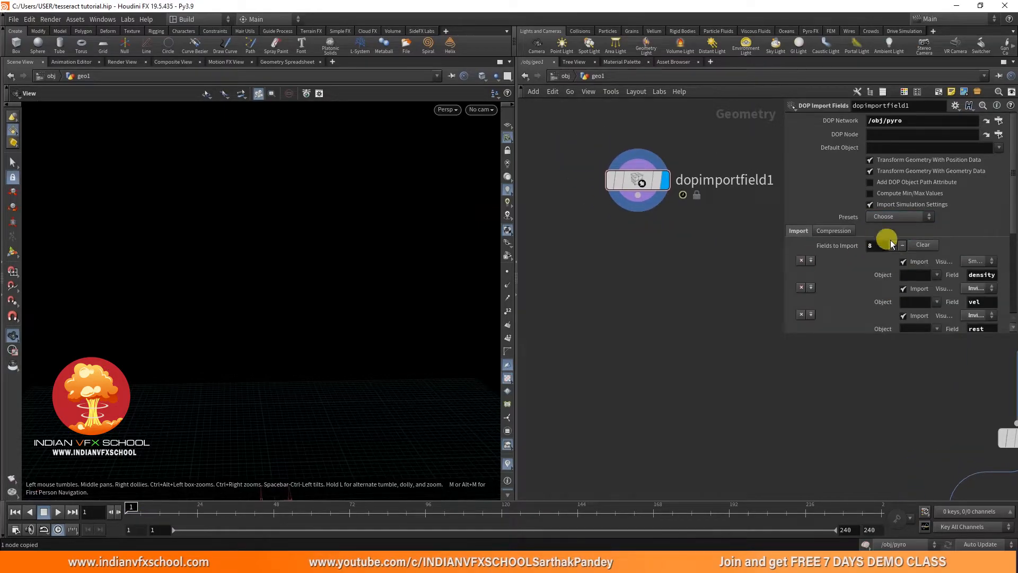
{"action": "left_click", "coordinate": [44, 512]}
{"action": "left_click_drag", "start_coordinate": [70, 477], "coordinate": [243, 257]}
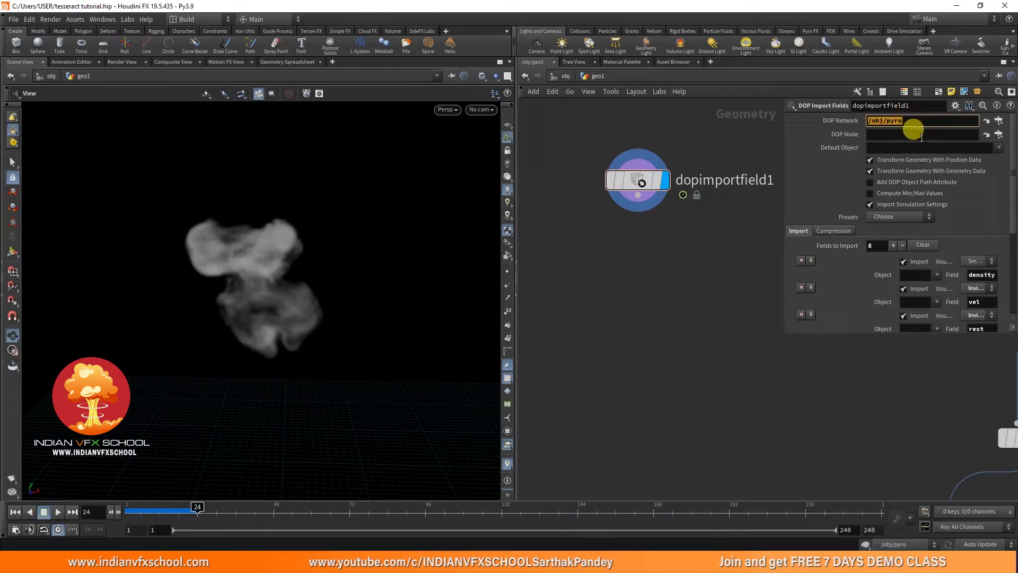
Set the import's DOP Node to /obj/pyro/smokeobject_sparse1 and scrub the timeline to frame 21
{"action": "left_click", "coordinate": [999, 134]}
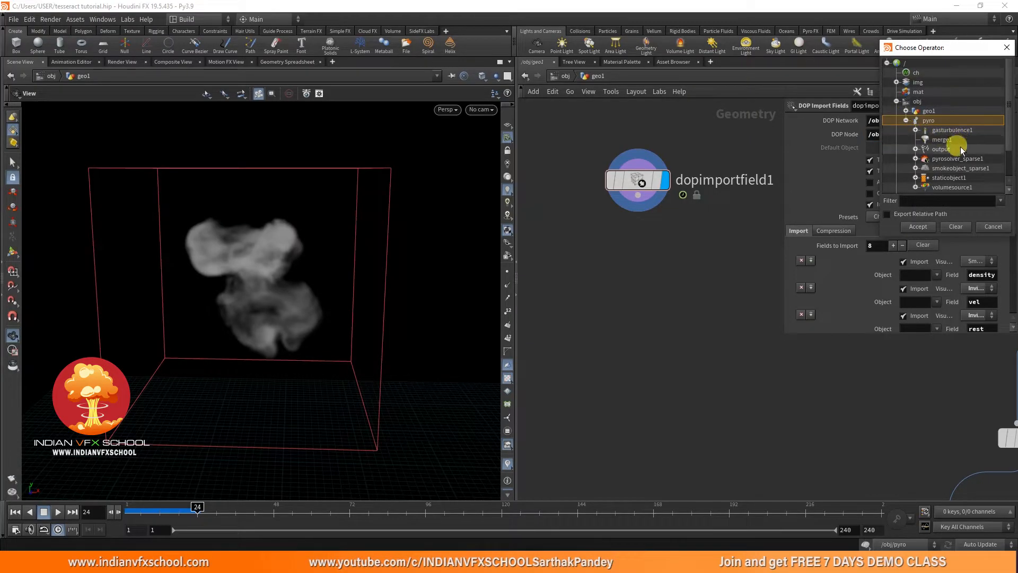
{"action": "scroll", "coordinate": [959, 149], "scroll_direction": "down", "scroll_amount": 1}
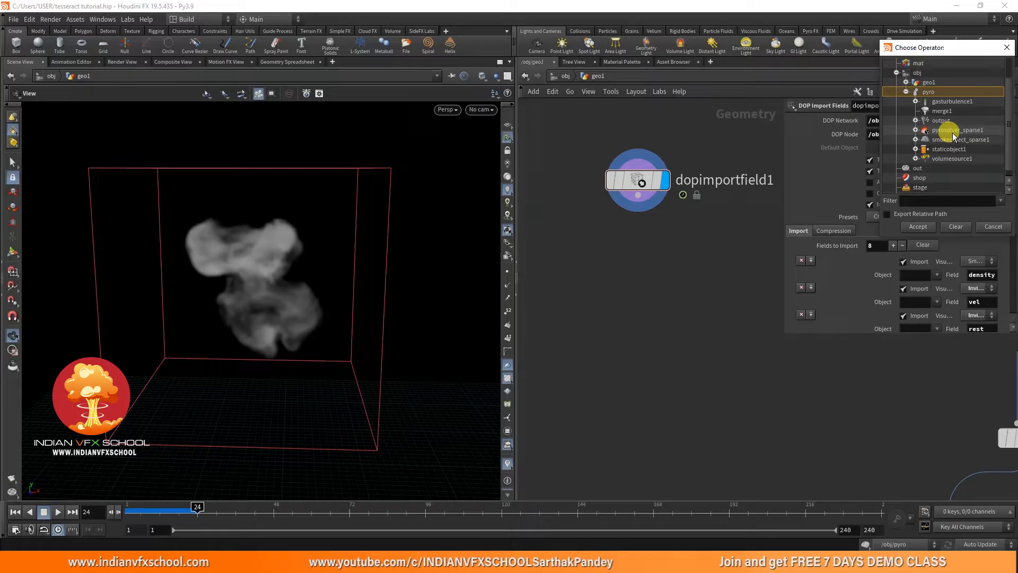
{"action": "double_click", "coordinate": [950, 139]}
{"action": "middle_click_drag", "start_coordinate": [247, 278], "coordinate": [306, 250]}
{"action": "right_click_drag", "start_coordinate": [307, 250], "coordinate": [272, 328]}
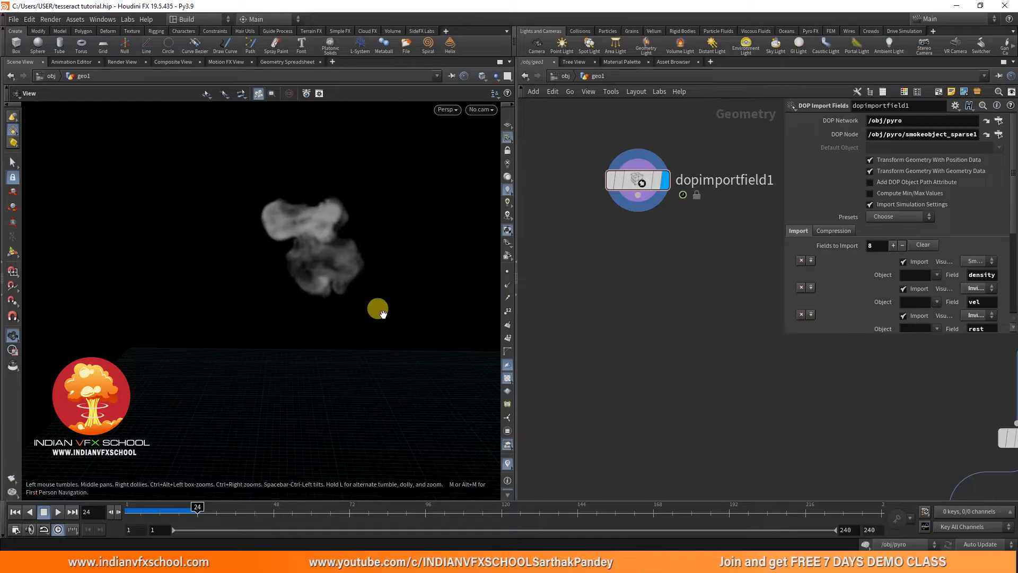
{"action": "middle_click_drag", "start_coordinate": [383, 313], "coordinate": [256, 317]}
{"action": "left_click_drag", "start_coordinate": [127, 511], "coordinate": [180, 513]}
Connect a Null node below the DOP Import Fields node, check its field information and display it
{"action": "left_click_drag", "start_coordinate": [636, 198], "coordinate": [634, 275]}
{"action": "type", "text": "null"}
{"action": "key", "text": "Return"}
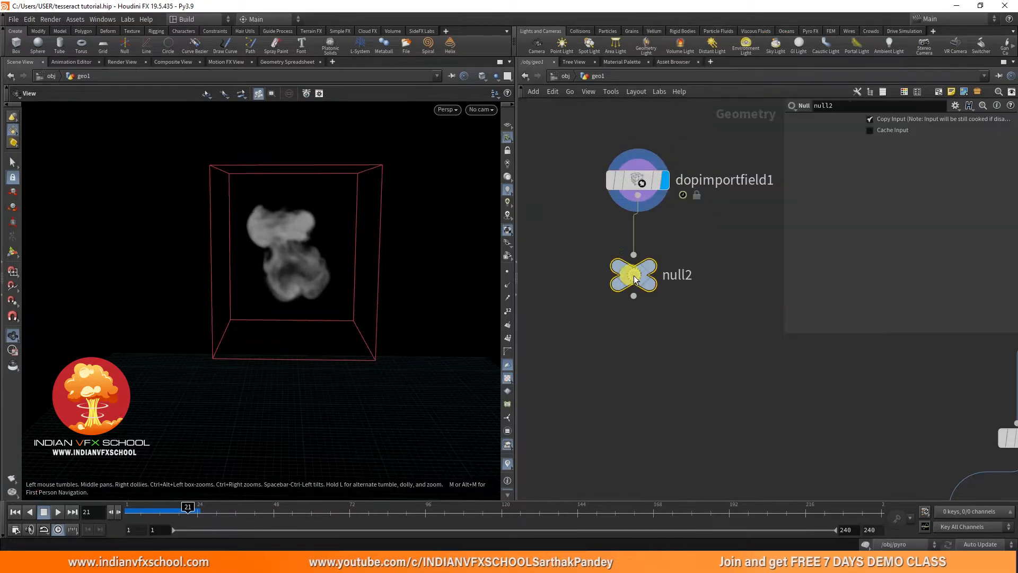
{"action": "left_click", "coordinate": [595, 337]}
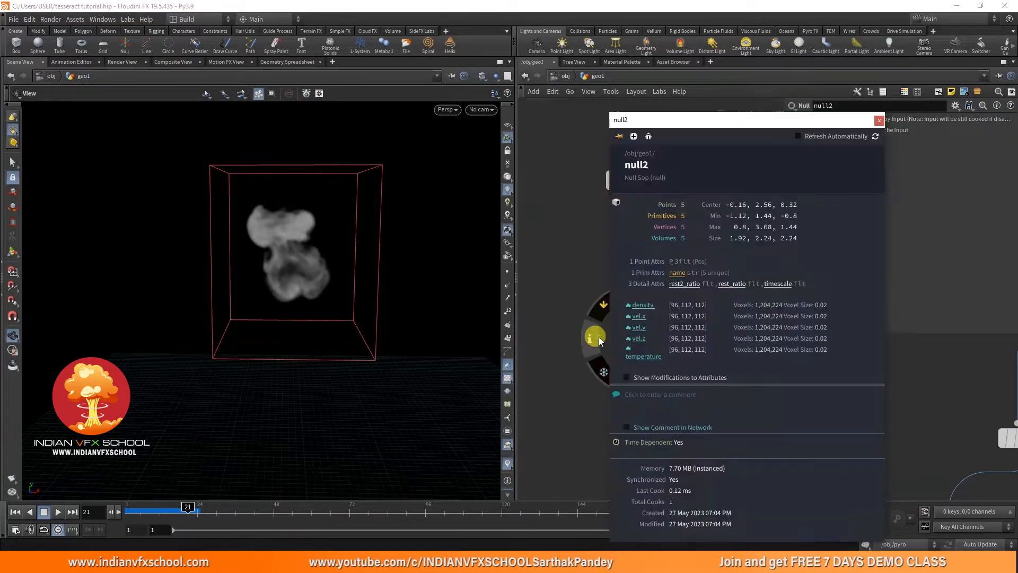
{"action": "scroll", "coordinate": [559, 288], "scroll_direction": "down", "scroll_amount": 2}
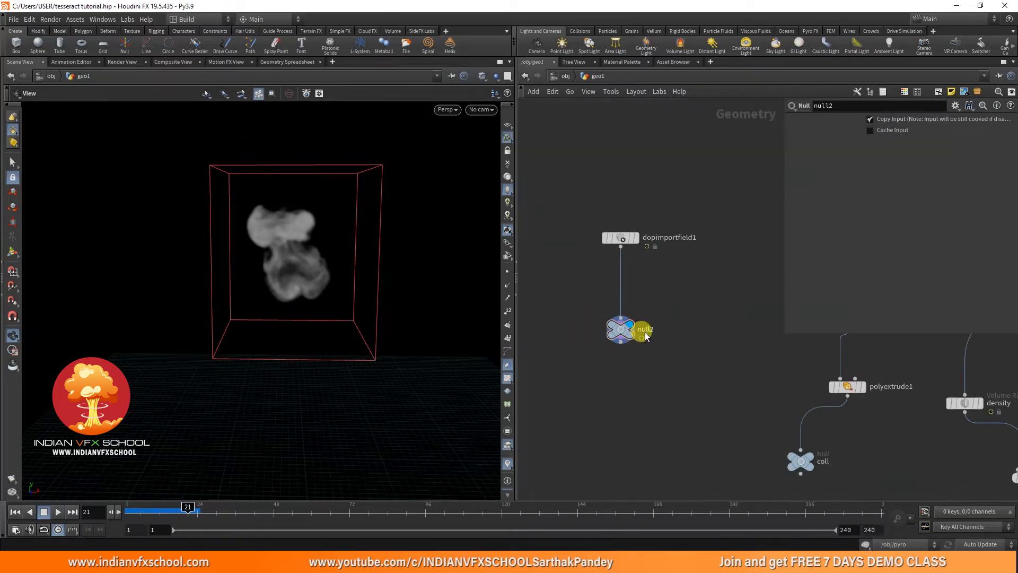
Rename the Null node below the DOP Import Fields node as vell
{"action": "scroll", "coordinate": [643, 329], "scroll_direction": "up", "scroll_amount": 4}
{"action": "double_click", "coordinate": [646, 331]}
{"action": "type", "text": "vel"}
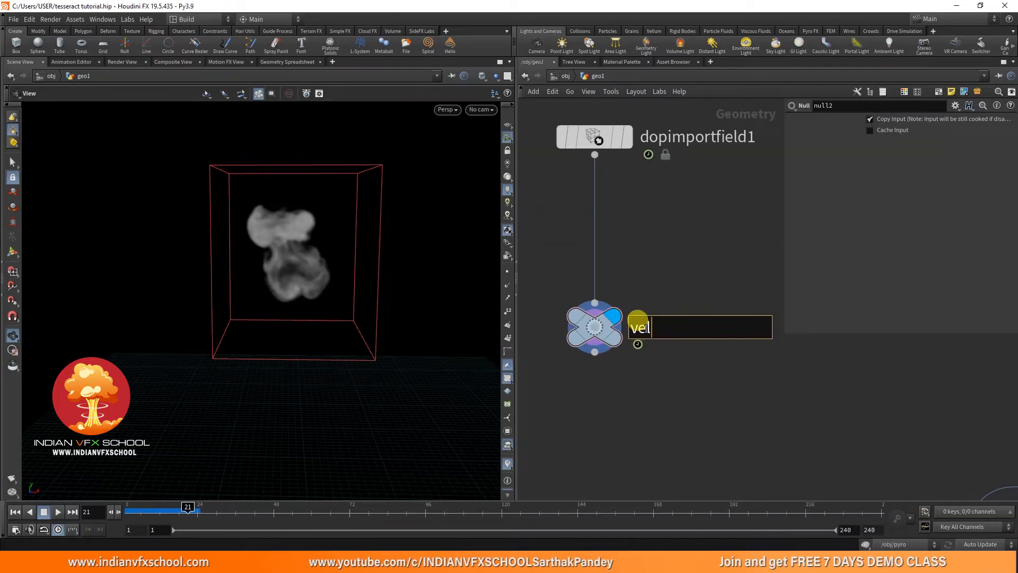
{"action": "type", "text": "l"}
{"action": "key", "text": "Return"}
{"action": "scroll", "coordinate": [618, 382], "scroll_direction": "down", "scroll_amount": 5}
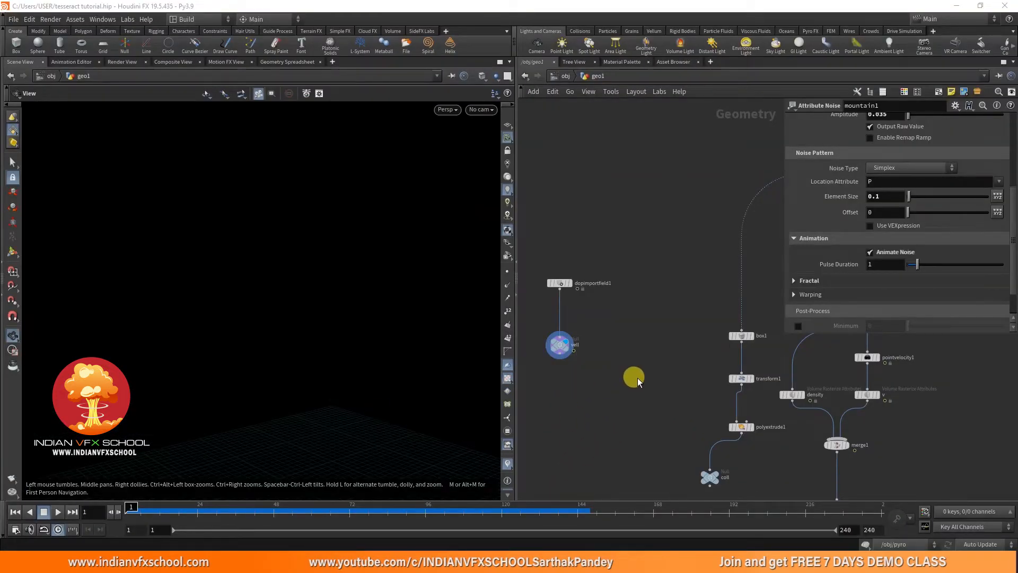
Display the mountain1 noise node below the sphere in the geometry network
{"action": "middle_click_drag", "start_coordinate": [634, 377], "coordinate": [504, 380]}
{"action": "middle_click_drag", "start_coordinate": [707, 205], "coordinate": [649, 286]}
{"action": "scroll", "coordinate": [618, 253], "scroll_direction": "up", "scroll_amount": 3}
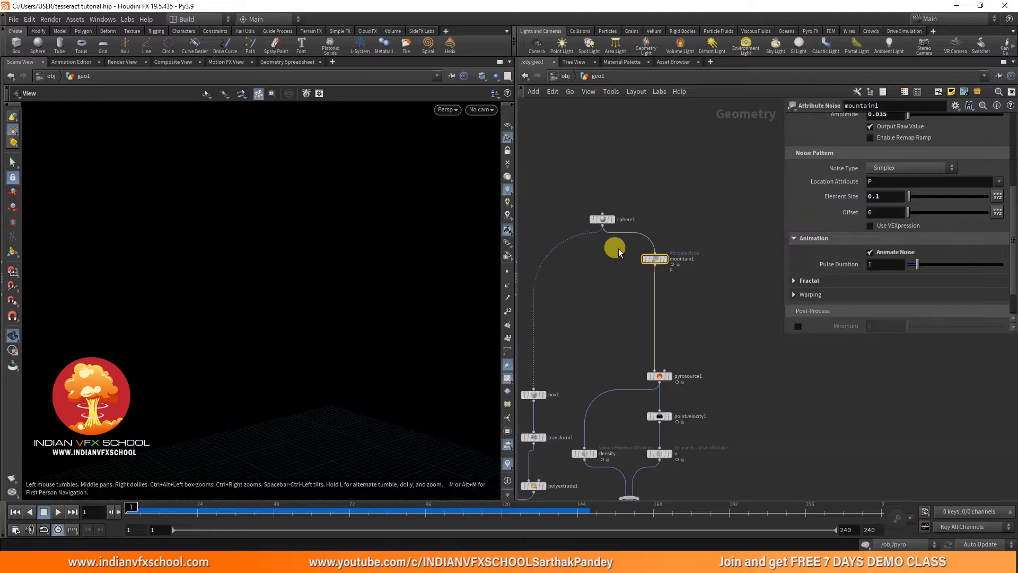
{"action": "left_click", "coordinate": [702, 269]}
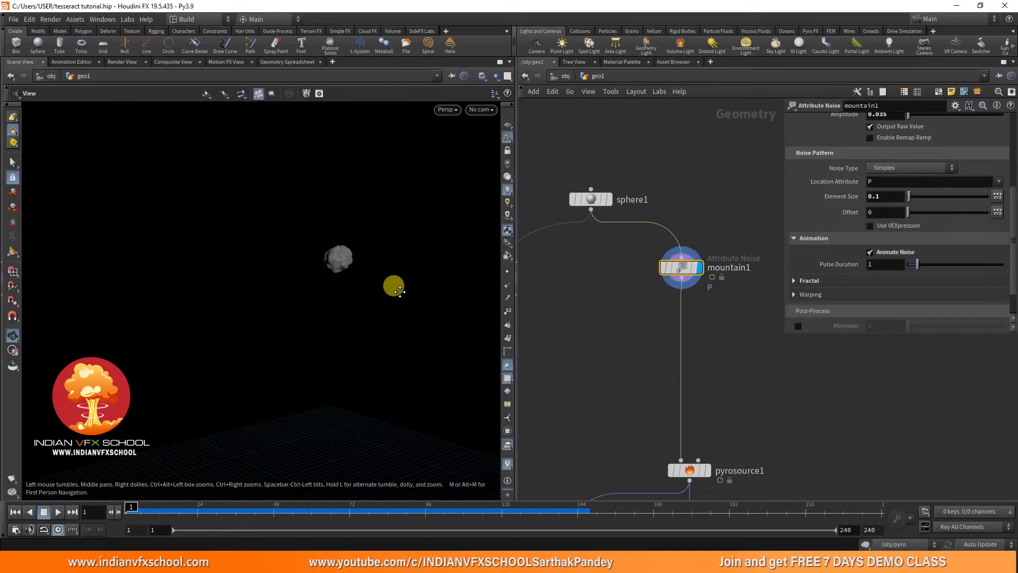
{"action": "middle_click_drag", "start_coordinate": [398, 288], "coordinate": [365, 279]}
Connect a Null node to mountain1's output, display it and rename it as emitter
{"action": "scroll", "coordinate": [714, 335], "scroll_direction": "down", "scroll_amount": 3}
{"action": "scroll", "coordinate": [653, 332], "scroll_direction": "up", "scroll_amount": 1}
{"action": "middle_click_drag", "start_coordinate": [711, 324], "coordinate": [634, 320]}
{"action": "scroll", "coordinate": [666, 334], "scroll_direction": "up", "scroll_amount": 1}
{"action": "left_click", "coordinate": [697, 354]}
{"action": "key", "text": "Tab"}
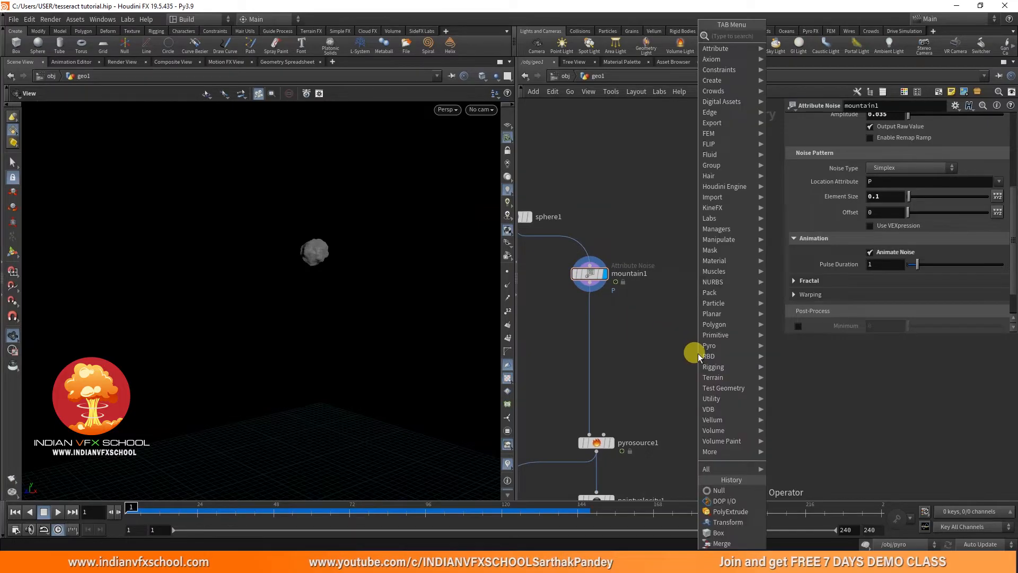
{"action": "type", "text": "nul"}
{"action": "key", "text": "Return"}
{"action": "left_click_drag", "start_coordinate": [590, 282], "coordinate": [696, 343]}
{"action": "double_click", "coordinate": [722, 352]}
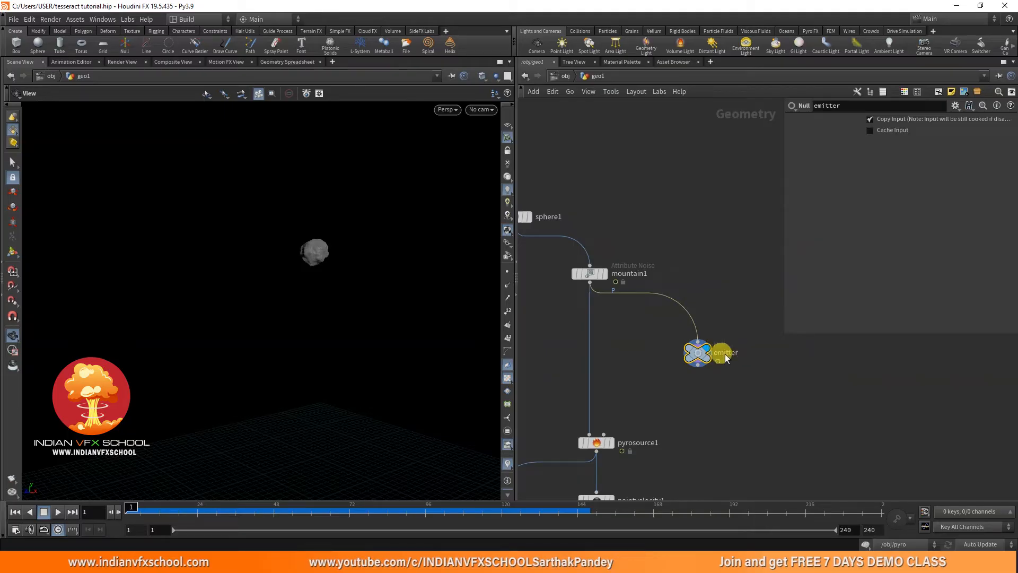
Copy the emitter node and create a DOP Network named particles at object level
{"action": "key", "text": "ctrl+c"}
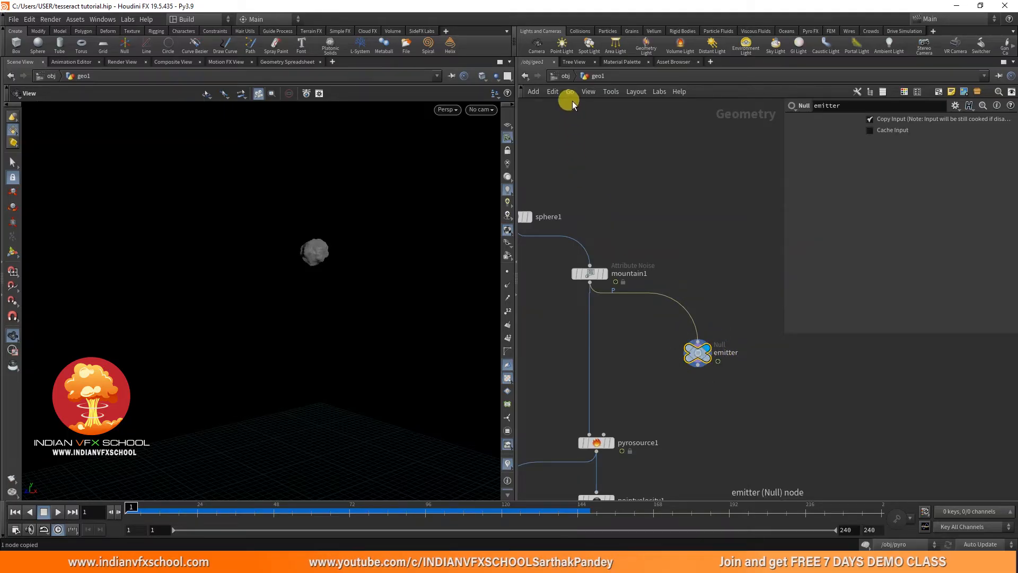
{"action": "left_click", "coordinate": [565, 76]}
{"action": "mouse_move", "coordinate": [602, 327]}
{"action": "middle_mouse_down"}
{"action": "mouse_move", "coordinate": [631, 308]}
{"action": "mouse_move", "coordinate": [623, 326]}
{"action": "middle_mouse_up"}
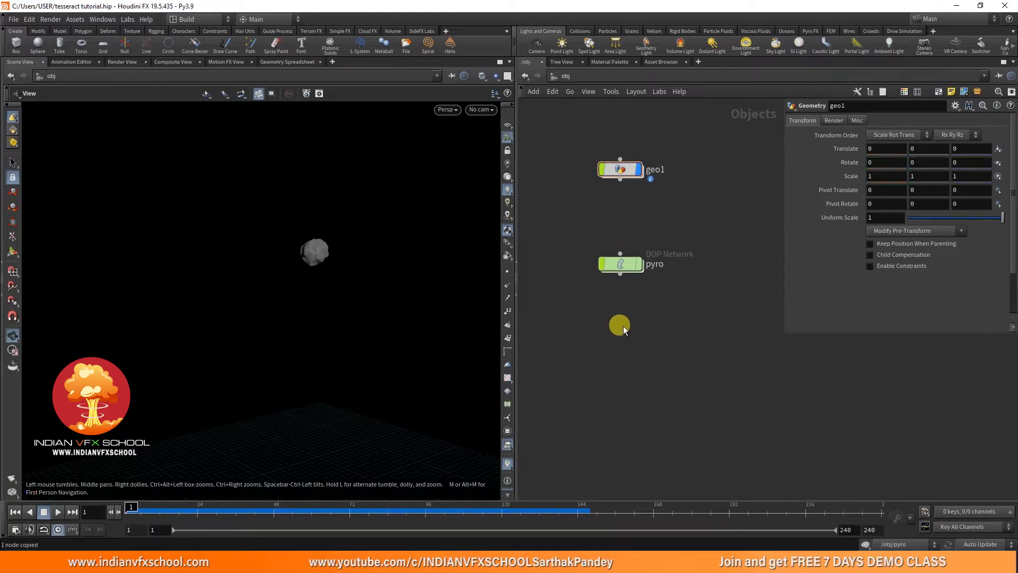
{"action": "key", "text": "Tab"}
{"action": "type", "text": "dop"}
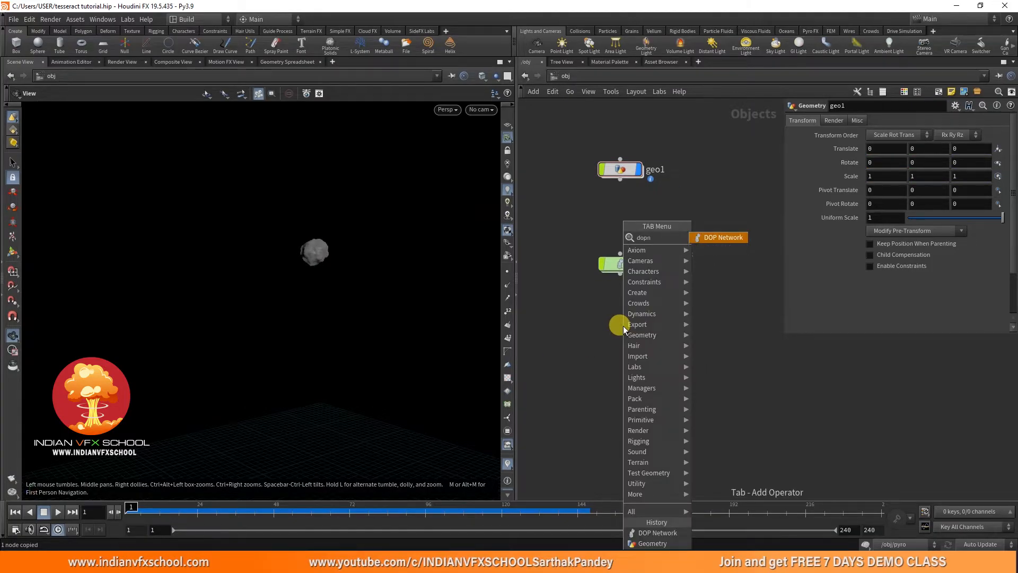
{"action": "key", "text": "Return"}
{"action": "left_click", "coordinate": [623, 326]}
{"action": "double_click", "coordinate": [651, 326]}
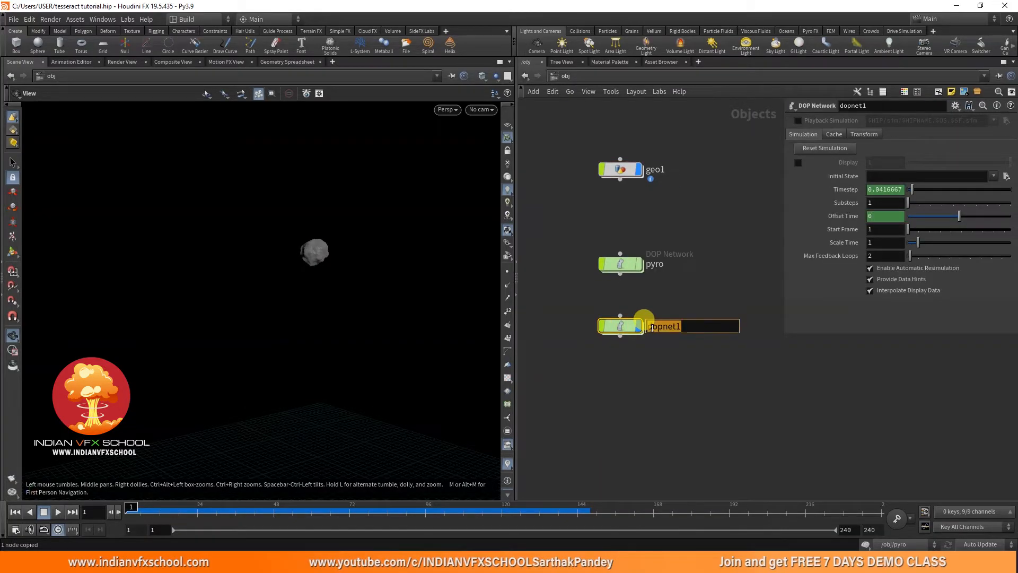
{"action": "type", "text": "particles"}
{"action": "key", "text": "Return"}
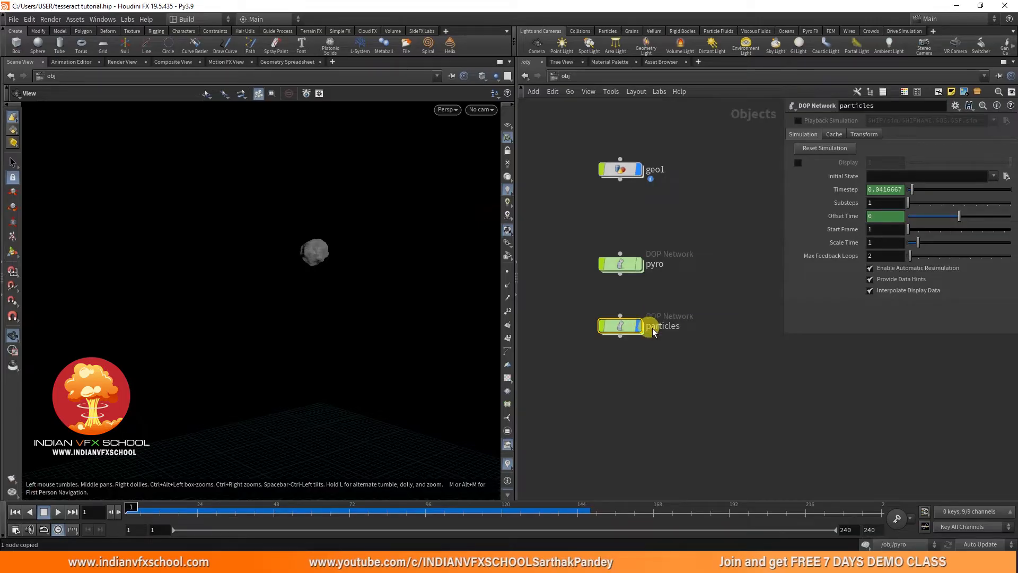
Add a POP Solver node inside the particles network
{"action": "key", "text": "i"}
{"action": "key", "text": "Tab"}
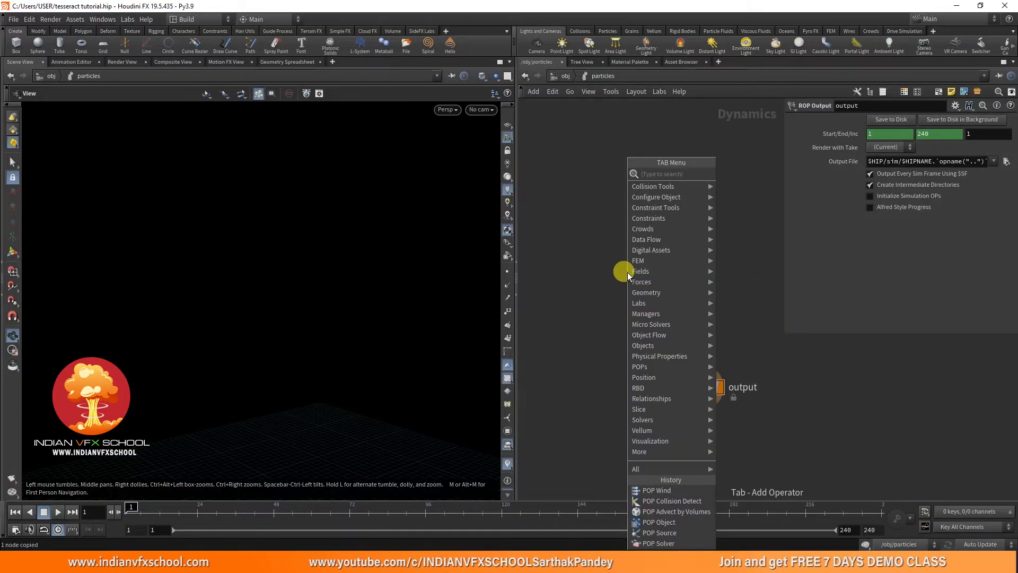
{"action": "type", "text": "popso"}
{"action": "key", "text": "Return"}
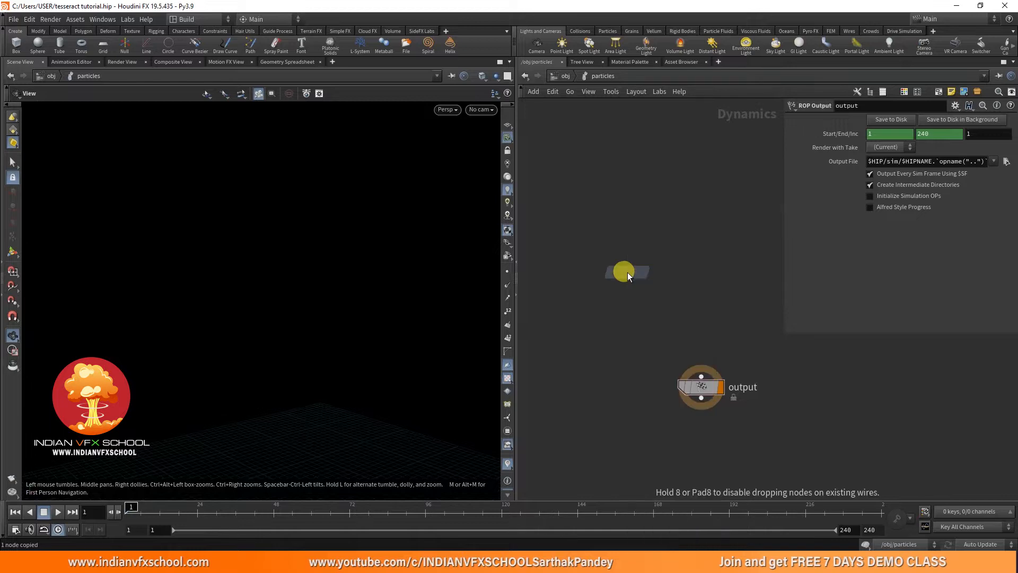
{"action": "left_click", "coordinate": [628, 272]}
Add a POP Source node above the POP Solver
{"action": "key", "text": "Tab"}
{"action": "type", "text": "popsu"}
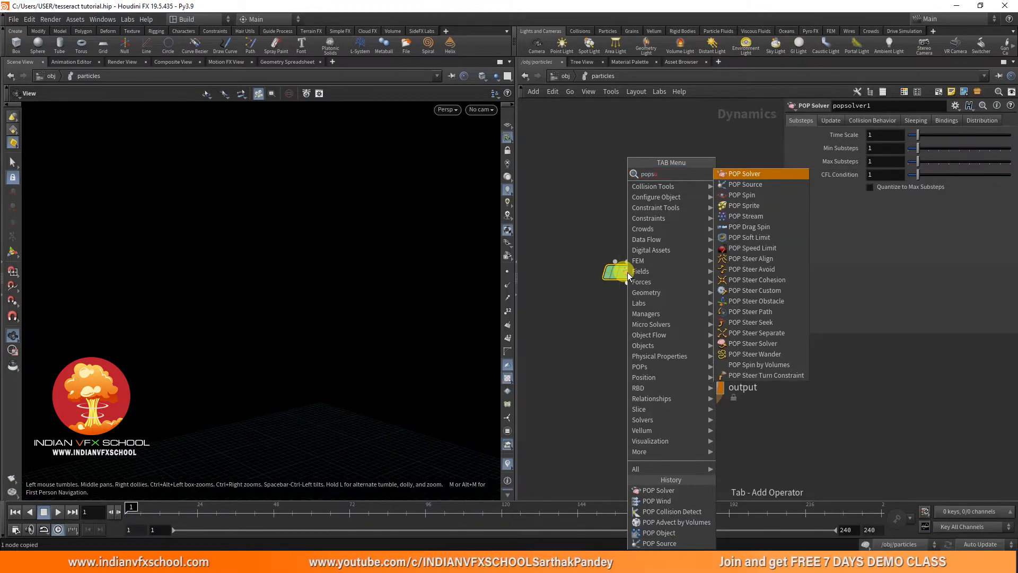
{"action": "left_click", "coordinate": [739, 185]}
{"action": "left_click", "coordinate": [653, 206]}
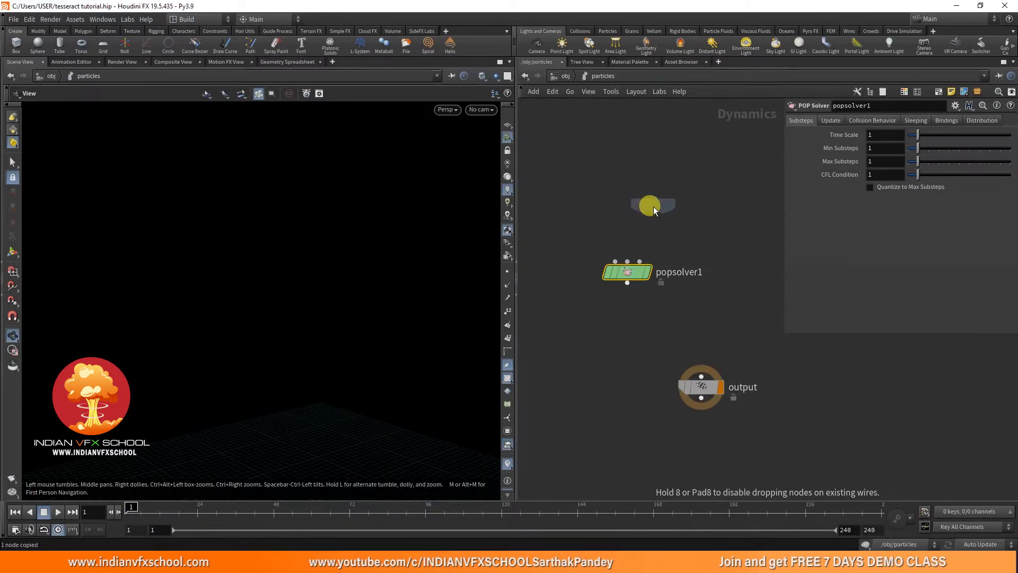
Add a POP Object, then wire it and the POP Source into the POP Solver, and the solver into the output
{"action": "key", "text": "Tab"}
{"action": "type", "text": "popobj"}
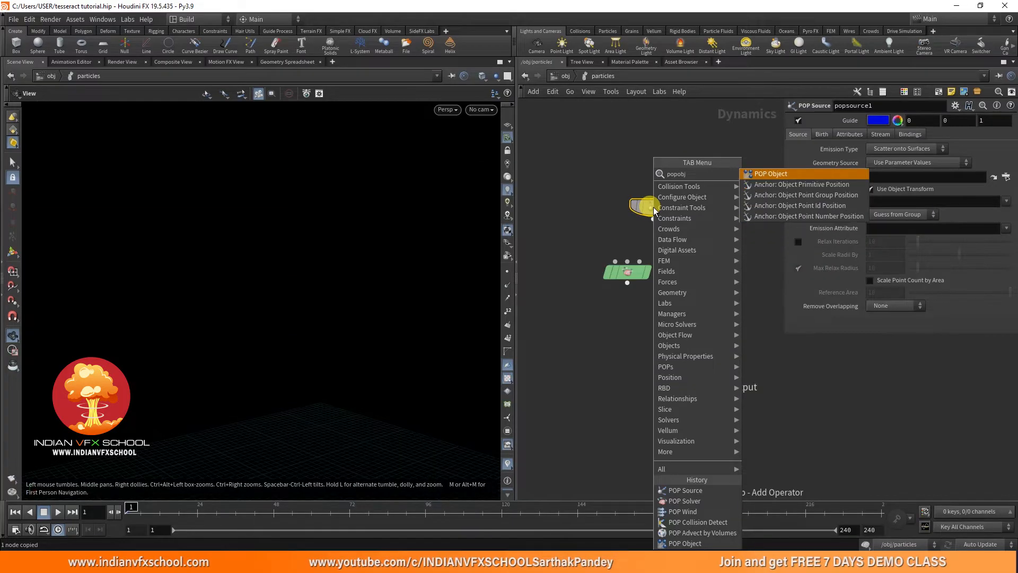
{"action": "key", "text": "Return"}
{"action": "left_click_drag", "start_coordinate": [653, 207], "coordinate": [701, 376]}
{"action": "left_click_drag", "start_coordinate": [628, 275], "coordinate": [695, 288]}
{"action": "middle_click_drag", "start_coordinate": [720, 266], "coordinate": [679, 311]}
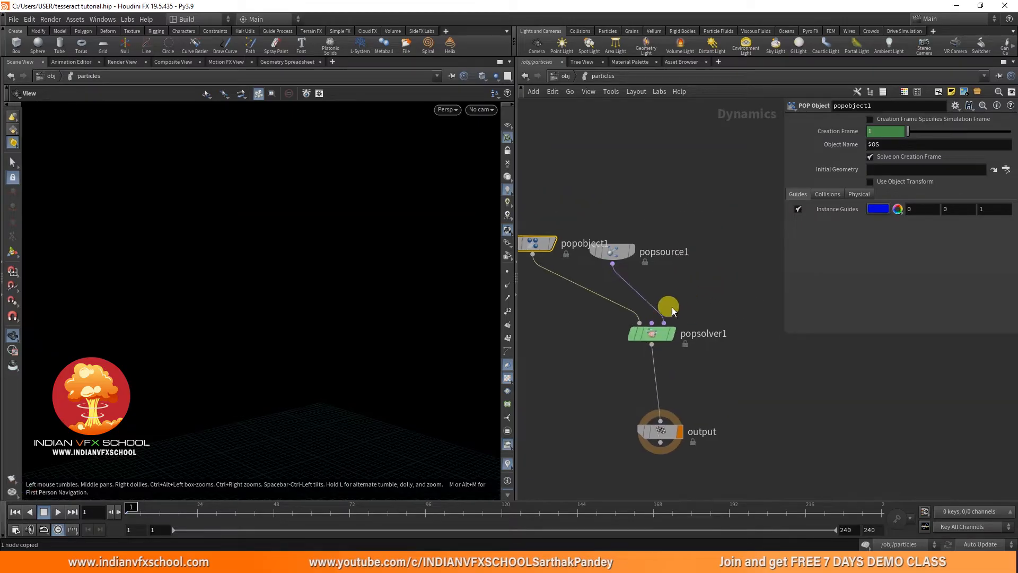
{"action": "middle_click_drag", "start_coordinate": [625, 225], "coordinate": [584, 247]}
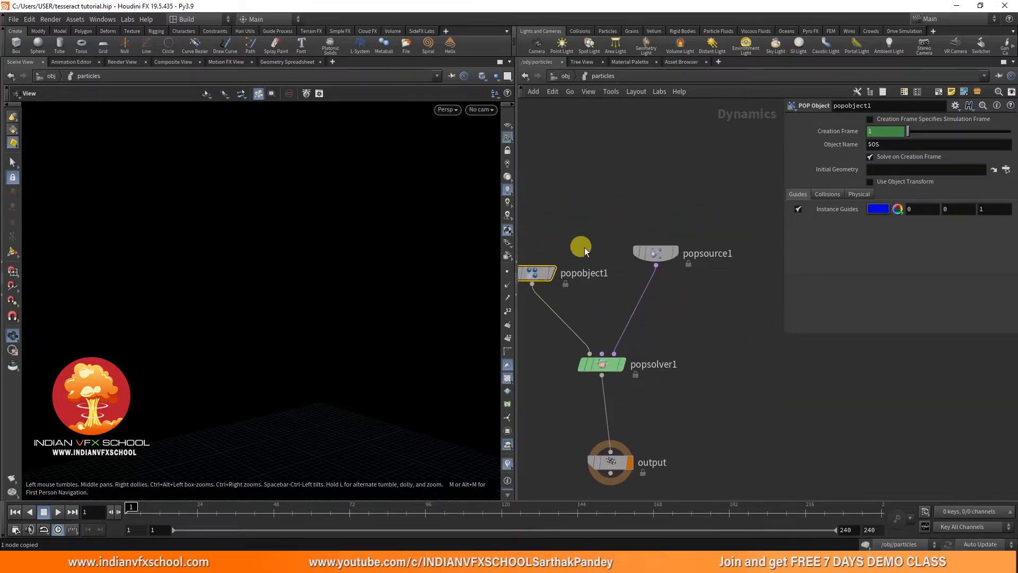
Set the POP Source's SOP to /obj/geo1/emitter
{"action": "middle_click_drag", "start_coordinate": [669, 327], "coordinate": [656, 373]}
{"action": "scroll", "coordinate": [631, 324], "scroll_direction": "up", "scroll_amount": 3}
{"action": "left_click", "coordinate": [638, 297]}
{"action": "middle_click_drag", "start_coordinate": [654, 223], "coordinate": [618, 233]}
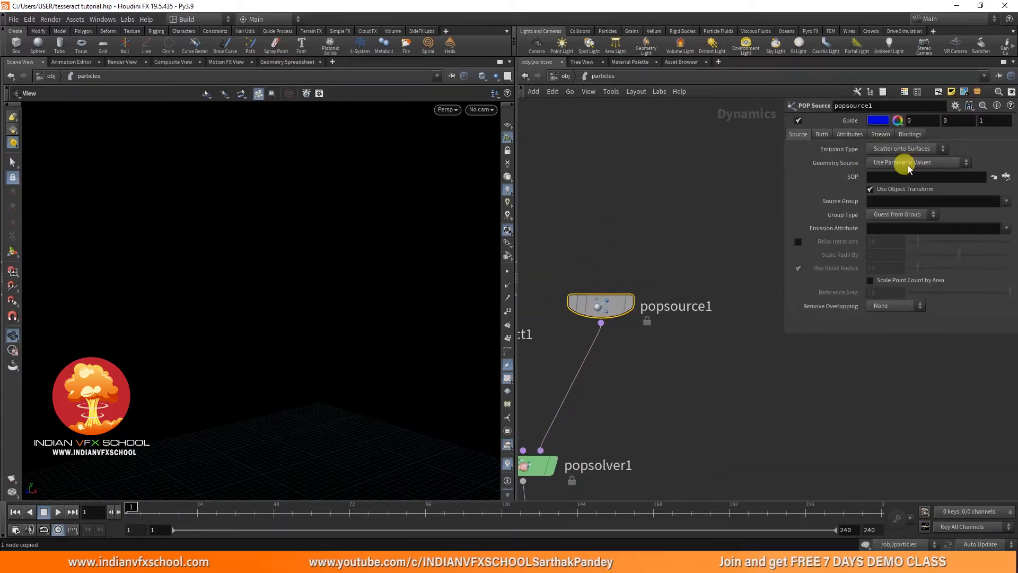
{"action": "key", "text": "Return"}
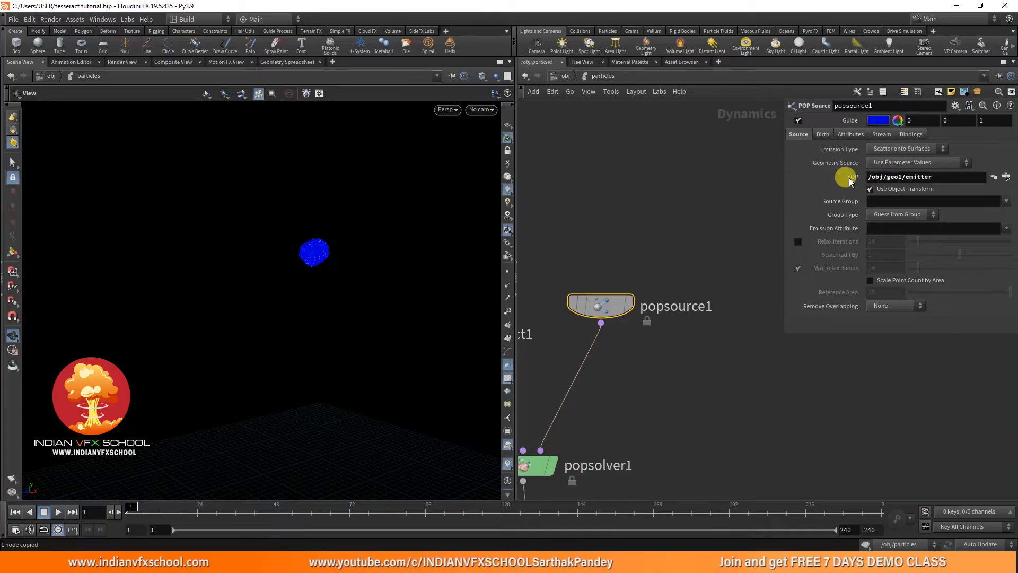
Scrub the timeline to preview the emission and turn off the POP Source's guide
{"action": "right_click_drag", "start_coordinate": [307, 254], "coordinate": [343, 139]}
{"action": "mouse_move", "coordinate": [125, 507]}
{"action": "left_mouse_down"}
{"action": "mouse_move", "coordinate": [227, 506]}
{"action": "mouse_move", "coordinate": [131, 506]}
{"action": "left_mouse_up"}
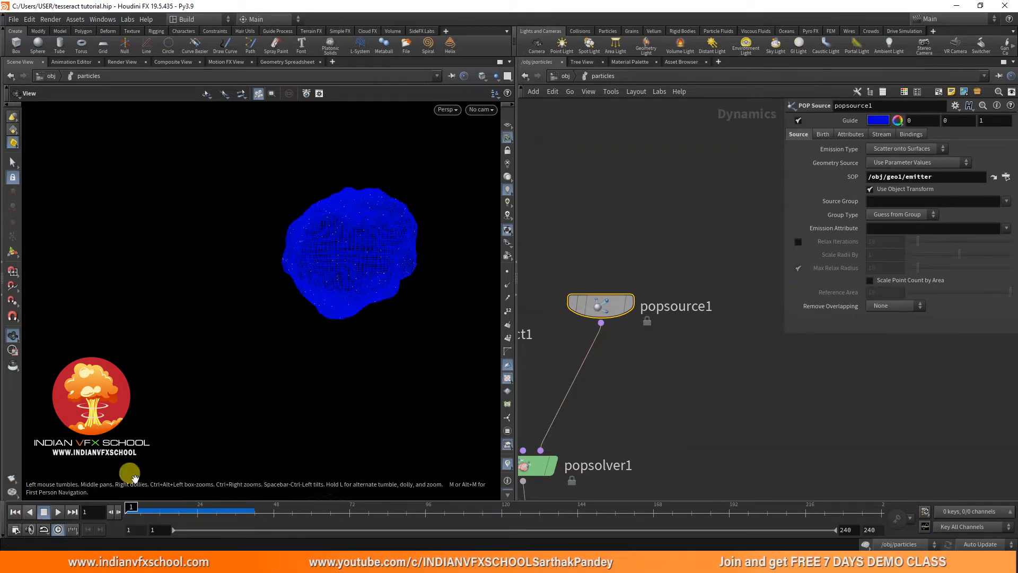
{"action": "left_click", "coordinate": [798, 121]}
Set the POP Source's impulse count to 1, constant activation and birth rate to 0, and preview the emission
{"action": "left_click", "coordinate": [823, 135]}
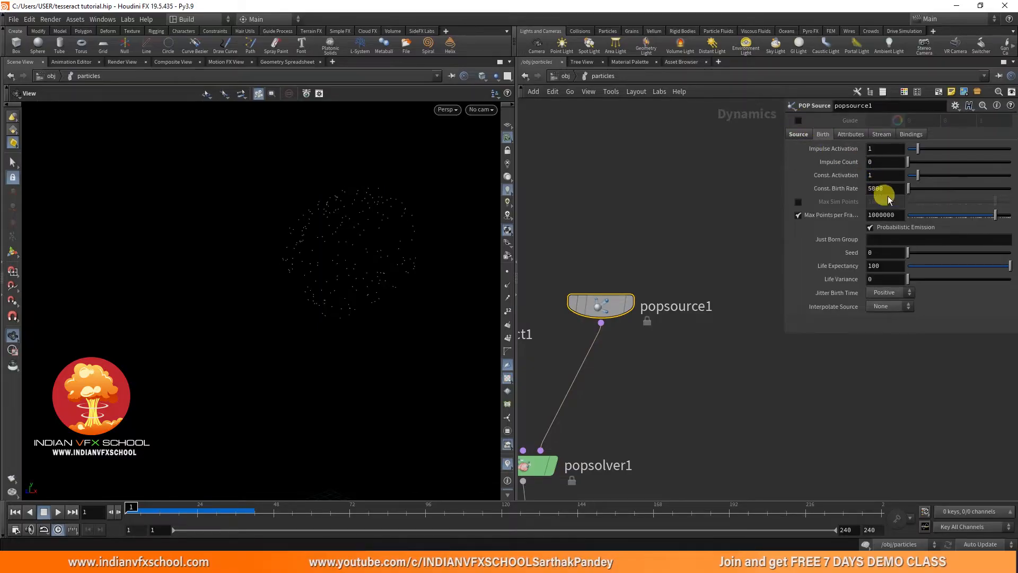
{"action": "type", "text": "0"}
{"action": "key", "text": "Return"}
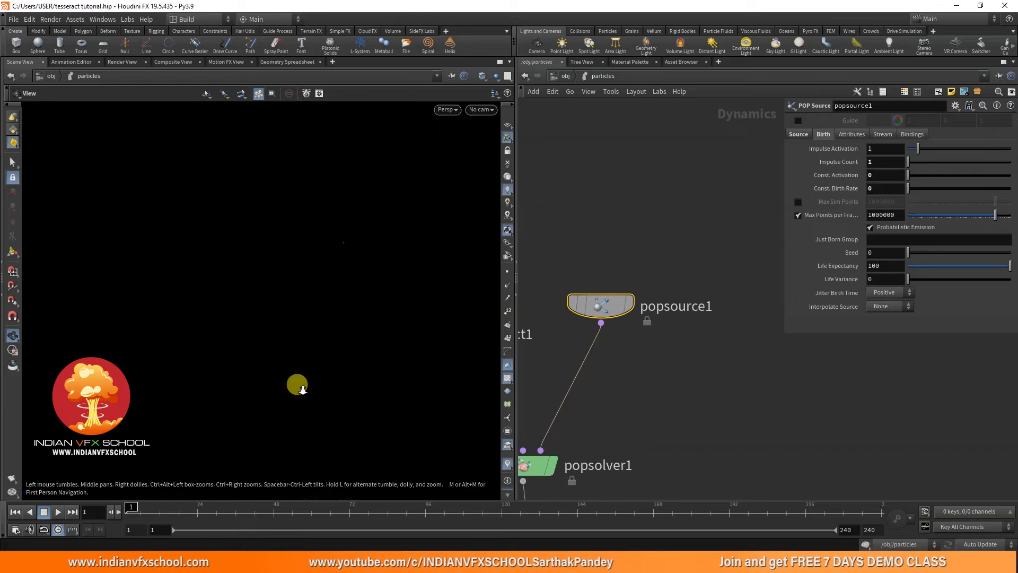
{"action": "middle_click_drag", "start_coordinate": [303, 381], "coordinate": [294, 347]}
{"action": "left_click_drag", "start_coordinate": [168, 507], "coordinate": [376, 493]}
{"action": "key", "text": "ctrl+Up"}
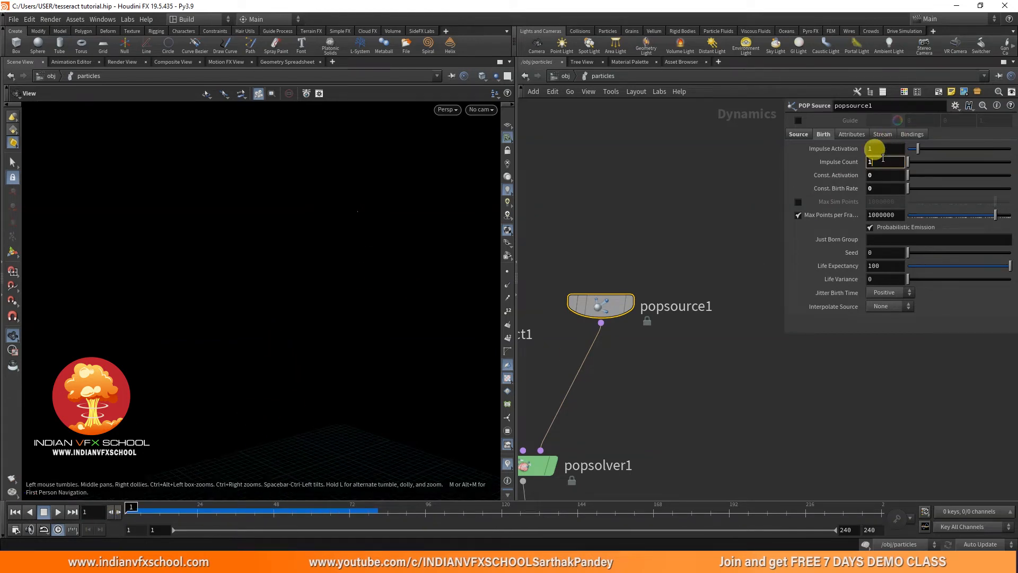
Set the POP Source's impulse count to 1000, scrub to frame 10 and check the node's point information
{"action": "key", "text": "Return"}
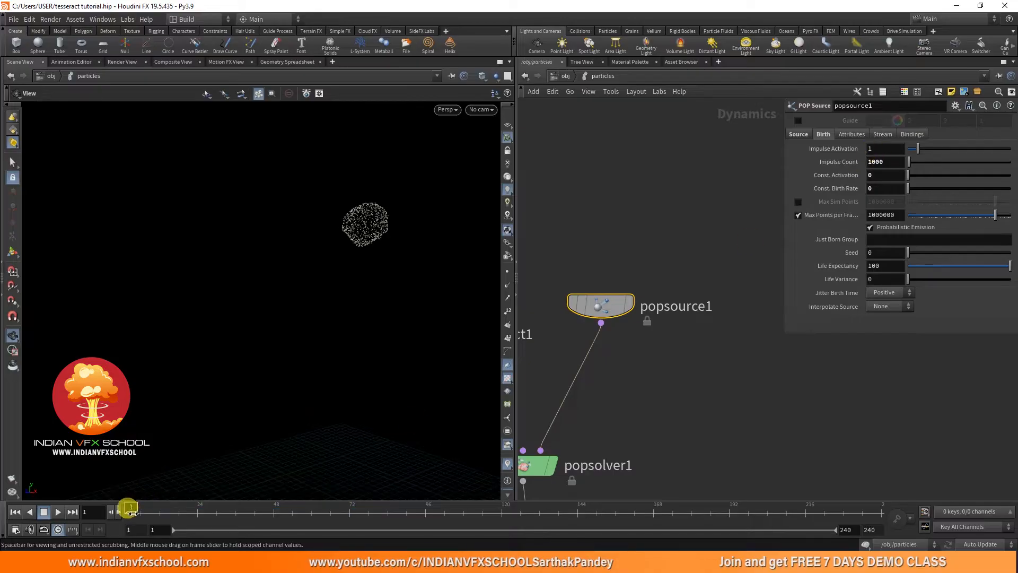
{"action": "left_click_drag", "start_coordinate": [128, 508], "coordinate": [152, 517]}
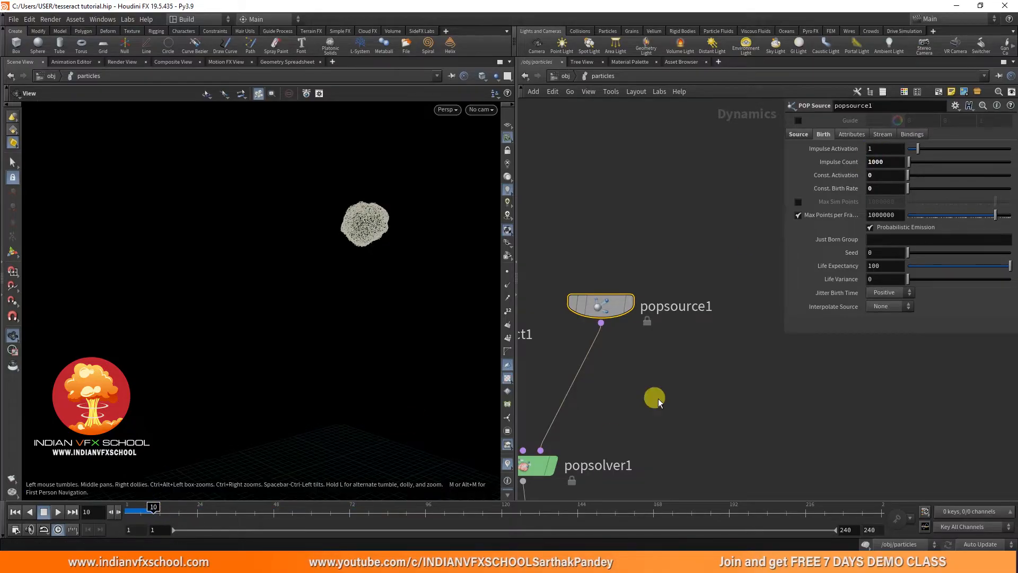
{"action": "middle_click_drag", "start_coordinate": [611, 303], "coordinate": [680, 310]}
{"action": "left_click", "coordinate": [619, 310]}
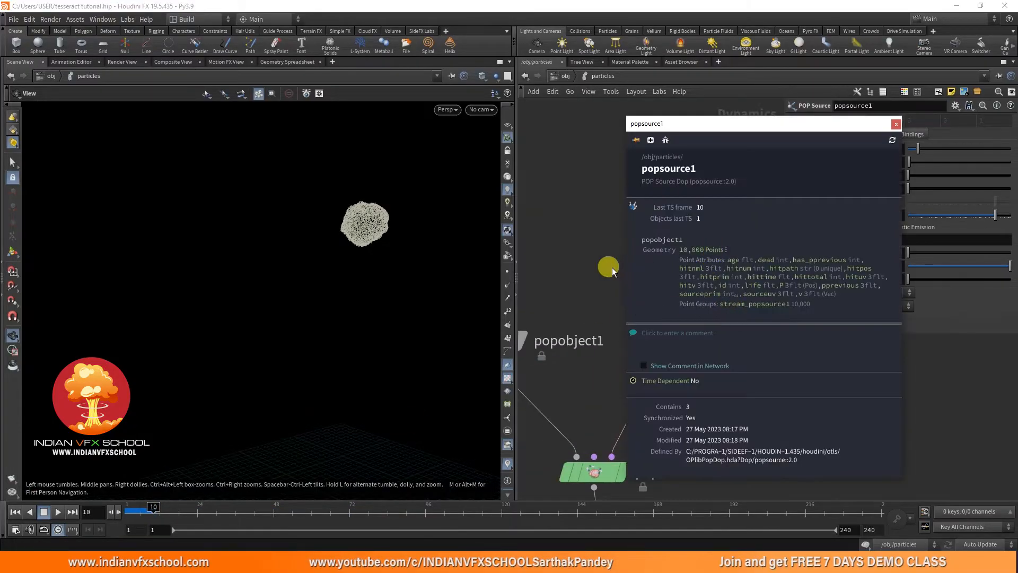
{"action": "left_click_drag", "start_coordinate": [440, 307], "coordinate": [356, 368]}
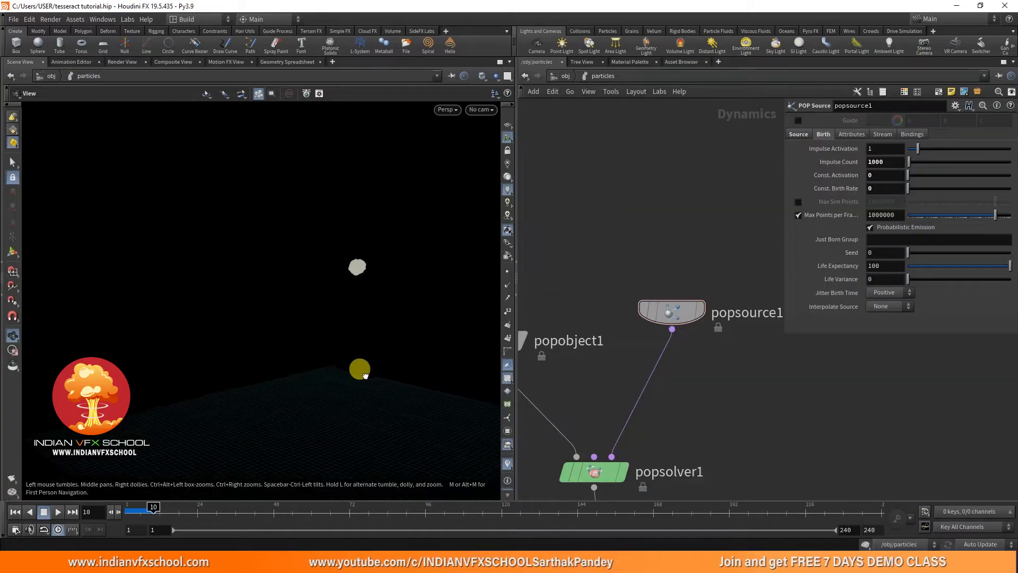
{"action": "middle_click_drag", "start_coordinate": [601, 275], "coordinate": [650, 244]}
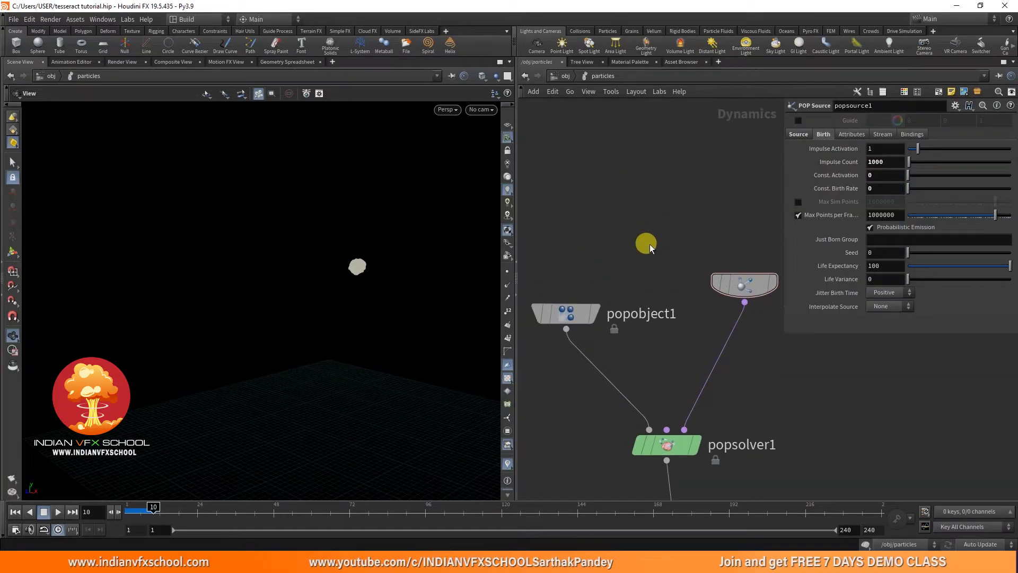
Return to the geo1 network, display the vell node and copy it
{"action": "left_click", "coordinate": [565, 77]}
{"action": "double_click", "coordinate": [622, 164]}
{"action": "middle_click_drag", "start_coordinate": [601, 249], "coordinate": [827, 148]}
{"action": "scroll", "coordinate": [648, 269], "scroll_direction": "down", "scroll_amount": 2}
{"action": "middle_click_drag", "start_coordinate": [648, 269], "coordinate": [828, 240]}
{"action": "scroll", "coordinate": [662, 321], "scroll_direction": "up", "scroll_amount": 5}
{"action": "left_click", "coordinate": [643, 329]}
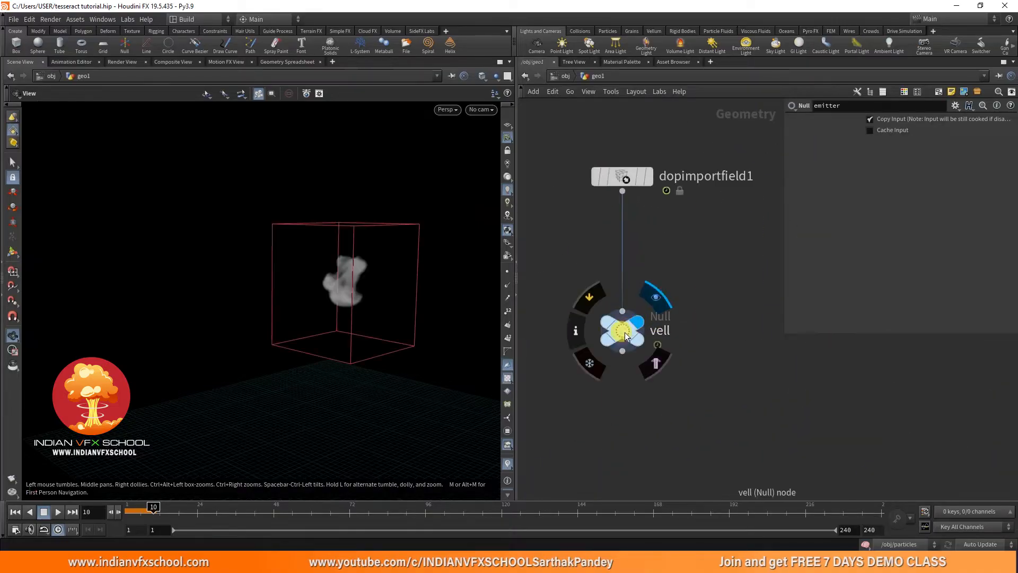
{"action": "key", "text": "ctrl+c"}
Go back into the particles network and add a POP Advect by Volumes node
{"action": "left_click", "coordinate": [566, 76]}
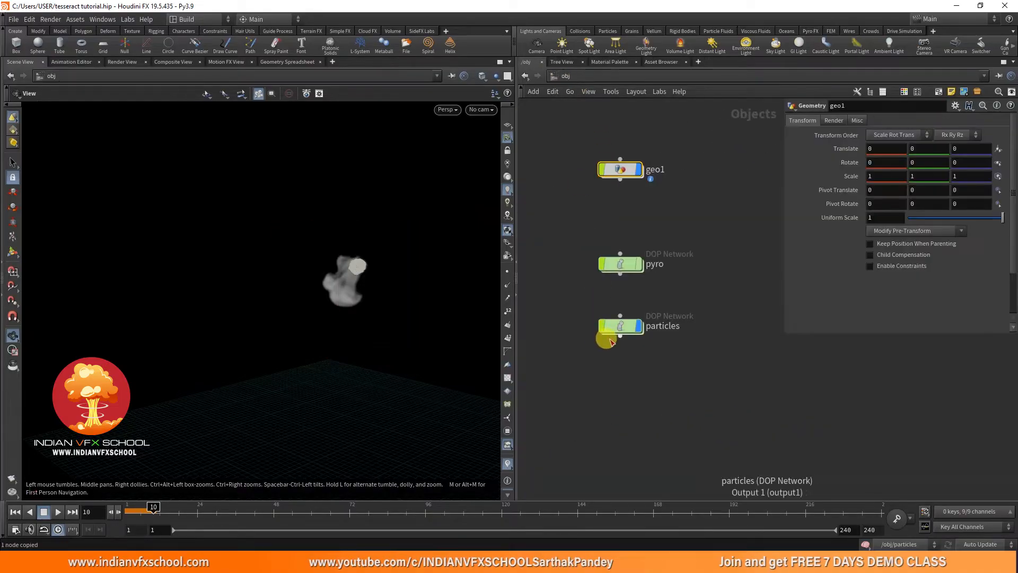
{"action": "double_click", "coordinate": [626, 325]}
{"action": "key", "text": "Tab"}
{"action": "type", "text": "popad"}
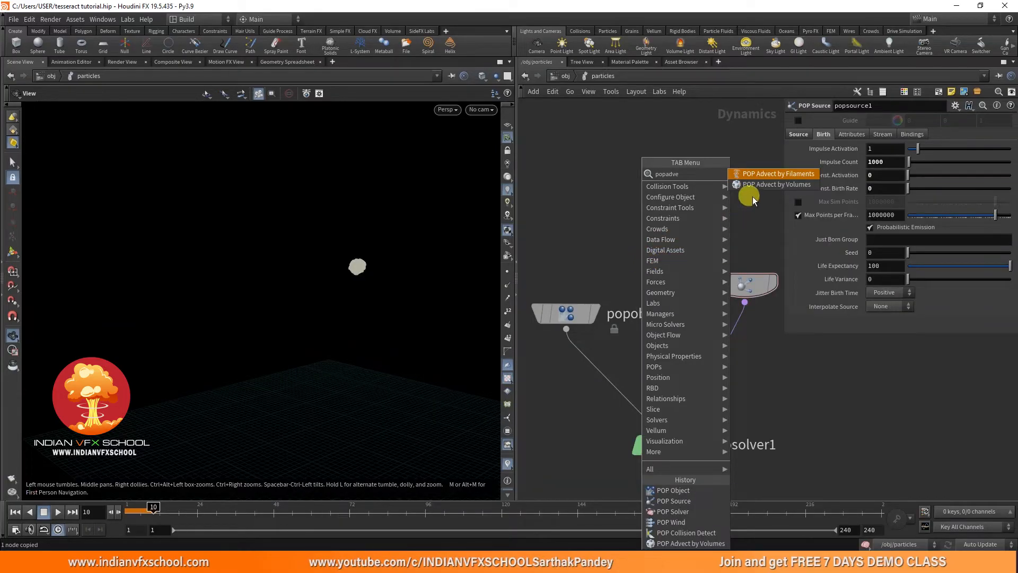
{"action": "left_click", "coordinate": [775, 184]}
{"action": "left_click", "coordinate": [663, 227]}
Connect POP Advect by Volumes to the POP Solver's middle input and space out the surrounding nodes
{"action": "left_click_drag", "start_coordinate": [662, 229], "coordinate": [660, 403]}
{"action": "scroll", "coordinate": [661, 352], "scroll_direction": "down", "scroll_amount": 3}
{"action": "key", "text": "shift+s"}
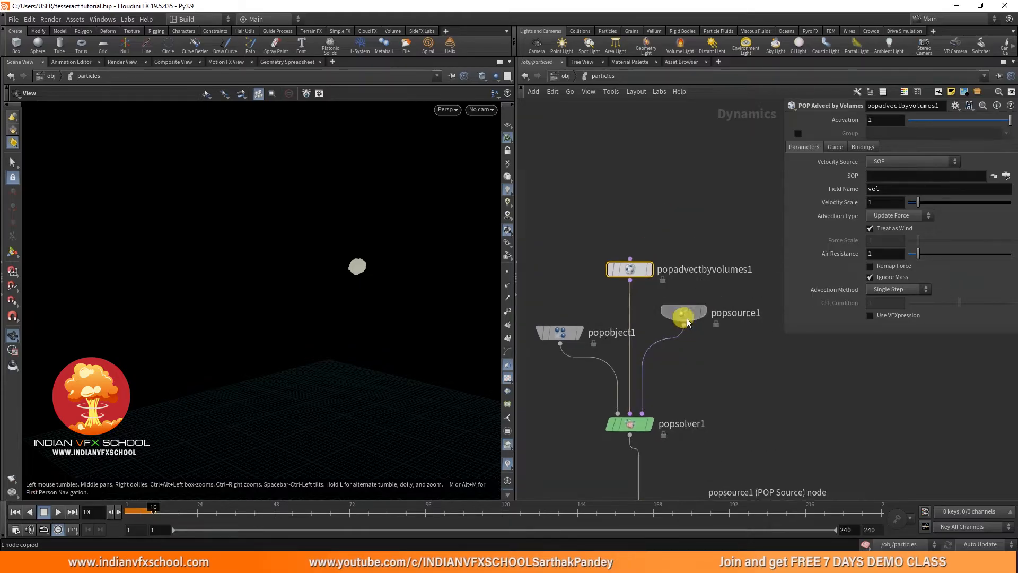
{"action": "left_click_drag", "start_coordinate": [685, 317], "coordinate": [737, 389]}
{"action": "middle_click_drag", "start_coordinate": [687, 344], "coordinate": [762, 353]}
{"action": "left_click_drag", "start_coordinate": [645, 351], "coordinate": [600, 362]}
{"action": "middle_click_drag", "start_coordinate": [659, 182], "coordinate": [583, 208]}
Return the timeline to frame 1 and set the POP Advect by Volumes node's SOP to /obj/geo1/vell
{"action": "left_click_drag", "start_coordinate": [136, 510], "coordinate": [125, 507]}
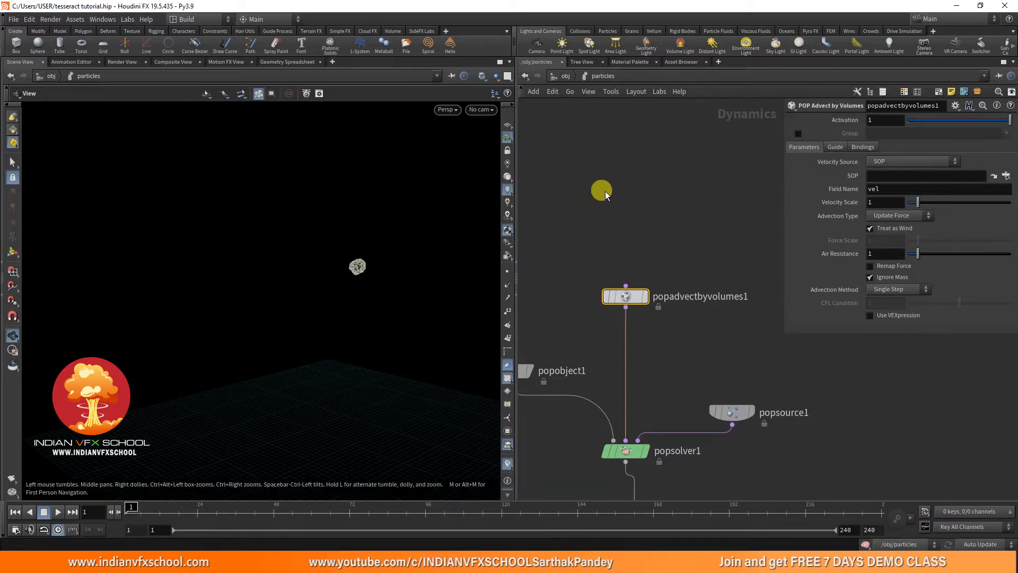
{"action": "scroll", "coordinate": [653, 230], "scroll_direction": "up", "scroll_amount": 2}
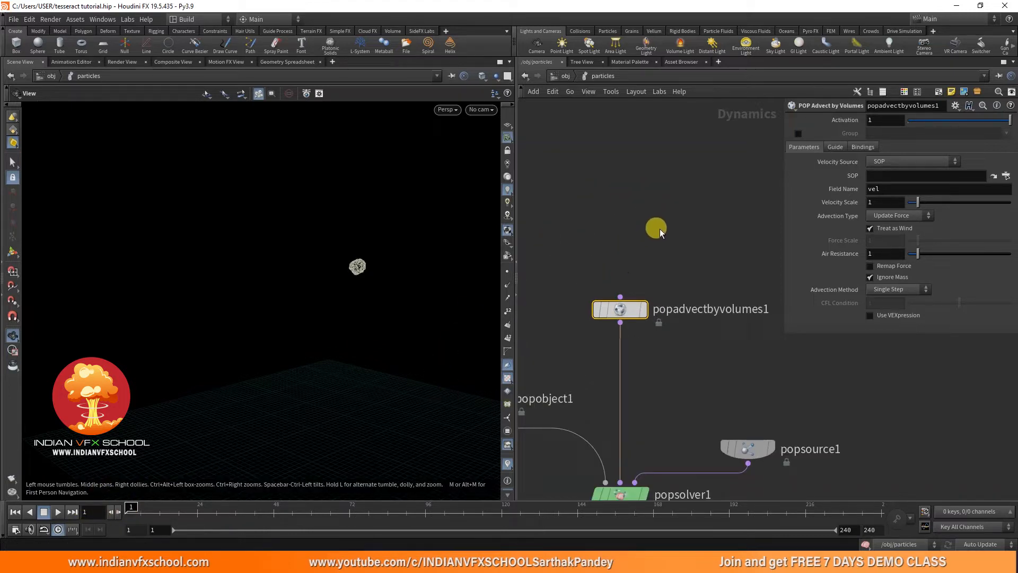
{"action": "middle_click_drag", "start_coordinate": [660, 228], "coordinate": [661, 200]}
{"action": "scroll", "coordinate": [607, 281], "scroll_direction": "up", "scroll_amount": 2}
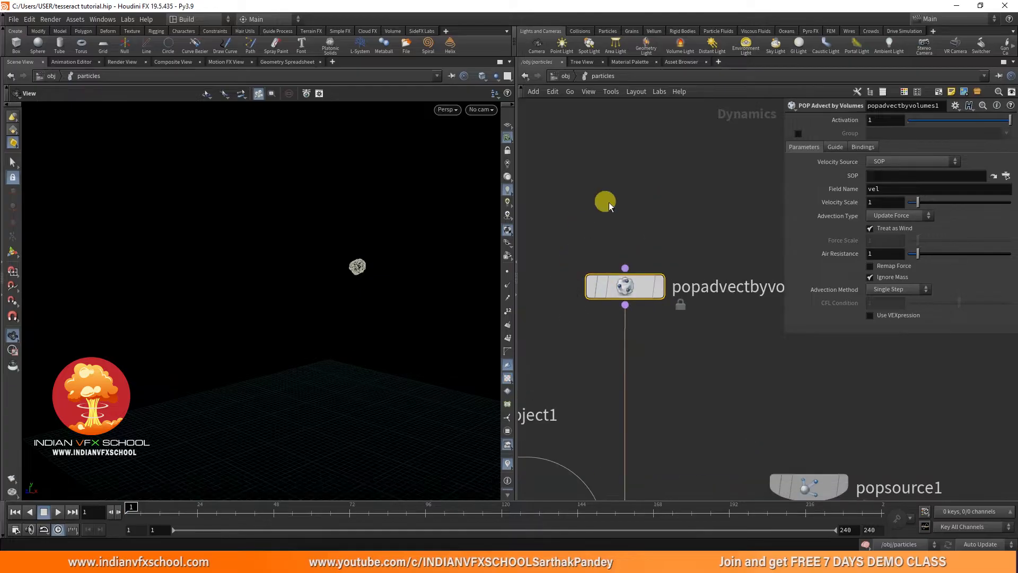
{"action": "middle_click_drag", "start_coordinate": [585, 229], "coordinate": [566, 244]}
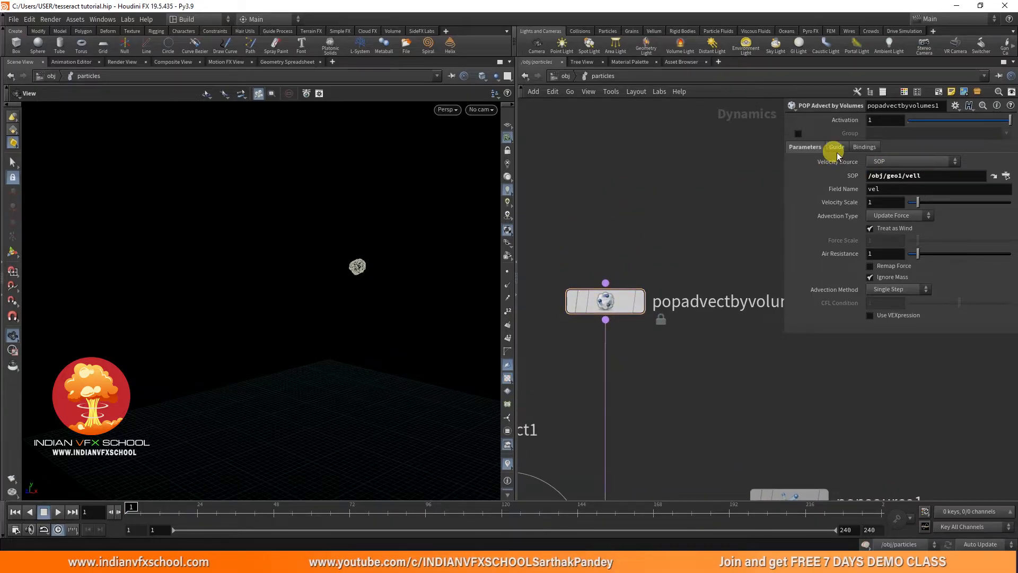
Show the POP Advect by Volumes guide to examine the velocity field, then hide it again
{"action": "left_click", "coordinate": [836, 148]}
{"action": "left_click_drag", "start_coordinate": [423, 301], "coordinate": [344, 252]}
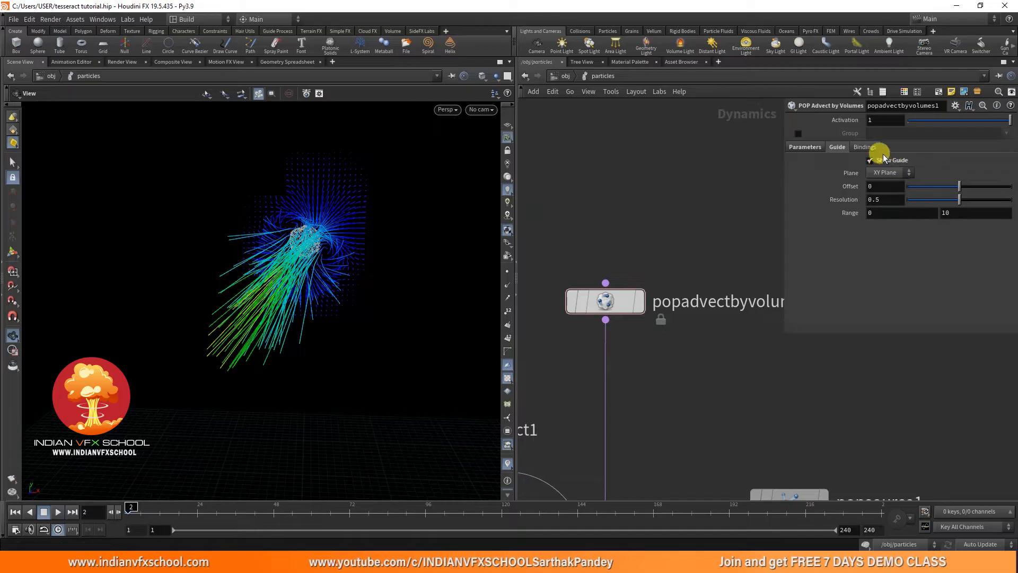
{"action": "left_click", "coordinate": [871, 160]}
{"action": "left_click", "coordinate": [807, 151]}
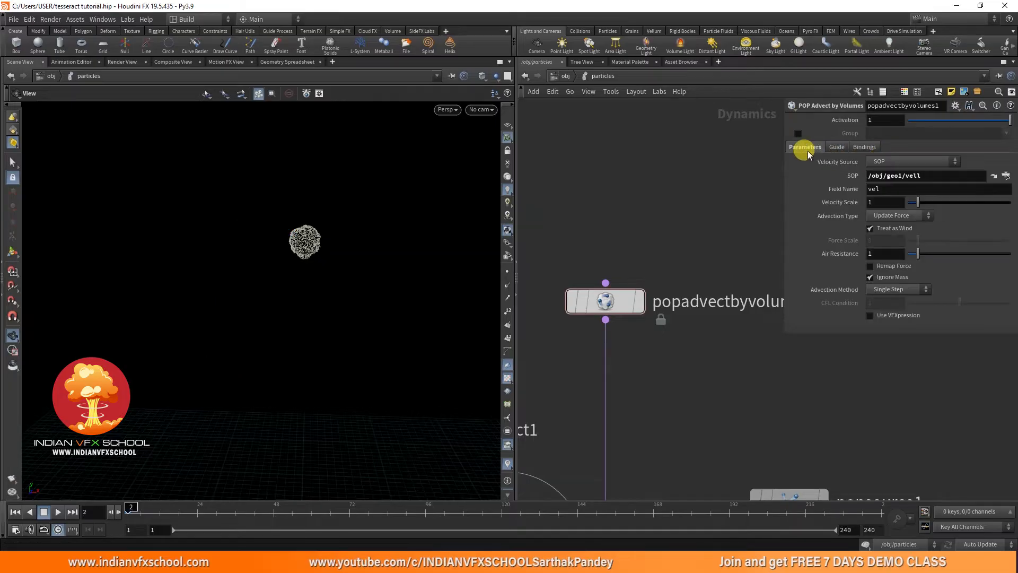
Turn off Treat as Wind on the POP Advect by Volumes node, preview the simulation and return to frame 1
{"action": "left_click", "coordinate": [872, 228]}
{"action": "left_click_drag", "start_coordinate": [297, 395], "coordinate": [194, 453]}
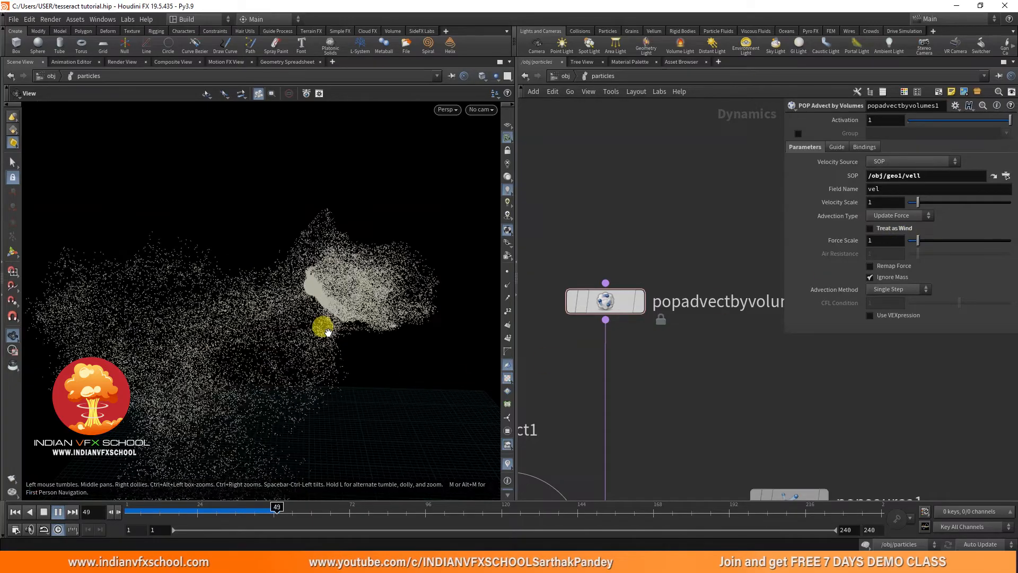
{"action": "left_click", "coordinate": [42, 512]}
{"action": "right_click_drag", "start_coordinate": [259, 300], "coordinate": [220, 370]}
{"action": "left_click_drag", "start_coordinate": [225, 376], "coordinate": [223, 445]}
{"action": "left_click_drag", "start_coordinate": [167, 511], "coordinate": [131, 511]}
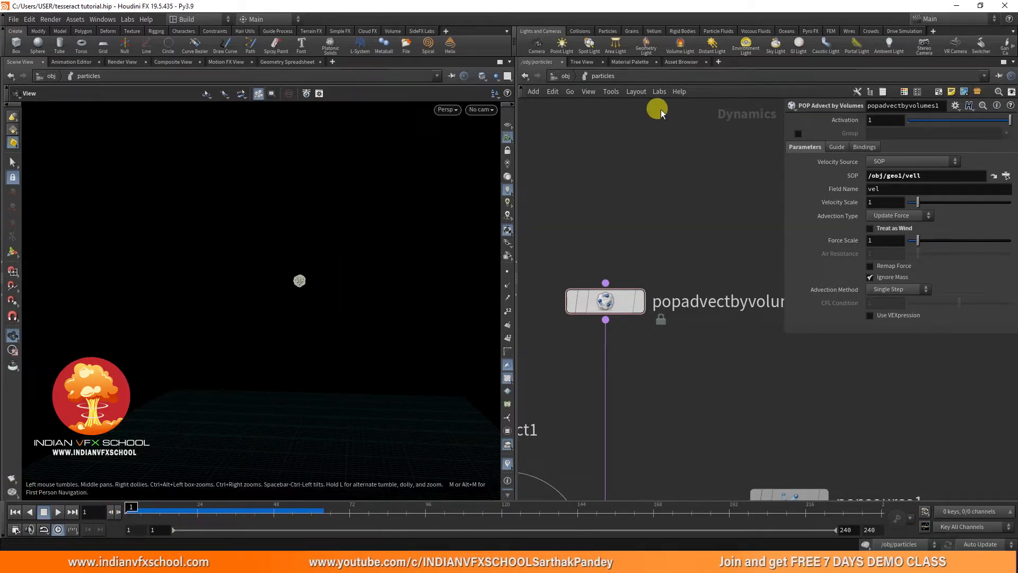
Go into the pyro network and copy its static object and merge nodes
{"action": "left_click", "coordinate": [566, 78]}
{"action": "double_click", "coordinate": [622, 331]}
{"action": "scroll", "coordinate": [585, 365], "scroll_direction": "down", "scroll_amount": 5}
{"action": "middle_click_drag", "start_coordinate": [582, 369], "coordinate": [653, 234]}
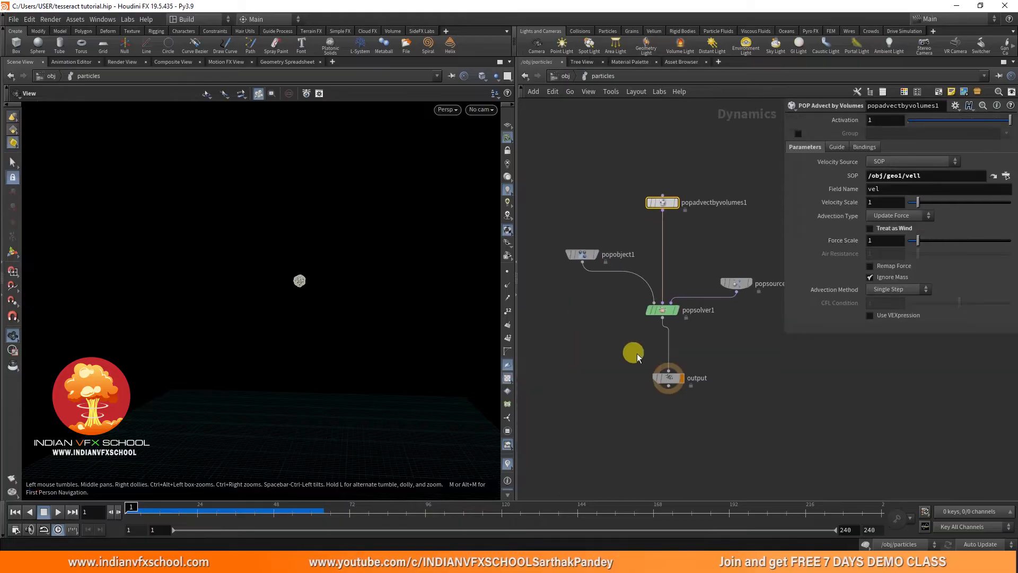
{"action": "left_click", "coordinate": [565, 77]}
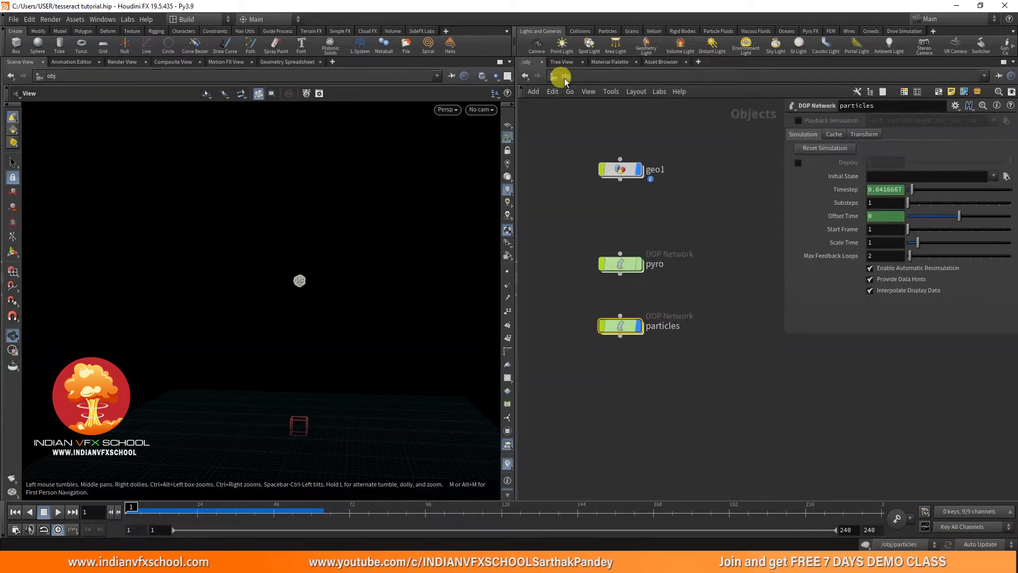
{"action": "double_click", "coordinate": [622, 262]}
{"action": "left_click_drag", "start_coordinate": [562, 394], "coordinate": [768, 263]}
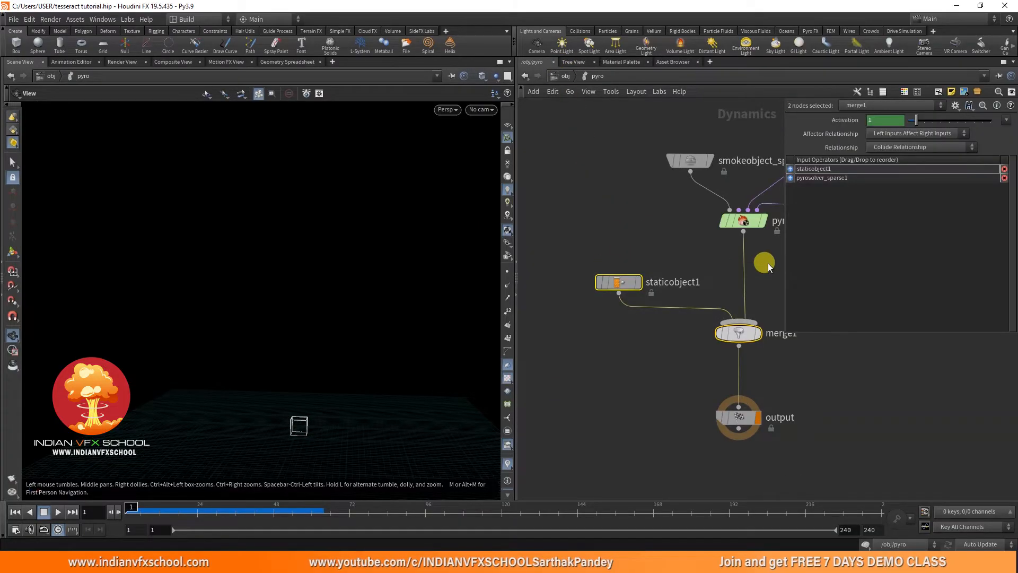
{"action": "key", "text": "ctrl+c"}
Return to the particles network and paste the copied static object and merge nodes
{"action": "left_click", "coordinate": [574, 74]}
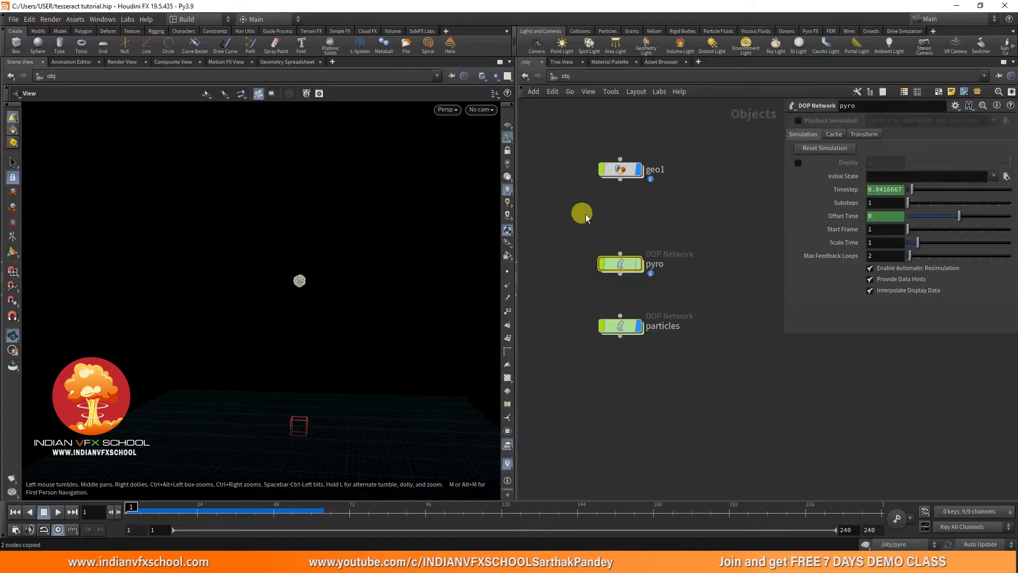
{"action": "double_click", "coordinate": [622, 265]}
{"action": "key", "text": "u"}
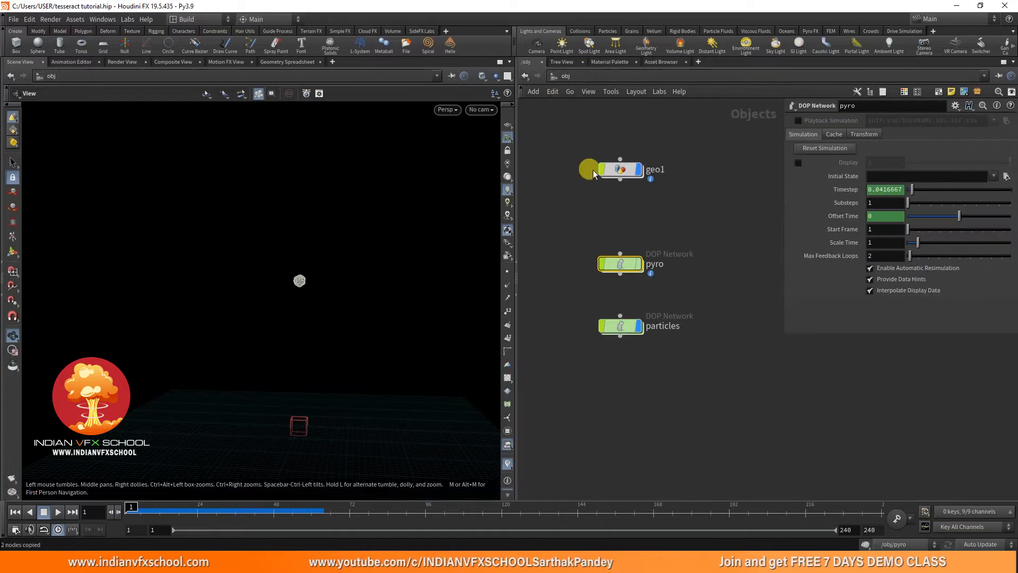
{"action": "double_click", "coordinate": [625, 327]}
{"action": "key", "text": "ctrl+v"}
Insert the pasted merge node between the POP Solver and output, and play the simulation to check the collisions
{"action": "left_click", "coordinate": [658, 329]}
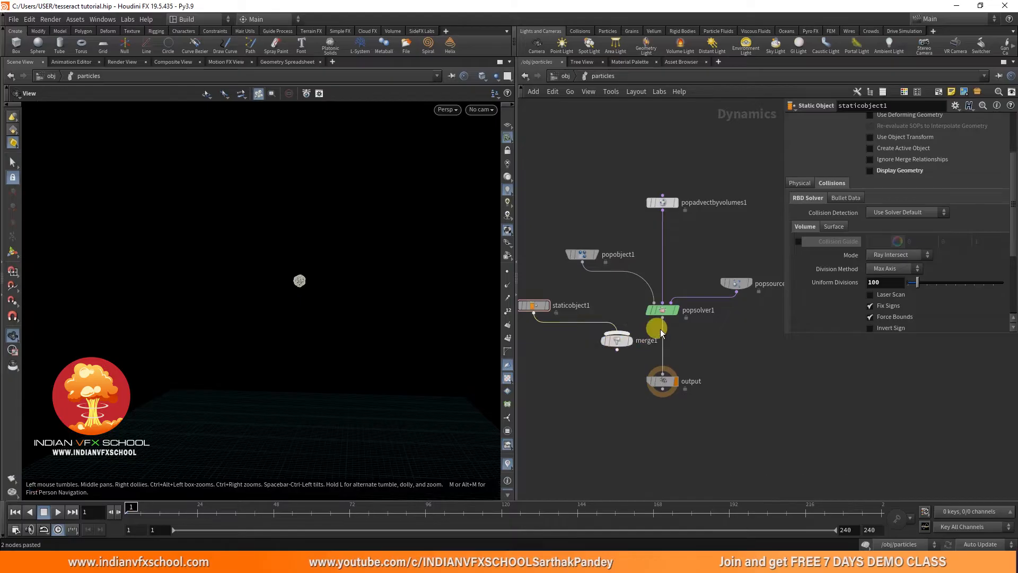
{"action": "key", "text": "y"}
{"action": "left_click_drag", "start_coordinate": [675, 333], "coordinate": [662, 375]}
{"action": "left_click_drag", "start_coordinate": [366, 311], "coordinate": [329, 345]}
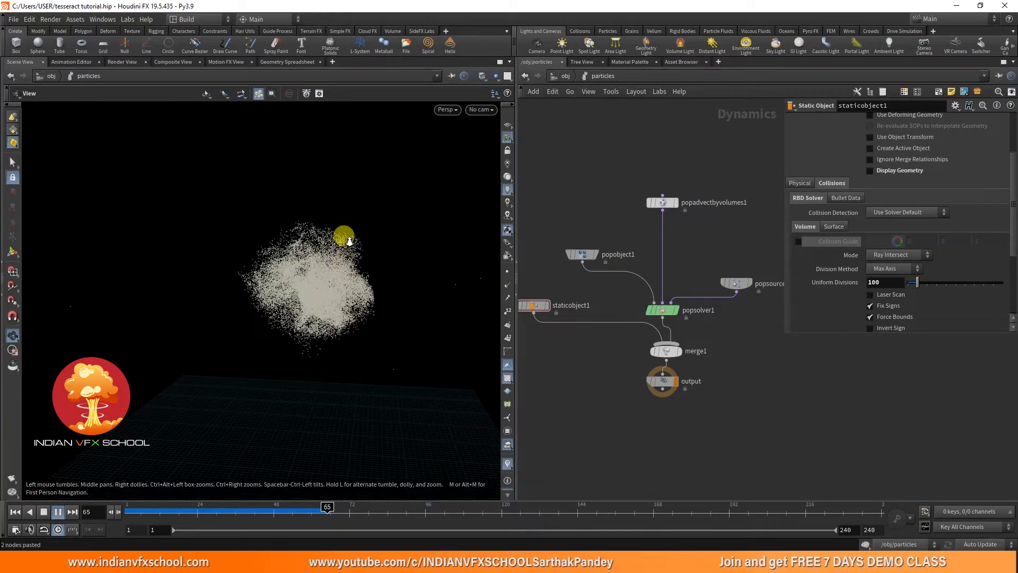
{"action": "scroll", "coordinate": [344, 225], "scroll_direction": "up", "scroll_amount": 2}
{"action": "left_click", "coordinate": [37, 514]}
{"action": "left_click_drag", "start_coordinate": [269, 295], "coordinate": [303, 291]}
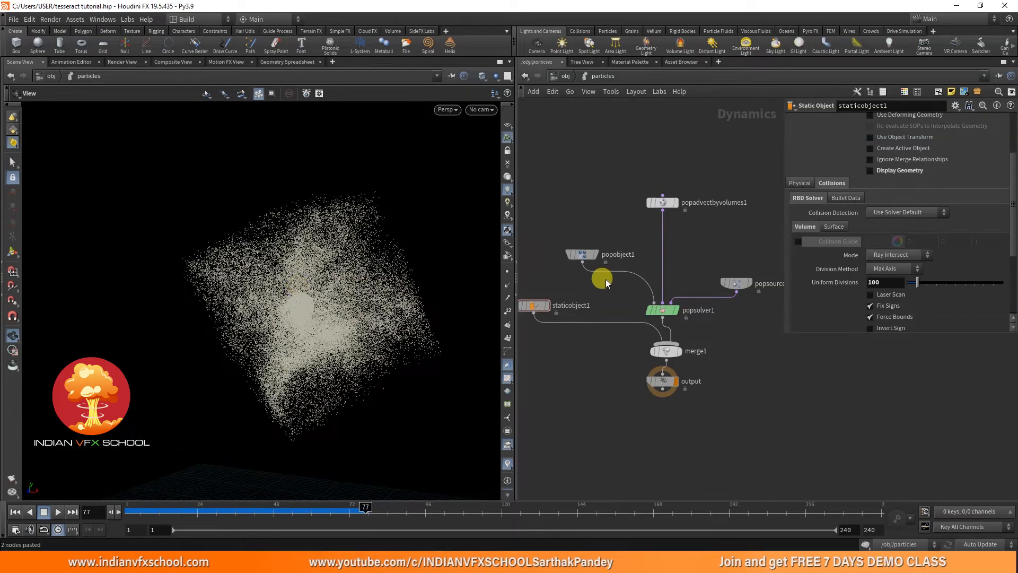
Return to frame 1 and set the POP Object's Bounce and Bounce Forward to 0 in its physical properties
{"action": "scroll", "coordinate": [570, 303], "scroll_direction": "up", "scroll_amount": 3}
{"action": "left_click", "coordinate": [569, 304]}
{"action": "middle_click_drag", "start_coordinate": [550, 264], "coordinate": [541, 269]}
{"action": "left_click_drag", "start_coordinate": [235, 424], "coordinate": [217, 352]}
{"action": "left_click_drag", "start_coordinate": [173, 508], "coordinate": [129, 508]}
{"action": "left_click", "coordinate": [860, 195]}
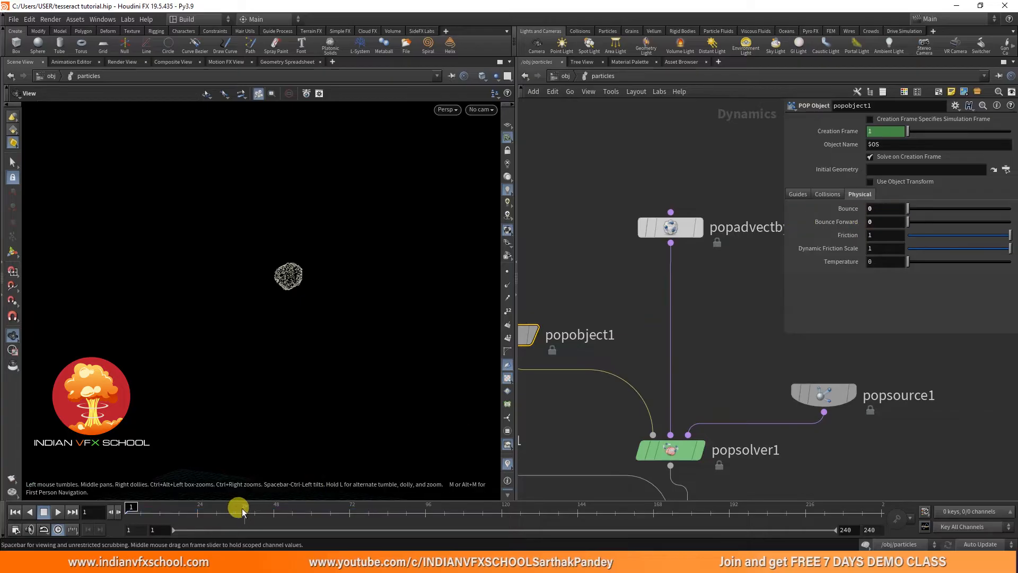
Play and scrub the simulation, examining from several angles how the particles spread along the cube walls, and return to frame 1
{"action": "left_click", "coordinate": [47, 513]}
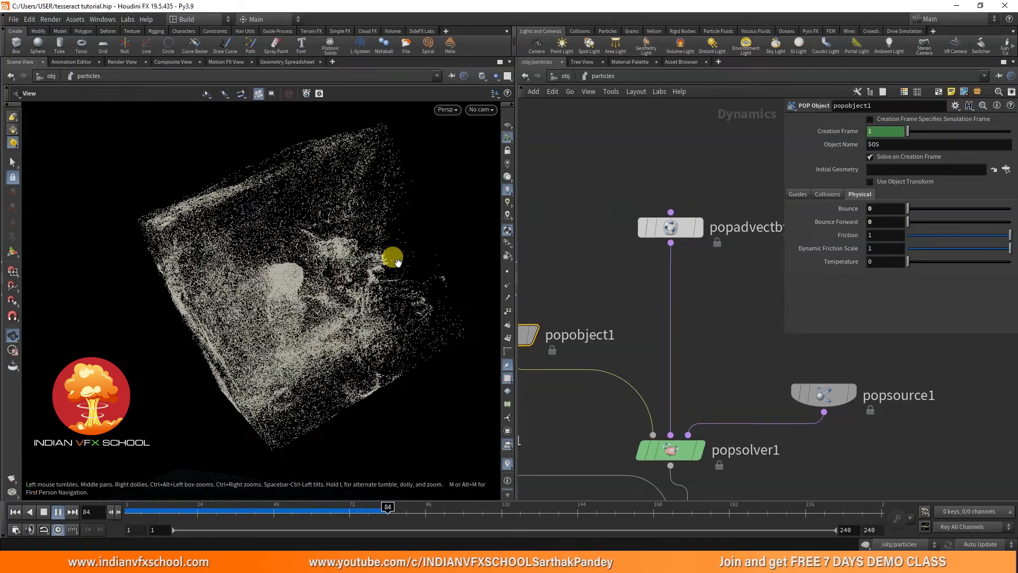
{"action": "left_click", "coordinate": [44, 511]}
{"action": "right_click_drag", "start_coordinate": [468, 140], "coordinate": [381, 271]}
{"action": "left_click_drag", "start_coordinate": [204, 519], "coordinate": [378, 496]}
{"action": "right_click_drag", "start_coordinate": [342, 442], "coordinate": [238, 424]}
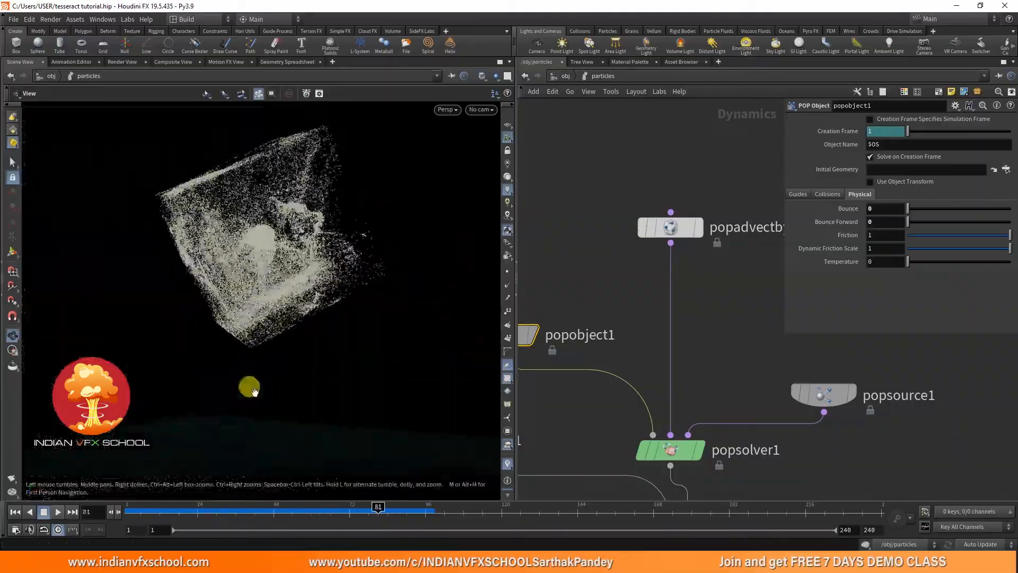
{"action": "left_click_drag", "start_coordinate": [238, 424], "coordinate": [295, 359]}
{"action": "left_click_drag", "start_coordinate": [202, 502], "coordinate": [229, 512]}
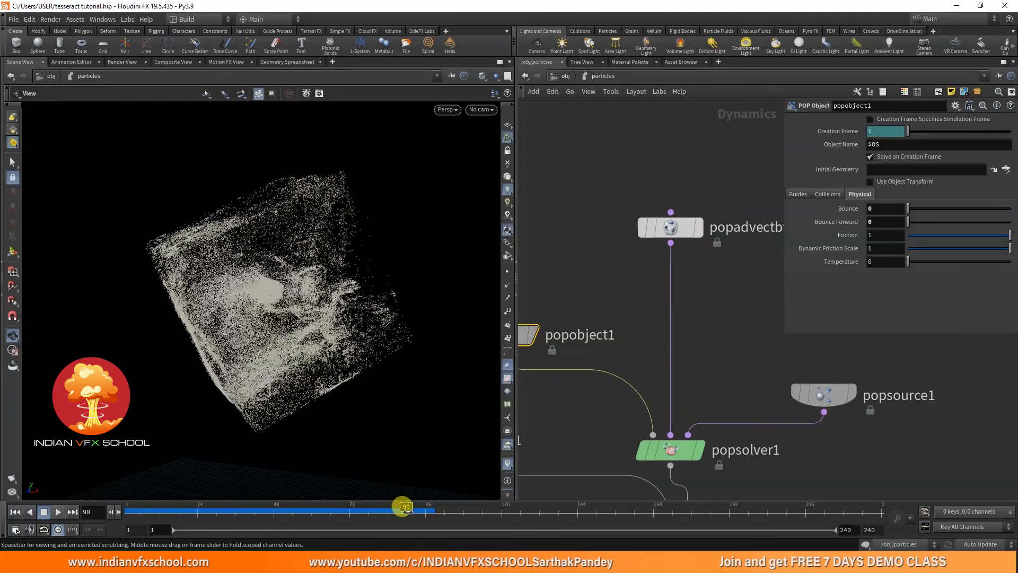
{"action": "left_click_drag", "start_coordinate": [390, 501], "coordinate": [406, 503]}
{"action": "left_click_drag", "start_coordinate": [256, 313], "coordinate": [343, 330]}
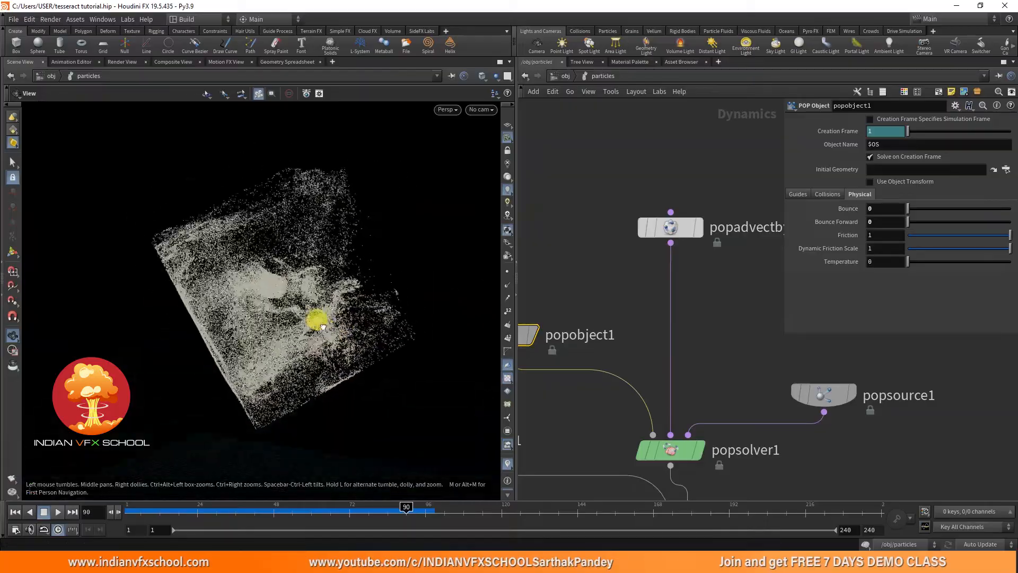
{"action": "left_click_drag", "start_coordinate": [276, 315], "coordinate": [257, 468]}
{"action": "left_click_drag", "start_coordinate": [200, 505], "coordinate": [349, 506]}
{"action": "left_click_drag", "start_coordinate": [291, 387], "coordinate": [334, 288]}
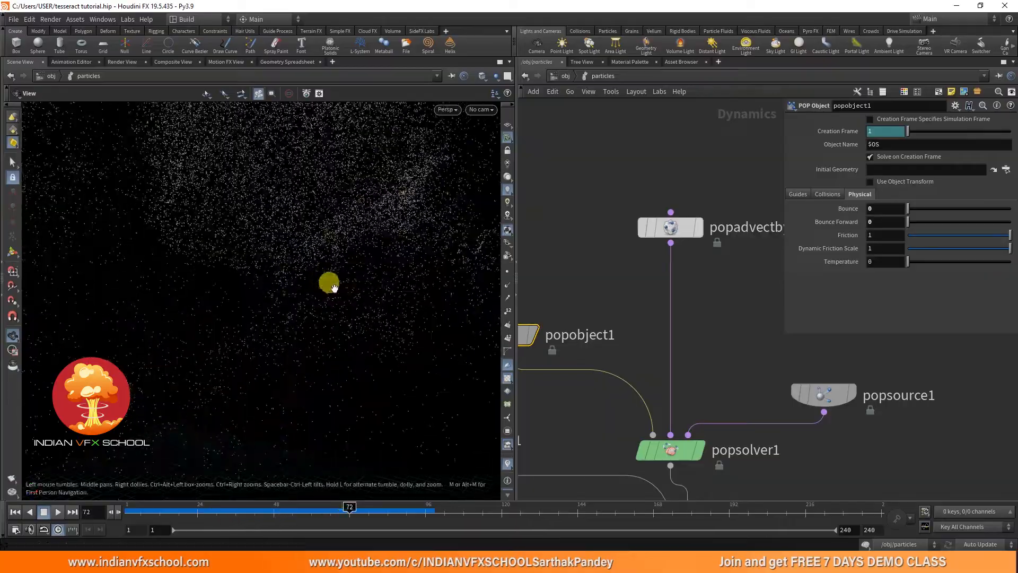
{"action": "left_click_drag", "start_coordinate": [299, 345], "coordinate": [313, 374]}
{"action": "left_click_drag", "start_coordinate": [201, 514], "coordinate": [56, 519]}
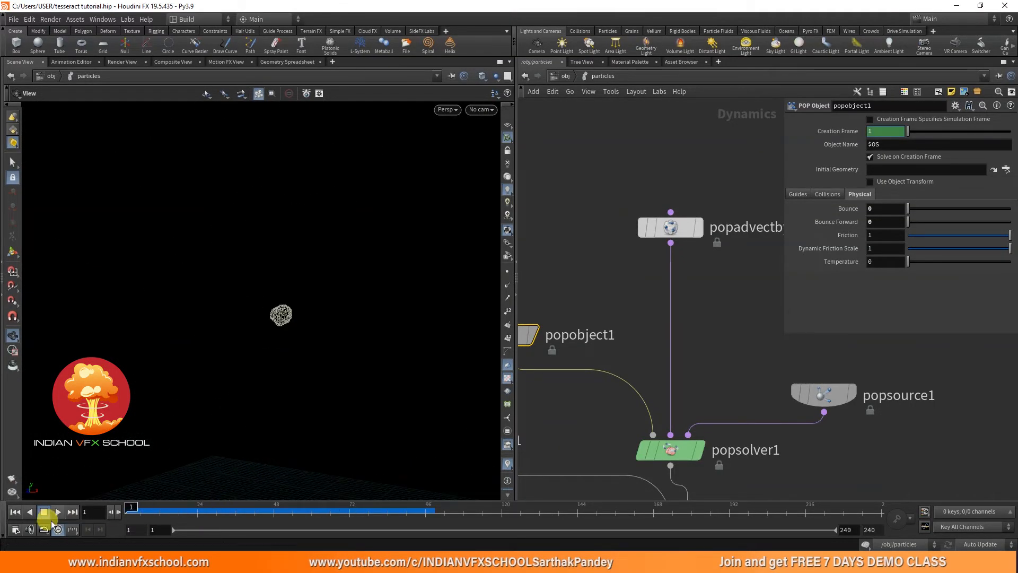
{"action": "left_click_drag", "start_coordinate": [152, 507], "coordinate": [108, 509]}
Add a POP Collision Detect node between the POP Source and POP Solver, and preview its hits up to frame 45
{"action": "scroll", "coordinate": [747, 354], "scroll_direction": "down", "scroll_amount": 3}
{"action": "middle_click_drag", "start_coordinate": [746, 355], "coordinate": [597, 373]}
{"action": "left_click_drag", "start_coordinate": [663, 404], "coordinate": [694, 311]}
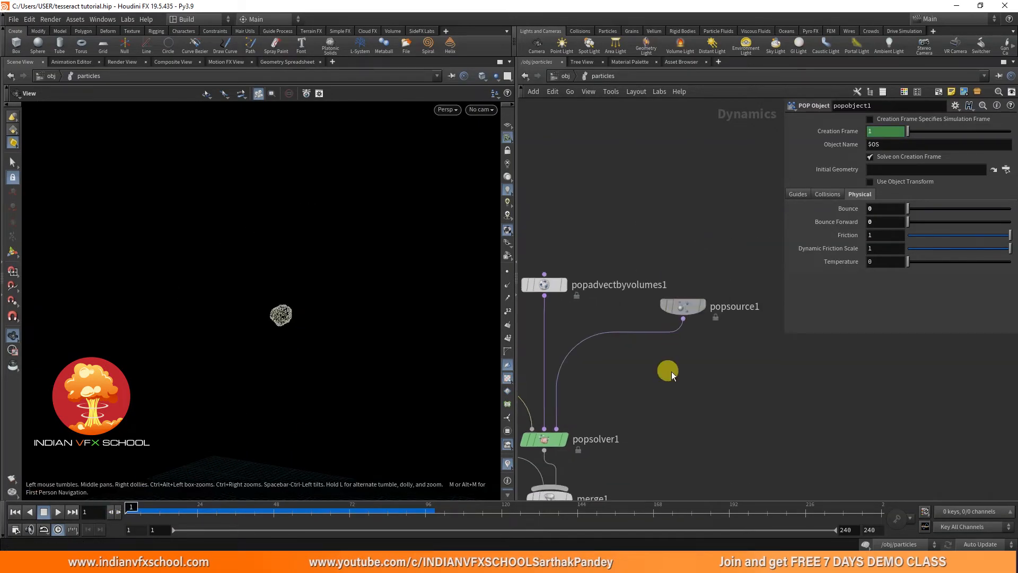
{"action": "key", "text": "Tab"}
{"action": "type", "text": "pop"}
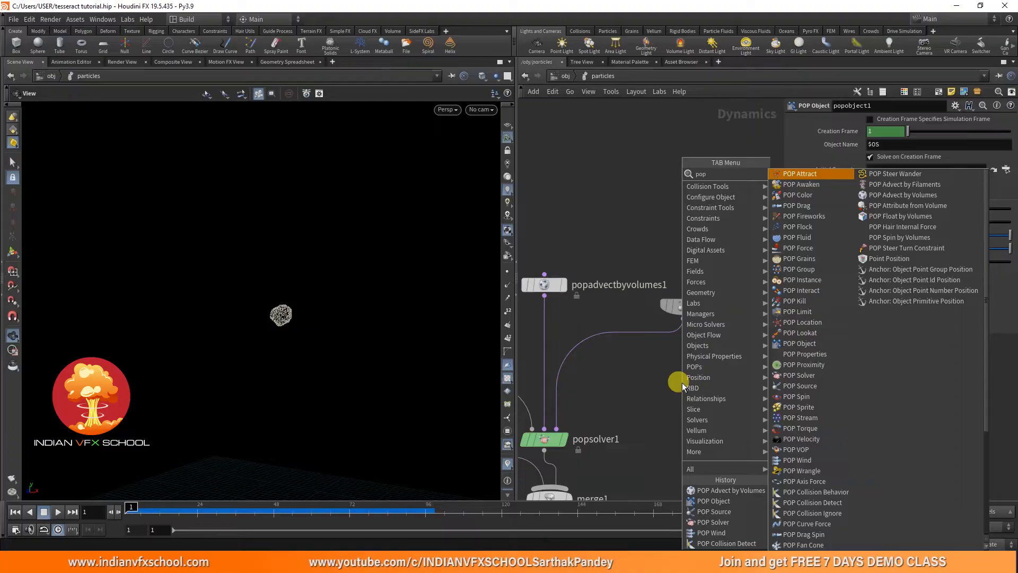
{"action": "type", "text": "colde"}
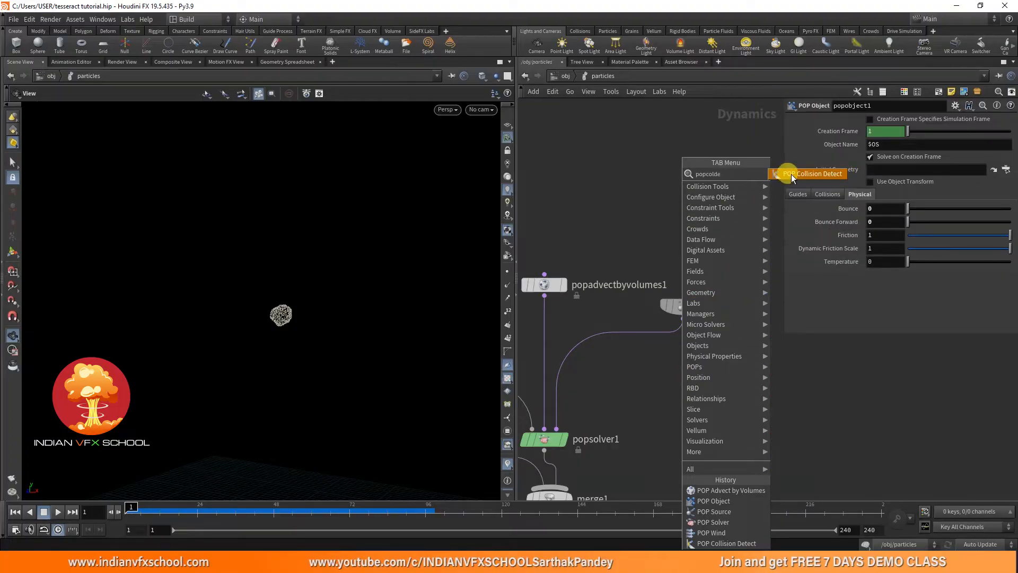
{"action": "left_click", "coordinate": [792, 174]}
{"action": "left_click", "coordinate": [701, 353]}
{"action": "left_click_drag", "start_coordinate": [699, 366], "coordinate": [657, 353]}
{"action": "left_click", "coordinate": [654, 372]}
{"action": "left_click_drag", "start_coordinate": [133, 508], "coordinate": [263, 500]}
{"action": "left_click_drag", "start_coordinate": [294, 366], "coordinate": [292, 295]}
{"action": "scroll", "coordinate": [685, 360], "scroll_direction": "up", "scroll_amount": 3}
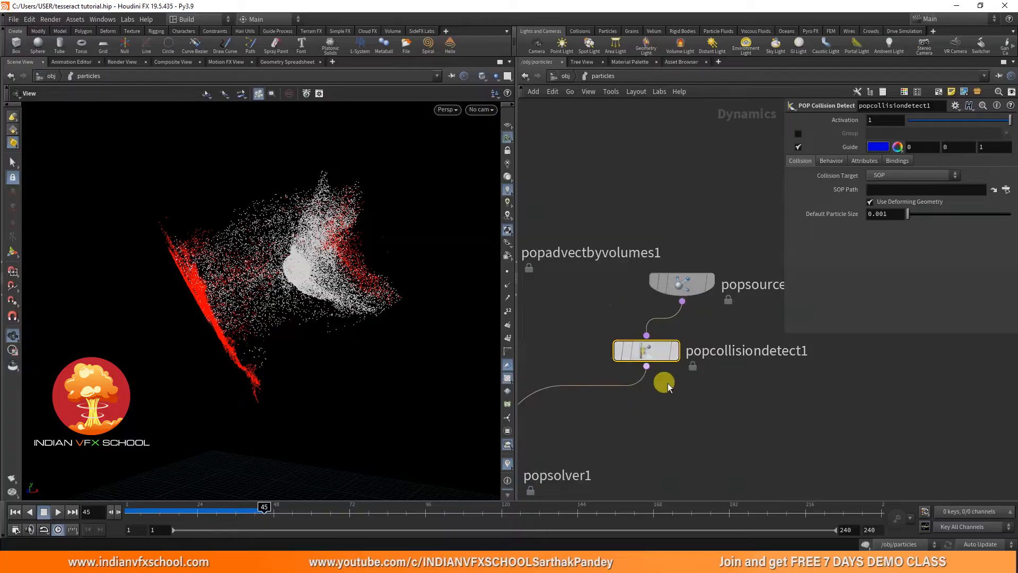
Make POP Collision Detect write hits to a preserved group named collide, turn off Color Hits and simulate to frame 61
{"action": "left_click", "coordinate": [832, 160]}
{"action": "left_click", "coordinate": [798, 186]}
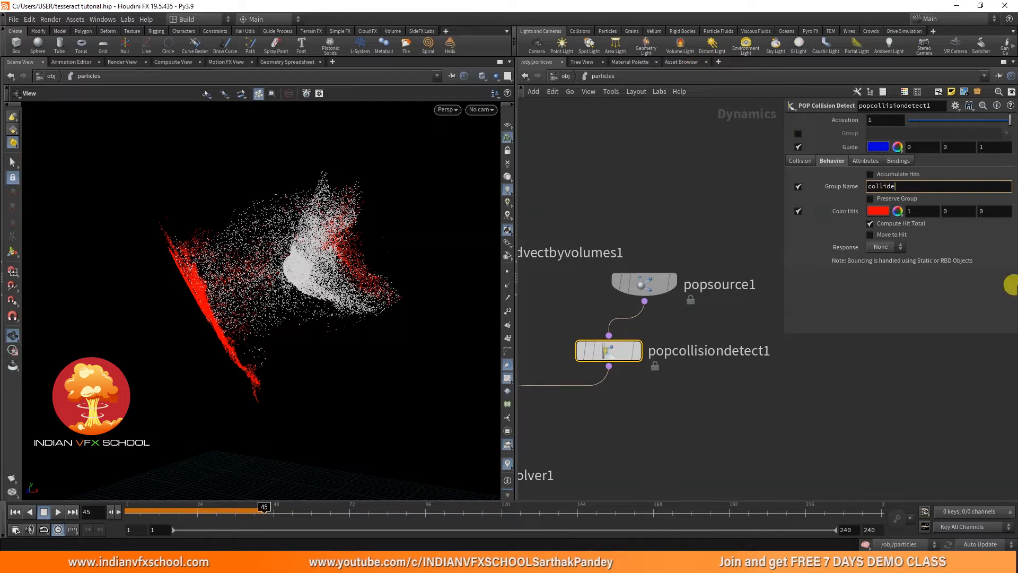
{"action": "left_click", "coordinate": [791, 499]}
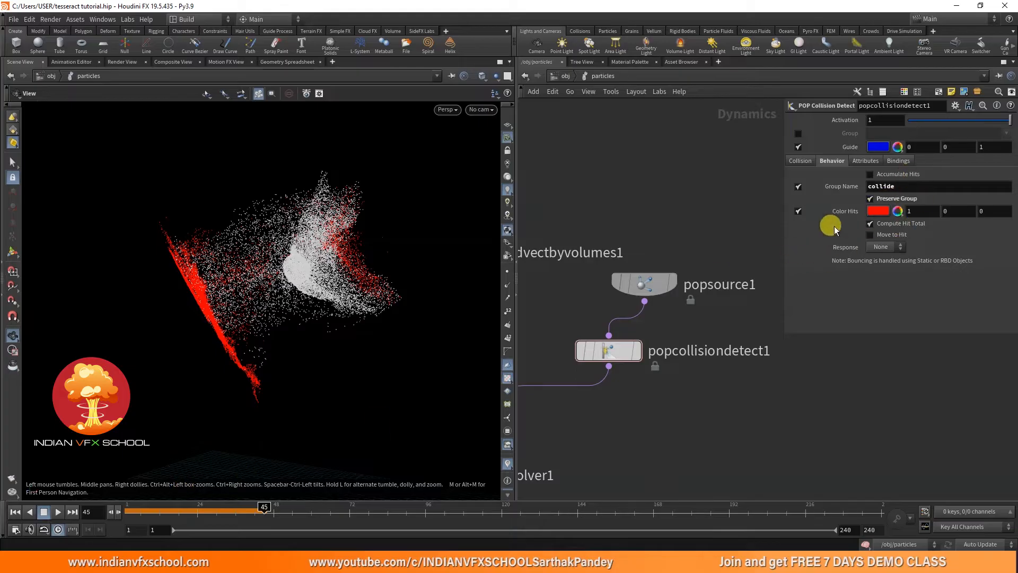
{"action": "left_click", "coordinate": [797, 211]}
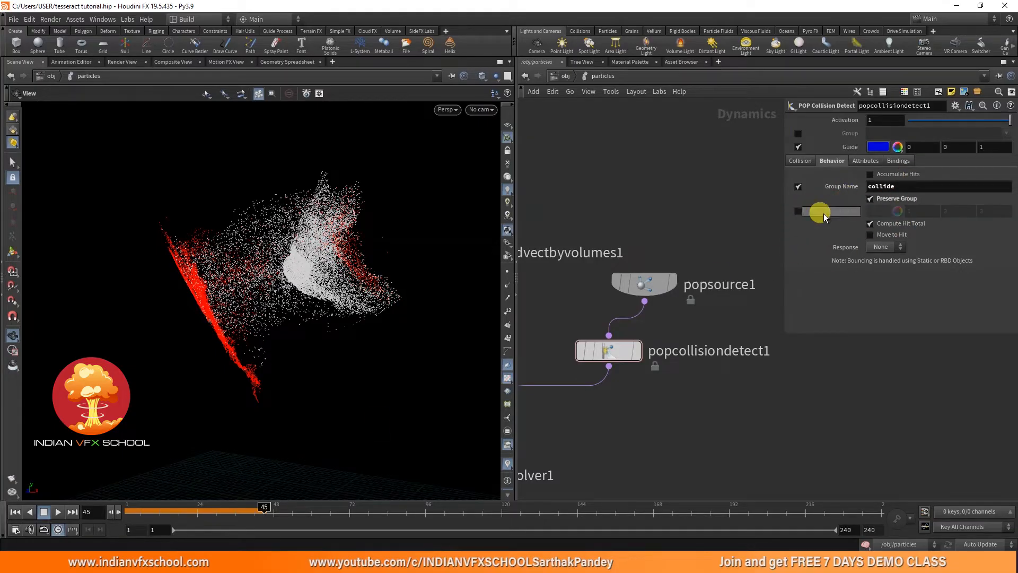
{"action": "left_click_drag", "start_coordinate": [180, 517], "coordinate": [315, 509]}
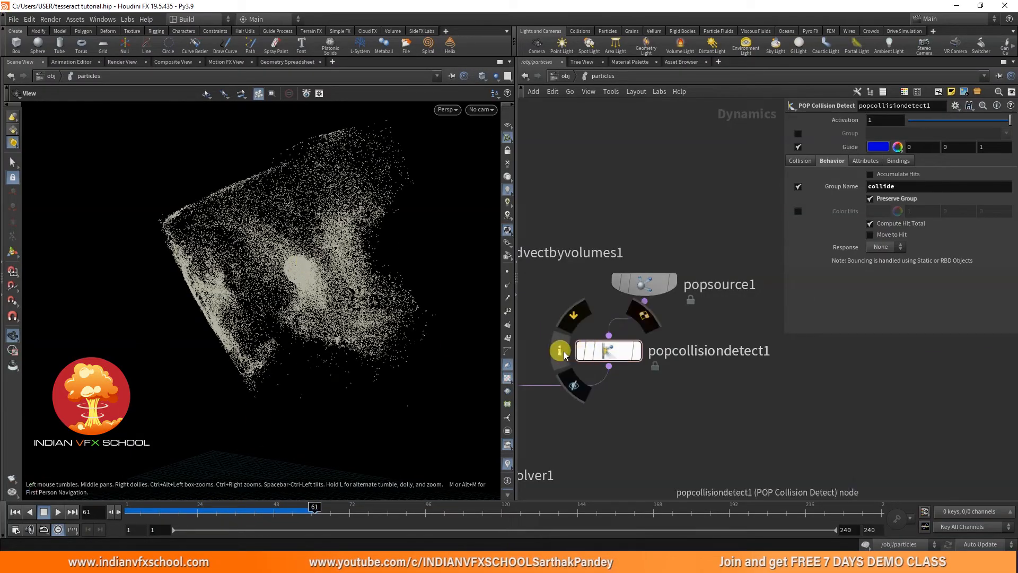
{"action": "left_click", "coordinate": [561, 350]}
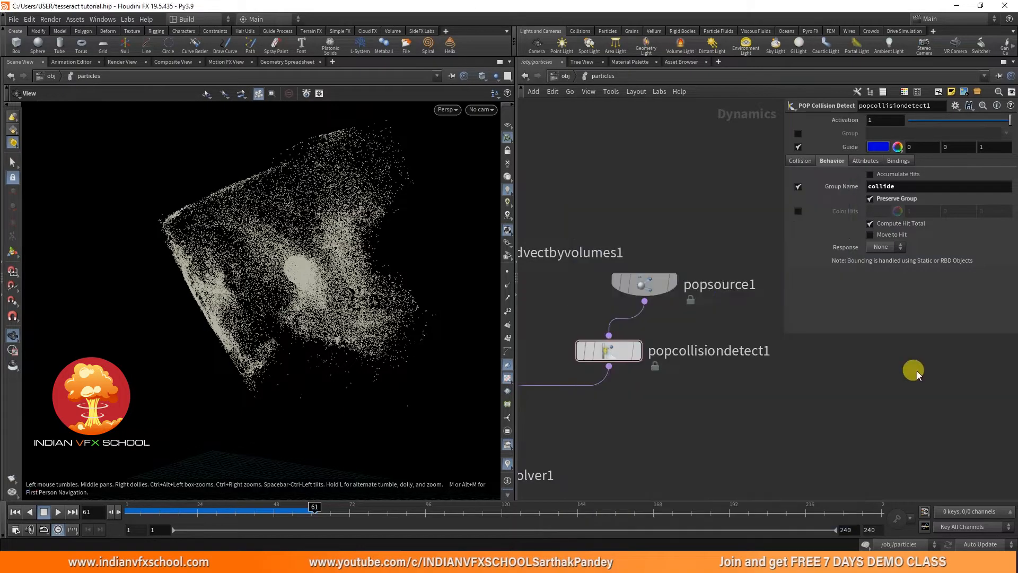
Space out the POP Source and POP Collision Detect nodes and insert a POP Wind node after the collision detection
{"action": "left_click_drag", "start_coordinate": [669, 287], "coordinate": [669, 202]}
{"action": "left_click_drag", "start_coordinate": [610, 347], "coordinate": [656, 336]}
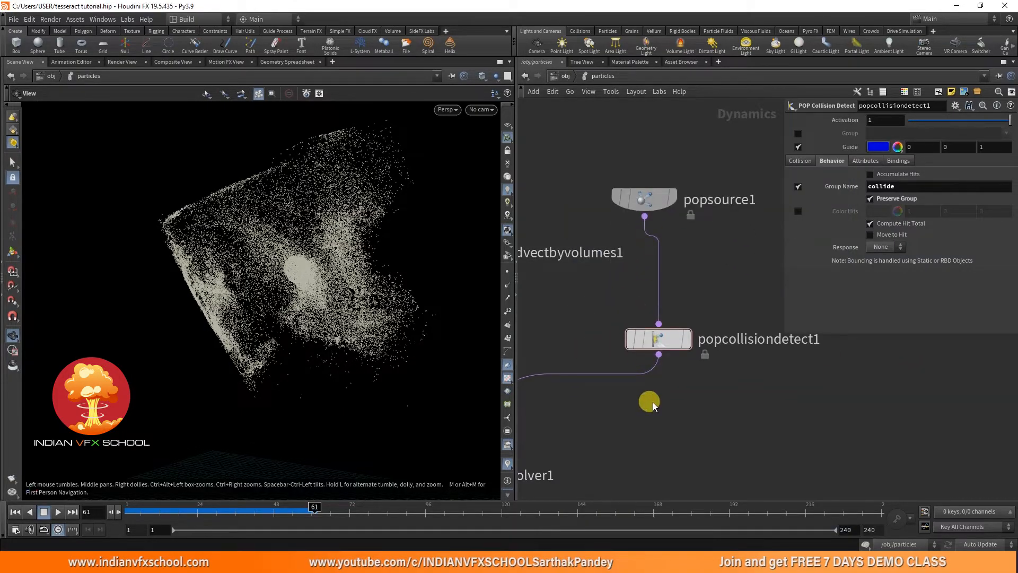
{"action": "key", "text": "Tab"}
{"action": "type", "text": "popwi"}
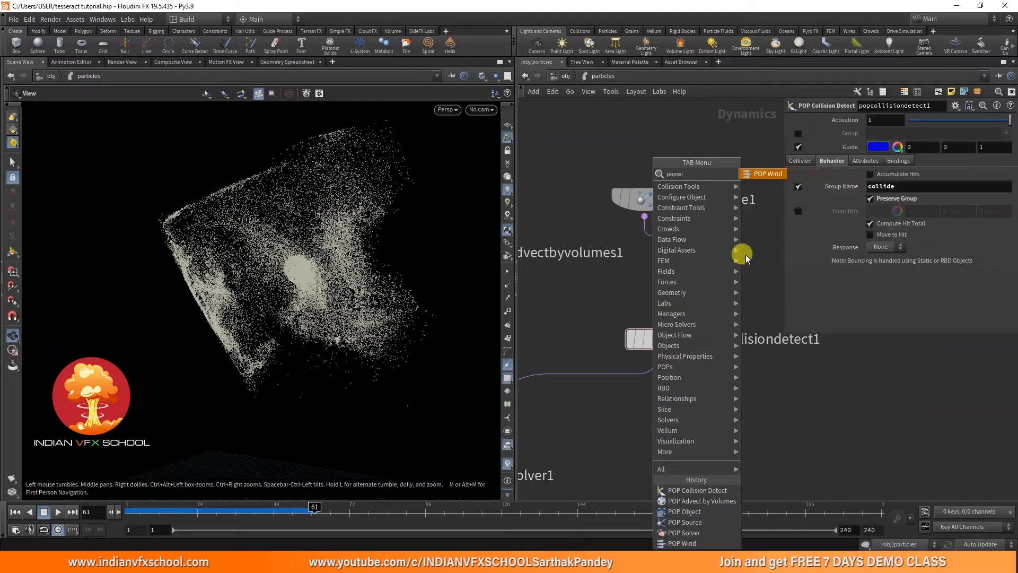
{"action": "left_click", "coordinate": [764, 173]}
{"action": "left_click", "coordinate": [645, 421]}
Limit the POP Wind node to the collide group and simulate to frame 26
{"action": "left_click", "coordinate": [797, 133]}
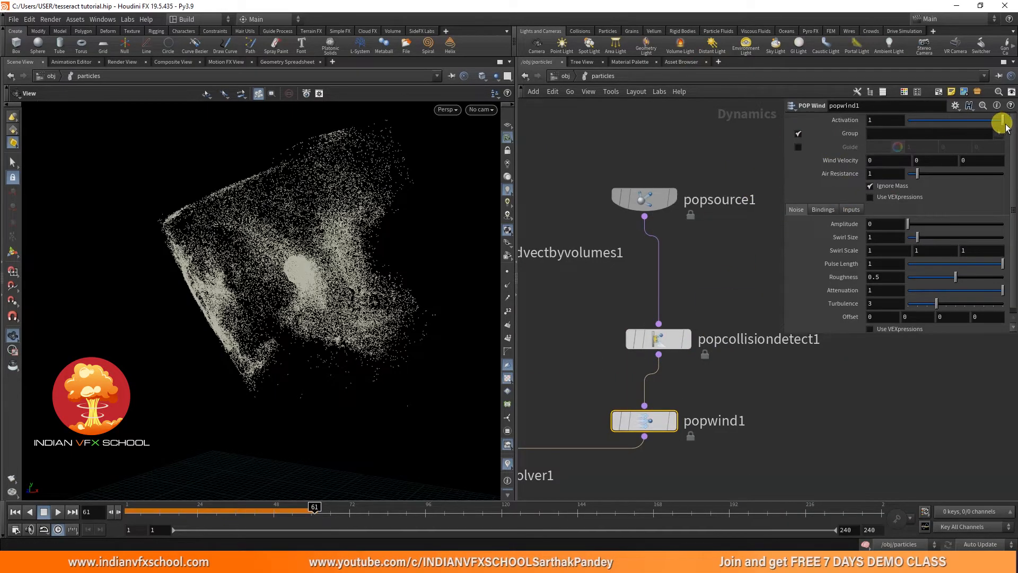
{"action": "left_click", "coordinate": [998, 134]}
{"action": "left_click", "coordinate": [988, 148]}
{"action": "left_click", "coordinate": [137, 508]}
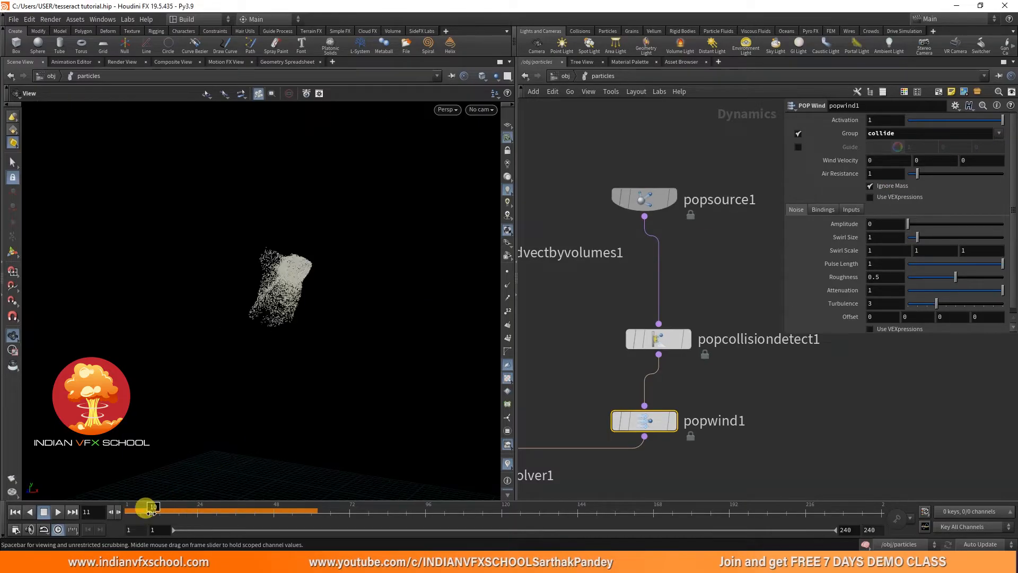
{"action": "left_click_drag", "start_coordinate": [146, 518], "coordinate": [204, 511]}
{"action": "left_click_drag", "start_coordinate": [216, 380], "coordinate": [221, 312]}
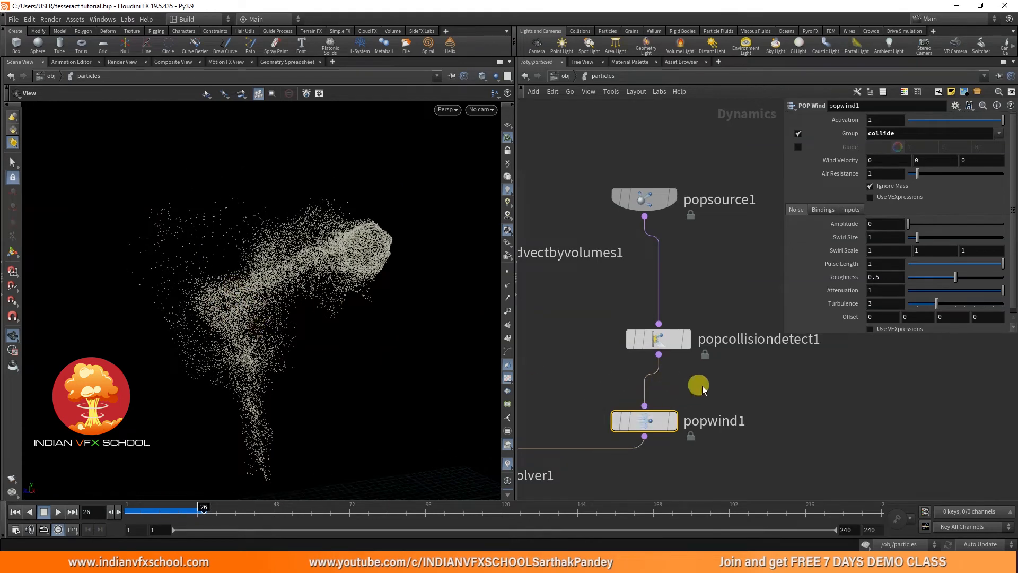
Set the POP Wind noise Amplitude to 1 and Swirl Size to 0.25, and preview the particle motion up close
{"action": "middle_click_drag", "start_coordinate": [706, 389], "coordinate": [674, 390]}
{"action": "type", "text": "1"}
{"action": "key", "text": "Tab"}
{"action": "type", "text": "0.25"}
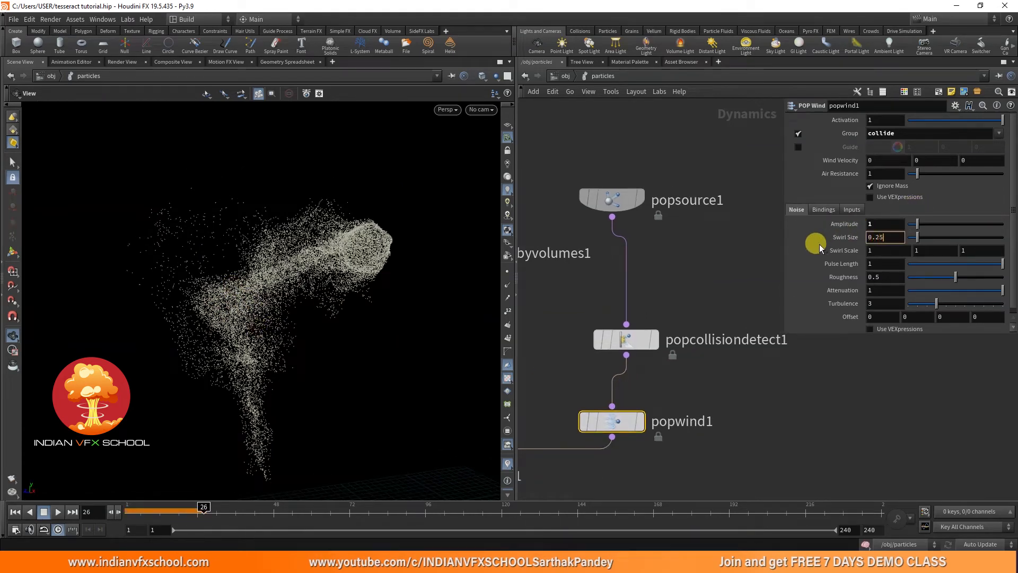
{"action": "key", "text": "Return"}
{"action": "left_click_drag", "start_coordinate": [127, 510], "coordinate": [235, 509]}
{"action": "right_click_drag", "start_coordinate": [220, 364], "coordinate": [245, 306]}
{"action": "left_click_drag", "start_coordinate": [254, 321], "coordinate": [258, 265]}
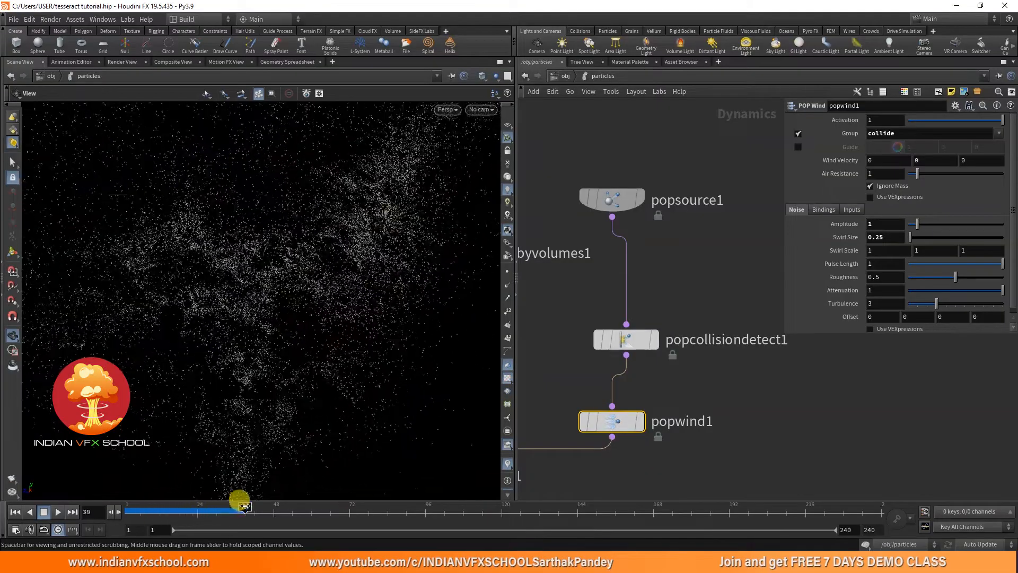
Simulate the wind-affected particles to frame 69, inspect the particle cube from several angles, and scrub back to frame 60
{"action": "left_click_drag", "start_coordinate": [257, 506], "coordinate": [339, 509]}
{"action": "left_click_drag", "start_coordinate": [387, 420], "coordinate": [324, 308]}
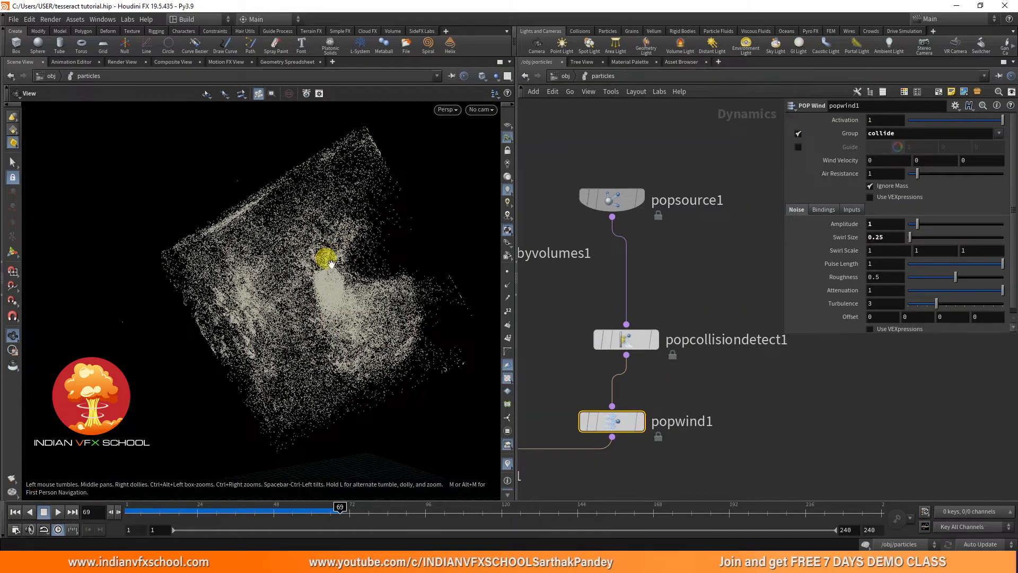
{"action": "left_click_drag", "start_coordinate": [352, 273], "coordinate": [310, 280]}
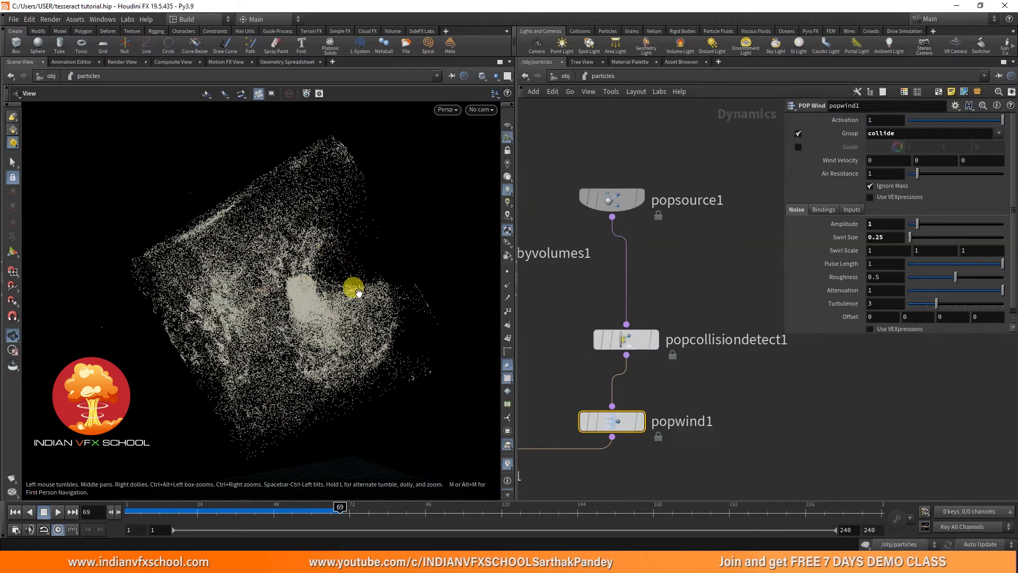
{"action": "left_click_drag", "start_coordinate": [405, 312], "coordinate": [297, 335]}
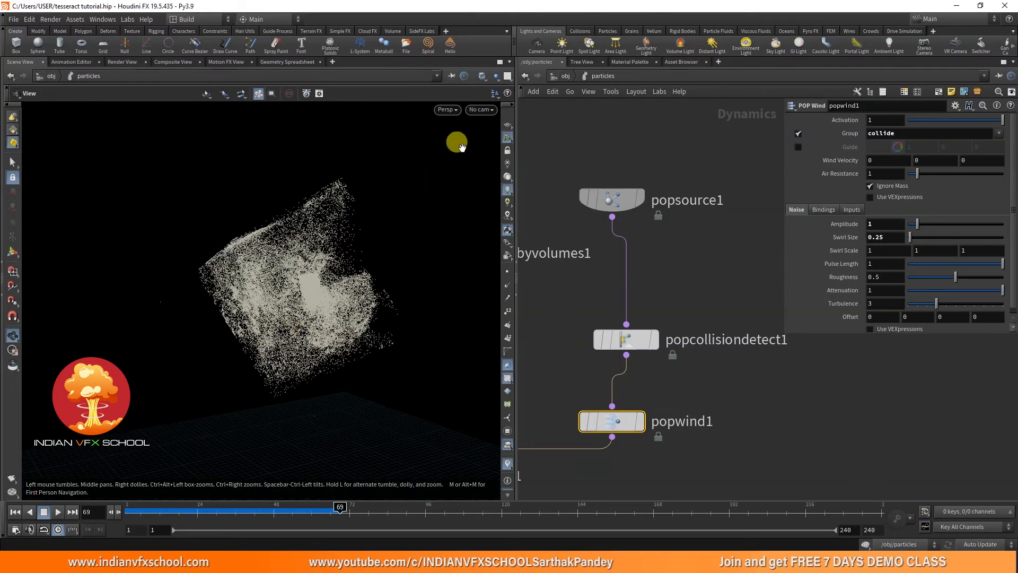
{"action": "left_click", "coordinate": [480, 109]}
{"action": "left_click", "coordinate": [422, 275]}
{"action": "left_click_drag", "start_coordinate": [423, 275], "coordinate": [386, 213]}
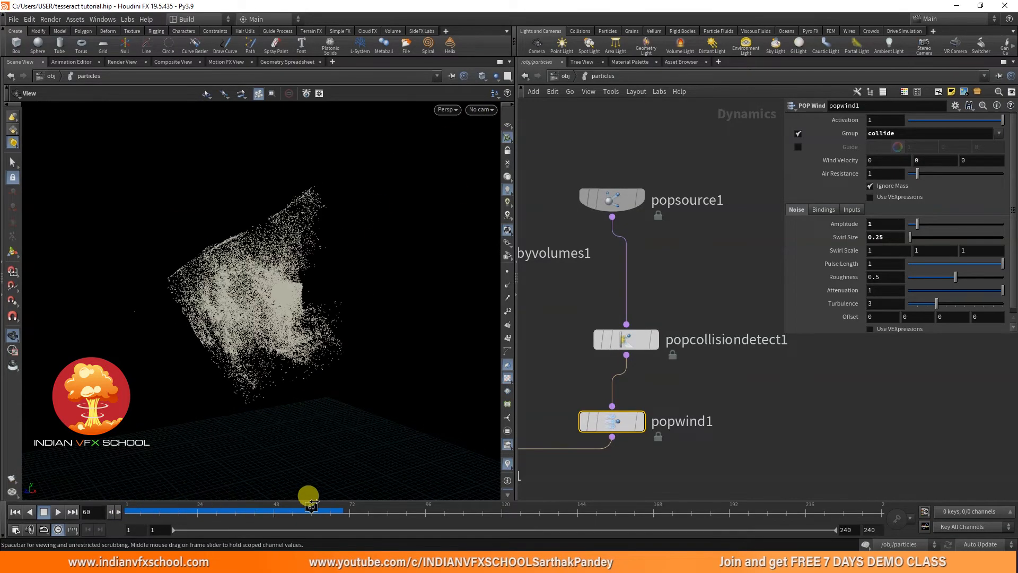
Raise the POP Source Impulse Count to 10000 and resimulate from frame 1 to frame 73
{"action": "middle_click_drag", "start_coordinate": [626, 208], "coordinate": [653, 223]}
{"action": "left_click", "coordinate": [653, 223]}
{"action": "scroll", "coordinate": [790, 180], "scroll_direction": "up", "scroll_amount": 2}
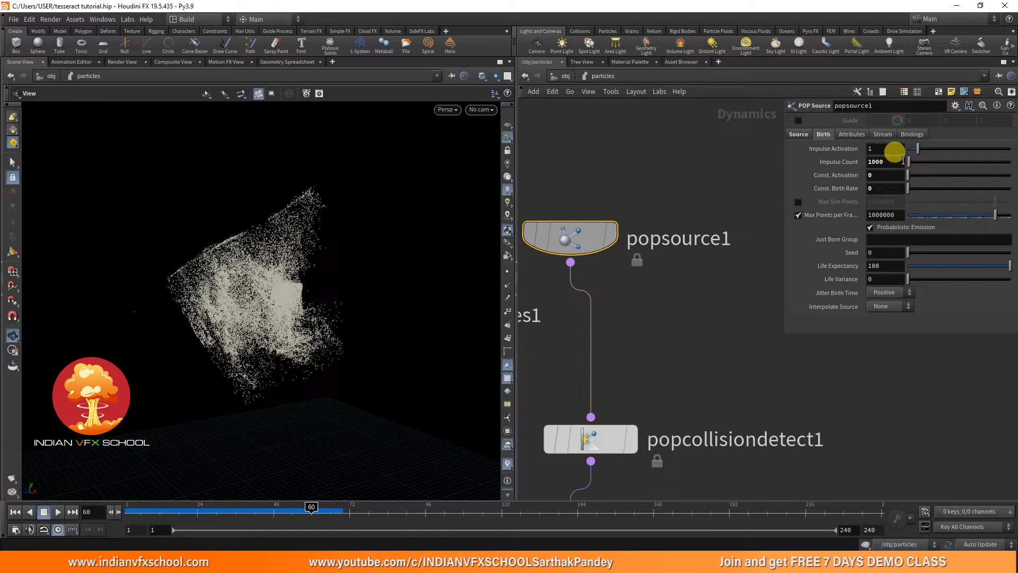
{"action": "key", "text": "Return"}
{"action": "left_click", "coordinate": [15, 512]}
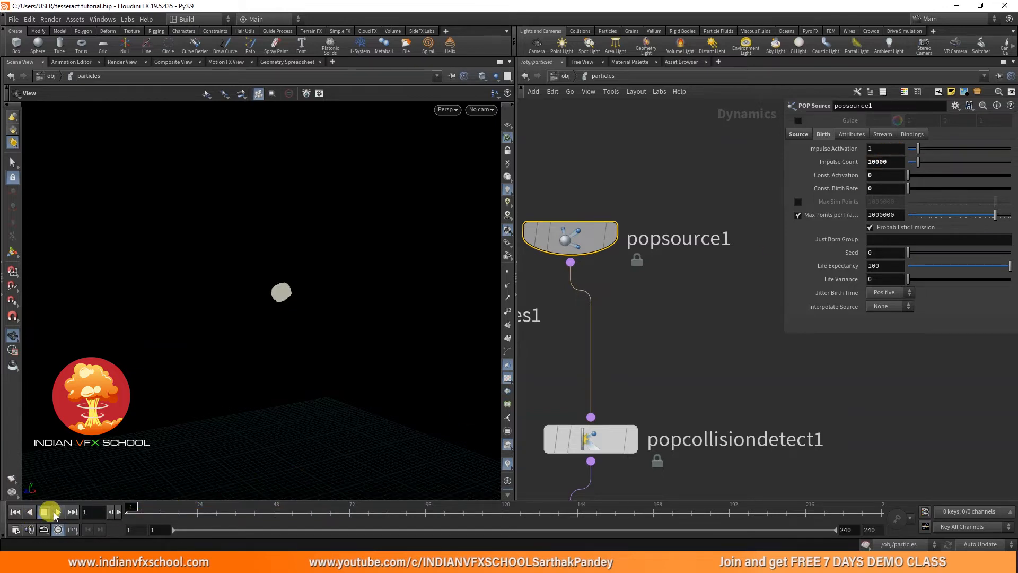
{"action": "left_click", "coordinate": [46, 512]}
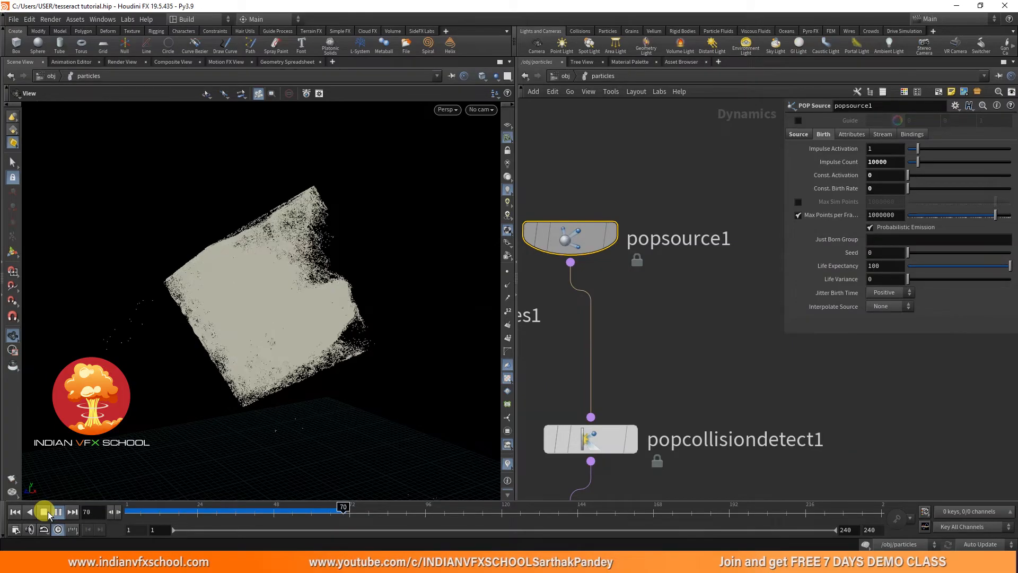
{"action": "left_click", "coordinate": [44, 512]}
{"action": "left_click_drag", "start_coordinate": [237, 344], "coordinate": [289, 317]}
Return to the object level and rename the geo1 geometry object to setup
{"action": "left_click", "coordinate": [588, 92]}
{"action": "left_click", "coordinate": [565, 76]}
{"action": "key", "text": "ctrl+c"}
{"action": "left_click", "coordinate": [647, 325]}
{"action": "left_click", "coordinate": [639, 325]}
{"action": "middle_click_drag", "start_coordinate": [650, 204], "coordinate": [679, 295]}
{"action": "left_click", "coordinate": [657, 261]}
{"action": "middle_click_drag", "start_coordinate": [669, 240], "coordinate": [666, 263]}
{"action": "double_click", "coordinate": [684, 293]}
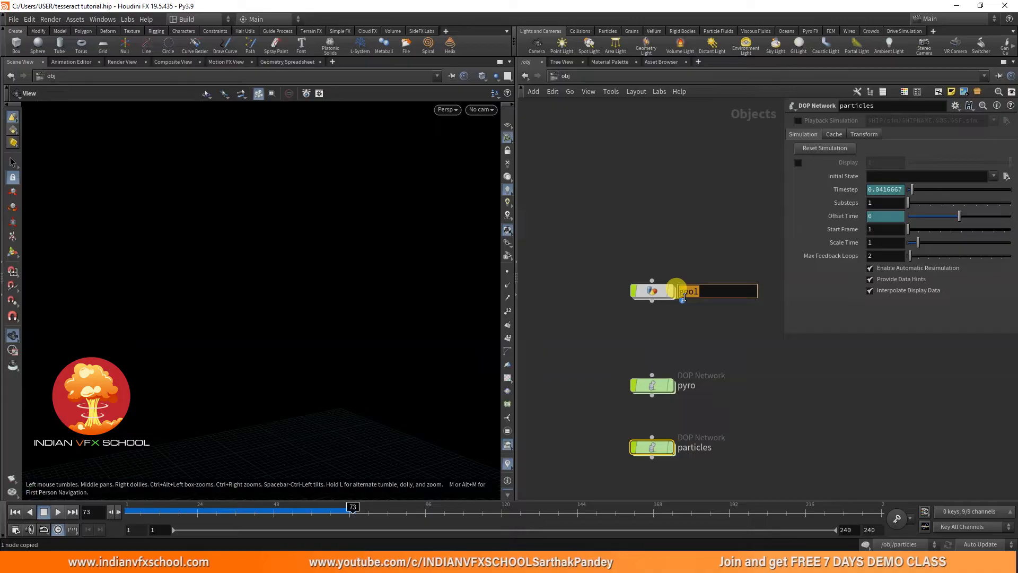
{"action": "key", "text": "Return"}
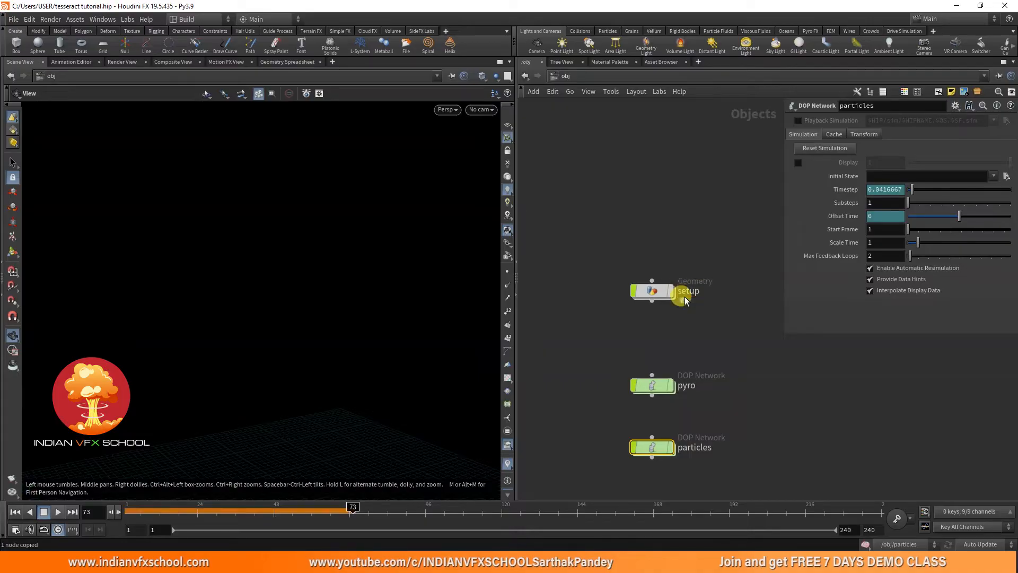
Add a new Geometry object beside the setup node and name it render_particles
{"action": "middle_click_drag", "start_coordinate": [595, 331], "coordinate": [688, 305]}
{"action": "key", "text": "Tab"}
{"action": "type", "text": "geo"}
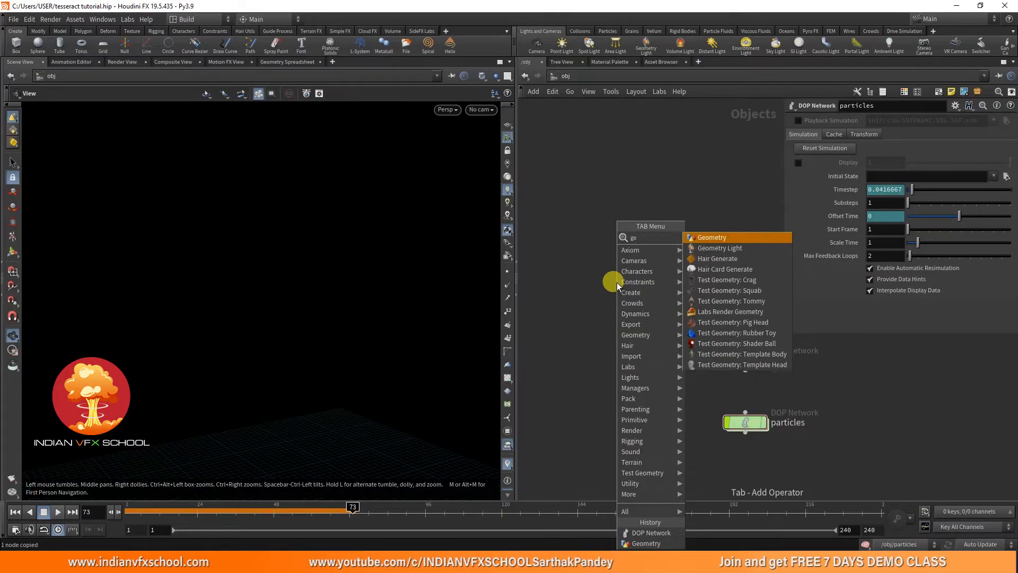
{"action": "key", "text": "Return"}
{"action": "left_click", "coordinate": [616, 283]}
{"action": "left_click_drag", "start_coordinate": [616, 283], "coordinate": [593, 257]}
{"action": "left_click", "coordinate": [635, 255]}
{"action": "double_click", "coordinate": [635, 255]}
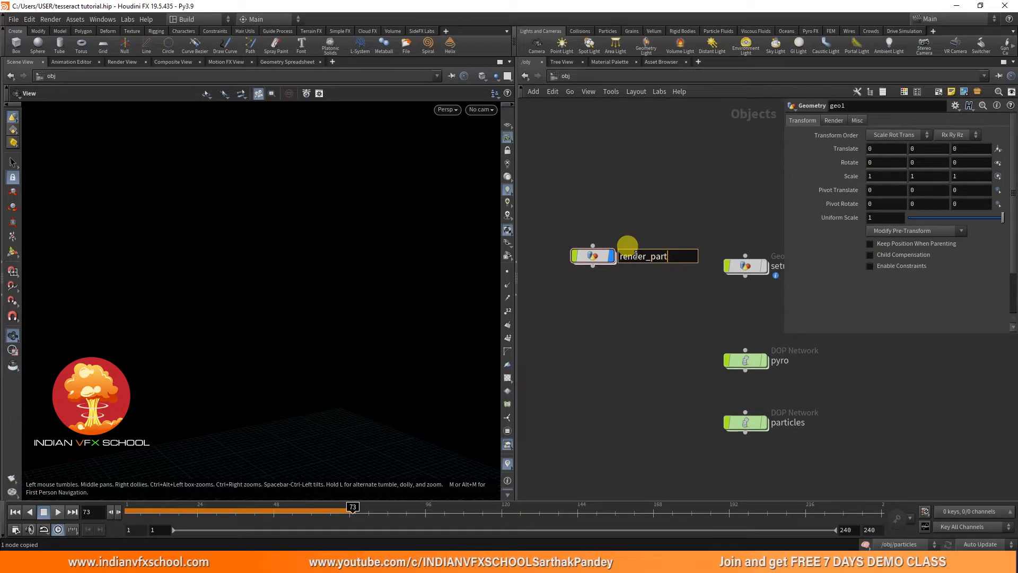
{"action": "type", "text": "render_particles"}
{"action": "key", "text": "Return"}
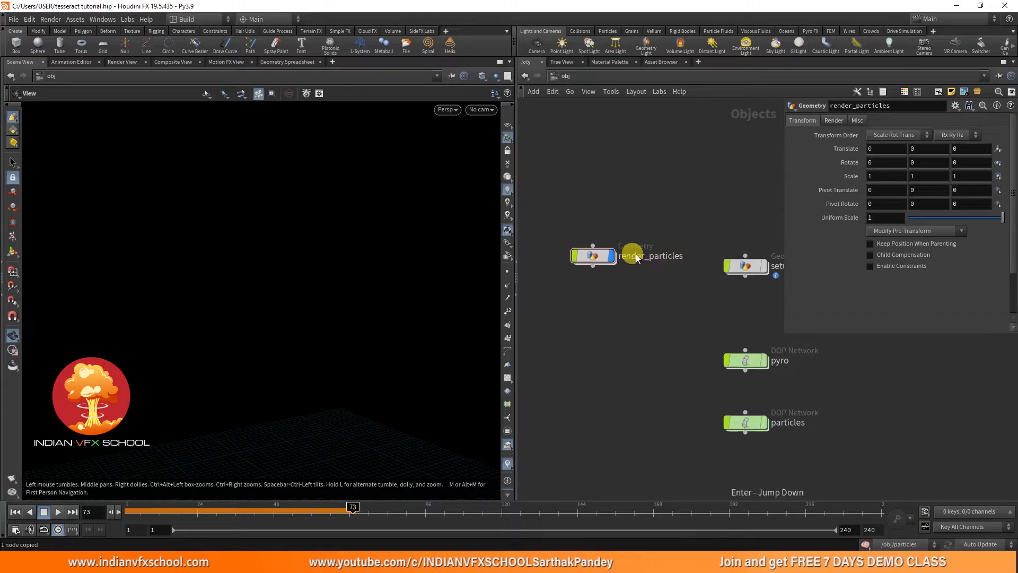
Inside render_particles, add a DOP I/O setup with a DOP Import Fields node feeding a File Cache
{"action": "double_click", "coordinate": [590, 256]}
{"action": "key", "text": "Tab"}
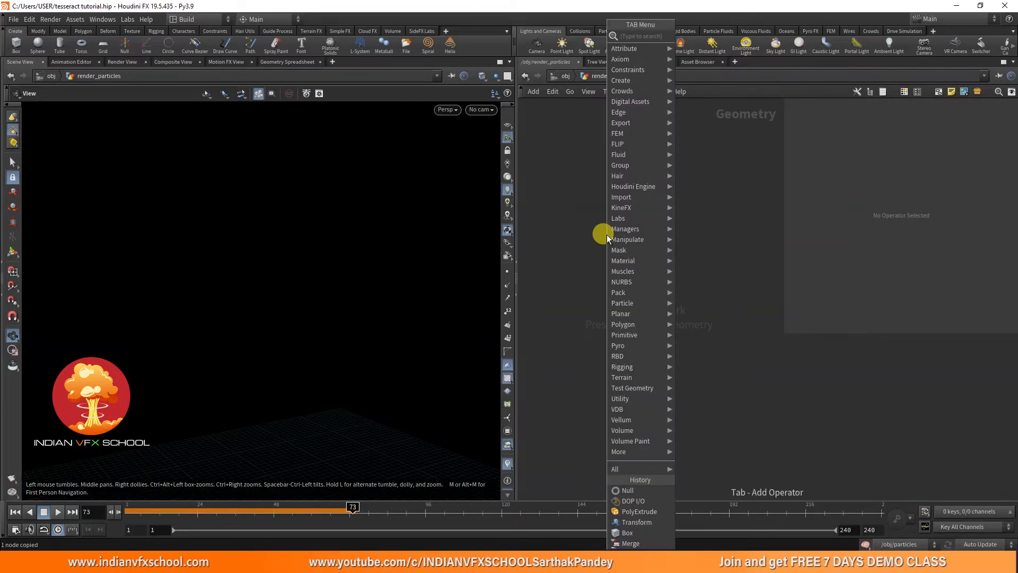
{"action": "type", "text": "dopio"}
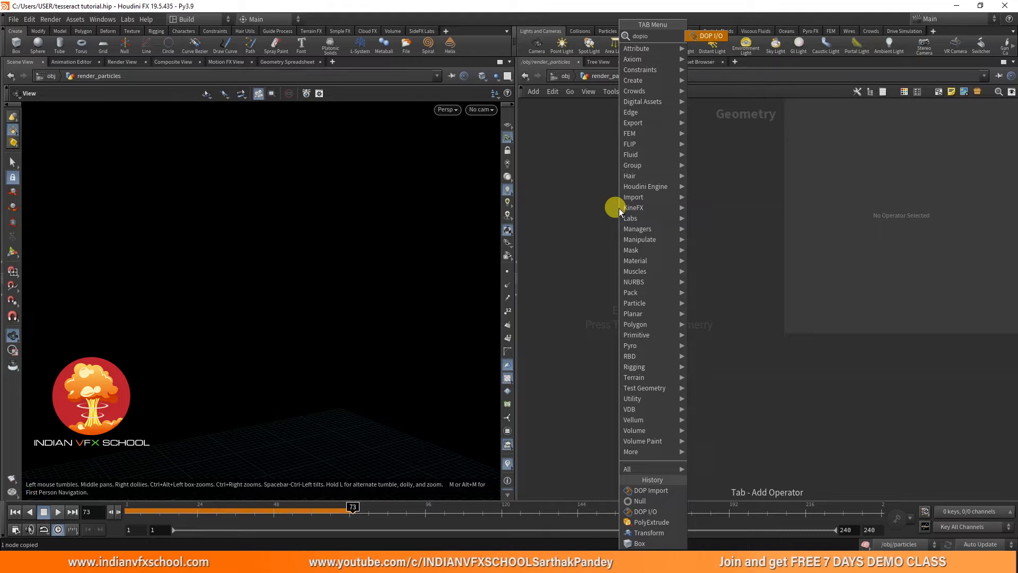
{"action": "key", "text": "Return"}
{"action": "left_click", "coordinate": [618, 209]}
{"action": "left_click_drag", "start_coordinate": [622, 215], "coordinate": [604, 281]}
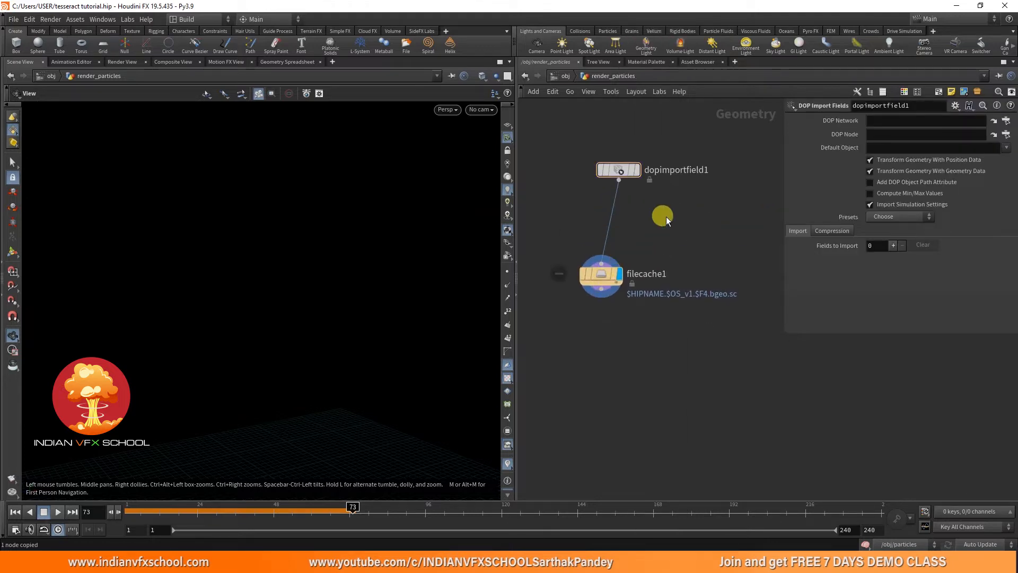
Display the DOP Import Fields node, set its DOP Network to /obj/particles with the Particles preset, and return to frame 1
{"action": "left_click", "coordinate": [618, 169]}
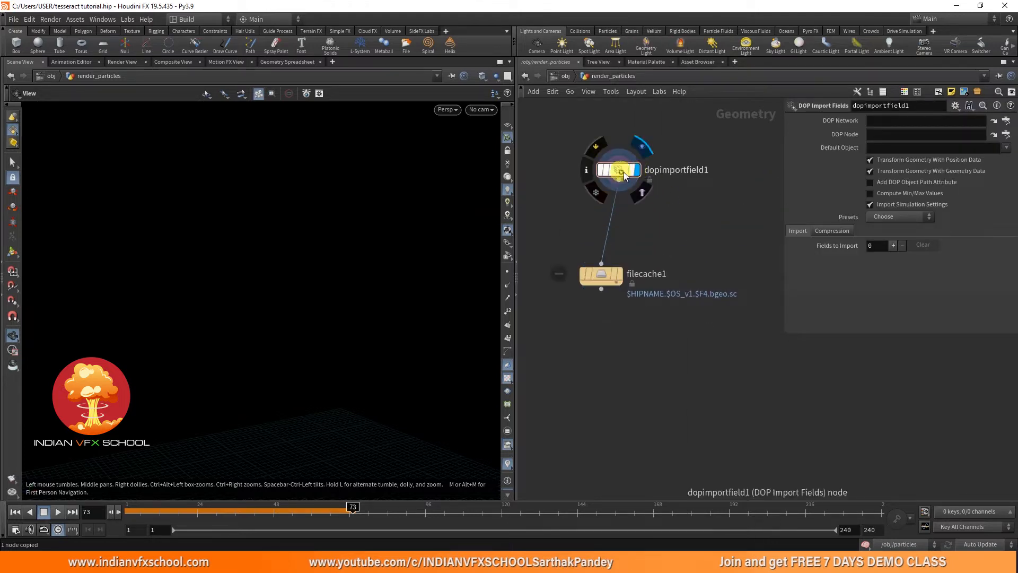
{"action": "left_click", "coordinate": [1006, 121]}
{"action": "left_click", "coordinate": [987, 212]}
{"action": "left_click", "coordinate": [916, 119]}
{"action": "key", "text": "Return"}
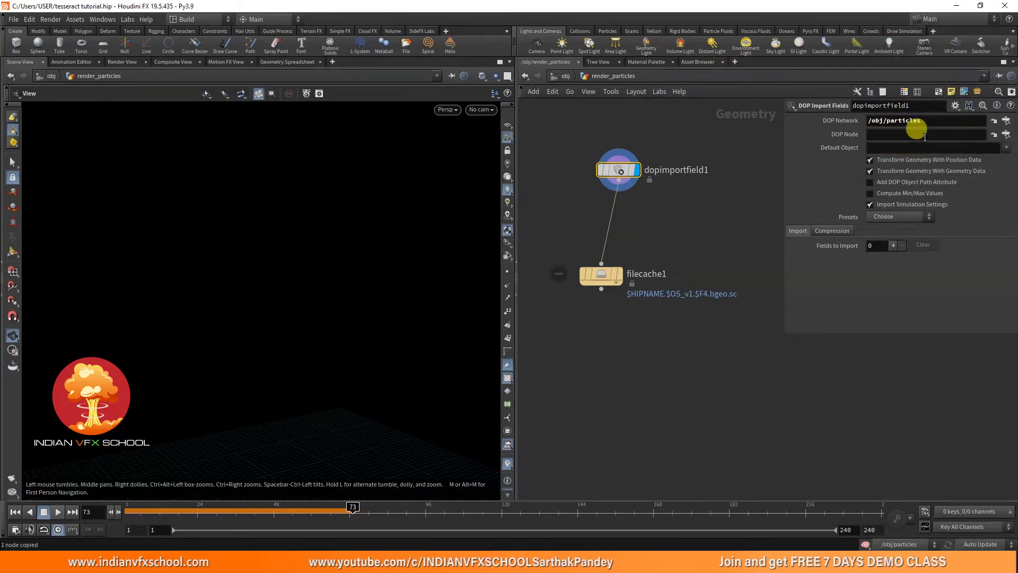
{"action": "left_click", "coordinate": [901, 216]}
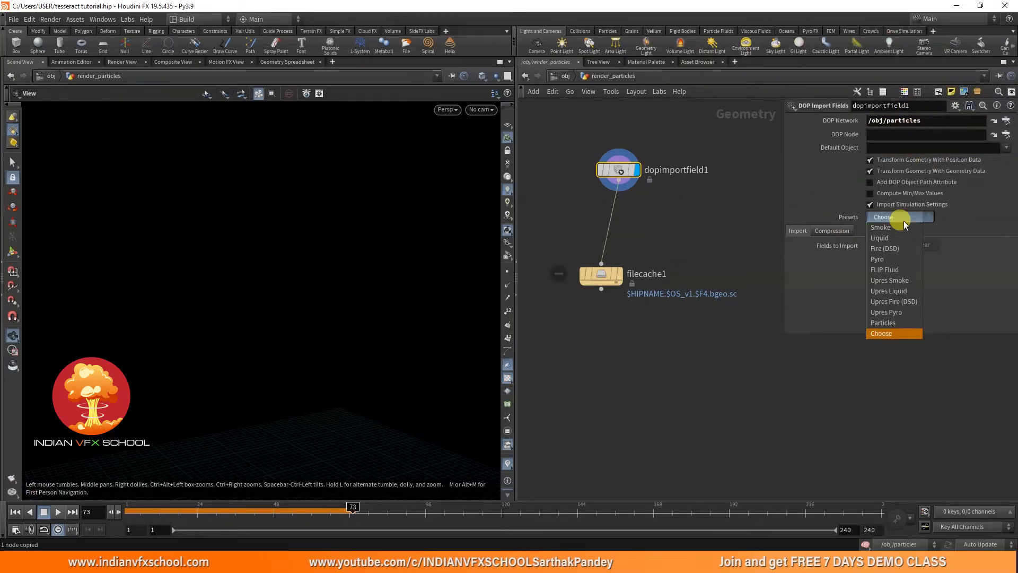
{"action": "left_click", "coordinate": [896, 330]}
{"action": "left_click_drag", "start_coordinate": [149, 510], "coordinate": [83, 526]}
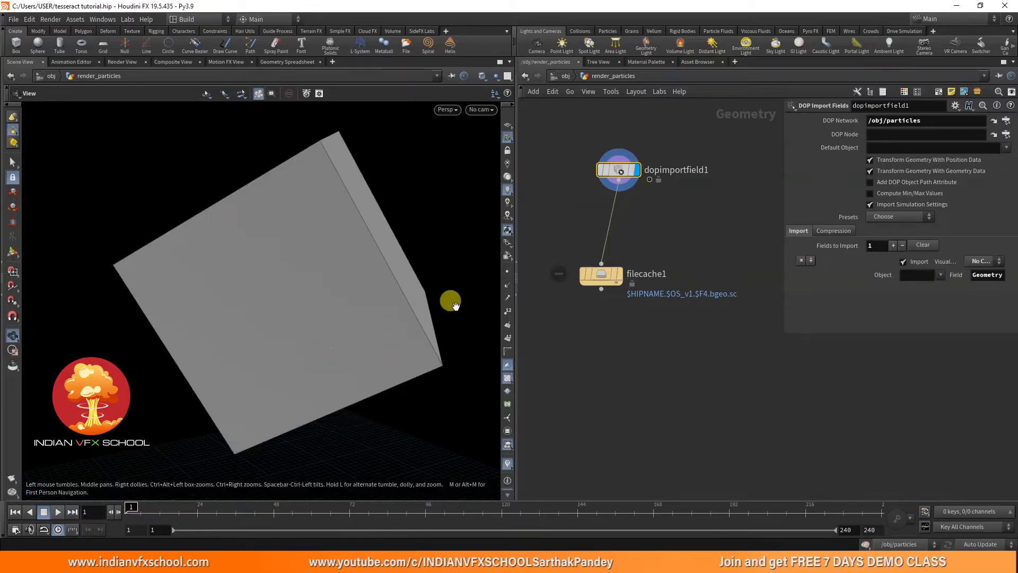
Set the DOP Import Fields node's DOP Node to /obj/particles/popobject1 so that only the particles are imported
{"action": "left_click_drag", "start_coordinate": [937, 123], "coordinate": [839, 128]}
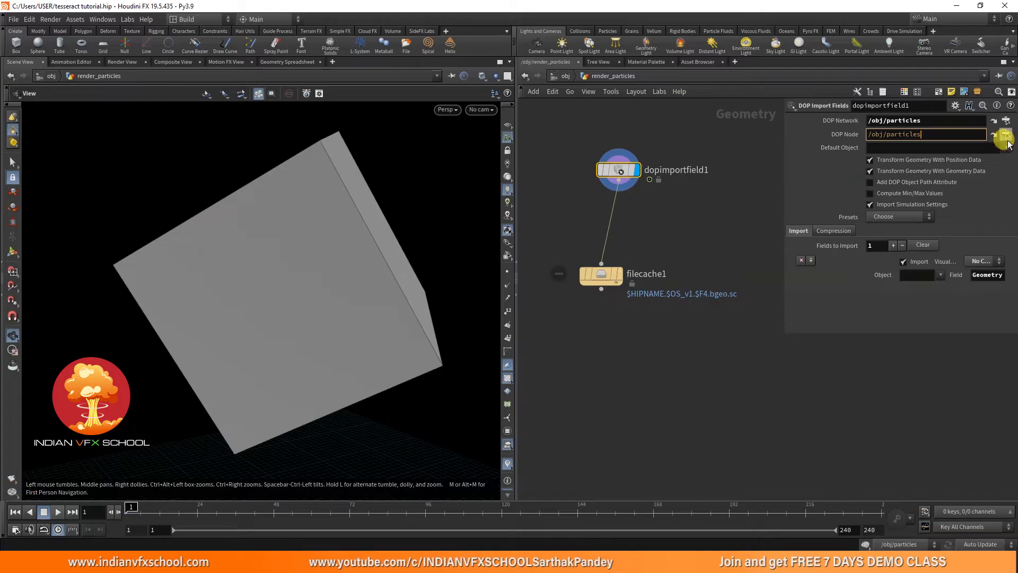
{"action": "left_click", "coordinate": [1006, 121]}
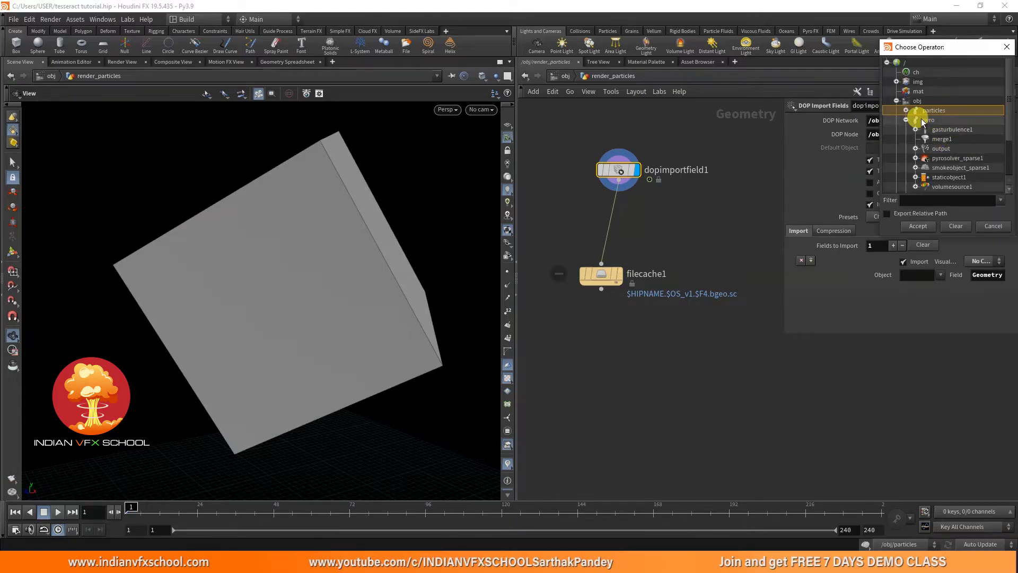
{"action": "scroll", "coordinate": [948, 130], "scroll_direction": "down", "scroll_amount": 1}
{"action": "left_click", "coordinate": [906, 91]}
{"action": "left_click", "coordinate": [905, 110]}
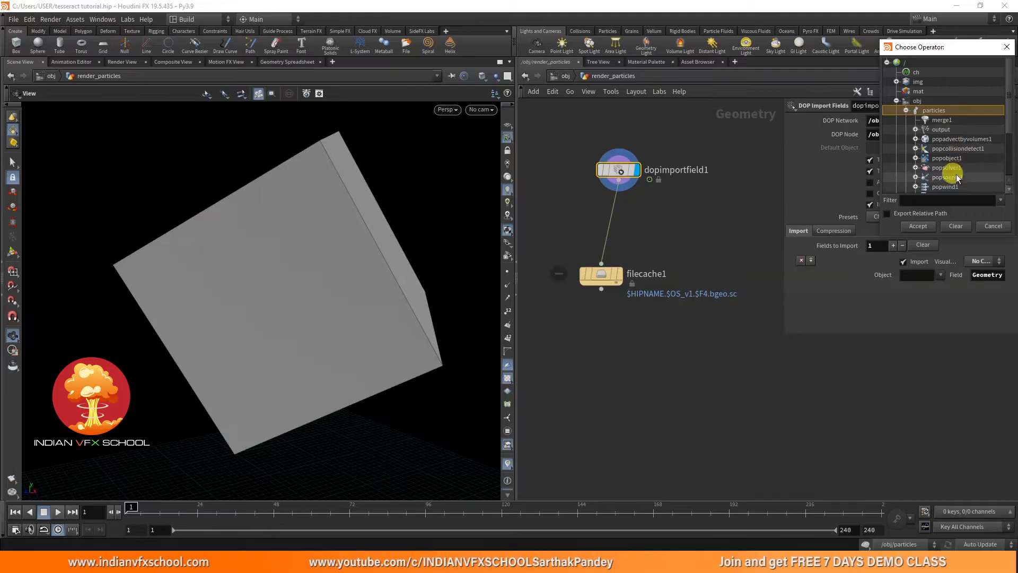
{"action": "left_click", "coordinate": [954, 158]}
{"action": "left_click", "coordinate": [954, 226]}
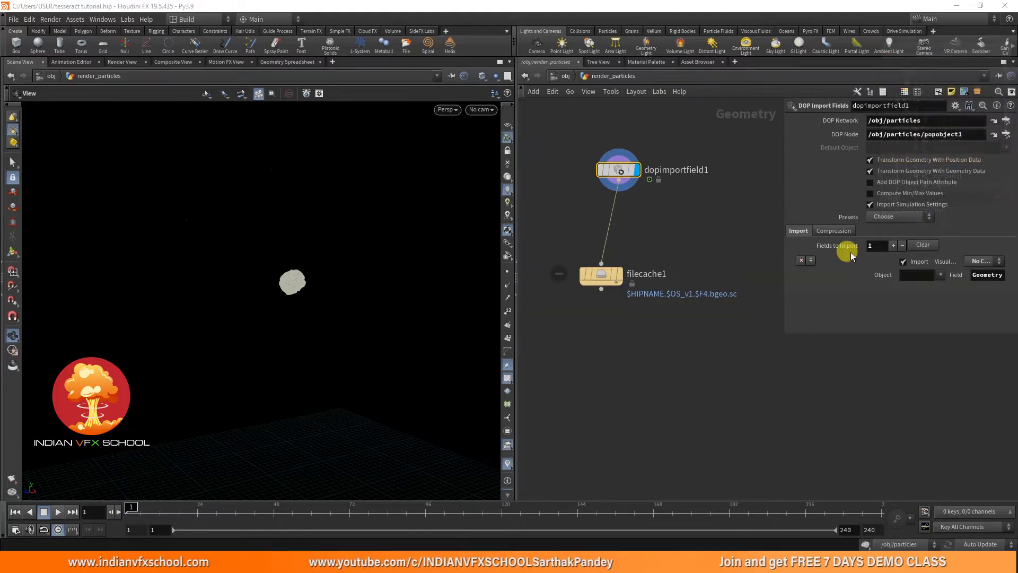
Simulate the imported particles to frame 57 and inspect them from several angles
{"action": "left_click", "coordinate": [58, 514]}
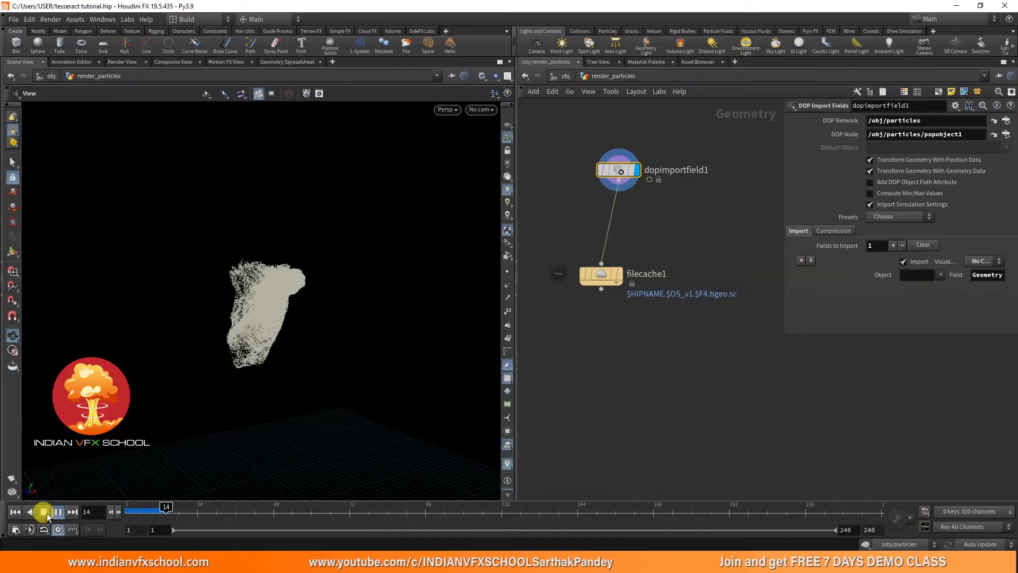
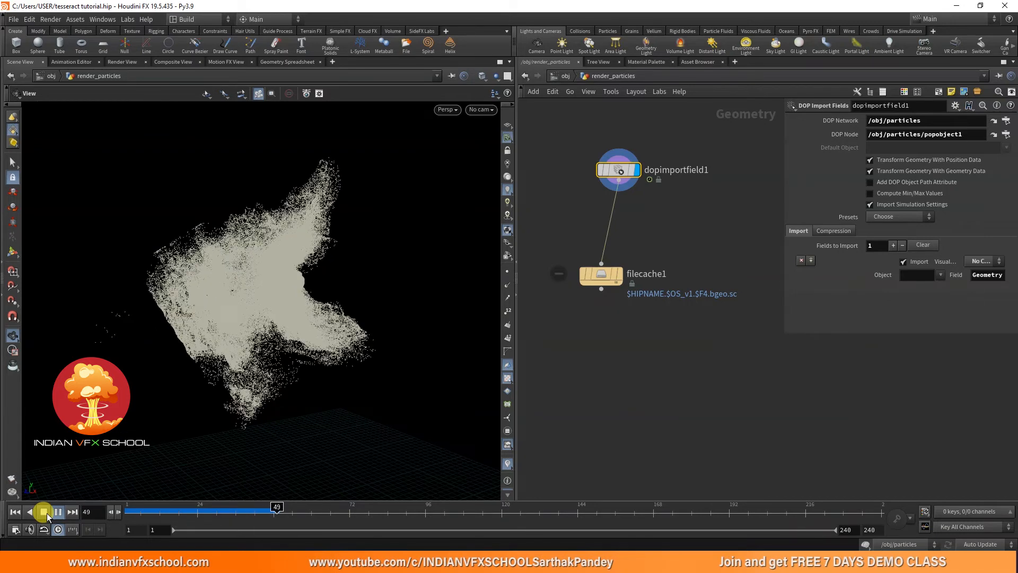
{"action": "left_click", "coordinate": [44, 511]}
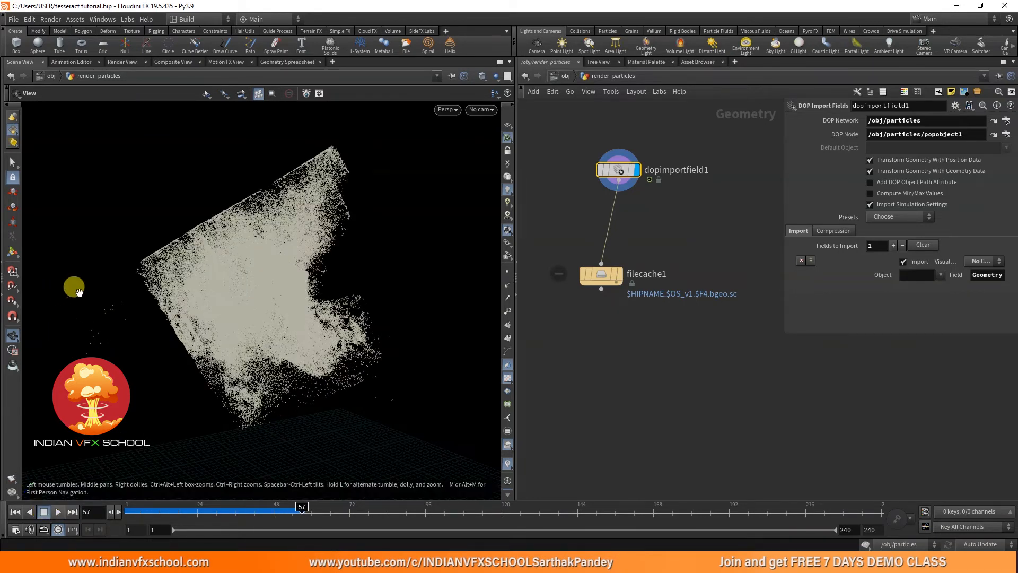
{"action": "left_click_drag", "start_coordinate": [111, 329], "coordinate": [490, 345]}
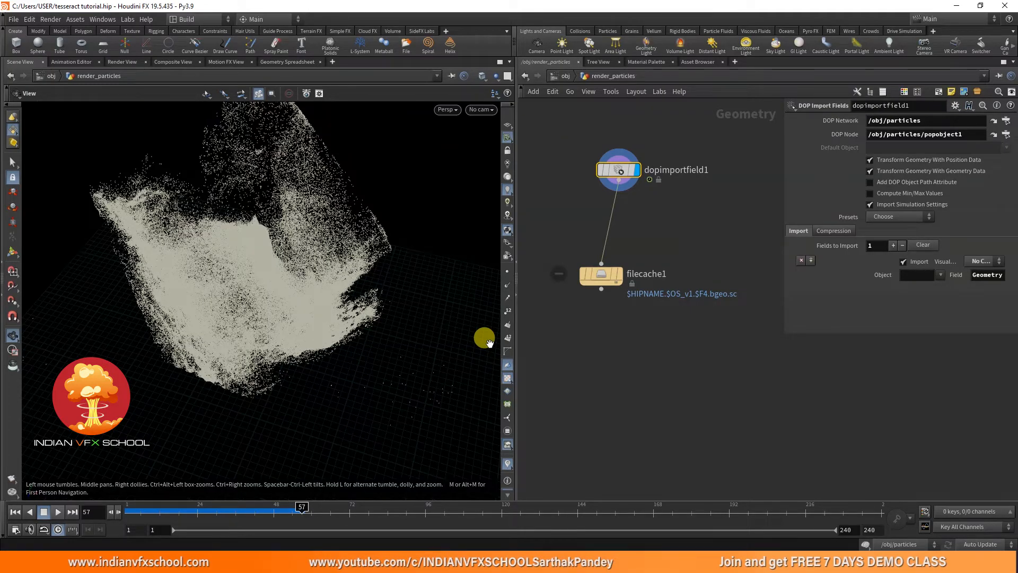
{"action": "left_click_drag", "start_coordinate": [357, 346], "coordinate": [211, 291]}
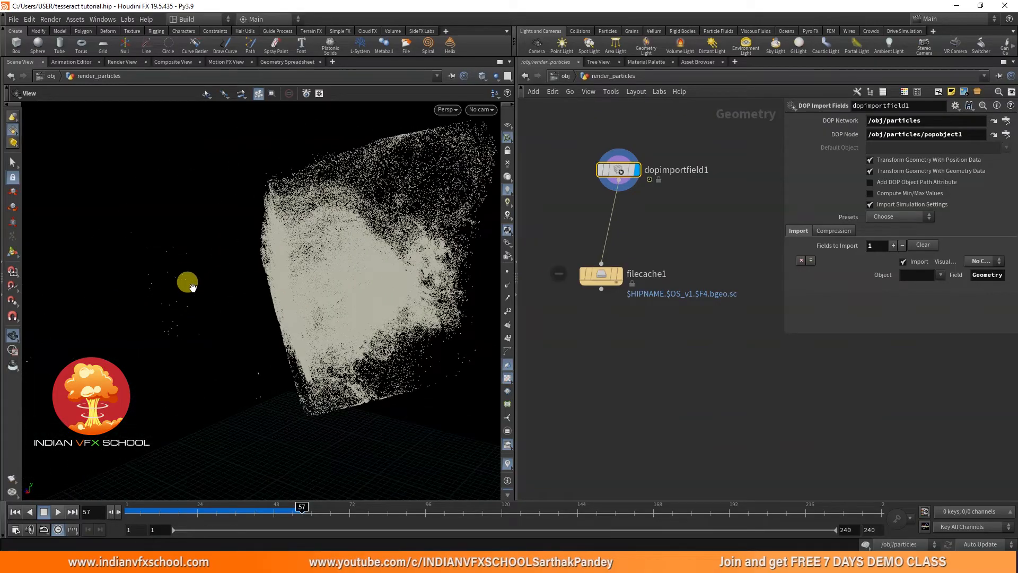
{"action": "left_click_drag", "start_coordinate": [282, 288], "coordinate": [425, 297]}
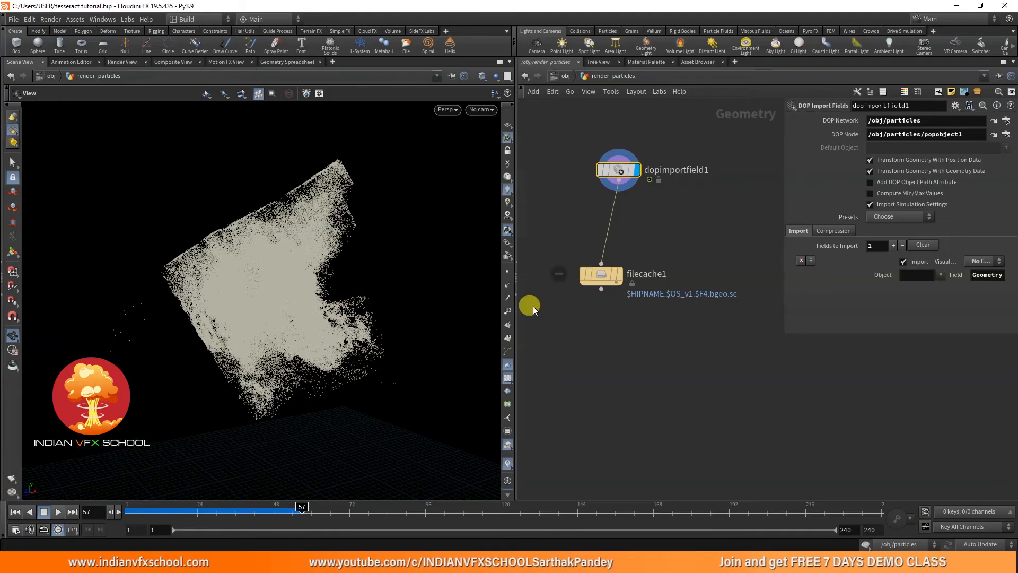
Align the File Cache under the import node, append a Null after it, and make the Null the displayed node
{"action": "mouse_move", "coordinate": [591, 275]}
{"action": "left_mouse_down"}
{"action": "mouse_move", "coordinate": [613, 291]}
{"action": "mouse_move", "coordinate": [608, 270]}
{"action": "left_mouse_up"}
{"action": "left_click", "coordinate": [619, 285]}
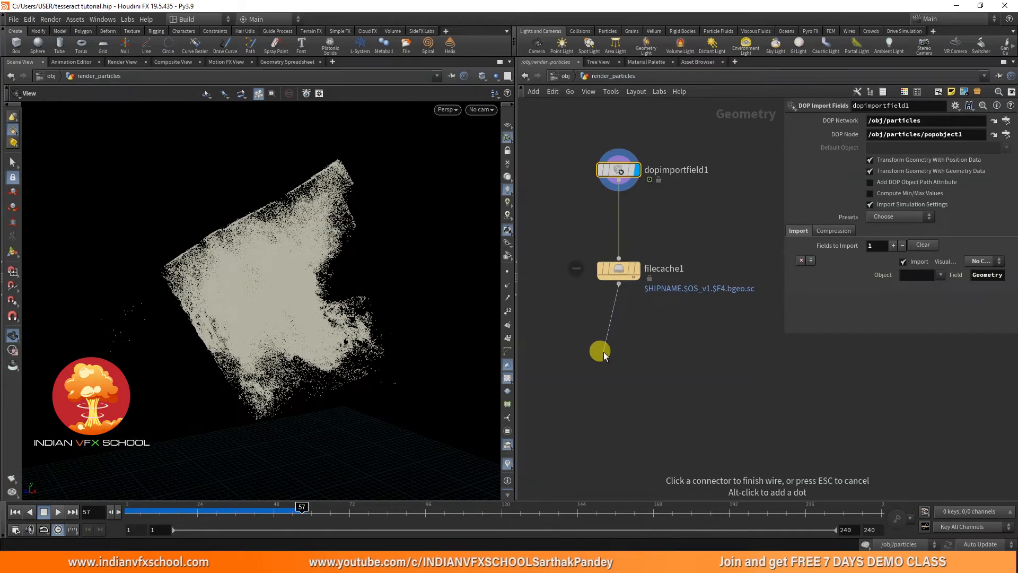
{"action": "left_click", "coordinate": [604, 352]}
{"action": "type", "text": "null"}
{"action": "key", "text": "Return"}
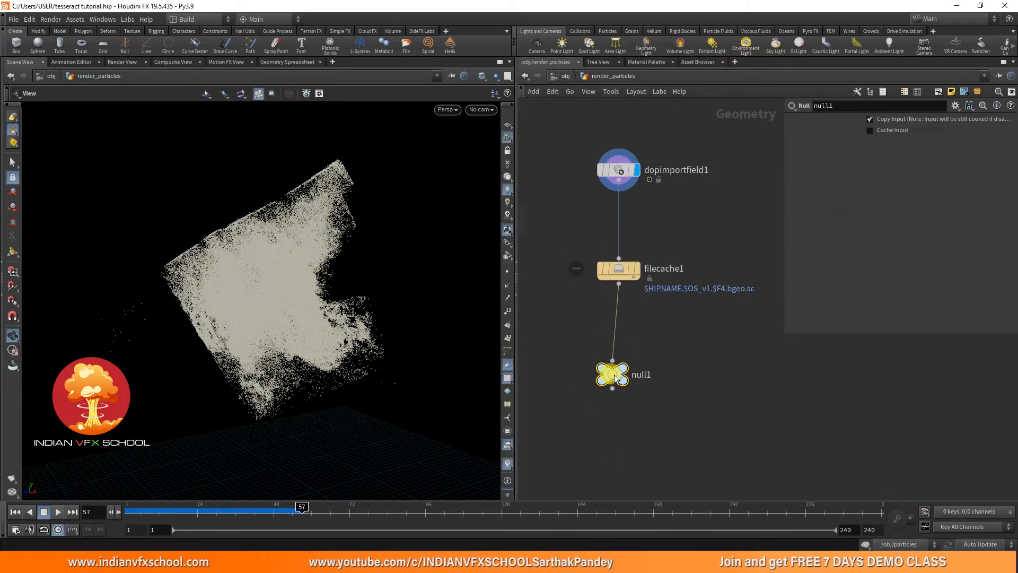
{"action": "left_click_drag", "start_coordinate": [623, 367], "coordinate": [629, 370]}
{"action": "left_click", "coordinate": [629, 370]}
{"action": "key", "text": "ctrl+c"}
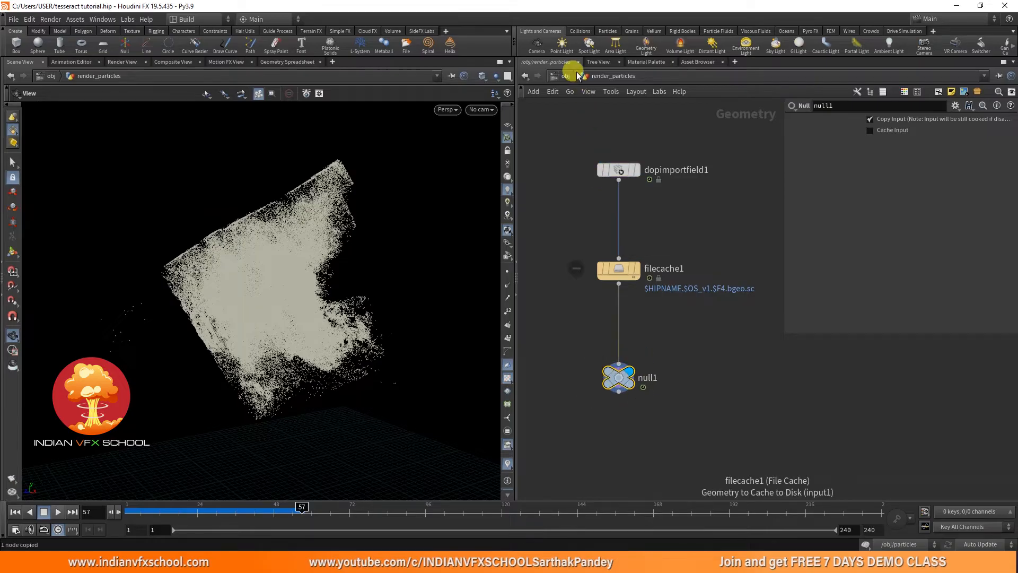
Return to the object level and create a camera from the current viewport view
{"action": "left_click", "coordinate": [562, 78]}
{"action": "left_click", "coordinate": [549, 156]}
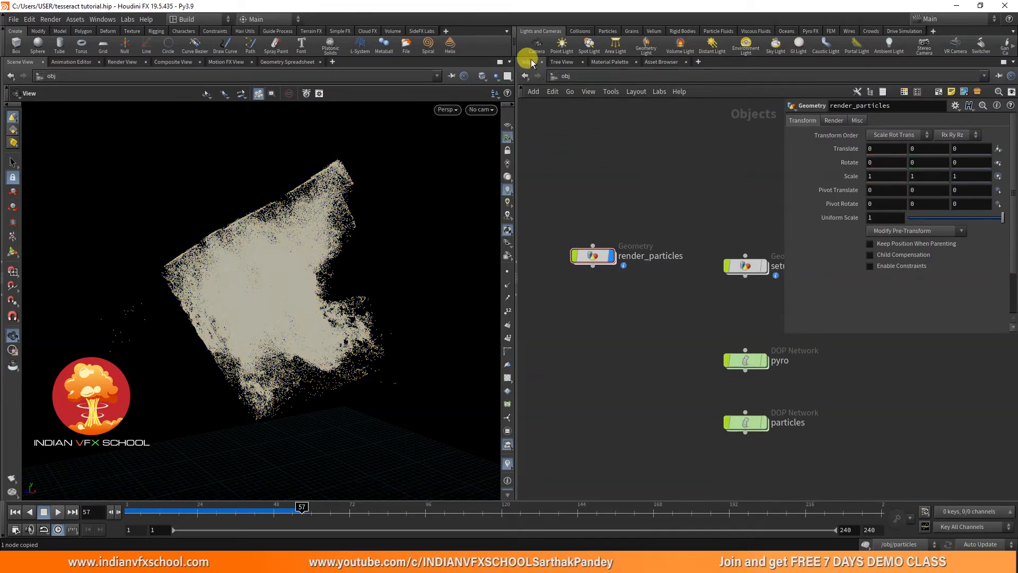
{"action": "left_click", "coordinate": [536, 45]}
{"action": "left_click", "coordinate": [271, 235]}
{"action": "left_click", "coordinate": [11, 337]}
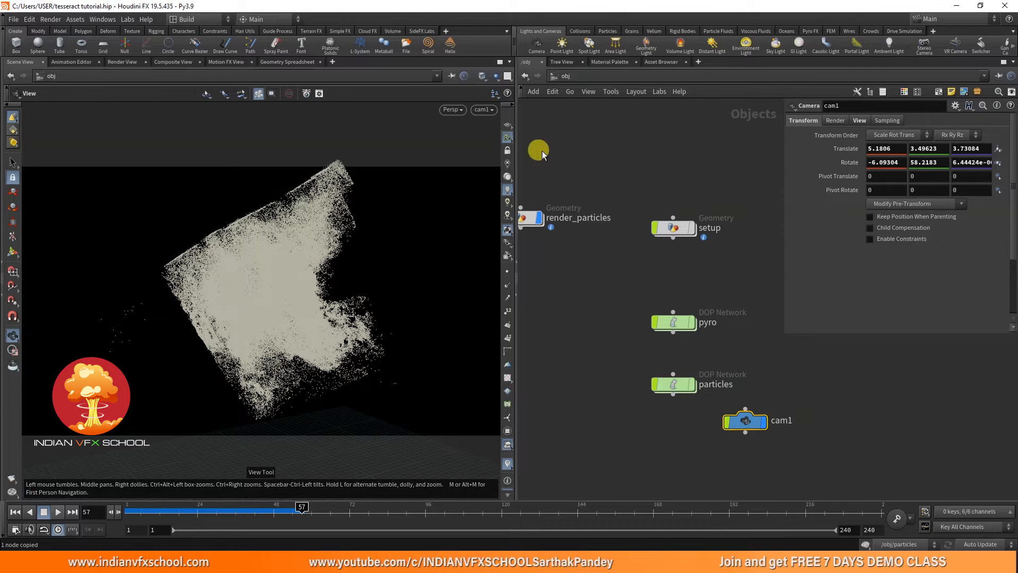
Lock cam1 to the view and reframe the particle cube, placing the camera at about 6.25, 3.22, 4.28
{"action": "left_click", "coordinate": [506, 150]}
{"action": "left_click_drag", "start_coordinate": [377, 224], "coordinate": [318, 279]}
{"action": "middle_click_drag", "start_coordinate": [589, 267], "coordinate": [645, 279]}
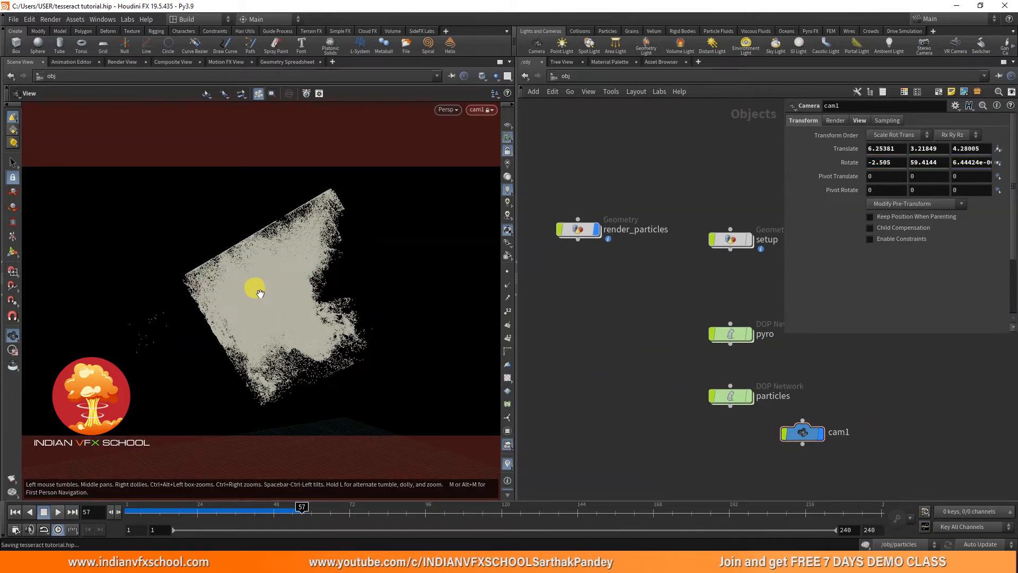
Create a Principled Shader material for the render particles, open it in the material network, and orbit the locked camera around the cube
{"action": "middle_click_drag", "start_coordinate": [568, 287], "coordinate": [611, 297]}
{"action": "left_click", "coordinate": [610, 62]}
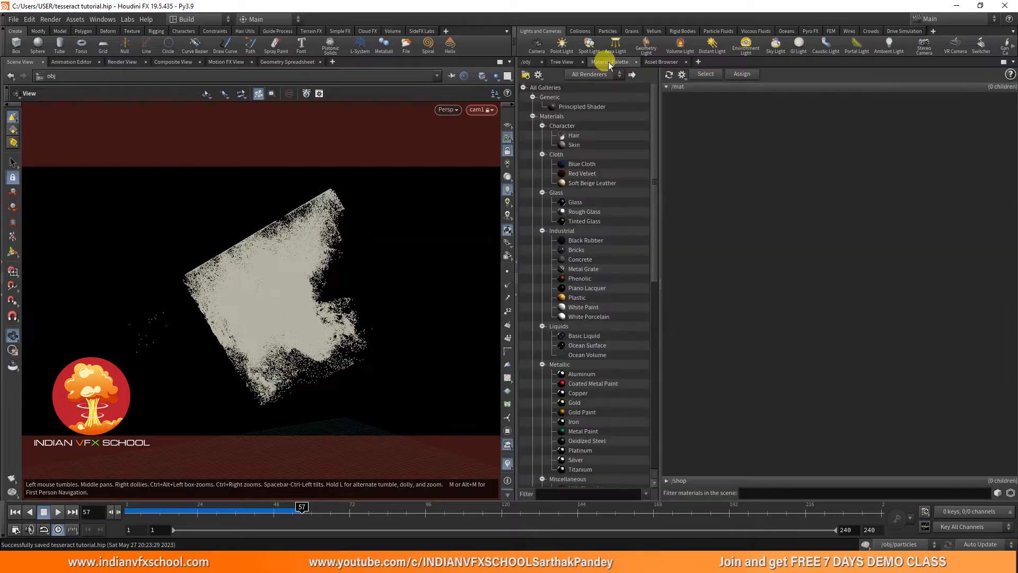
{"action": "double_click", "coordinate": [699, 116]}
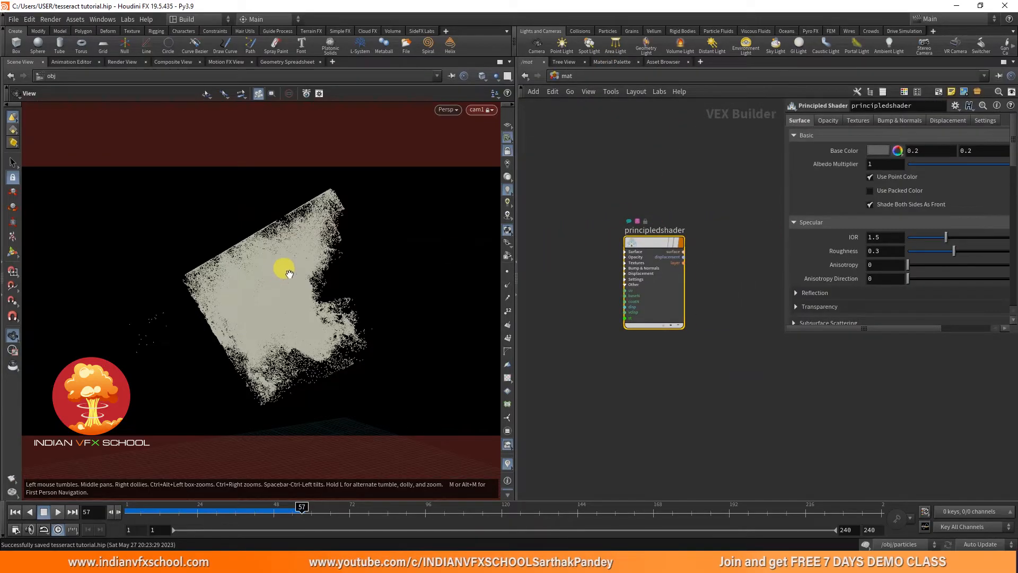
{"action": "mouse_move", "coordinate": [275, 279]}
{"action": "left_mouse_down"}
{"action": "mouse_move", "coordinate": [318, 291]}
{"action": "mouse_move", "coordinate": [281, 312]}
{"action": "mouse_move", "coordinate": [304, 317]}
{"action": "mouse_move", "coordinate": [274, 317]}
{"action": "mouse_move", "coordinate": [296, 326]}
{"action": "left_mouse_up"}
{"action": "middle_click_drag", "start_coordinate": [610, 218], "coordinate": [572, 197]}
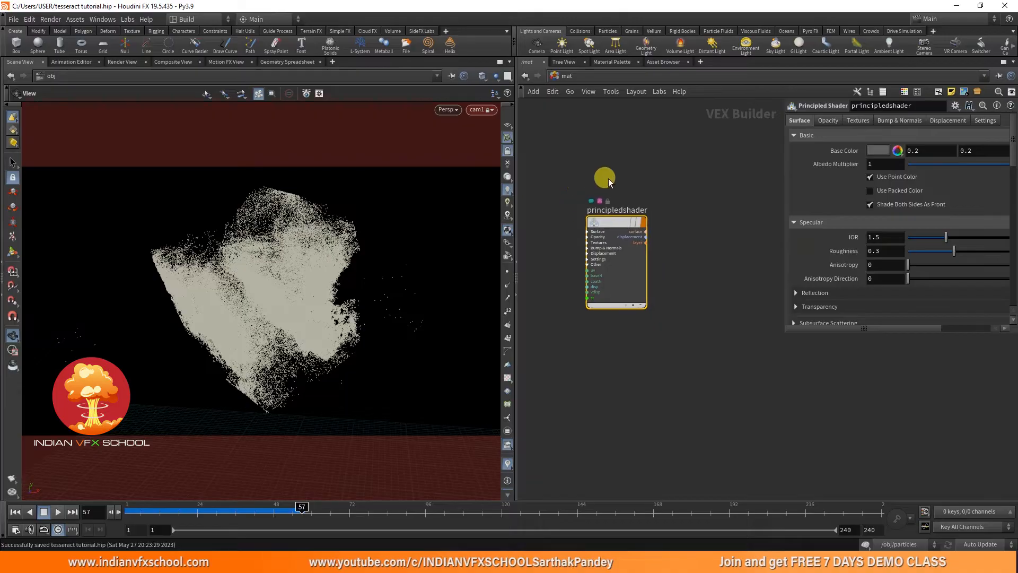
{"action": "middle_click_drag", "start_coordinate": [687, 175], "coordinate": [652, 186]}
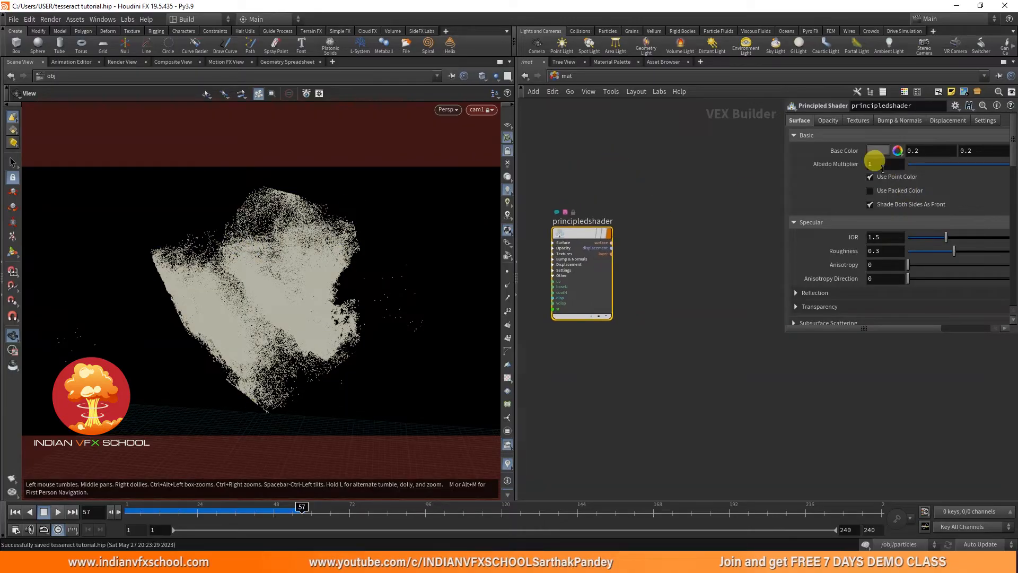
Set the principled shader's Albedo Multiplier and Reflectivity to 0
{"action": "left_click_drag", "start_coordinate": [882, 165], "coordinate": [811, 163]}
{"action": "type", "text": "0"}
{"action": "key", "text": "Return"}
{"action": "scroll", "coordinate": [834, 227], "scroll_direction": "down", "scroll_amount": 3}
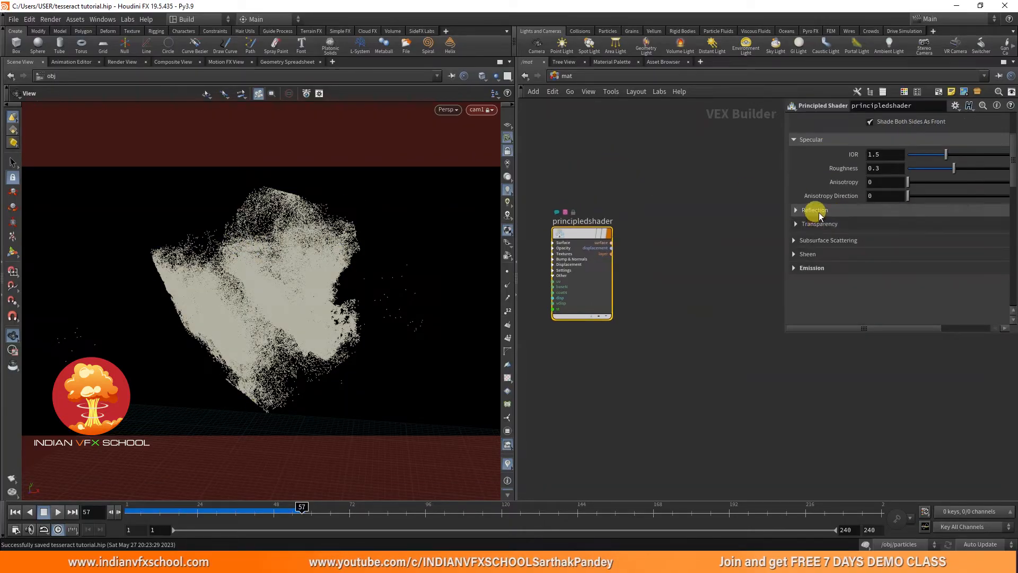
{"action": "left_click", "coordinate": [820, 212]}
{"action": "left_click_drag", "start_coordinate": [879, 237], "coordinate": [834, 242]}
{"action": "type", "text": "0"}
{"action": "key", "text": "Return"}
{"action": "scroll", "coordinate": [844, 172], "scroll_direction": "up", "scroll_amount": 3}
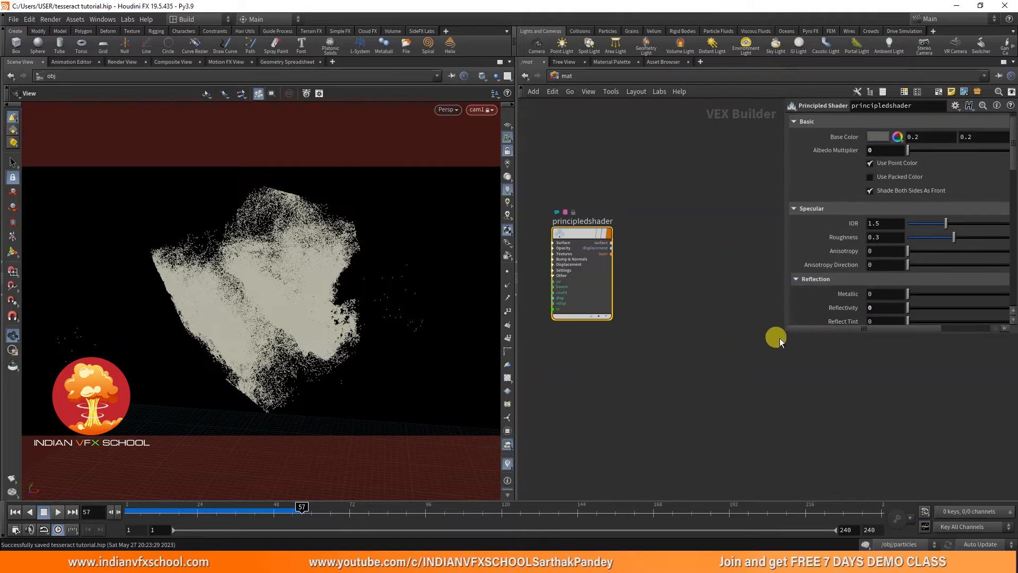
Set the shader's Emission Color to blue (0, 0.5, 1) and save the scene
{"action": "left_click_drag", "start_coordinate": [777, 329], "coordinate": [682, 416]}
{"action": "scroll", "coordinate": [766, 297], "scroll_direction": "down", "scroll_amount": 3}
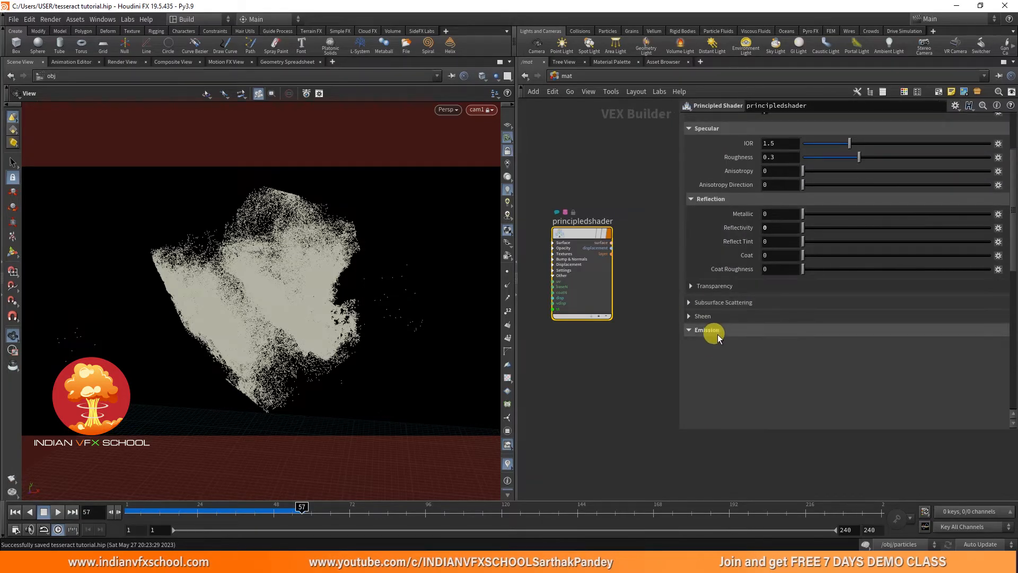
{"action": "left_click", "coordinate": [706, 330]}
{"action": "left_click", "coordinate": [769, 360]}
{"action": "left_click", "coordinate": [845, 288]}
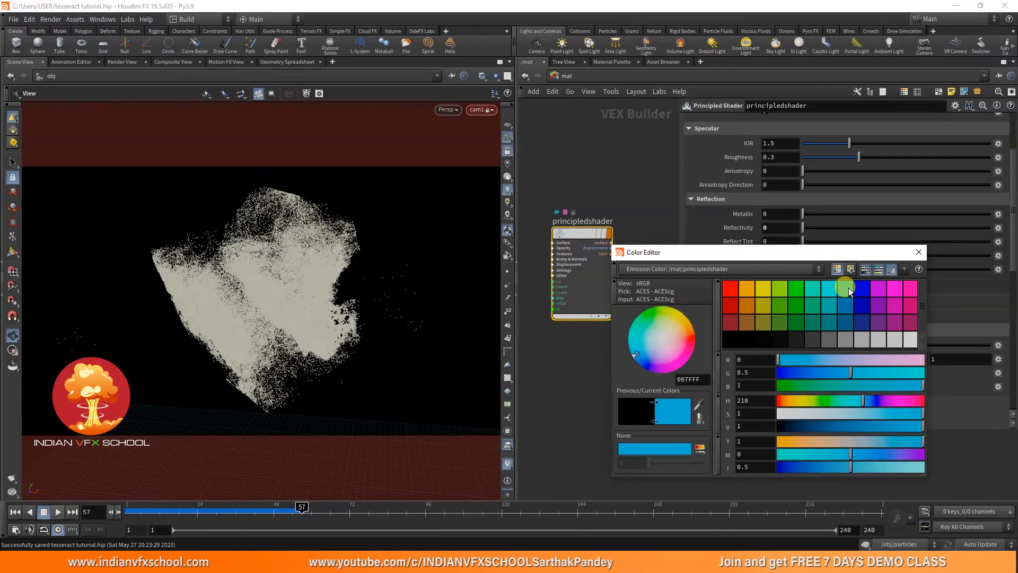
{"action": "left_click", "coordinate": [915, 254]}
{"action": "key", "text": "ctrl+s"}
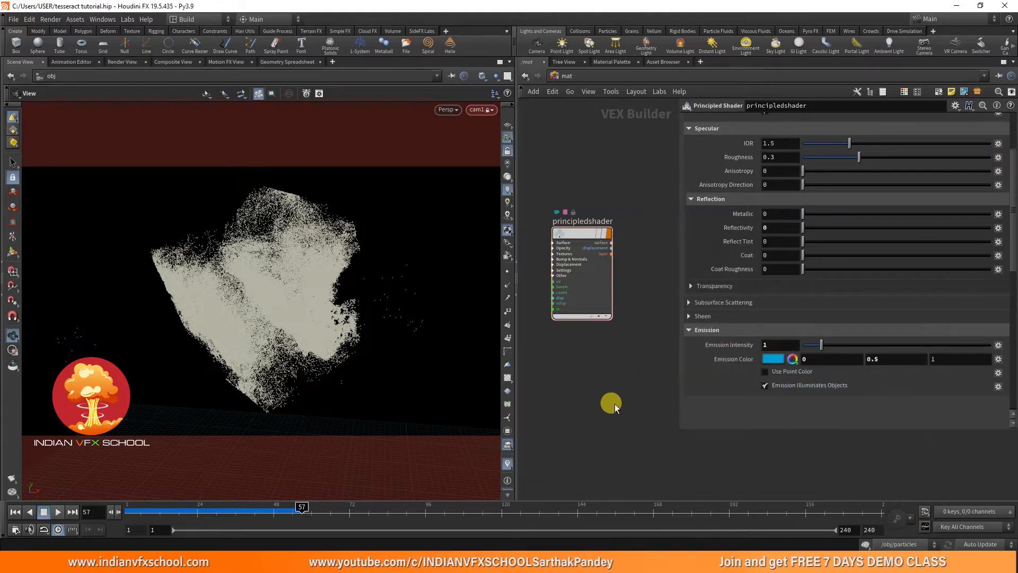
Start an interactive Mantra render through cam1 in the Render View
{"action": "left_click", "coordinate": [120, 65]}
{"action": "left_click", "coordinate": [216, 79]}
{"action": "left_click", "coordinate": [213, 104]}
{"action": "left_click", "coordinate": [40, 81]}
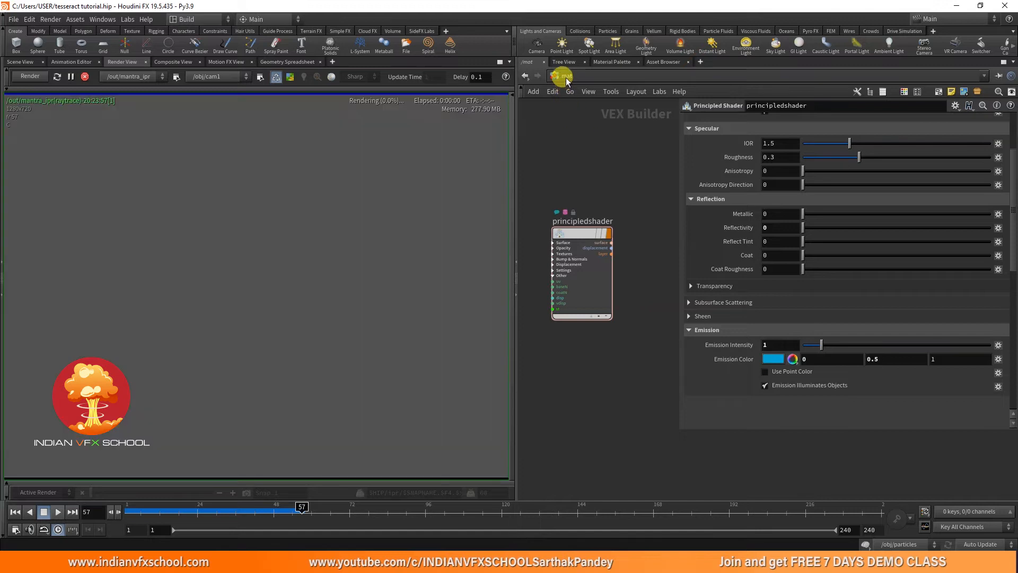
Open the output network and set mantra_ipr's rendering engine to Micropolygon Rendering
{"action": "left_click", "coordinate": [560, 76]}
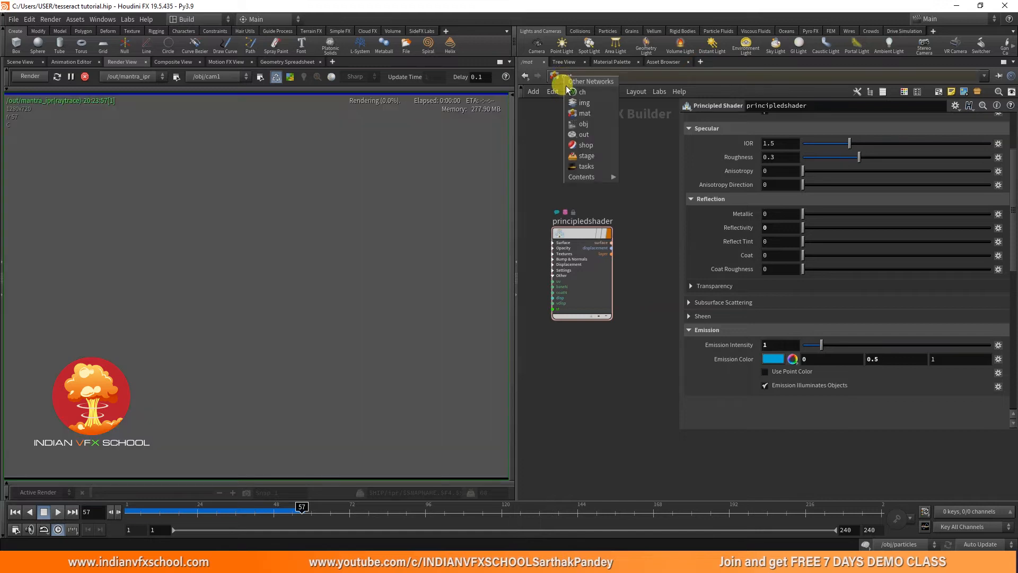
{"action": "left_click", "coordinate": [584, 135]}
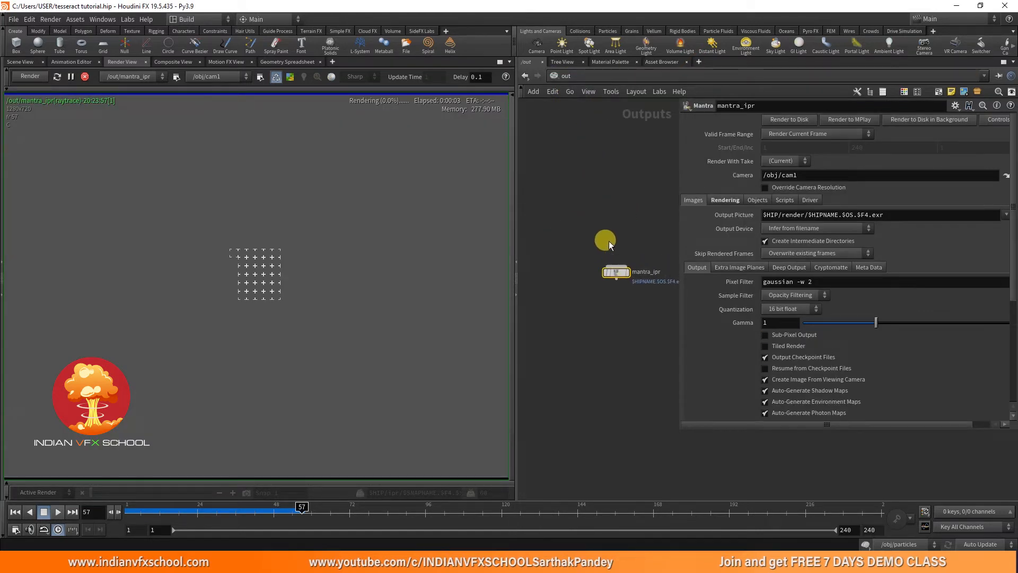
{"action": "left_click", "coordinate": [724, 202]}
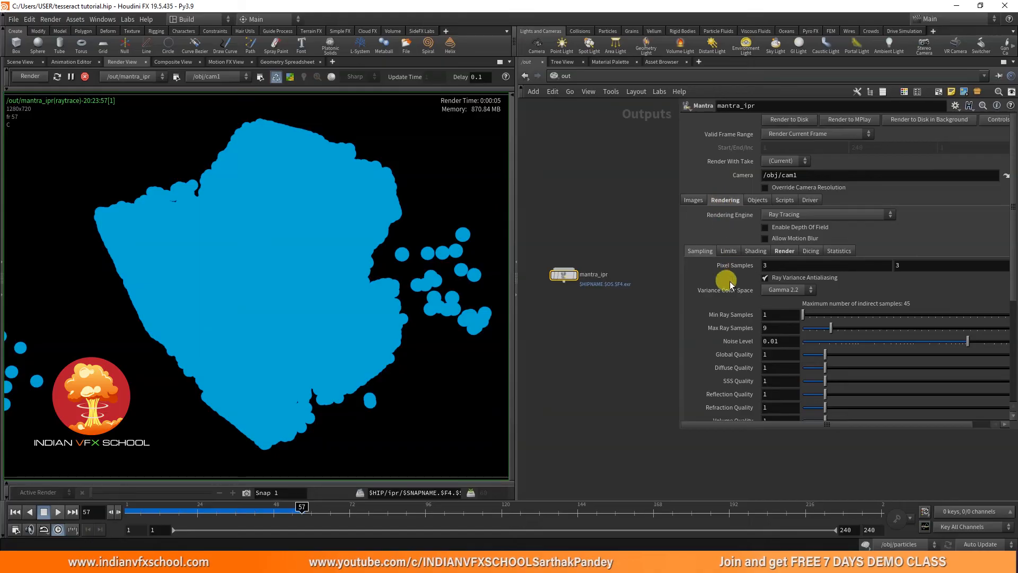
{"action": "left_click", "coordinate": [801, 215]}
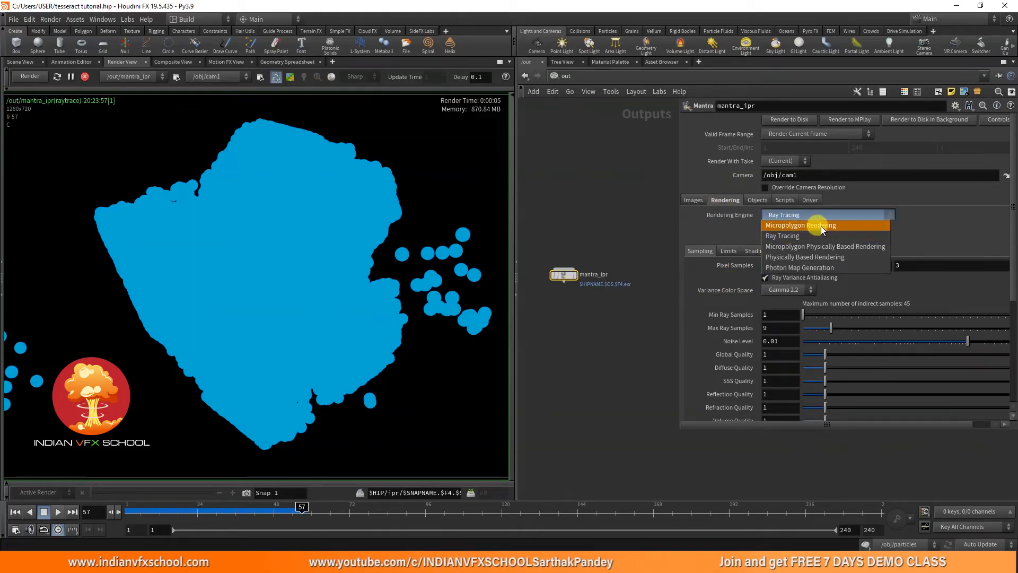
{"action": "left_click", "coordinate": [858, 224]}
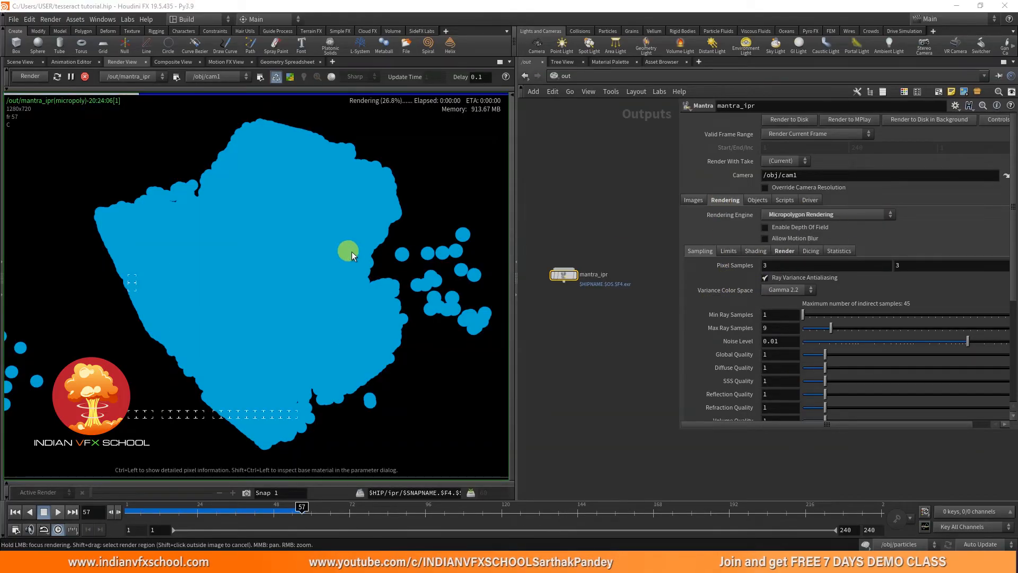
Set mantra_ipr's rendering engine to Micropolygon Physically Based Rendering and look closely at the render
{"action": "left_click", "coordinate": [819, 214]}
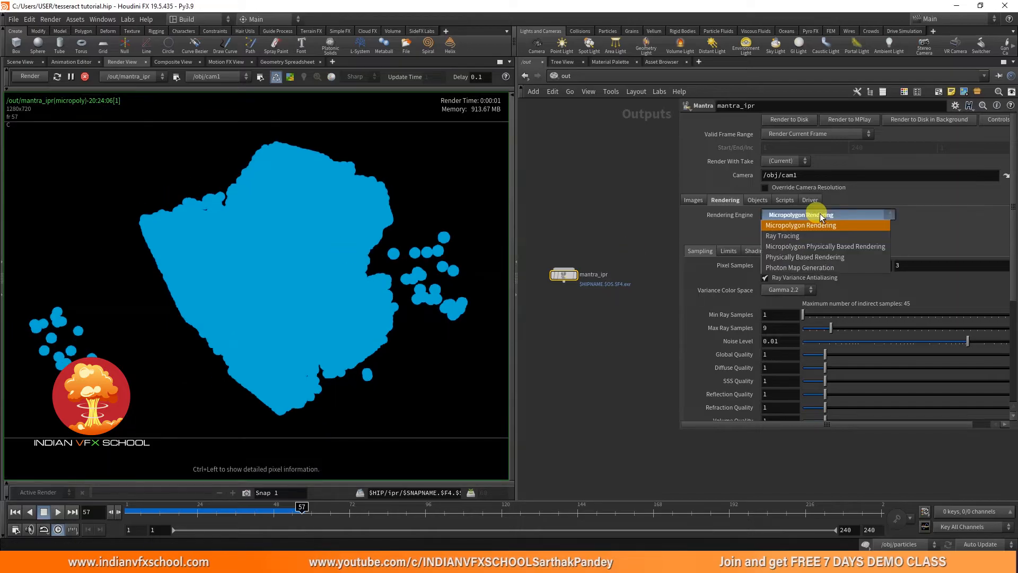
{"action": "left_click", "coordinate": [854, 246]}
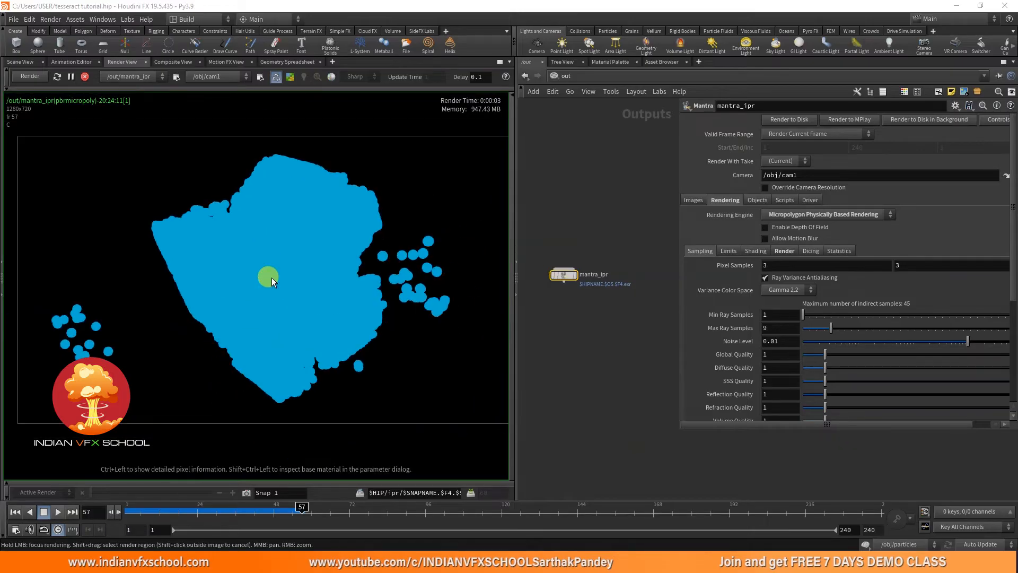
{"action": "scroll", "coordinate": [292, 266], "scroll_direction": "up", "scroll_amount": 2}
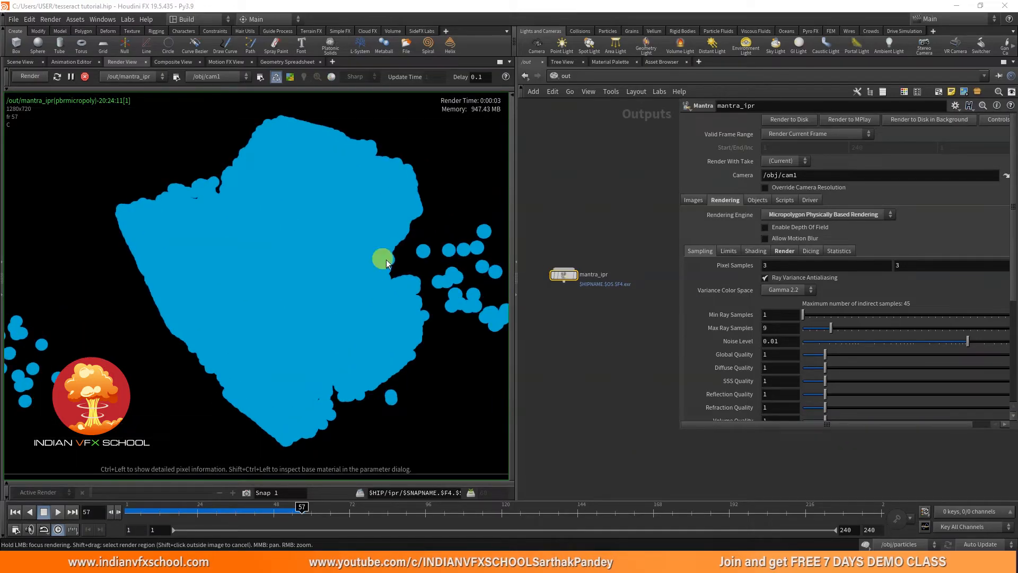
{"action": "left_click", "coordinate": [838, 214]}
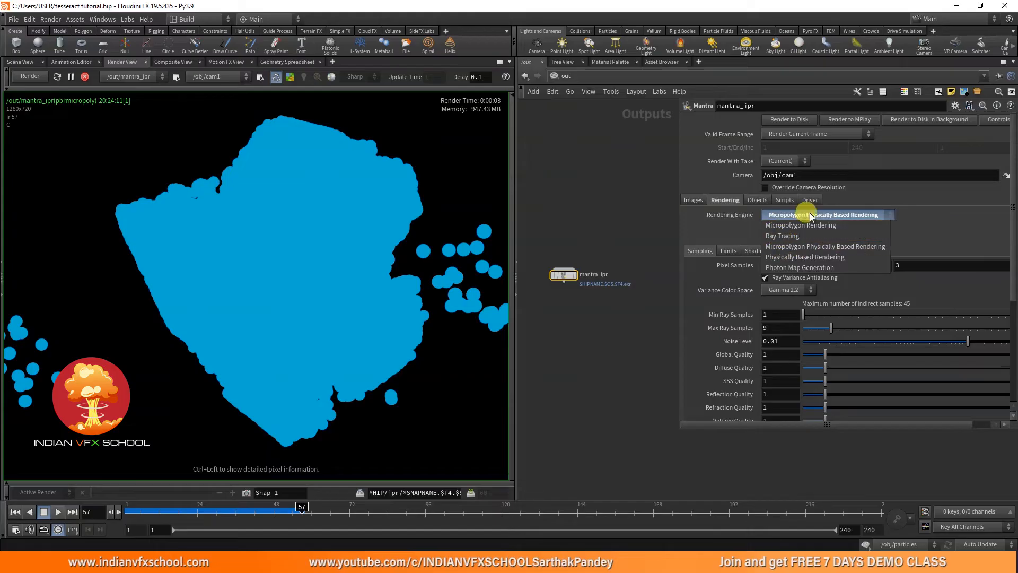
{"action": "left_click", "coordinate": [836, 215]}
Return to the object level and set the Point Scale in render_particles' geometry render settings to 0.05
{"action": "left_click", "coordinate": [570, 90]}
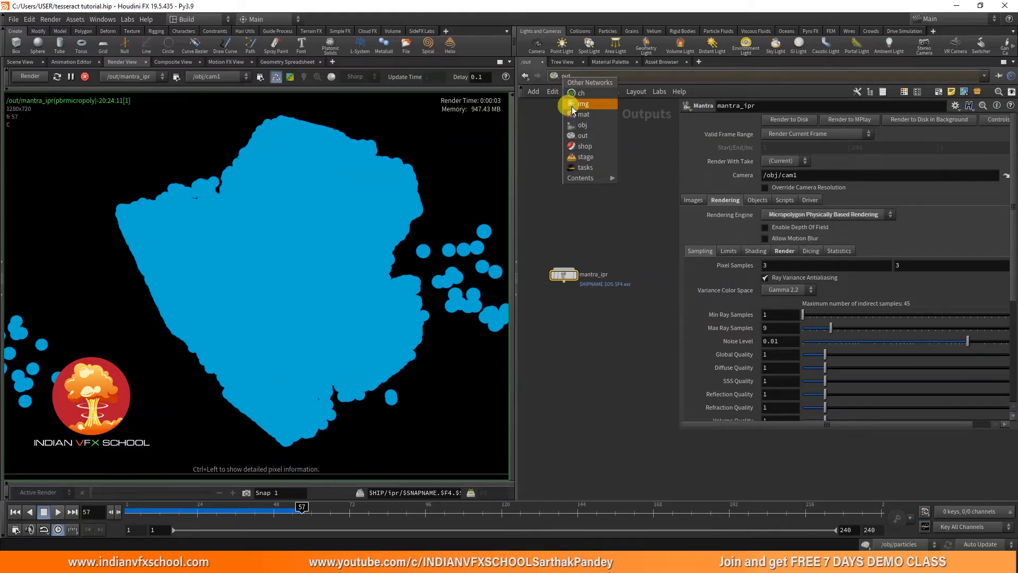
{"action": "left_click", "coordinate": [577, 124]}
{"action": "scroll", "coordinate": [221, 279], "scroll_direction": "down", "scroll_amount": 1}
{"action": "scroll", "coordinate": [224, 278], "scroll_direction": "down", "scroll_amount": 2}
{"action": "middle_click_drag", "start_coordinate": [632, 277], "coordinate": [554, 286]}
{"action": "scroll", "coordinate": [619, 286], "scroll_direction": "up", "scroll_amount": 3}
{"action": "left_click", "coordinate": [595, 232]}
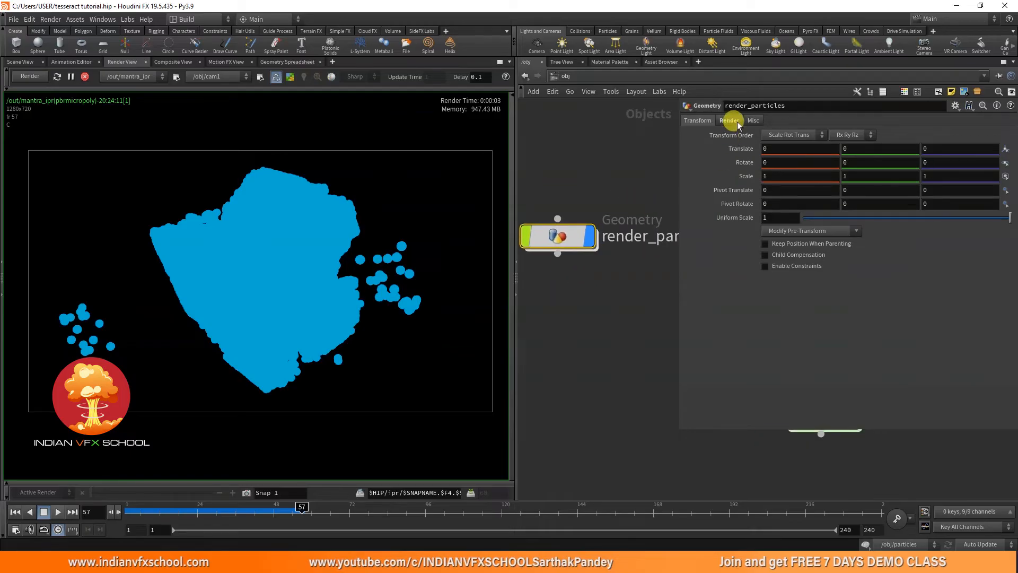
{"action": "left_click", "coordinate": [730, 120]}
{"action": "left_click", "coordinate": [787, 202]}
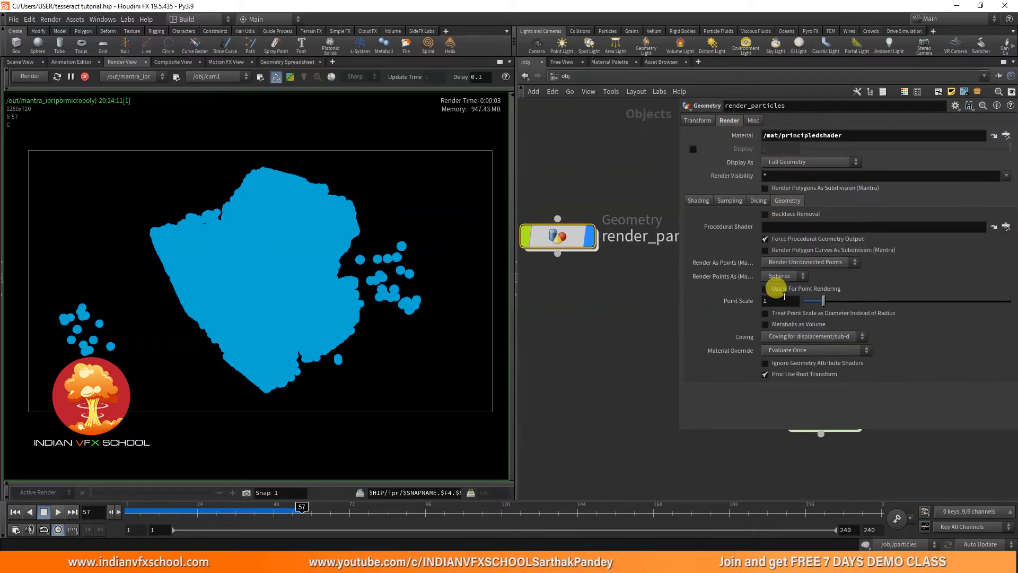
{"action": "type", "text": "0."}
{"action": "type", "text": "25"}
{"action": "key", "text": "Return"}
{"action": "left_click", "coordinate": [243, 254]}
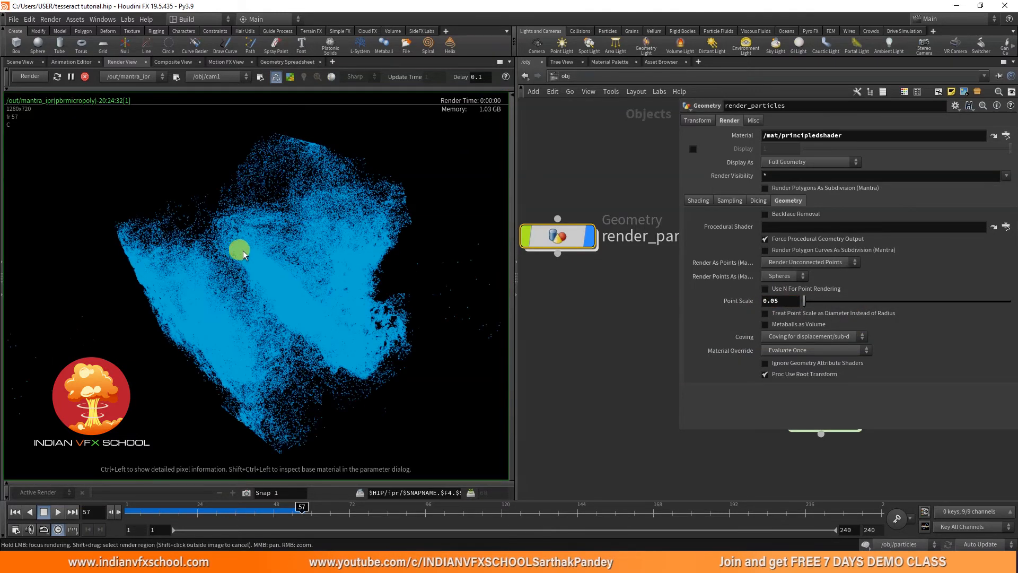
{"action": "scroll", "coordinate": [249, 254], "scroll_direction": "down", "scroll_amount": 2}
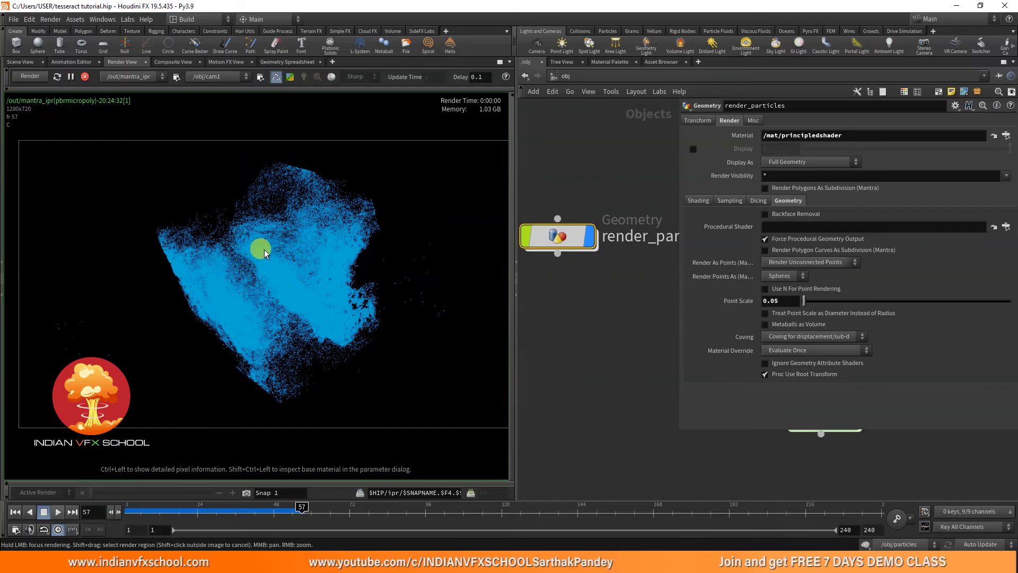
{"action": "middle_click_drag", "start_coordinate": [264, 249], "coordinate": [244, 254]}
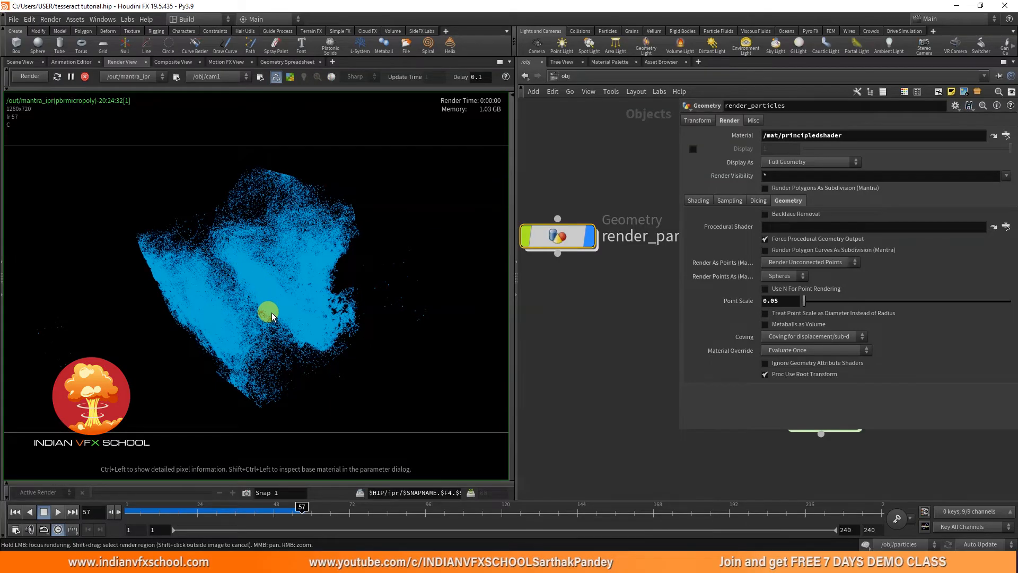
Reopen the principled shader and darken its Emission Color to 0, 0.064, 0.128
{"action": "left_click", "coordinate": [607, 63]}
{"action": "double_click", "coordinate": [670, 112]}
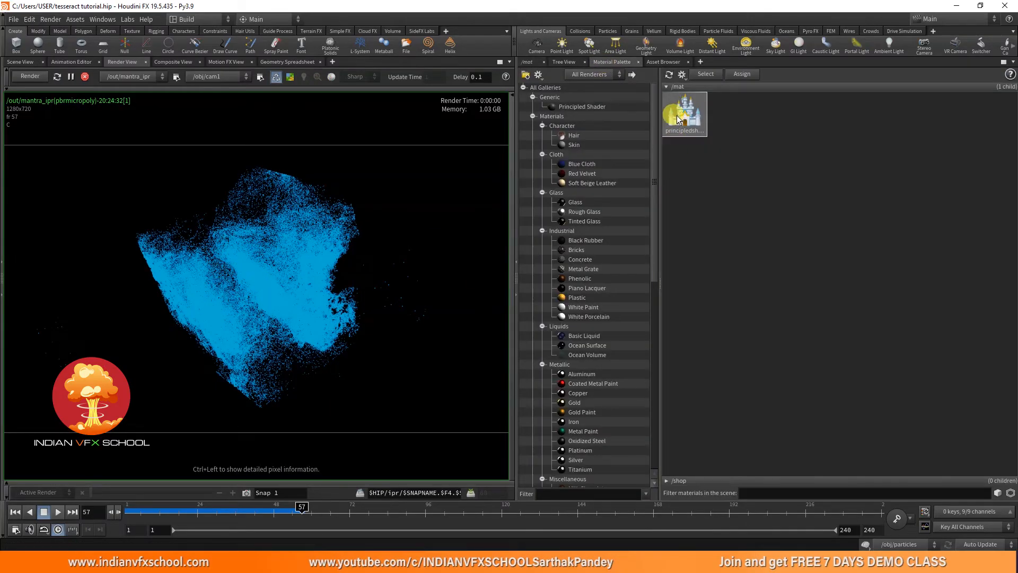
{"action": "scroll", "coordinate": [586, 191], "scroll_direction": "up", "scroll_amount": 4}
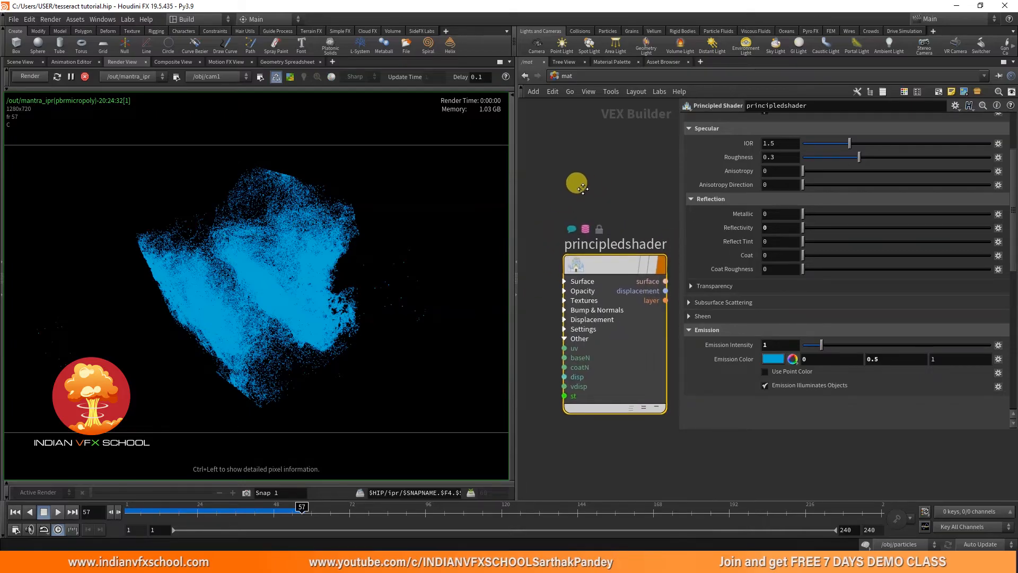
{"action": "left_click", "coordinate": [772, 359]}
{"action": "left_click_drag", "start_coordinate": [908, 426], "coordinate": [845, 428]}
{"action": "left_click_drag", "start_coordinate": [804, 430], "coordinate": [793, 429]}
{"action": "left_click", "coordinate": [918, 252]}
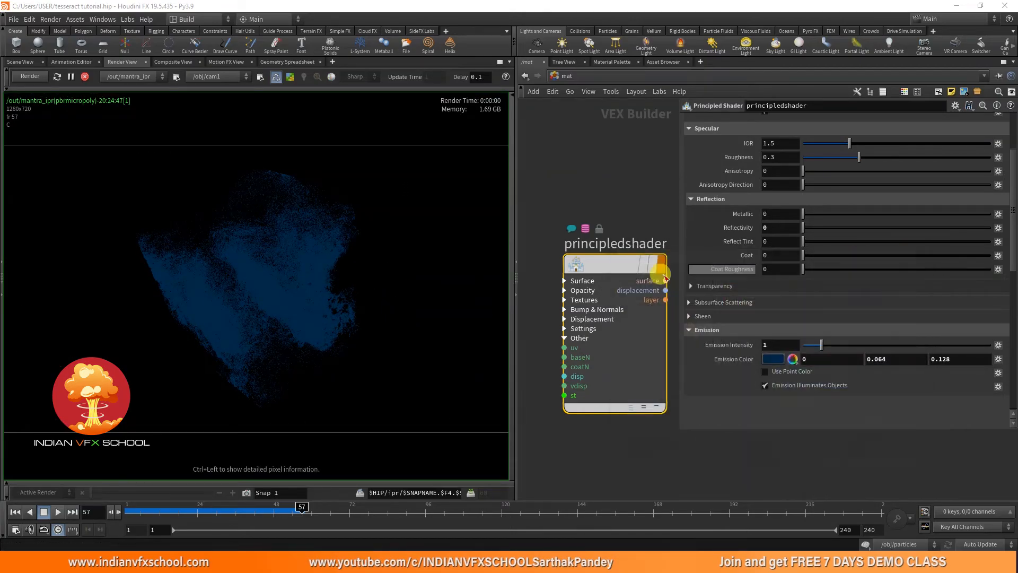
Examine the particle render up close in its alpha channel and in full colour
{"action": "right_click_drag", "start_coordinate": [195, 259], "coordinate": [250, 257]}
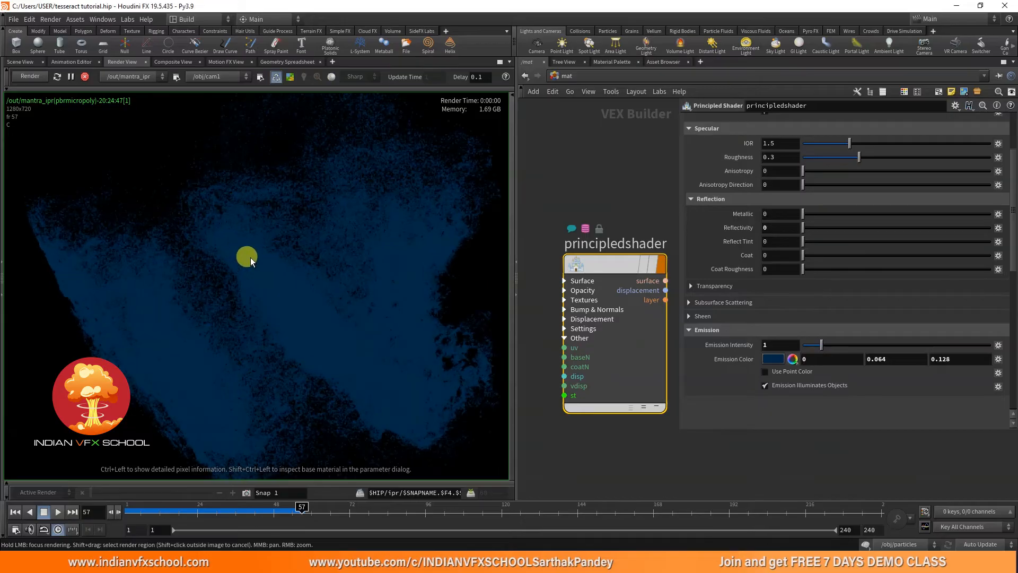
{"action": "left_click", "coordinate": [18, 483]}
{"action": "left_click", "coordinate": [109, 478]}
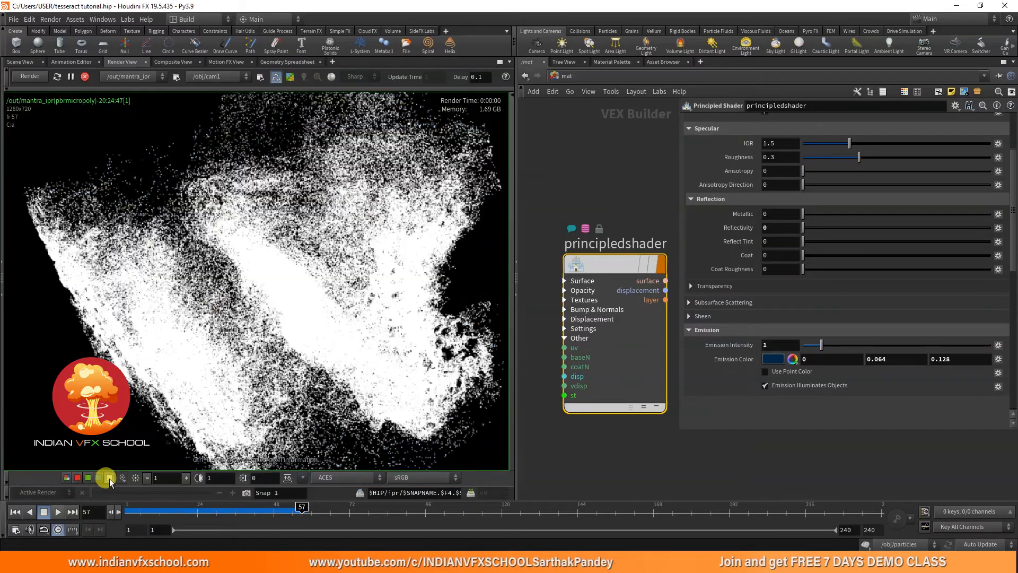
{"action": "right_click_drag", "start_coordinate": [216, 285], "coordinate": [240, 295]}
{"action": "left_click", "coordinate": [67, 476]}
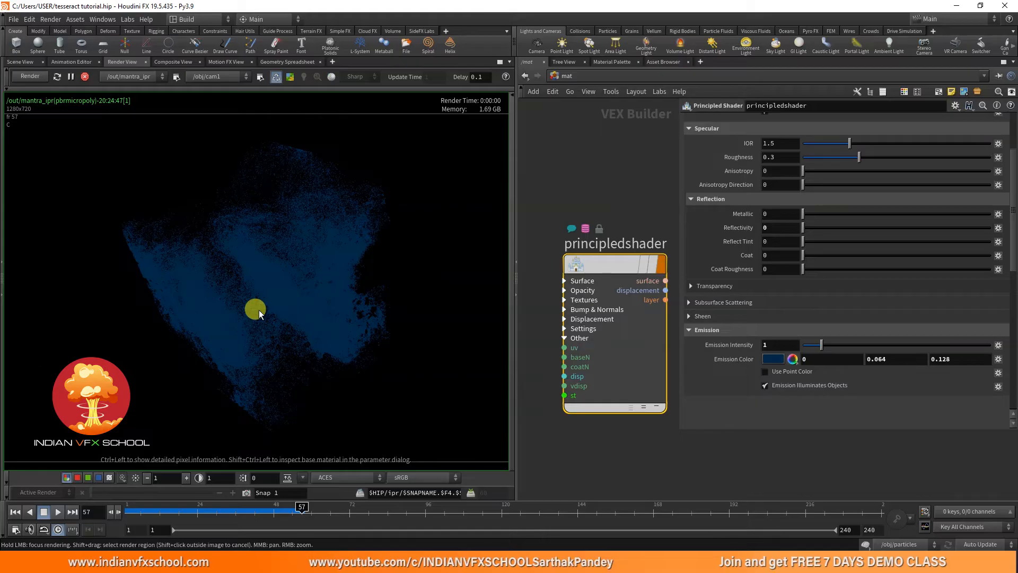
{"action": "scroll", "coordinate": [282, 176], "scroll_direction": "up", "scroll_amount": 3}
{"action": "middle_click_drag", "start_coordinate": [282, 176], "coordinate": [278, 230]}
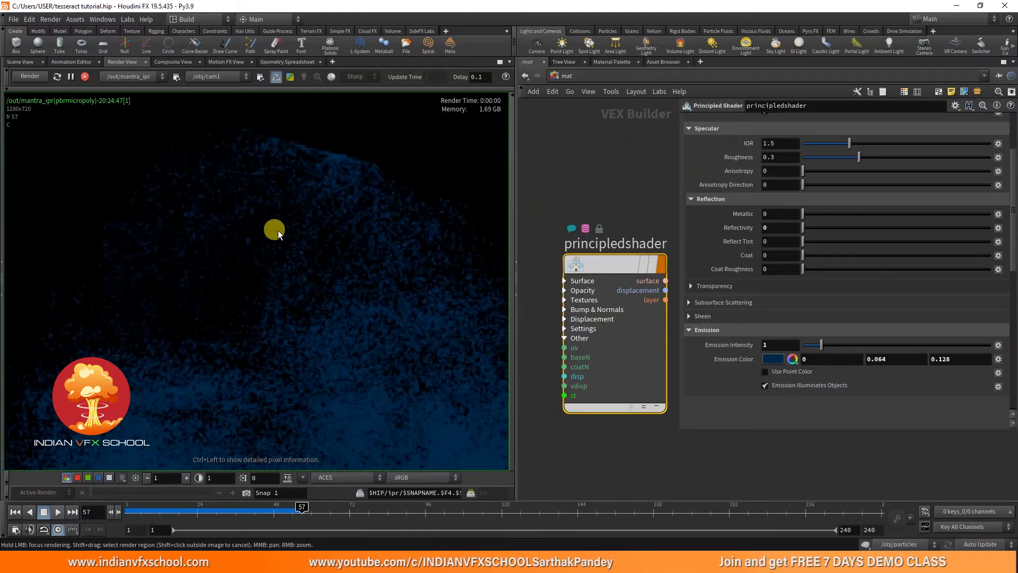
{"action": "scroll", "coordinate": [265, 229], "scroll_direction": "down", "scroll_amount": 4}
{"action": "scroll", "coordinate": [265, 250], "scroll_direction": "up", "scroll_amount": 2}
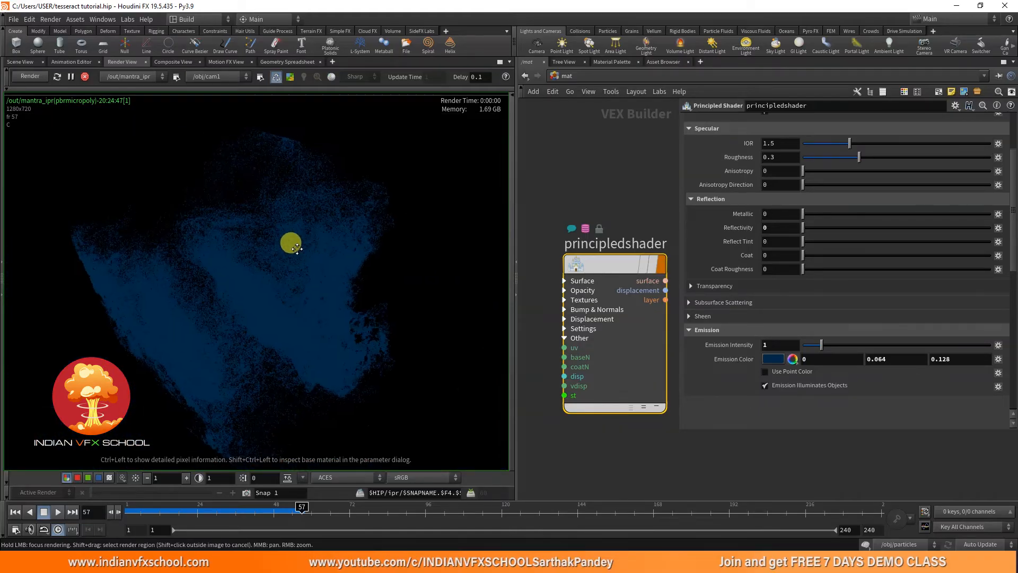
Set the principled shader's Opacity Scale to 0.01
{"action": "scroll", "coordinate": [718, 234], "scroll_direction": "up", "scroll_amount": 3}
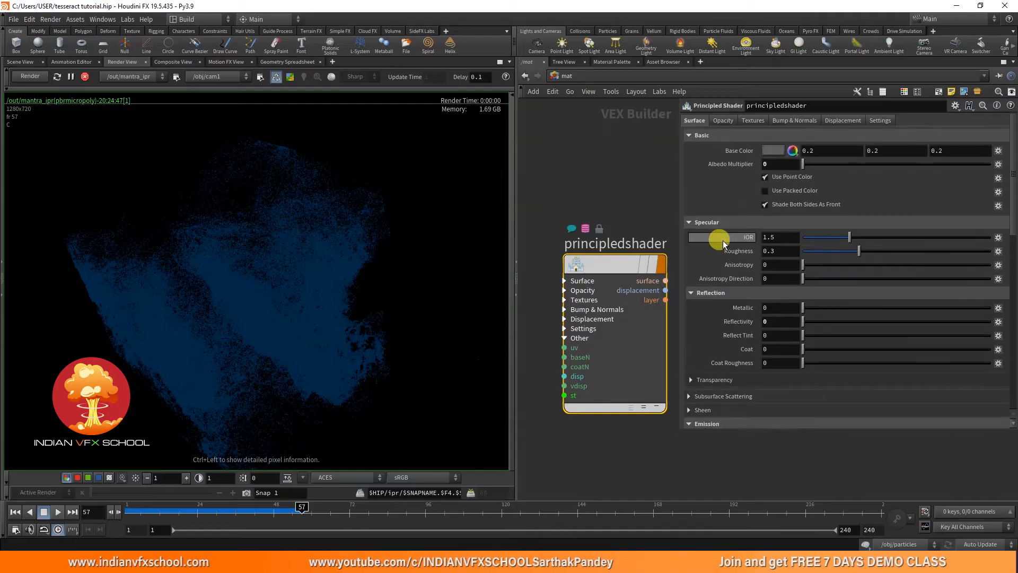
{"action": "left_click", "coordinate": [731, 121]}
{"action": "left_click", "coordinate": [764, 150]}
{"action": "type", "text": "0.01"}
{"action": "key", "text": "Return"}
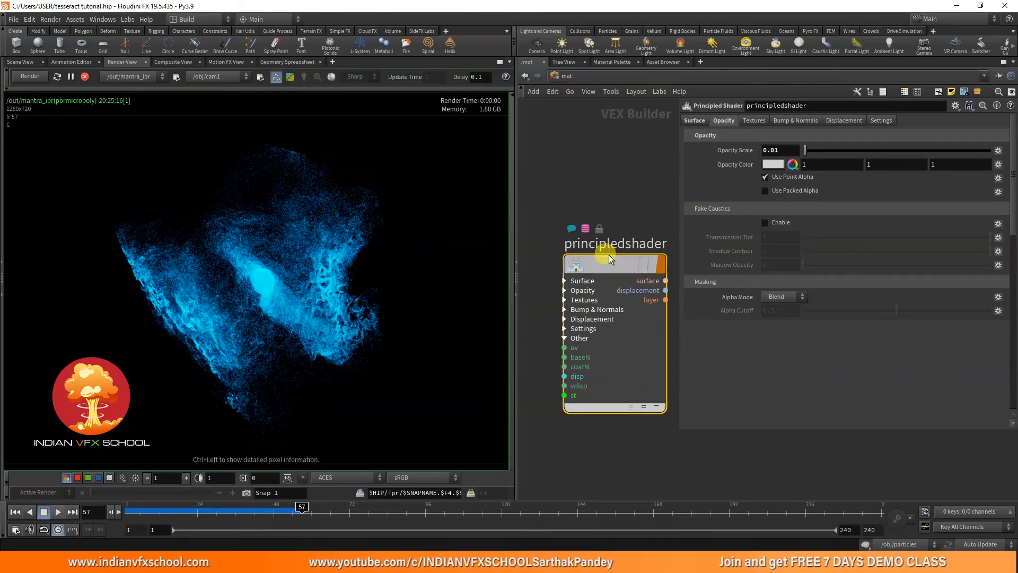
Adjust the principled shader's Emission Color to a darker, less saturated blue of 0.029997, 0.0644985, 0.099
{"action": "left_click", "coordinate": [698, 121]}
{"action": "scroll", "coordinate": [741, 279], "scroll_direction": "down", "scroll_amount": 5}
{"action": "scroll", "coordinate": [742, 280], "scroll_direction": "down", "scroll_amount": 3}
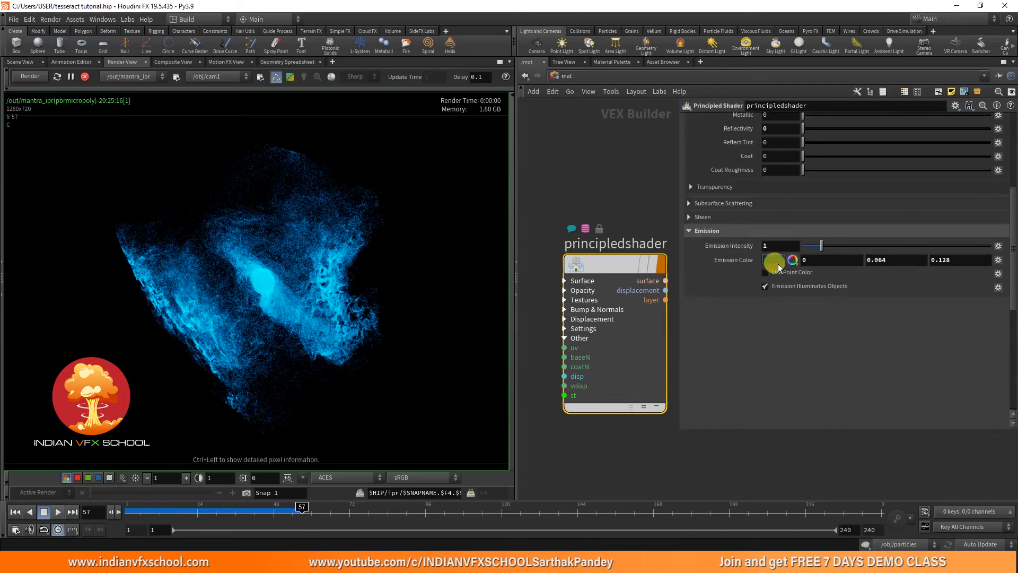
{"action": "left_click", "coordinate": [774, 260]}
{"action": "left_click_drag", "start_coordinate": [794, 427], "coordinate": [936, 426]}
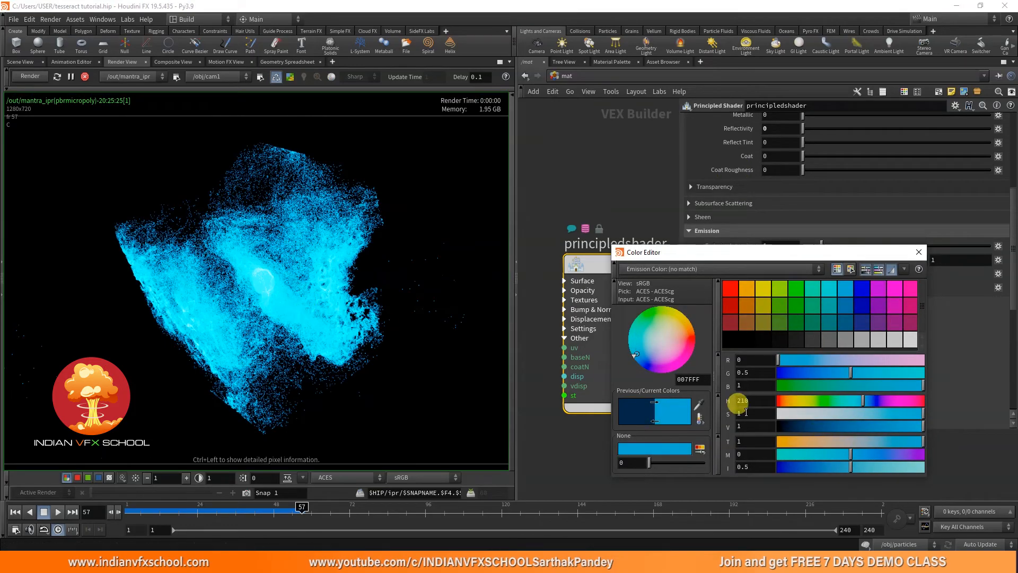
{"action": "left_click_drag", "start_coordinate": [800, 426], "coordinate": [793, 428]}
{"action": "mouse_move", "coordinate": [865, 415]}
{"action": "left_mouse_down"}
{"action": "mouse_move", "coordinate": [924, 416]}
{"action": "mouse_move", "coordinate": [879, 414]}
{"action": "left_mouse_up"}
{"action": "scroll", "coordinate": [279, 281], "scroll_direction": "down", "scroll_amount": 3}
{"action": "scroll", "coordinate": [279, 281], "scroll_direction": "up", "scroll_amount": 3}
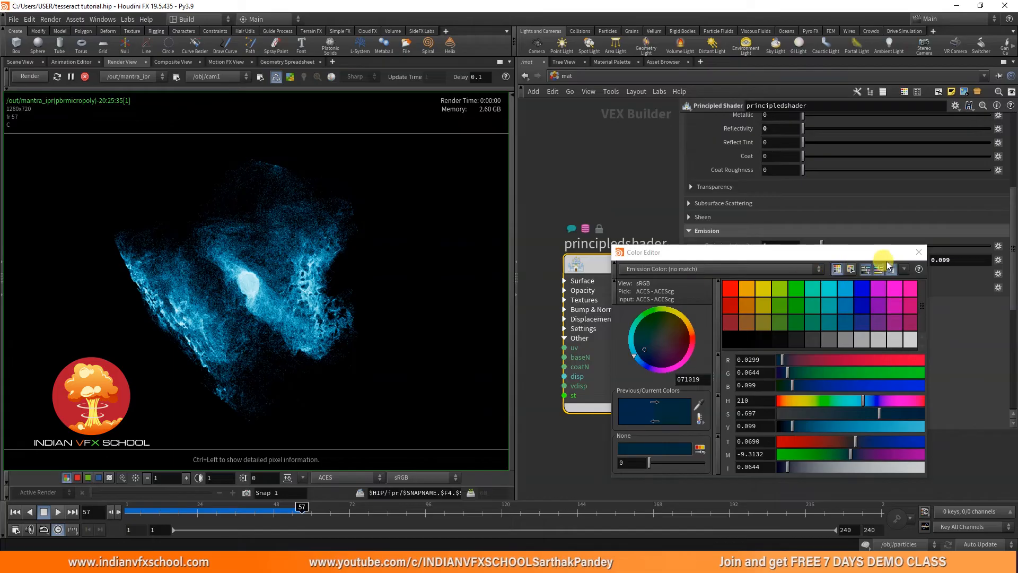
{"action": "left_click", "coordinate": [919, 252]}
{"action": "key", "text": "h"}
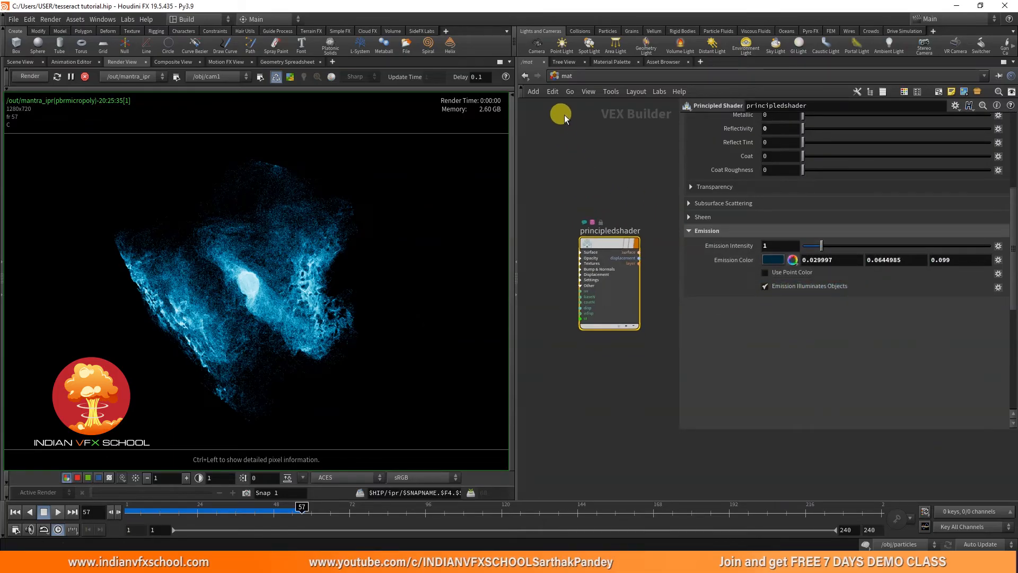
Return to the object level and set render_particles' Geometry Velocity Blur to Velocity Blur in its render sampling settings
{"action": "left_click", "coordinate": [566, 76]}
{"action": "left_click", "coordinate": [586, 128]}
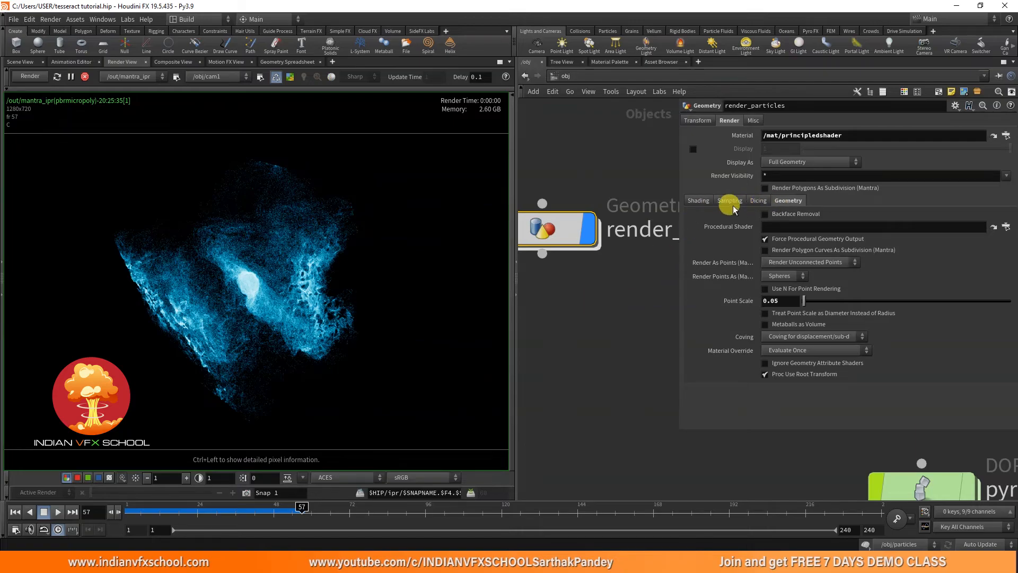
{"action": "left_click", "coordinate": [755, 201]}
{"action": "left_click", "coordinate": [732, 204]}
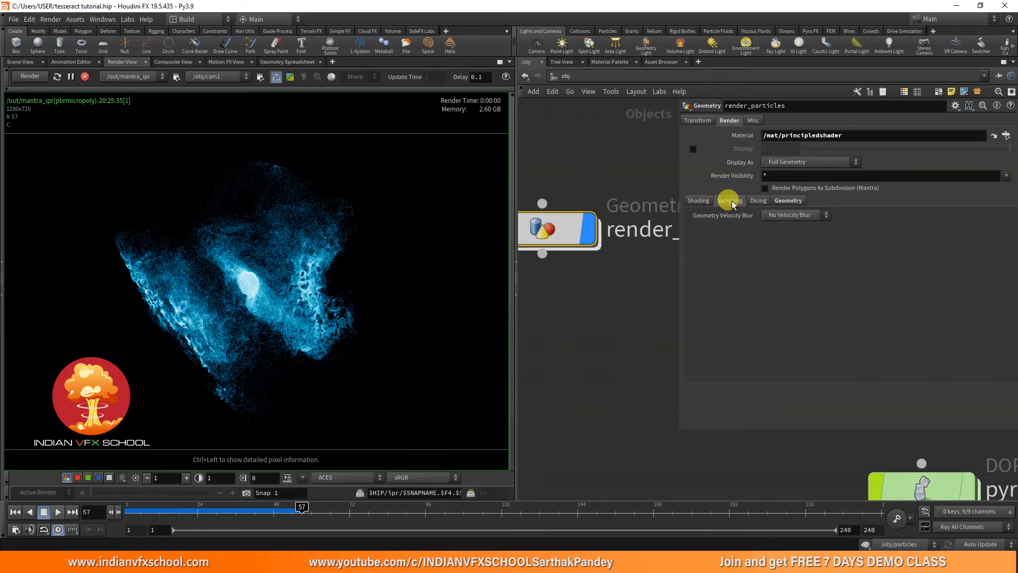
{"action": "left_click", "coordinate": [785, 214]}
{"action": "left_click", "coordinate": [783, 236]}
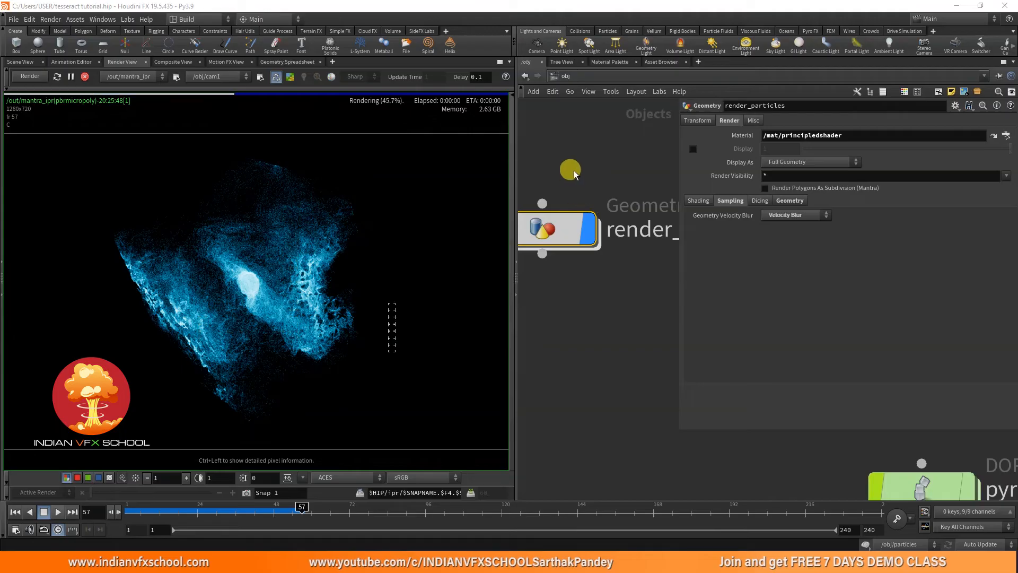
Enable Allow Motion Blur on the mantra_ipr node in the output network
{"action": "left_click", "coordinate": [556, 77]}
{"action": "left_click", "coordinate": [577, 137]}
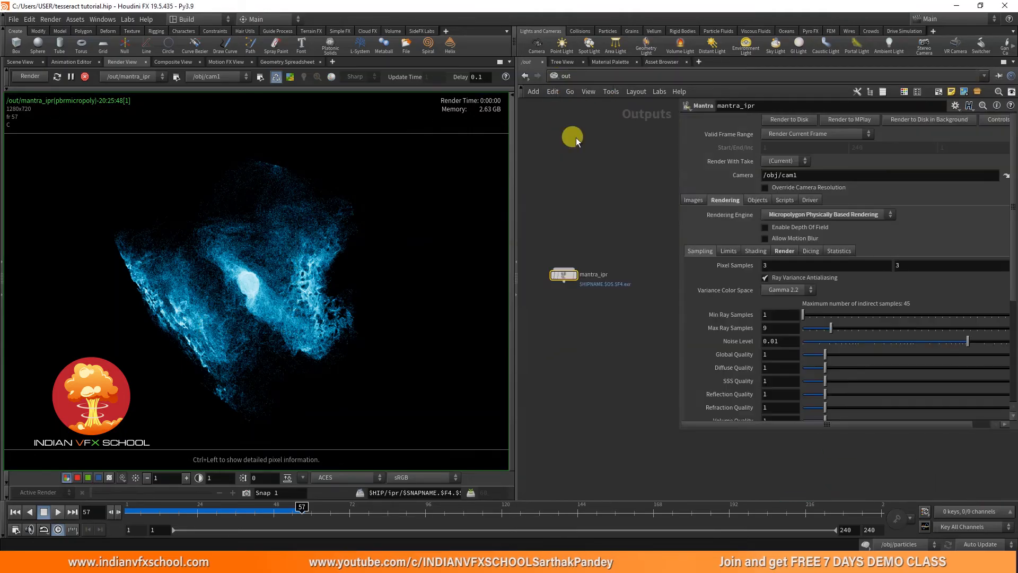
{"action": "left_click", "coordinate": [784, 238]}
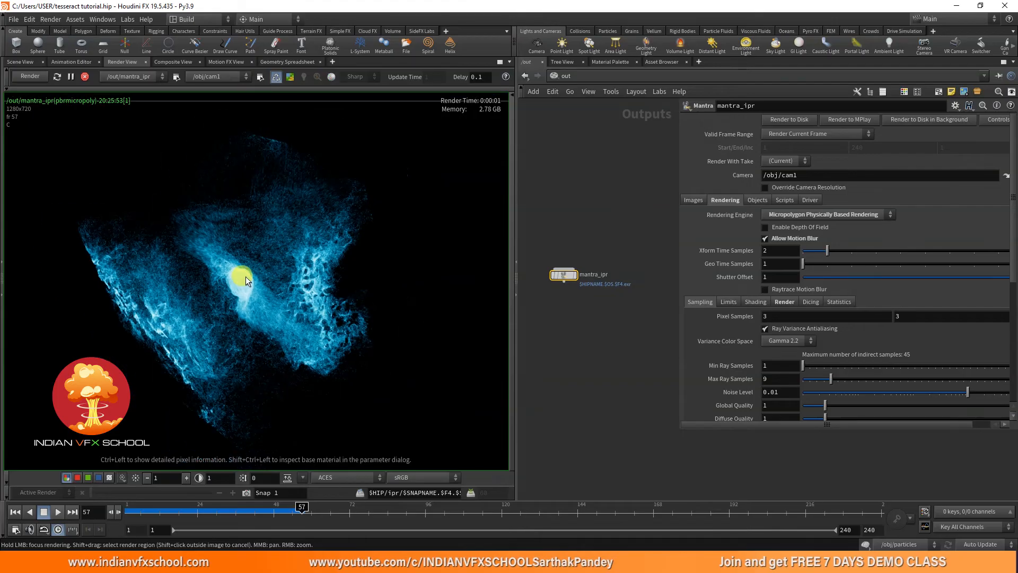
Return to the object level and set cam1's Shutter Time to 1 in its sampling settings
{"action": "left_click", "coordinate": [554, 76]}
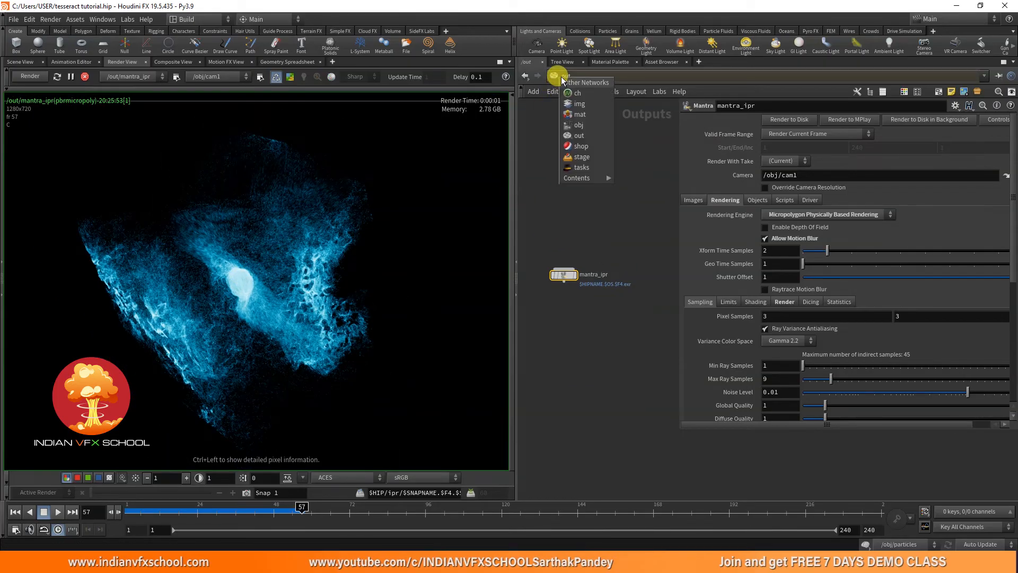
{"action": "left_click", "coordinate": [578, 129]}
{"action": "middle_click_drag", "start_coordinate": [592, 280], "coordinate": [545, 289]}
{"action": "scroll", "coordinate": [616, 314], "scroll_direction": "up", "scroll_amount": 5}
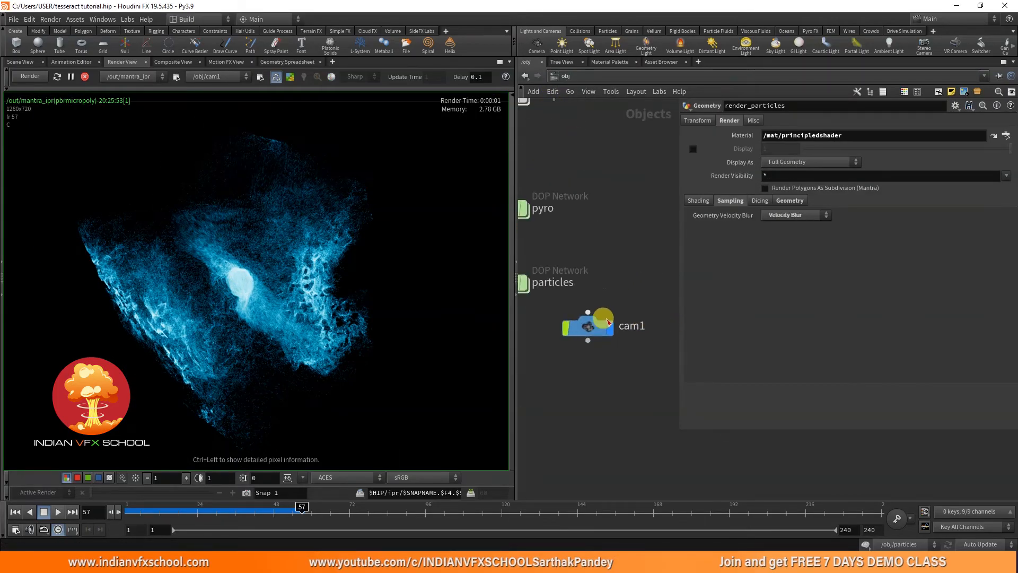
{"action": "left_click", "coordinate": [582, 328]}
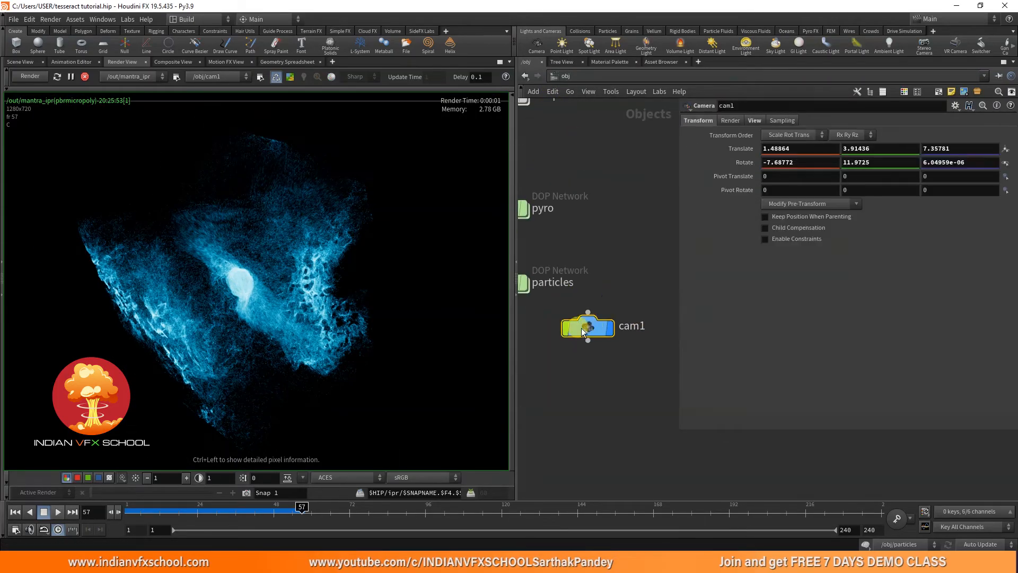
{"action": "left_click", "coordinate": [764, 121]}
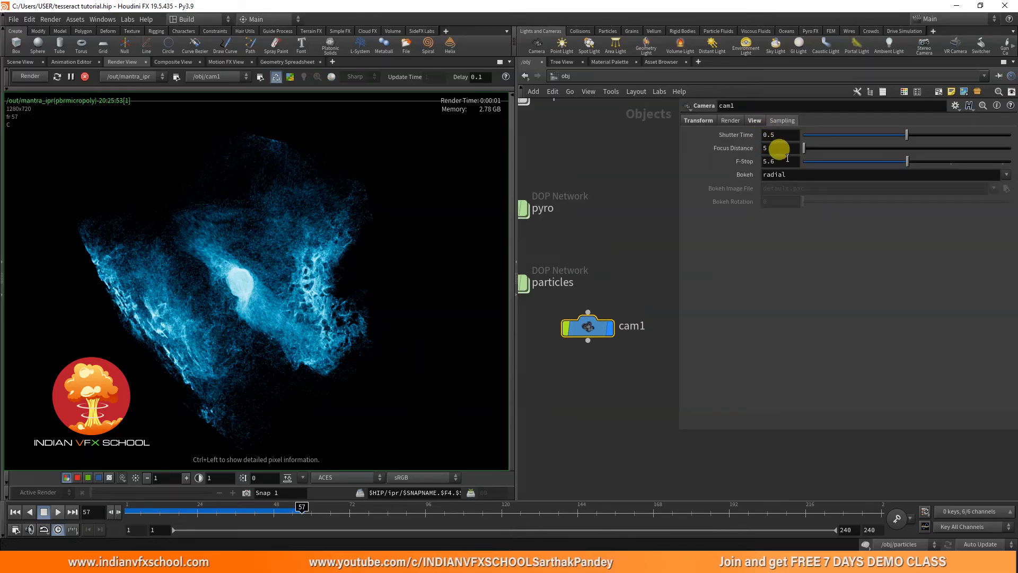
{"action": "left_click_drag", "start_coordinate": [779, 133], "coordinate": [739, 135]}
{"action": "type", "text": "1"}
{"action": "key", "text": "Return"}
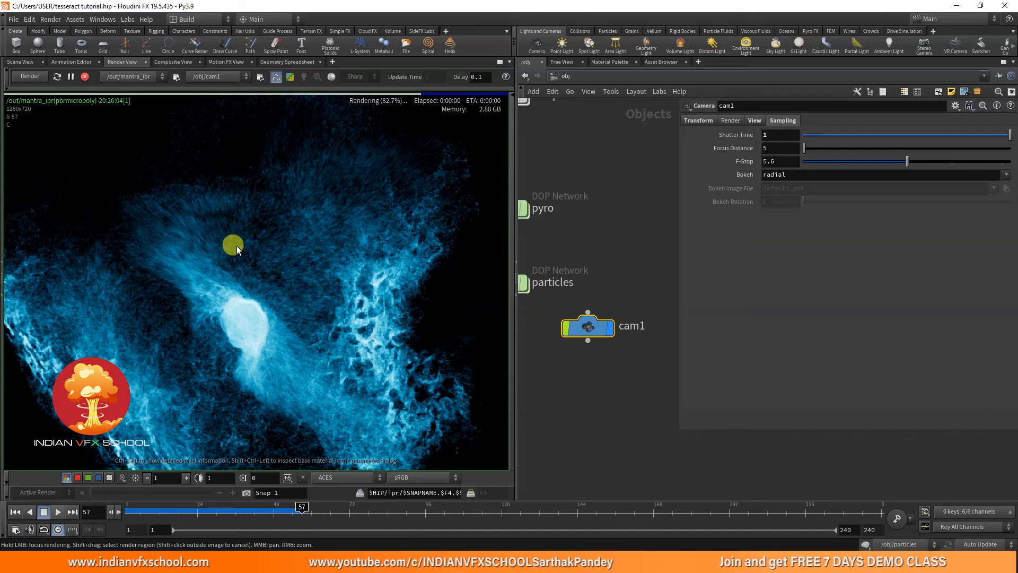
Try a Shutter Time of 2 on cam1, compare the blur in the render, and restore it to 1
{"action": "left_click_drag", "start_coordinate": [776, 134], "coordinate": [746, 134]}
{"action": "type", "text": "2"}
{"action": "key", "text": "Return"}
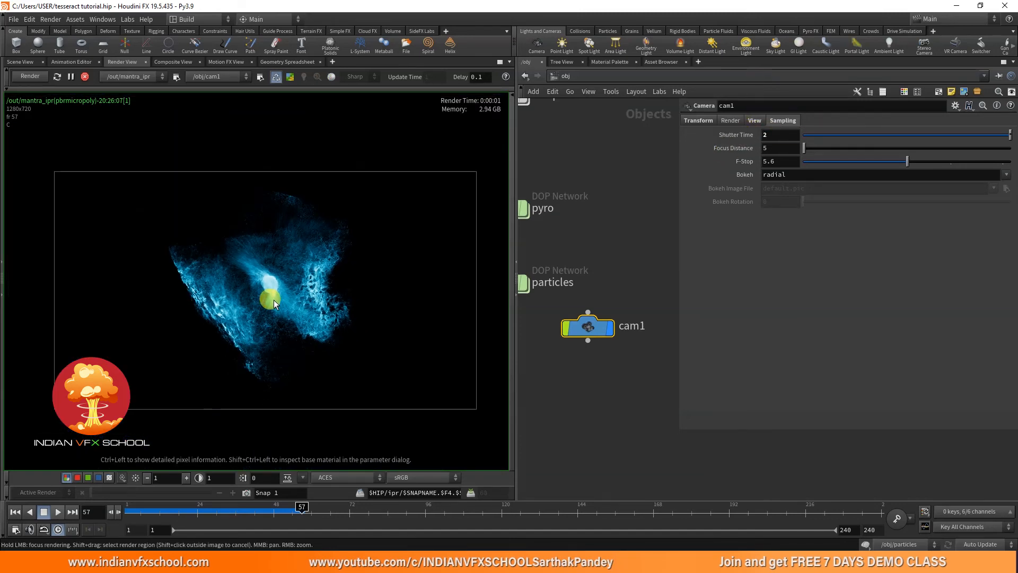
{"action": "left_click_drag", "start_coordinate": [780, 134], "coordinate": [742, 136]}
{"action": "type", "text": "1"}
{"action": "key", "text": "Return"}
{"action": "scroll", "coordinate": [308, 317], "scroll_direction": "down", "scroll_amount": 4}
{"action": "scroll", "coordinate": [308, 316], "scroll_direction": "up", "scroll_amount": 3}
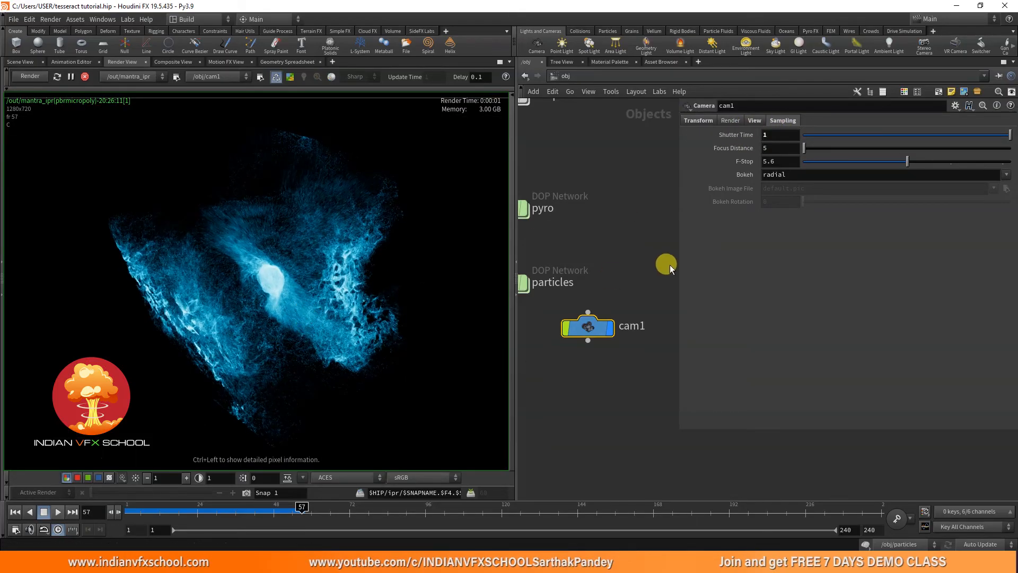
{"action": "scroll", "coordinate": [561, 271], "scroll_direction": "down", "scroll_amount": 3}
{"action": "middle_click_drag", "start_coordinate": [560, 271], "coordinate": [618, 323]}
{"action": "scroll", "coordinate": [590, 228], "scroll_direction": "up", "scroll_amount": 3}
{"action": "double_click", "coordinate": [591, 228]}
{"action": "scroll", "coordinate": [576, 263], "scroll_direction": "down", "scroll_amount": 2}
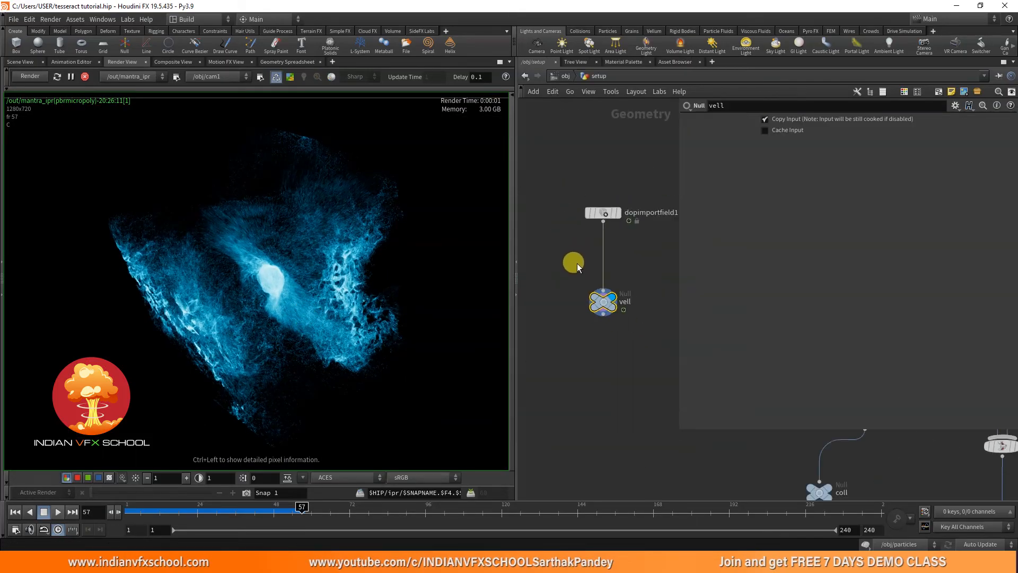
{"action": "left_click", "coordinate": [557, 77]}
{"action": "scroll", "coordinate": [557, 348], "scroll_direction": "down", "scroll_amount": 2}
{"action": "scroll", "coordinate": [573, 398], "scroll_direction": "up", "scroll_amount": 3}
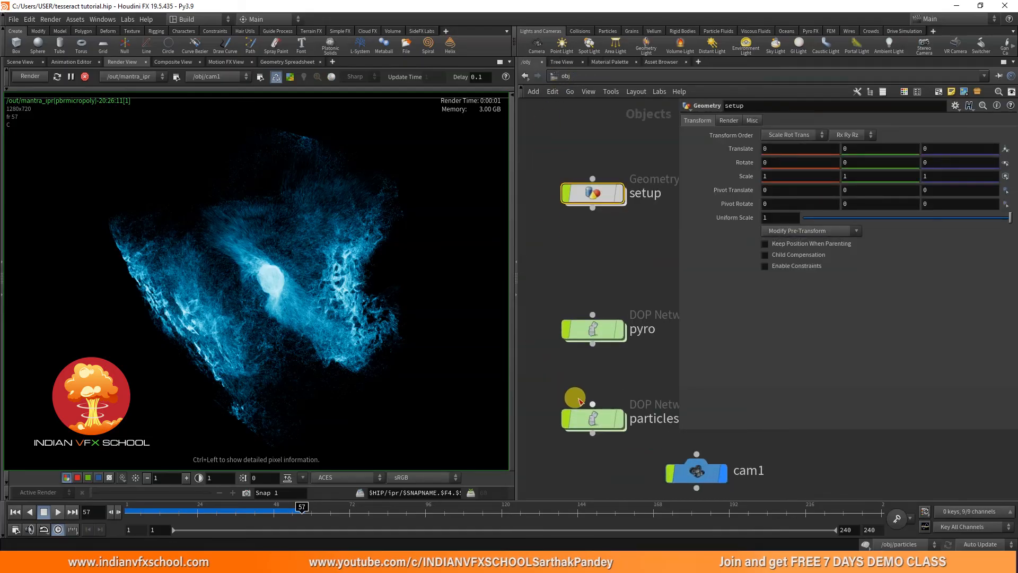
Open the particles DOP network and raise popsource1's Impulse Count to 100000
{"action": "double_click", "coordinate": [594, 419]}
{"action": "scroll", "coordinate": [626, 342], "scroll_direction": "down", "scroll_amount": 3}
{"action": "middle_click_drag", "start_coordinate": [605, 220], "coordinate": [631, 212]}
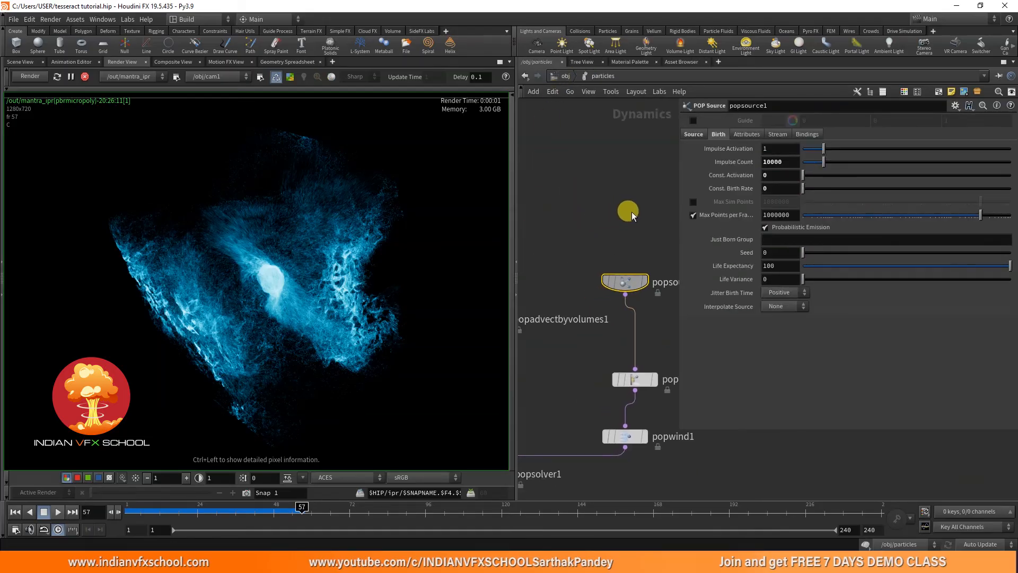
{"action": "left_click", "coordinate": [789, 161]}
{"action": "type", "text": "0"}
{"action": "key", "text": "Return"}
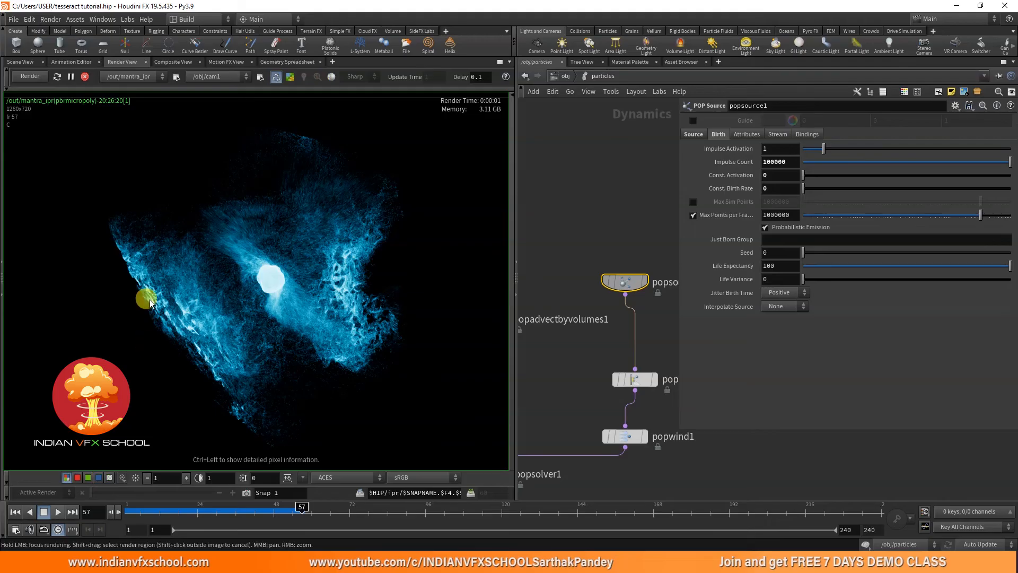
Pause the live render, return to the object level and re-render the denser particles at frame 49
{"action": "left_click", "coordinate": [71, 76]}
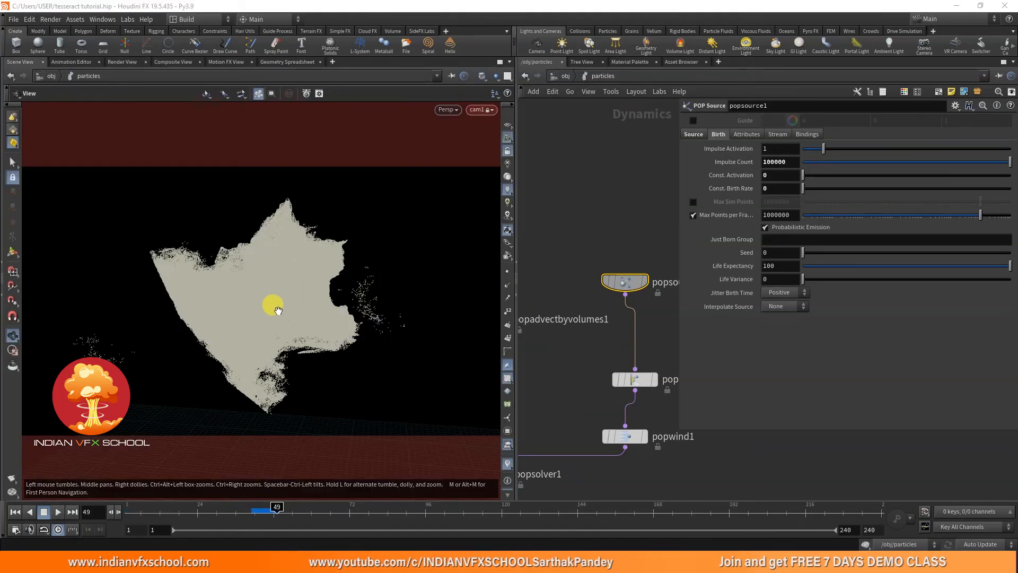
{"action": "left_click", "coordinate": [564, 76]}
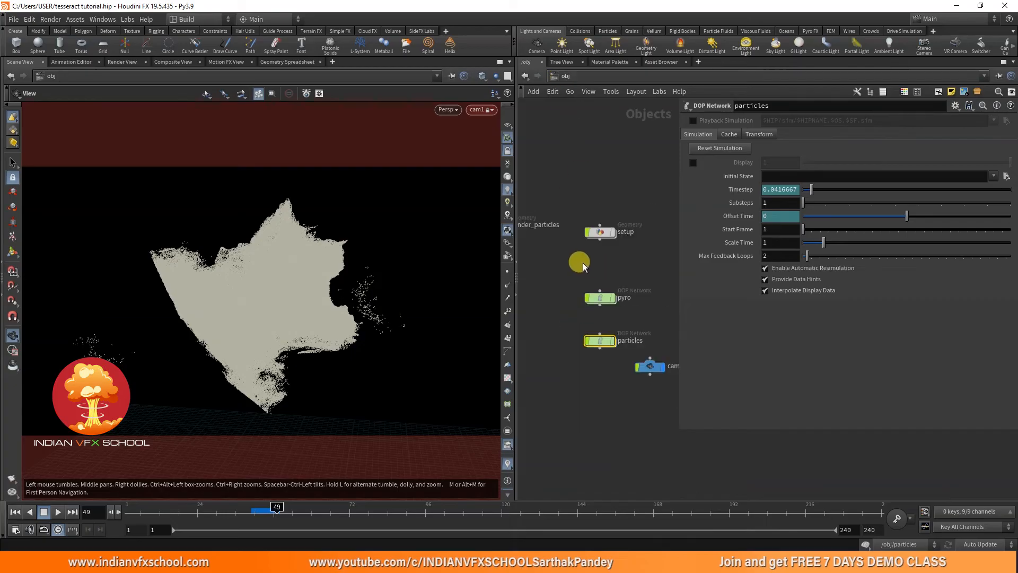
{"action": "left_click", "coordinate": [122, 62]}
{"action": "left_click", "coordinate": [58, 77]}
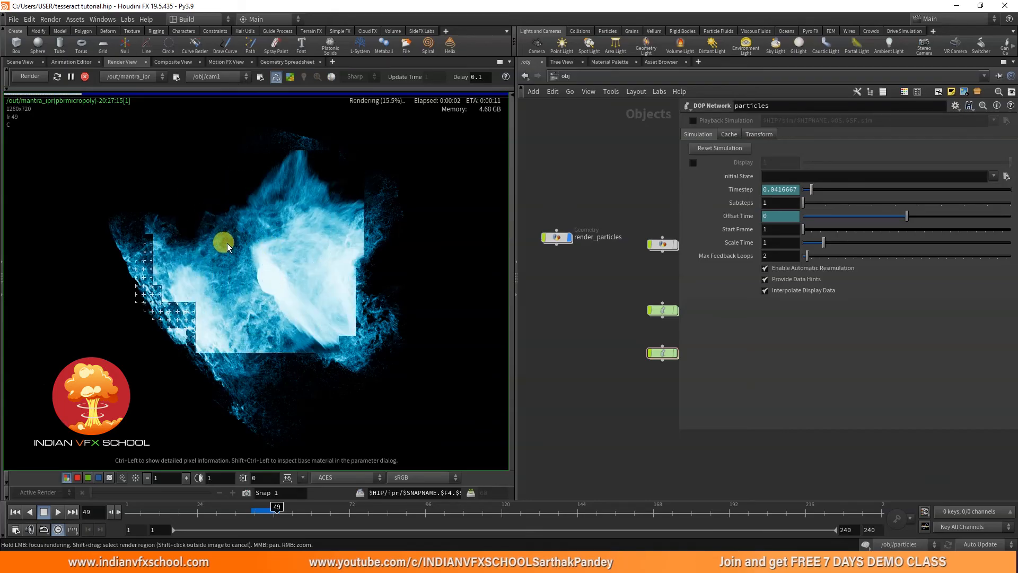
Reopen the principled shader and raise the blue component of its Emission Color to 0.164
{"action": "left_click", "coordinate": [610, 62]}
{"action": "left_click_drag", "start_coordinate": [689, 111], "coordinate": [572, 272]}
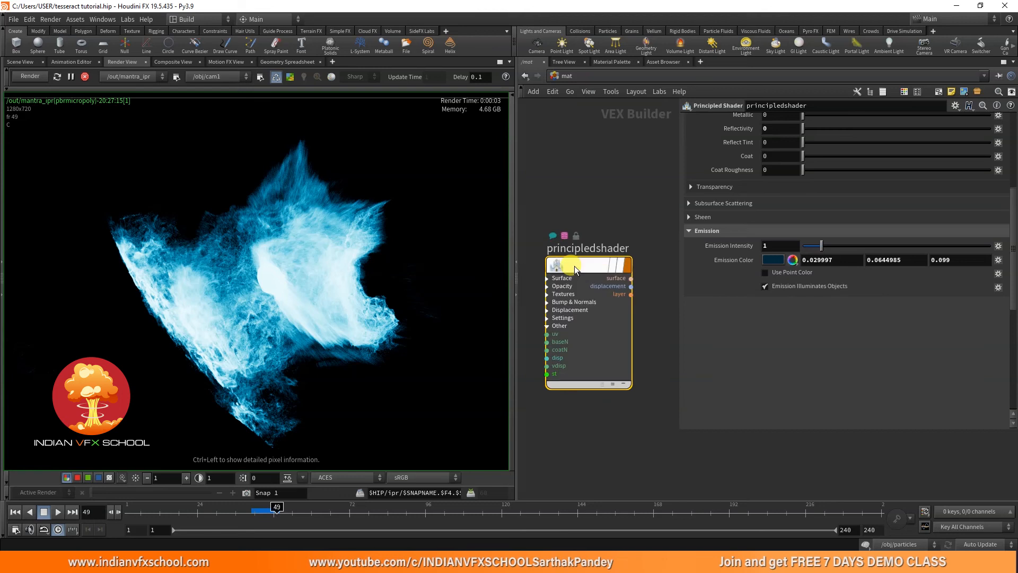
{"action": "left_click", "coordinate": [793, 259]}
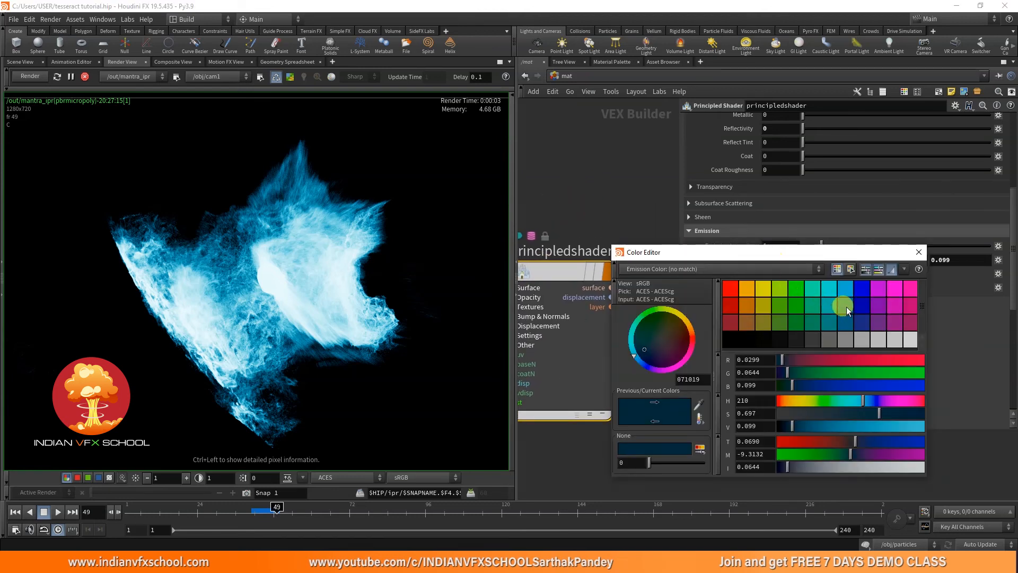
{"action": "left_click_drag", "start_coordinate": [792, 385], "coordinate": [797, 385]}
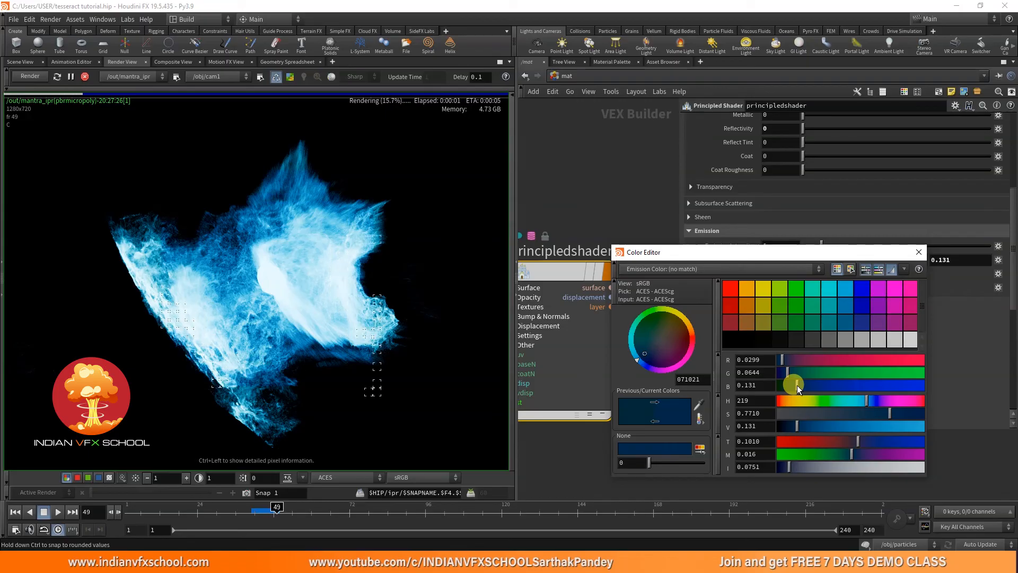
{"action": "left_click_drag", "start_coordinate": [797, 385], "coordinate": [802, 386]}
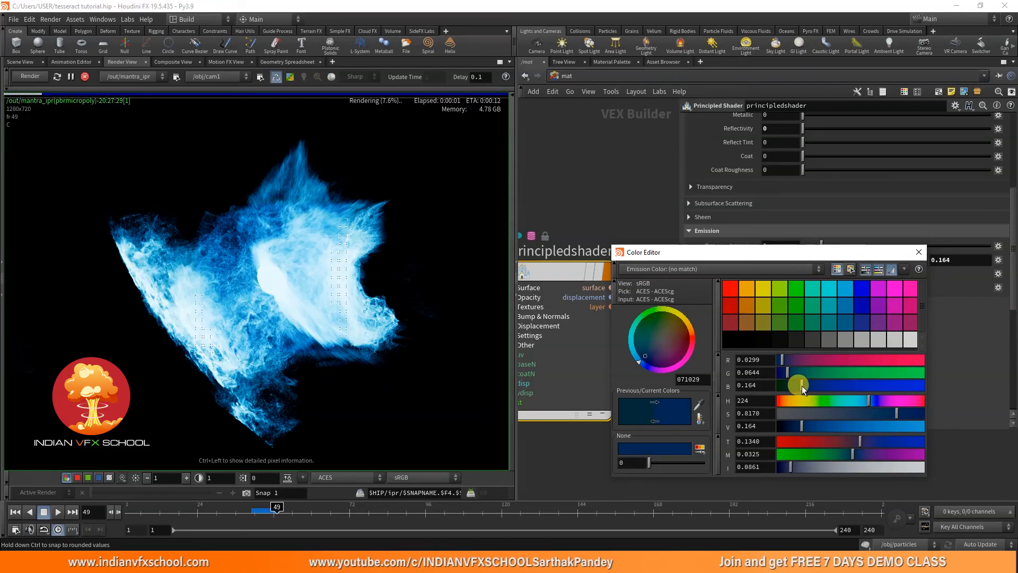
{"action": "scroll", "coordinate": [263, 373], "scroll_direction": "down", "scroll_amount": 2}
{"action": "middle_click_drag", "start_coordinate": [263, 373], "coordinate": [245, 342]}
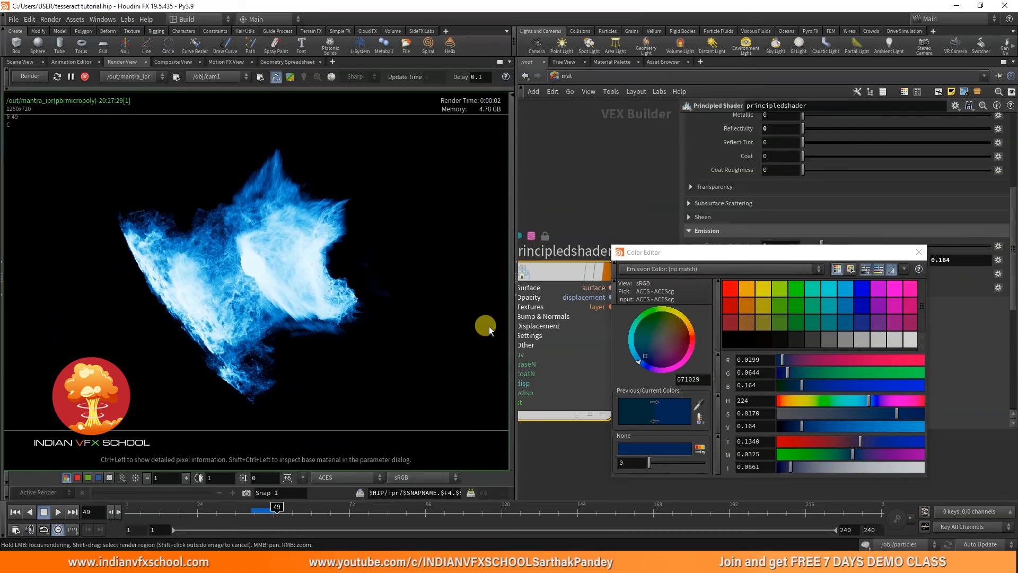
{"action": "left_click", "coordinate": [918, 252]}
Darken the Emission Color to a value of 0.084 and raise its saturation to 0.854
{"action": "left_click", "coordinate": [768, 257]}
{"action": "left_click_drag", "start_coordinate": [790, 424], "coordinate": [791, 428]}
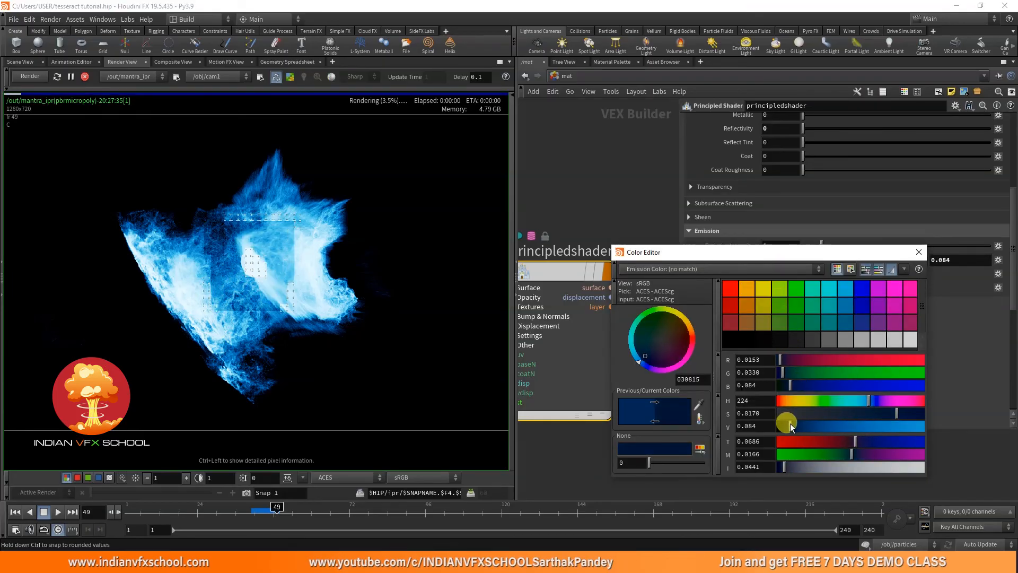
{"action": "left_click_drag", "start_coordinate": [881, 411], "coordinate": [902, 413]}
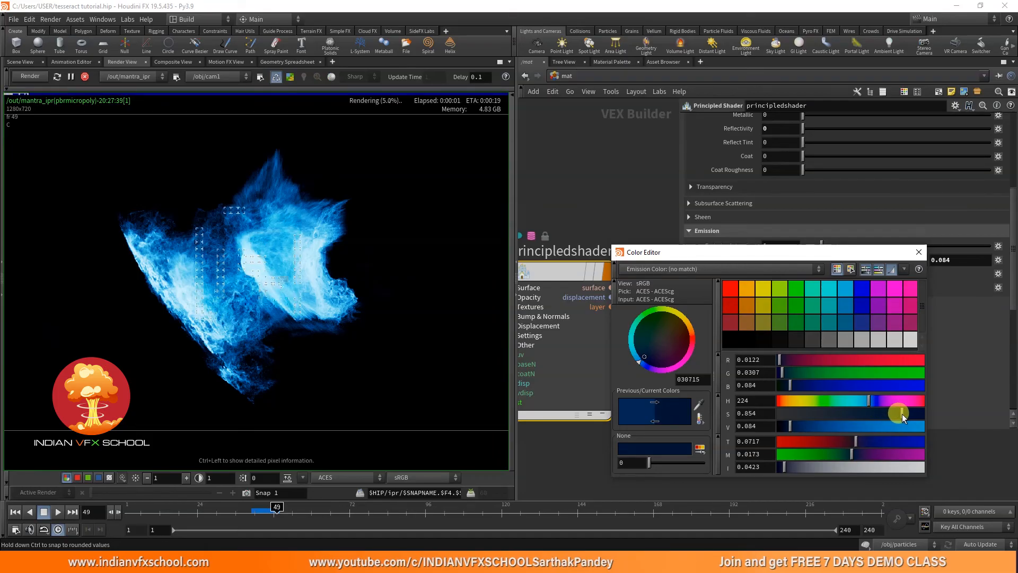
{"action": "left_click", "coordinate": [919, 254]}
{"action": "scroll", "coordinate": [626, 212], "scroll_direction": "down", "scroll_amount": 3}
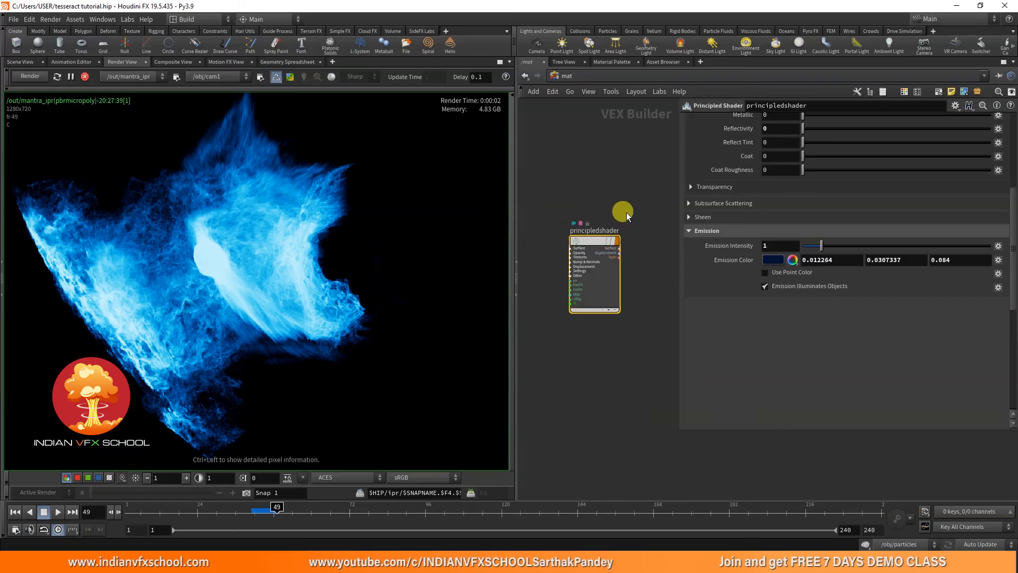
Return to the object level and save the scene file
{"action": "left_click", "coordinate": [566, 77]}
{"action": "left_click", "coordinate": [581, 127]}
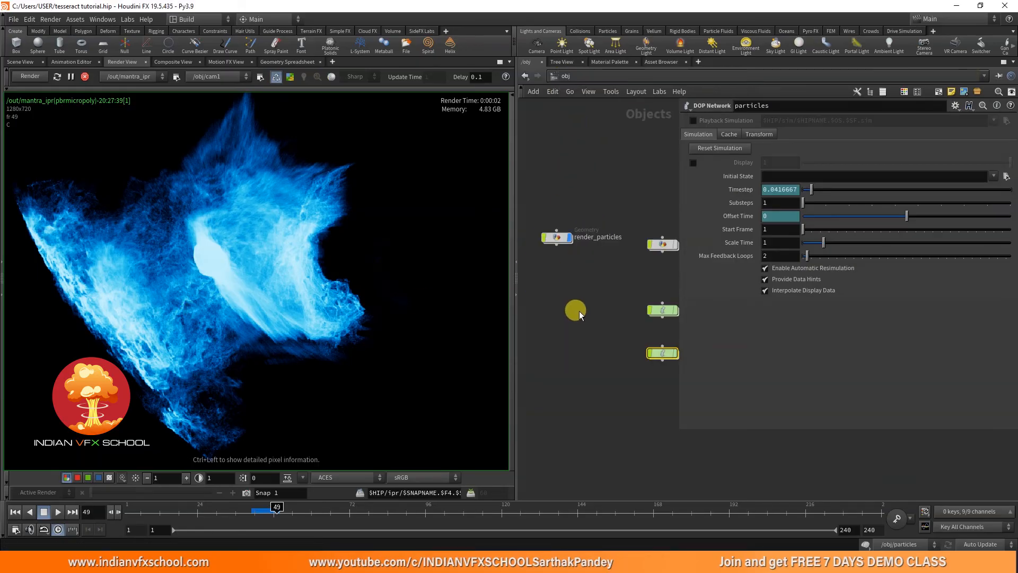
{"action": "key", "text": "ctrl+s"}
Open the render_particles network, switch from the render to the scene view and save the file again
{"action": "double_click", "coordinate": [557, 237]}
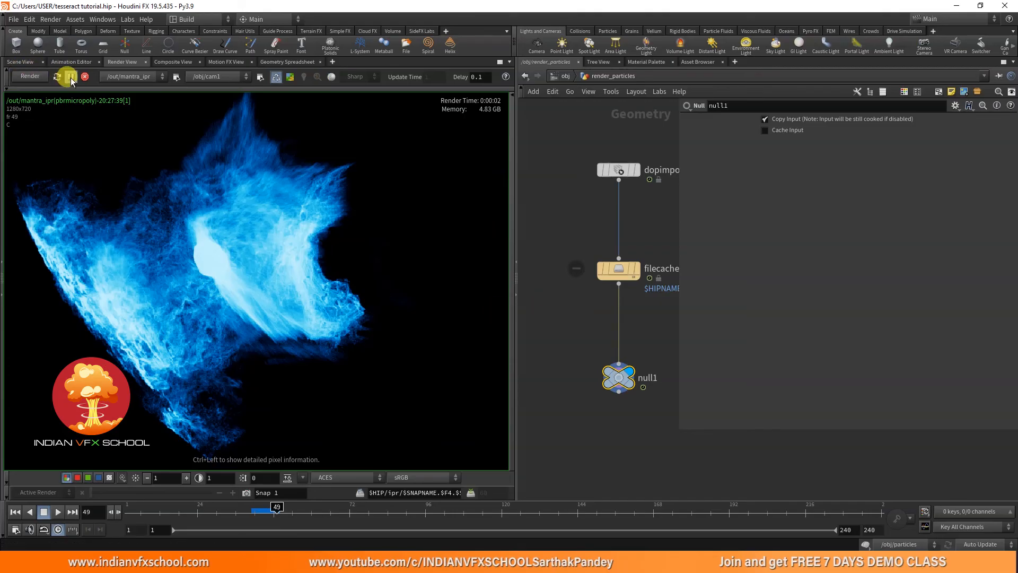
{"action": "left_click", "coordinate": [24, 62]}
{"action": "scroll", "coordinate": [603, 335], "scroll_direction": "down", "scroll_amount": 2}
{"action": "scroll", "coordinate": [581, 328], "scroll_direction": "up", "scroll_amount": 3}
{"action": "left_click", "coordinate": [573, 328]}
{"action": "key", "text": "ctrl+s"}
Select the filecache1 node in render_particles and review its caching settings
{"action": "scroll", "coordinate": [573, 327], "scroll_direction": "up", "scroll_amount": 3}
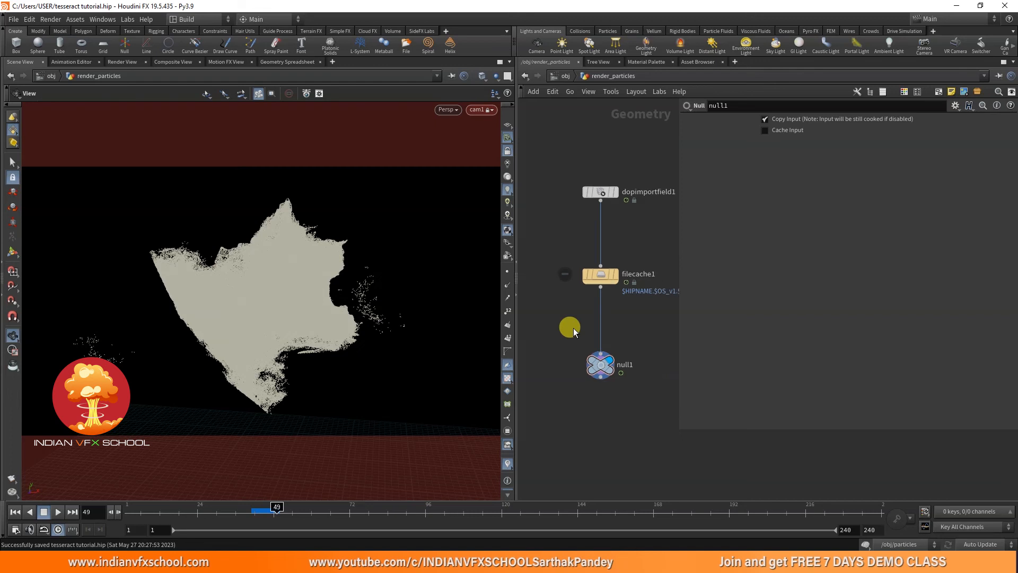
{"action": "left_click", "coordinate": [583, 291]}
{"action": "left_click", "coordinate": [582, 293]}
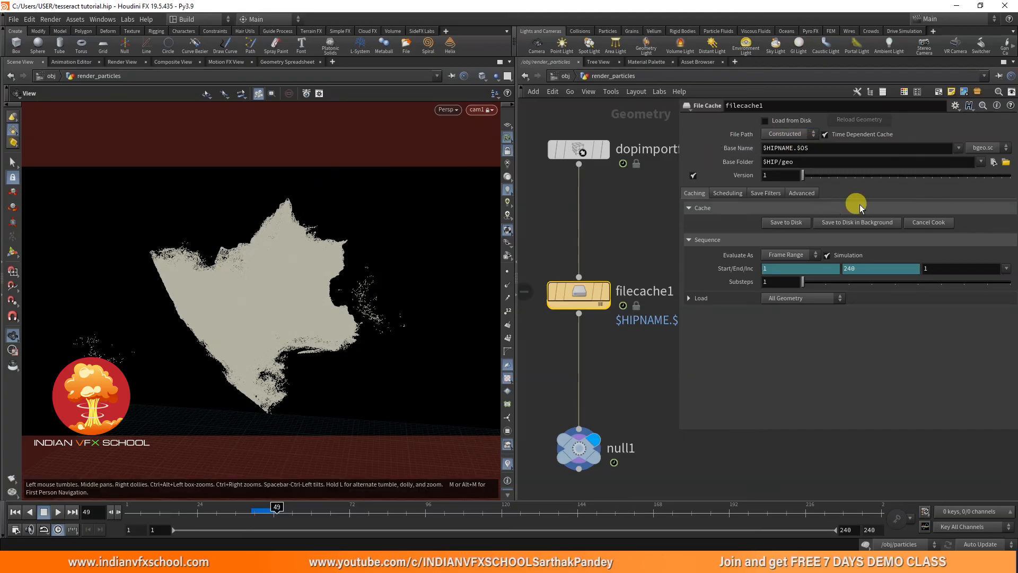
{"action": "scroll", "coordinate": [604, 231], "scroll_direction": "down", "scroll_amount": 3}
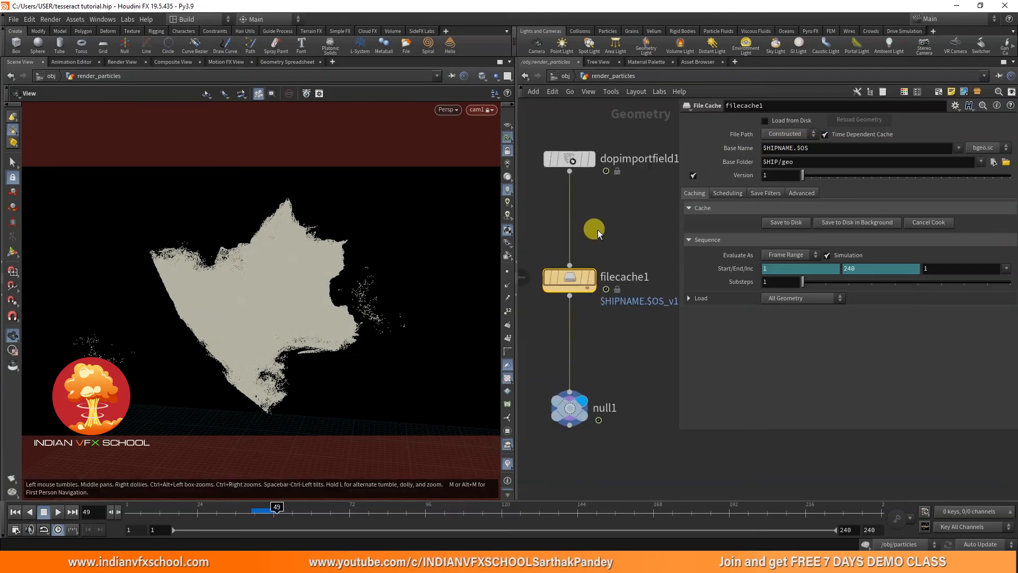
Go to the out network and set the valid frame range of mantra_ipr to Render Frame Range
{"action": "key", "text": "u"}
{"action": "scroll", "coordinate": [572, 265], "scroll_direction": "down", "scroll_amount": 2}
{"action": "left_click", "coordinate": [574, 271]}
{"action": "left_click", "coordinate": [563, 76]}
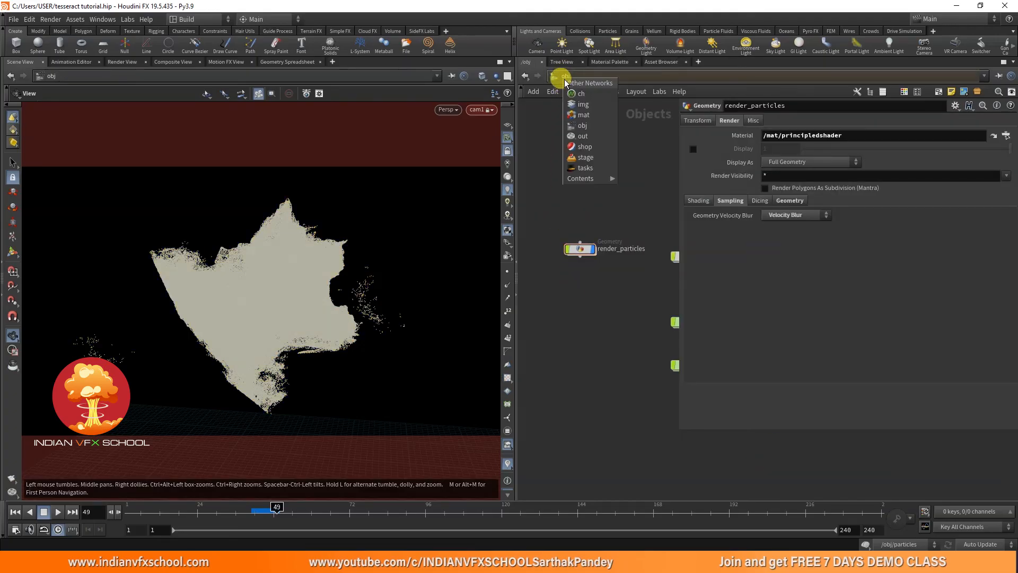
{"action": "left_click", "coordinate": [582, 136]}
{"action": "middle_click_drag", "start_coordinate": [642, 210], "coordinate": [630, 210]}
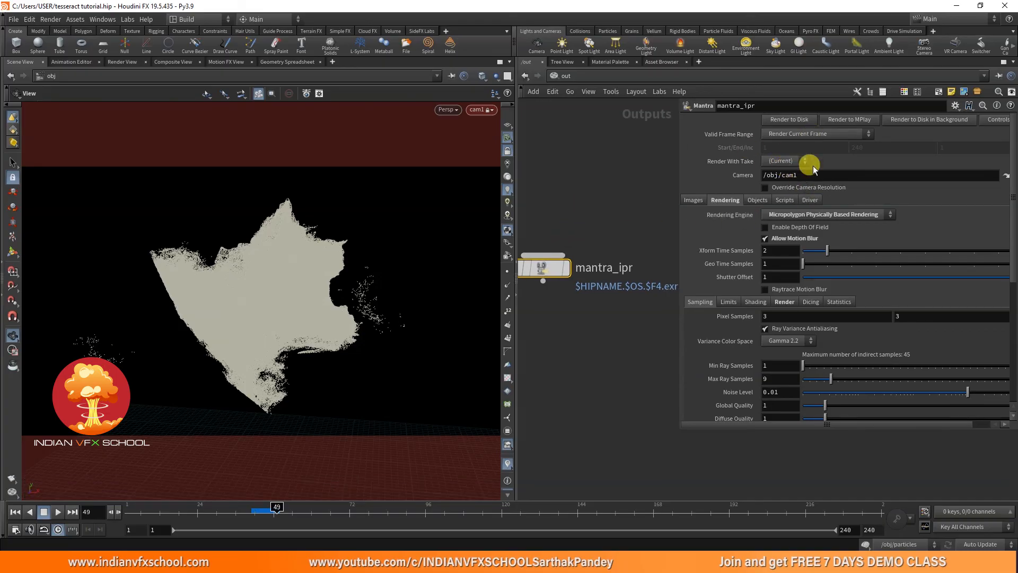
{"action": "left_click", "coordinate": [810, 130]}
{"action": "left_click", "coordinate": [795, 146]}
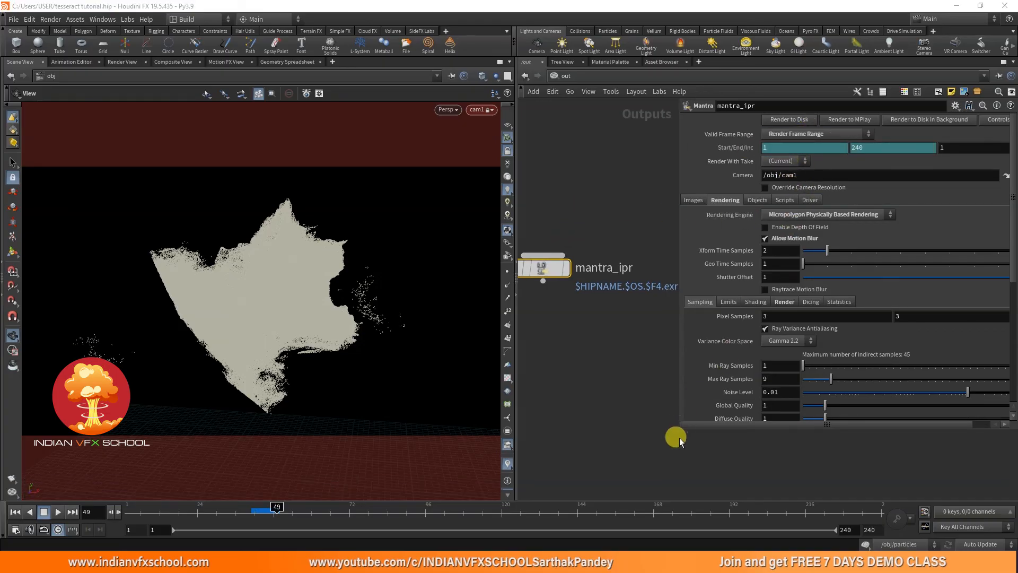
Browse for the Mantra output picture location and create a folder named "render tesseract" inside $HIP/render
{"action": "left_click_drag", "start_coordinate": [676, 425], "coordinate": [582, 456]}
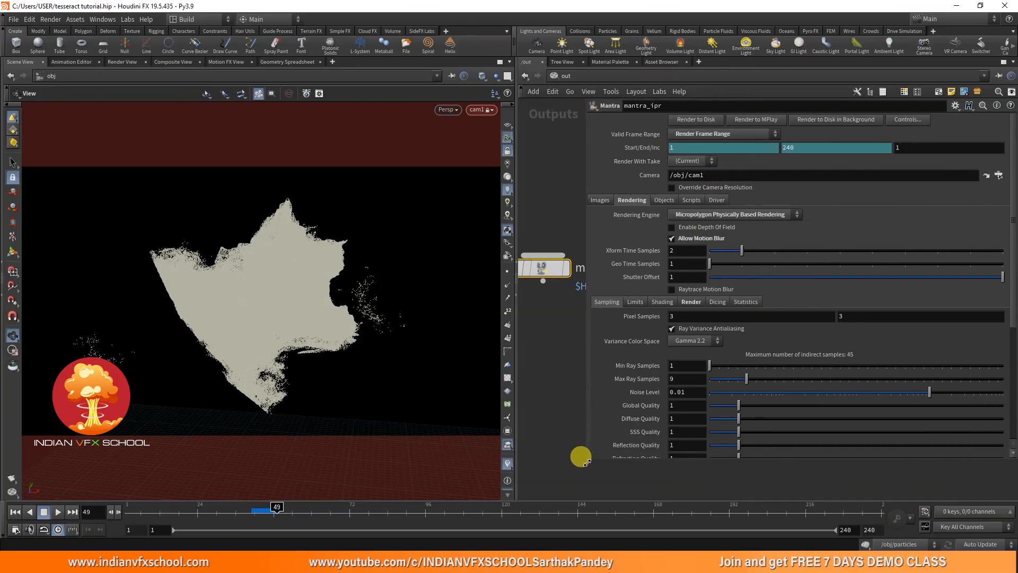
{"action": "left_click", "coordinate": [601, 201]}
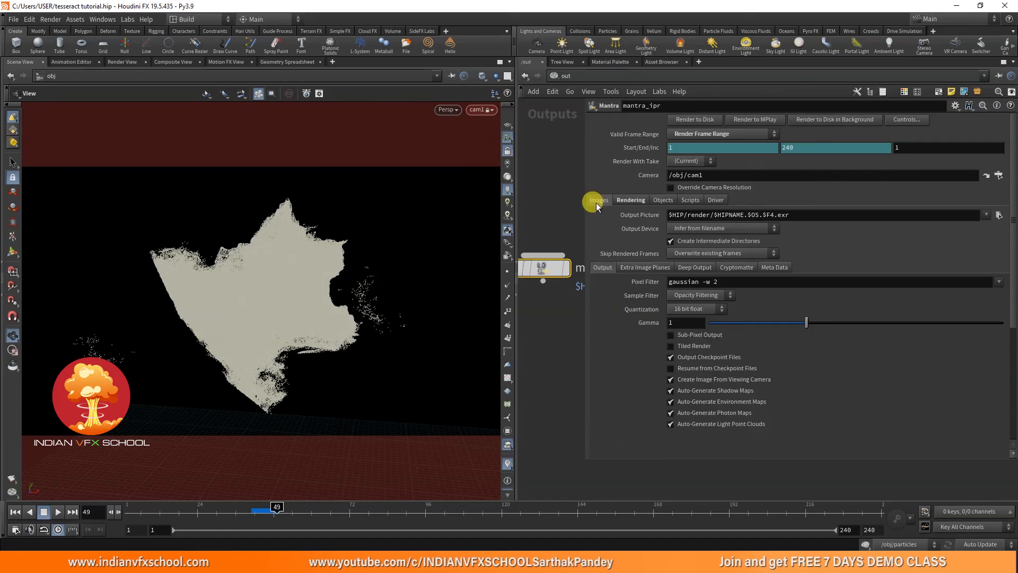
{"action": "left_click", "coordinate": [999, 215]}
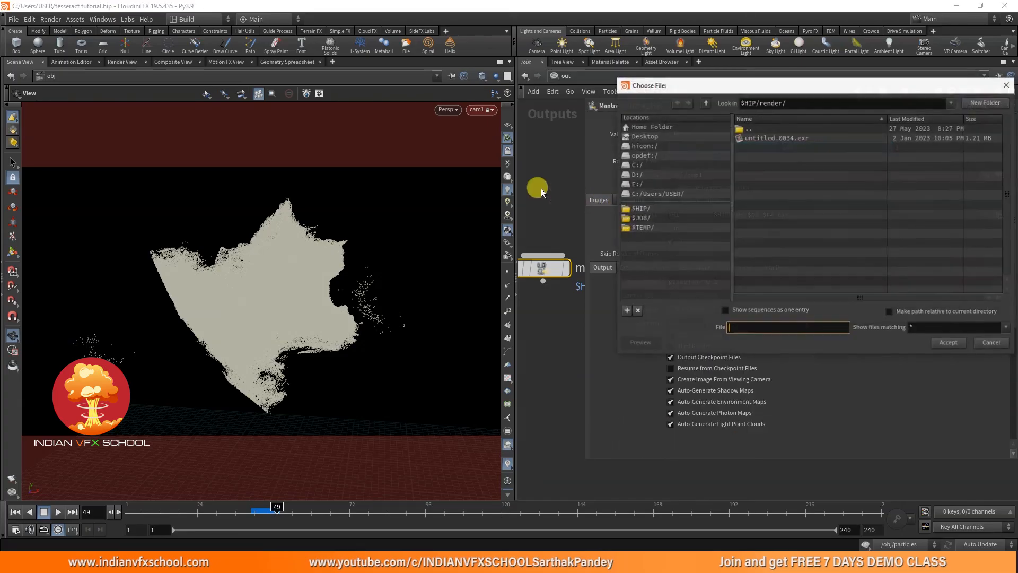
{"action": "left_click", "coordinate": [964, 107]}
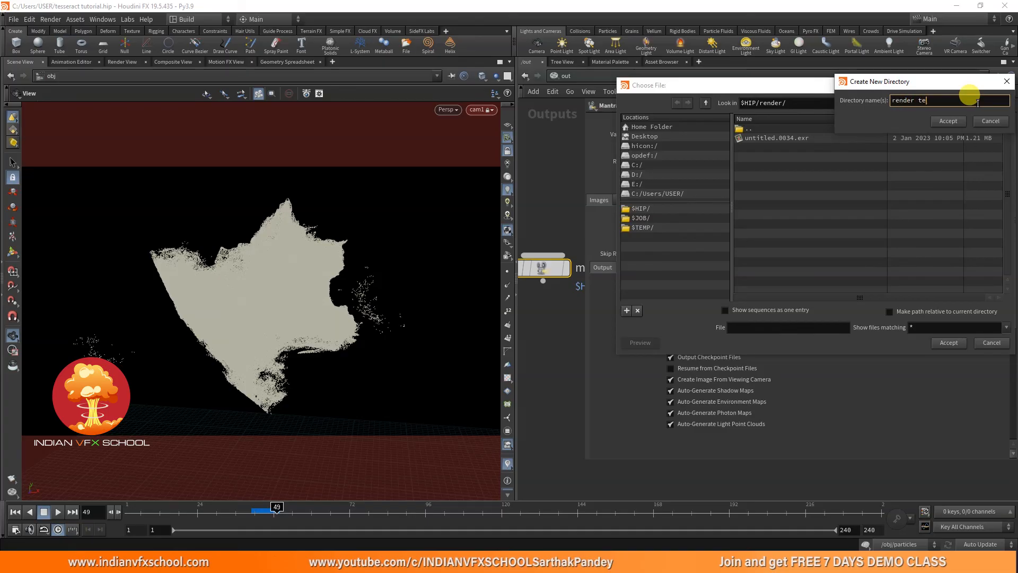
{"action": "type", "text": "render tesseract"}
{"action": "key", "text": "Return"}
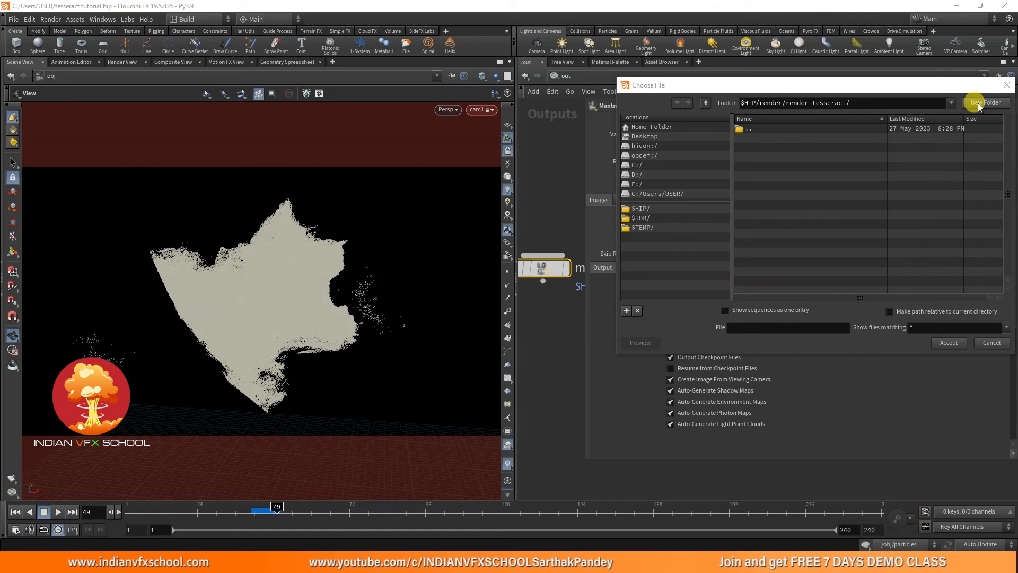
Name the output picture $F.exr in the new folder and render the frame range to disk
{"action": "left_click", "coordinate": [758, 326]}
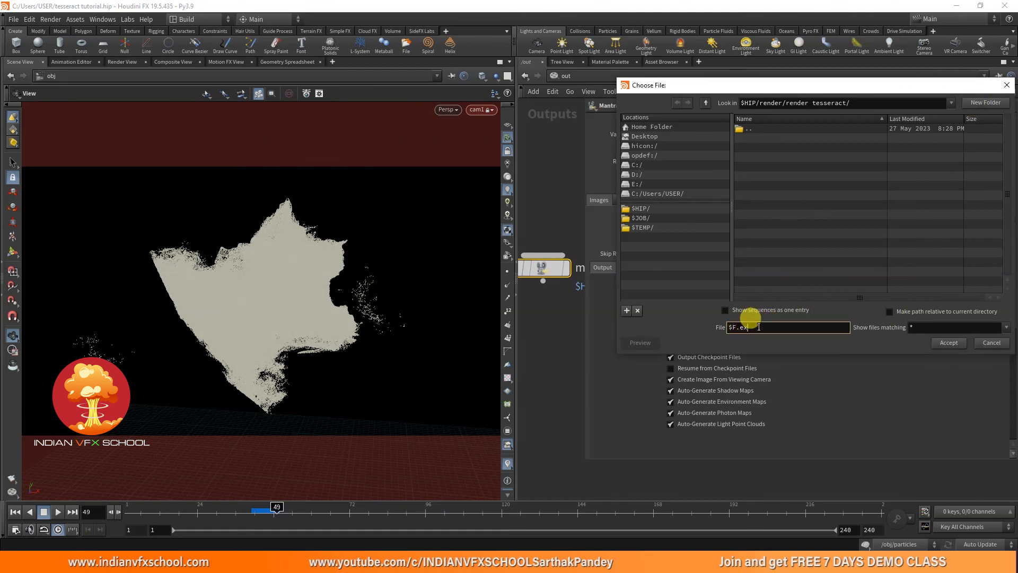
{"action": "type", "text": "$F.exr"}
{"action": "key", "text": "Return"}
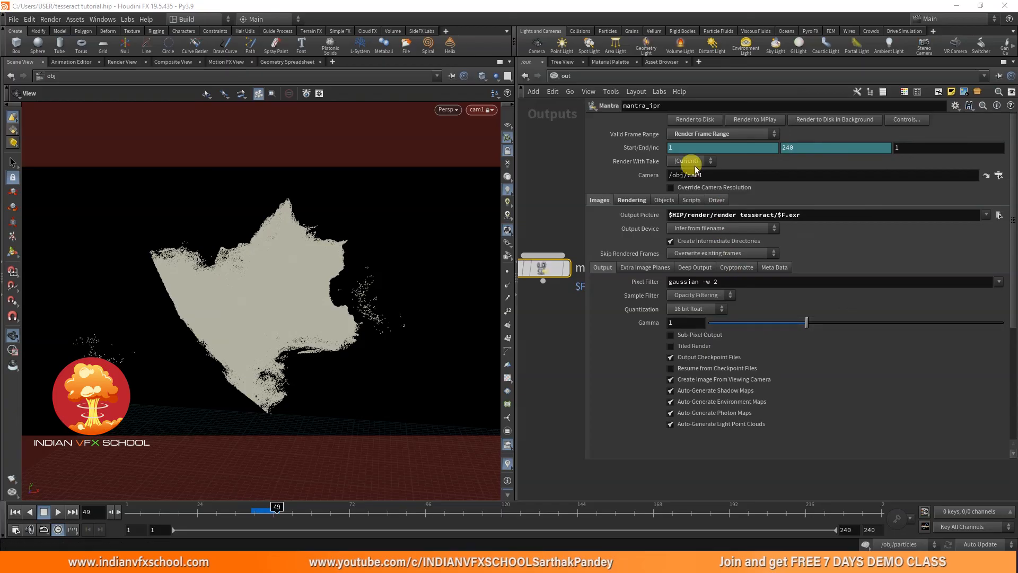
{"action": "left_click", "coordinate": [696, 121]}
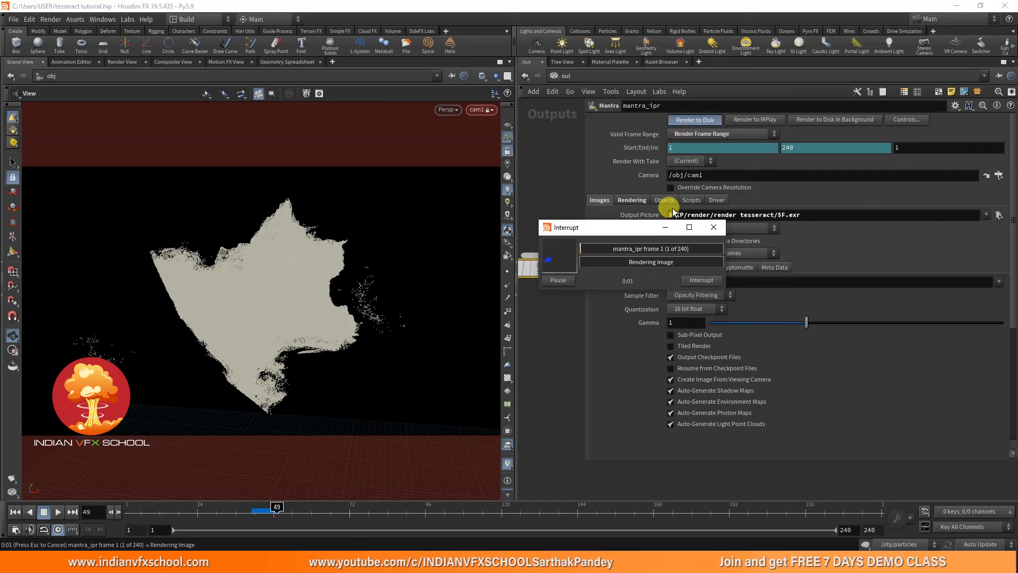